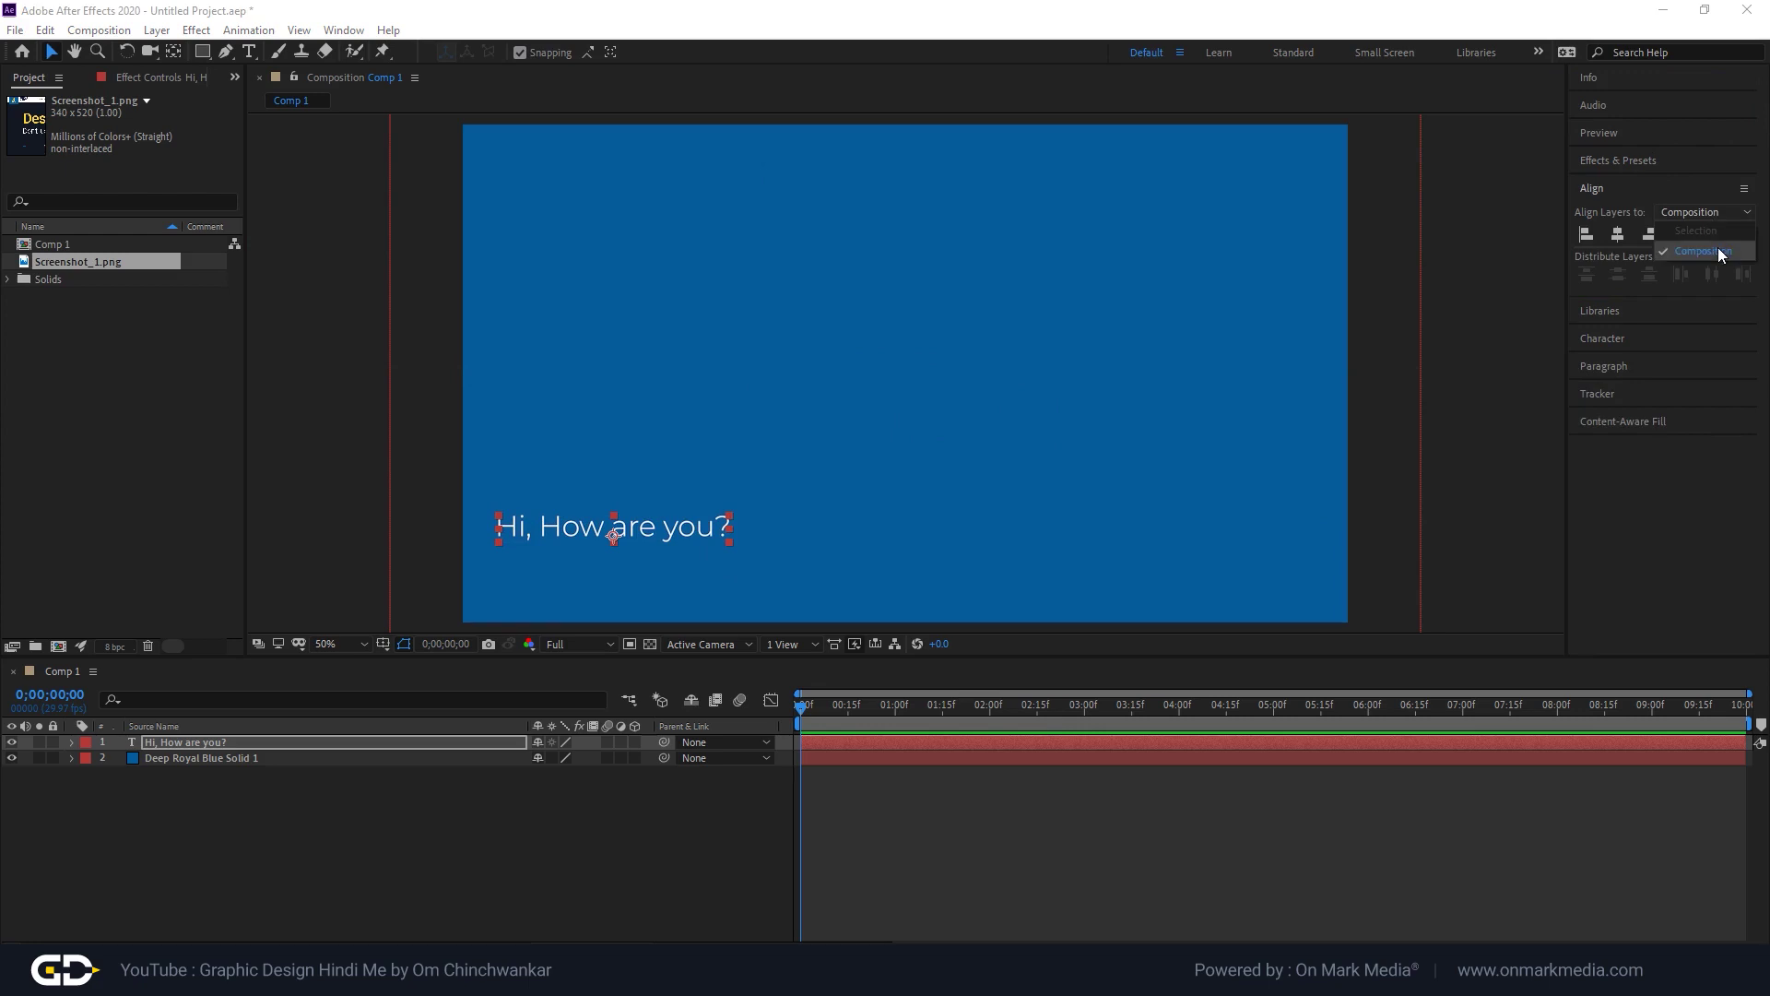
Align the "Hi, How are you?" text layer to the horizontal and vertical centre of the composition.
left_click(1619, 237)
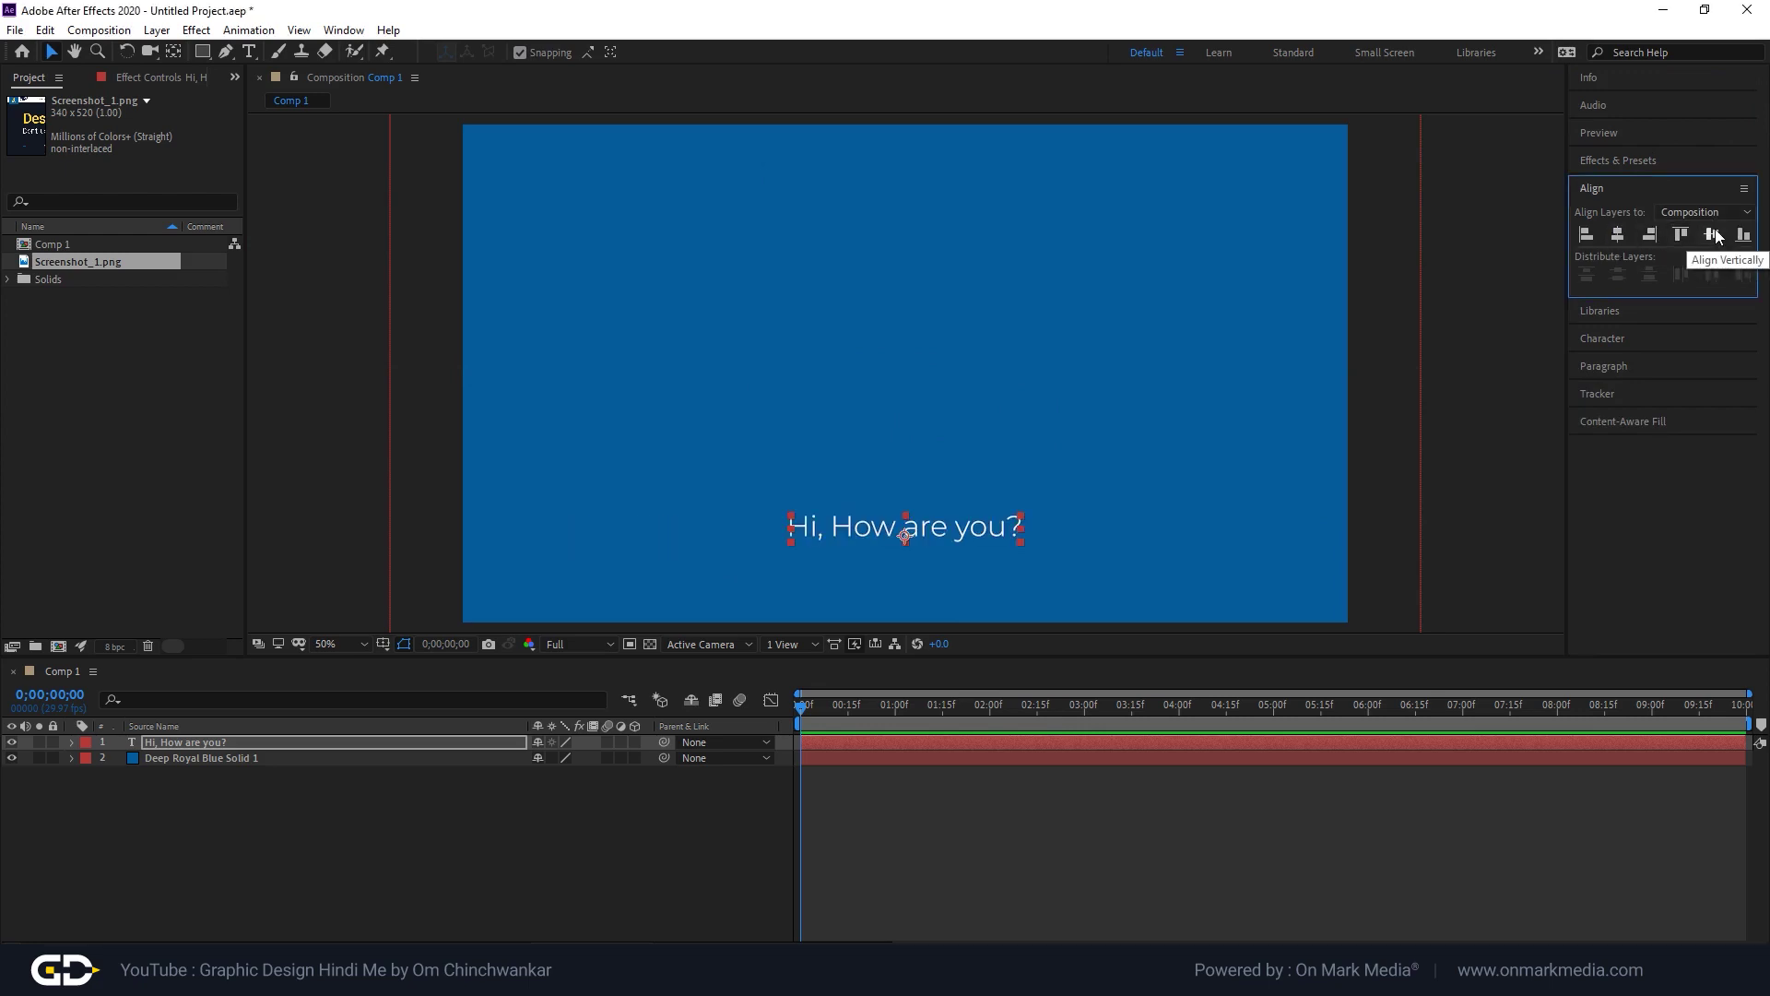
left_click(1712, 235)
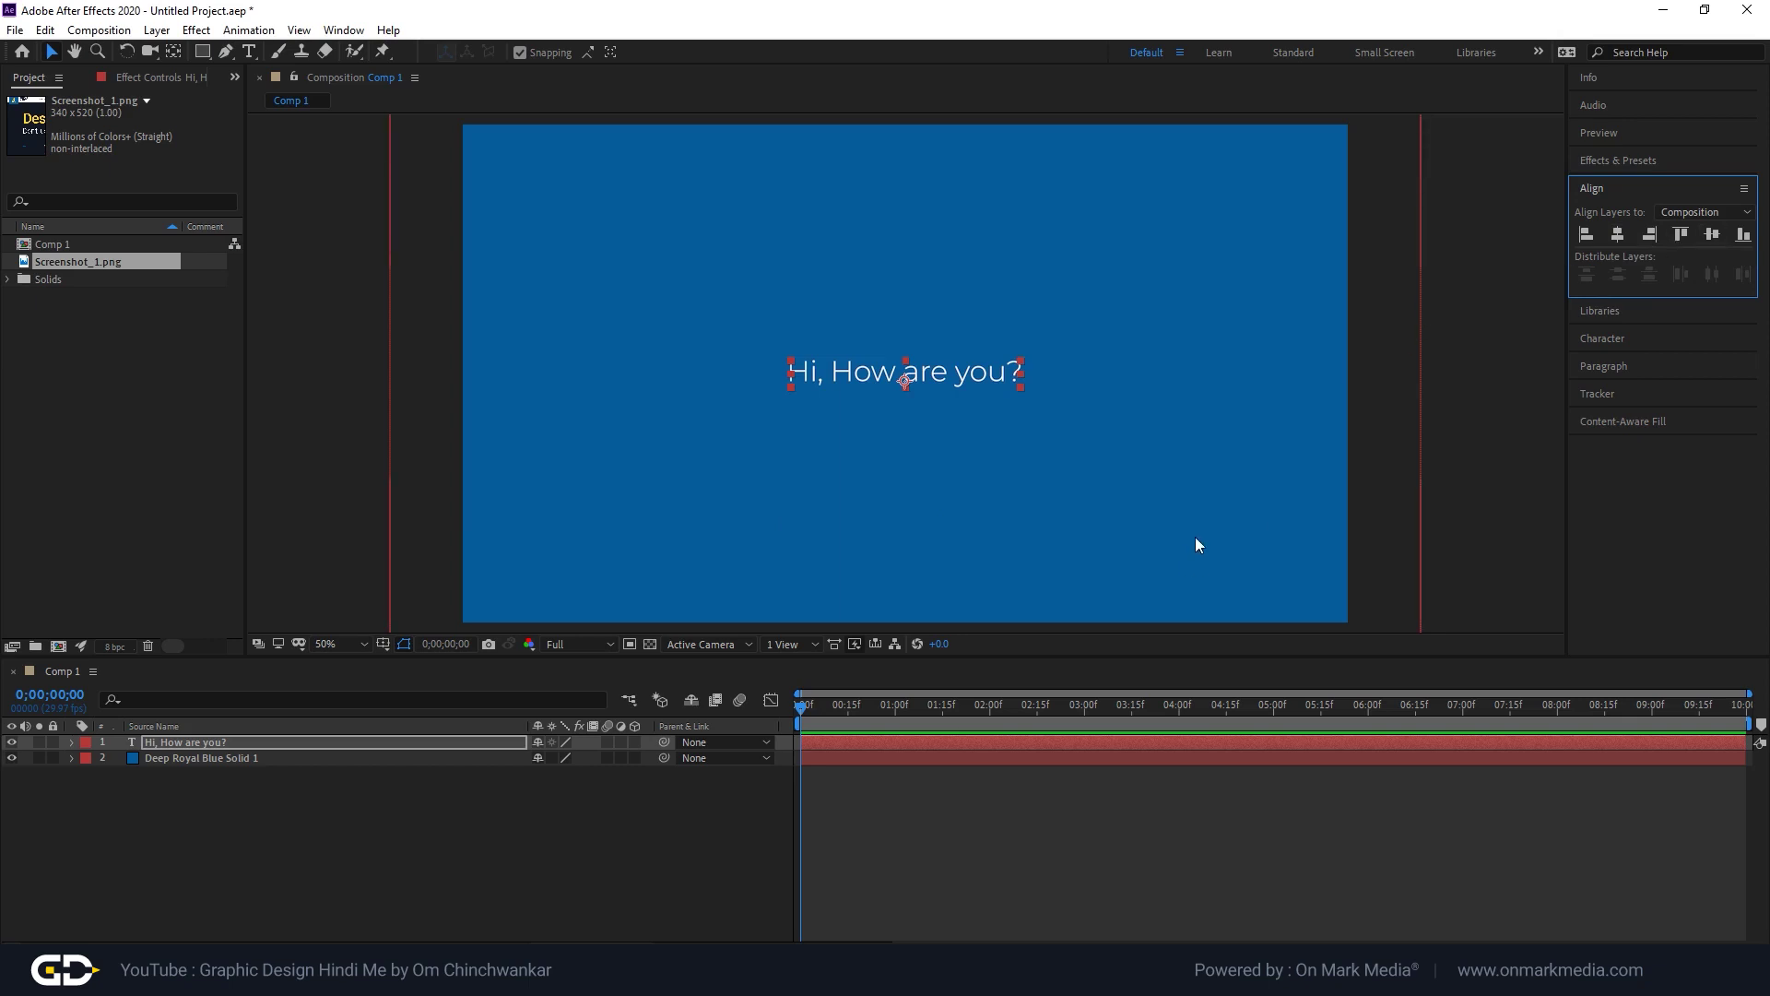
left_click(714, 913)
left_click(976, 380)
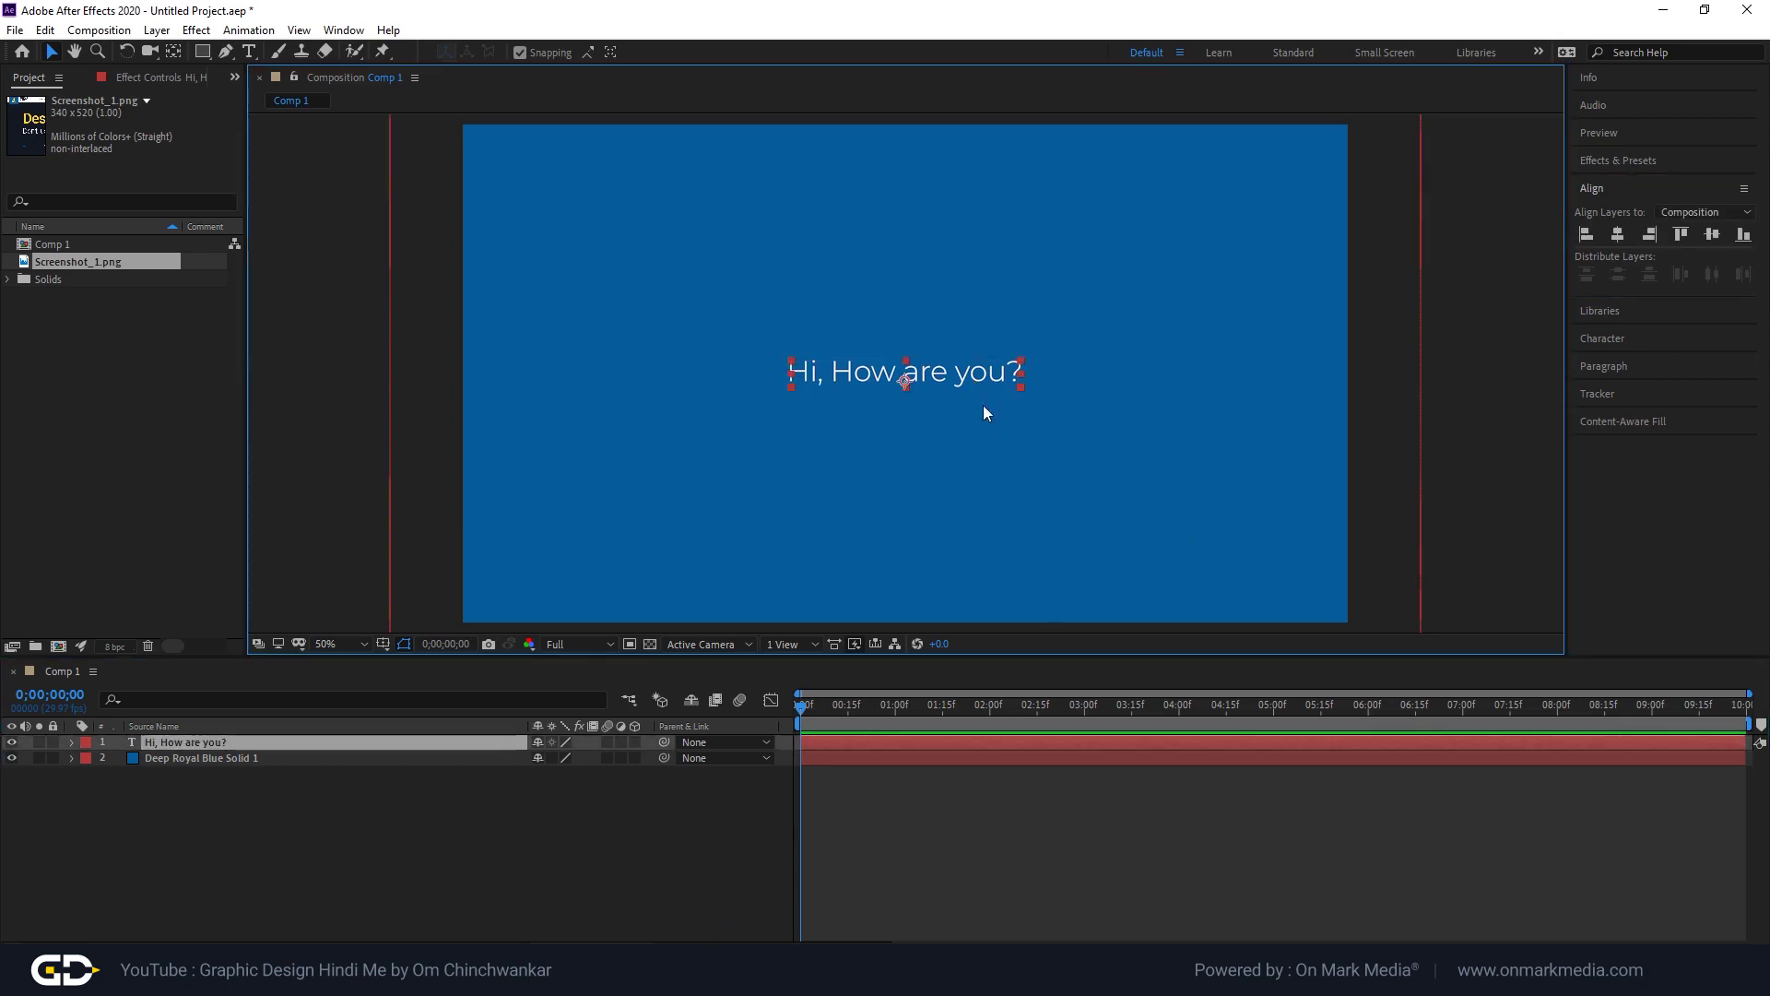
Move the greeting layer's anchor point with the Pan Behind tool, and recentre it within the text.
scroll(934, 430, "up", 4)
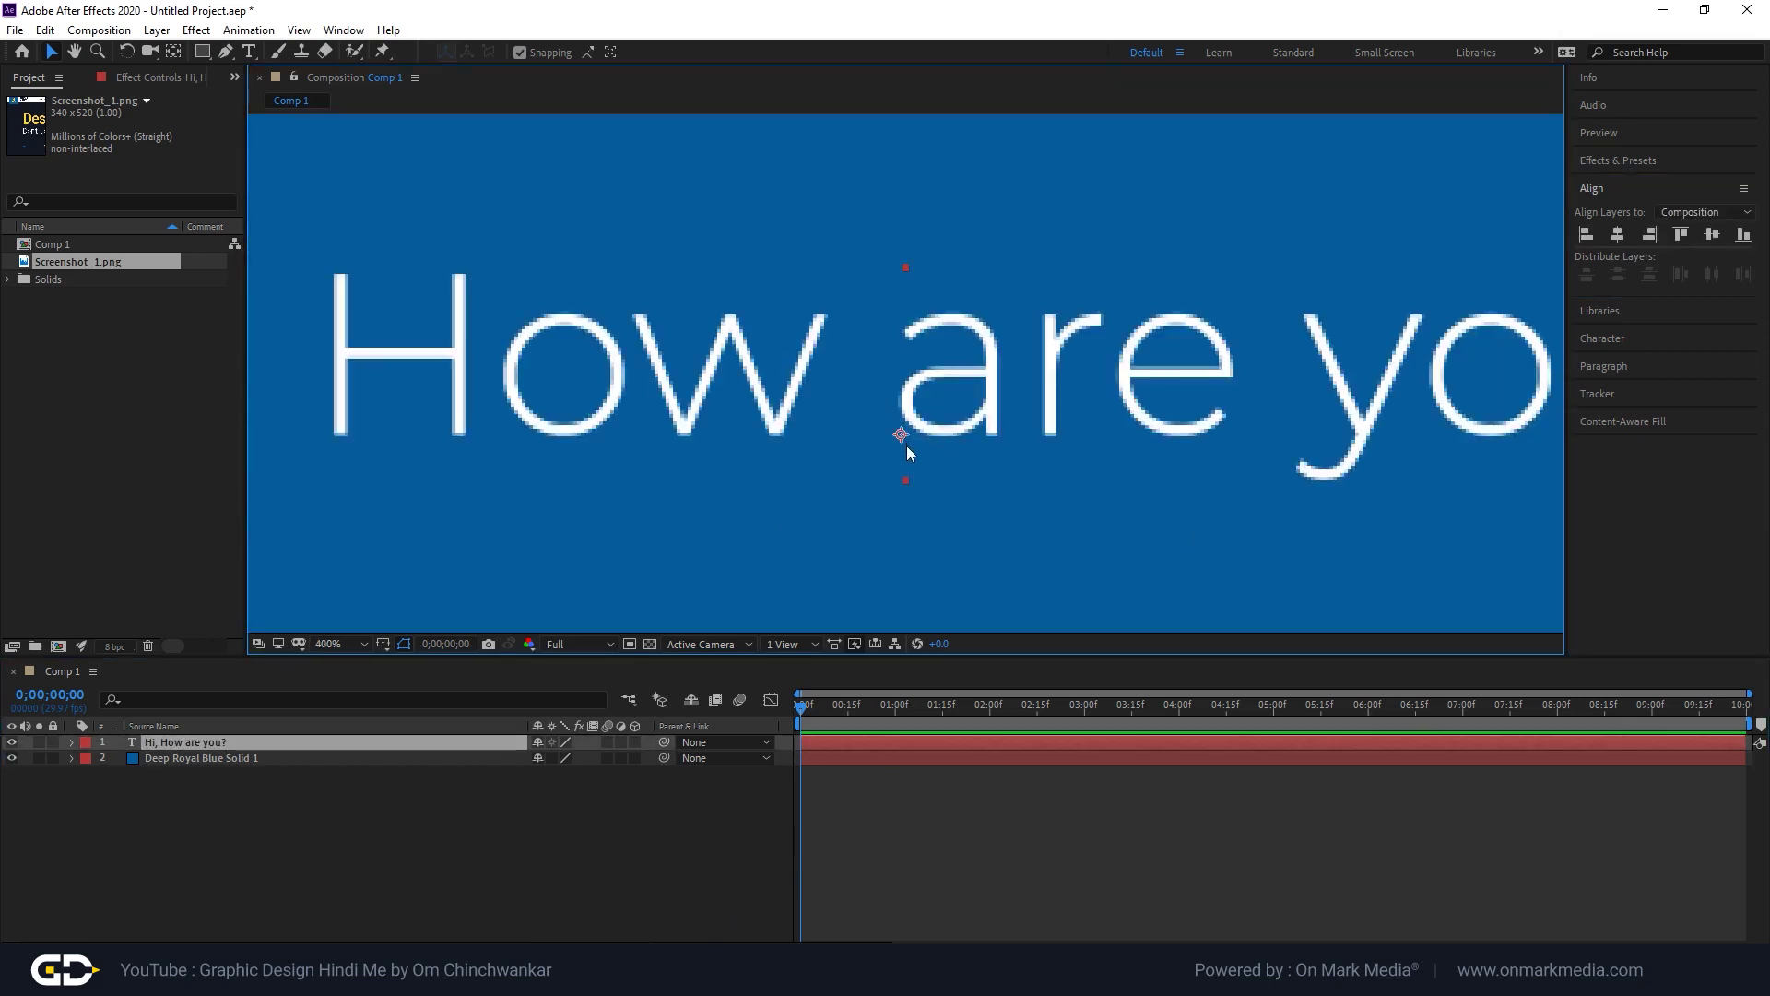
scroll(904, 447, "down", 4)
scroll(909, 389, "up", 3)
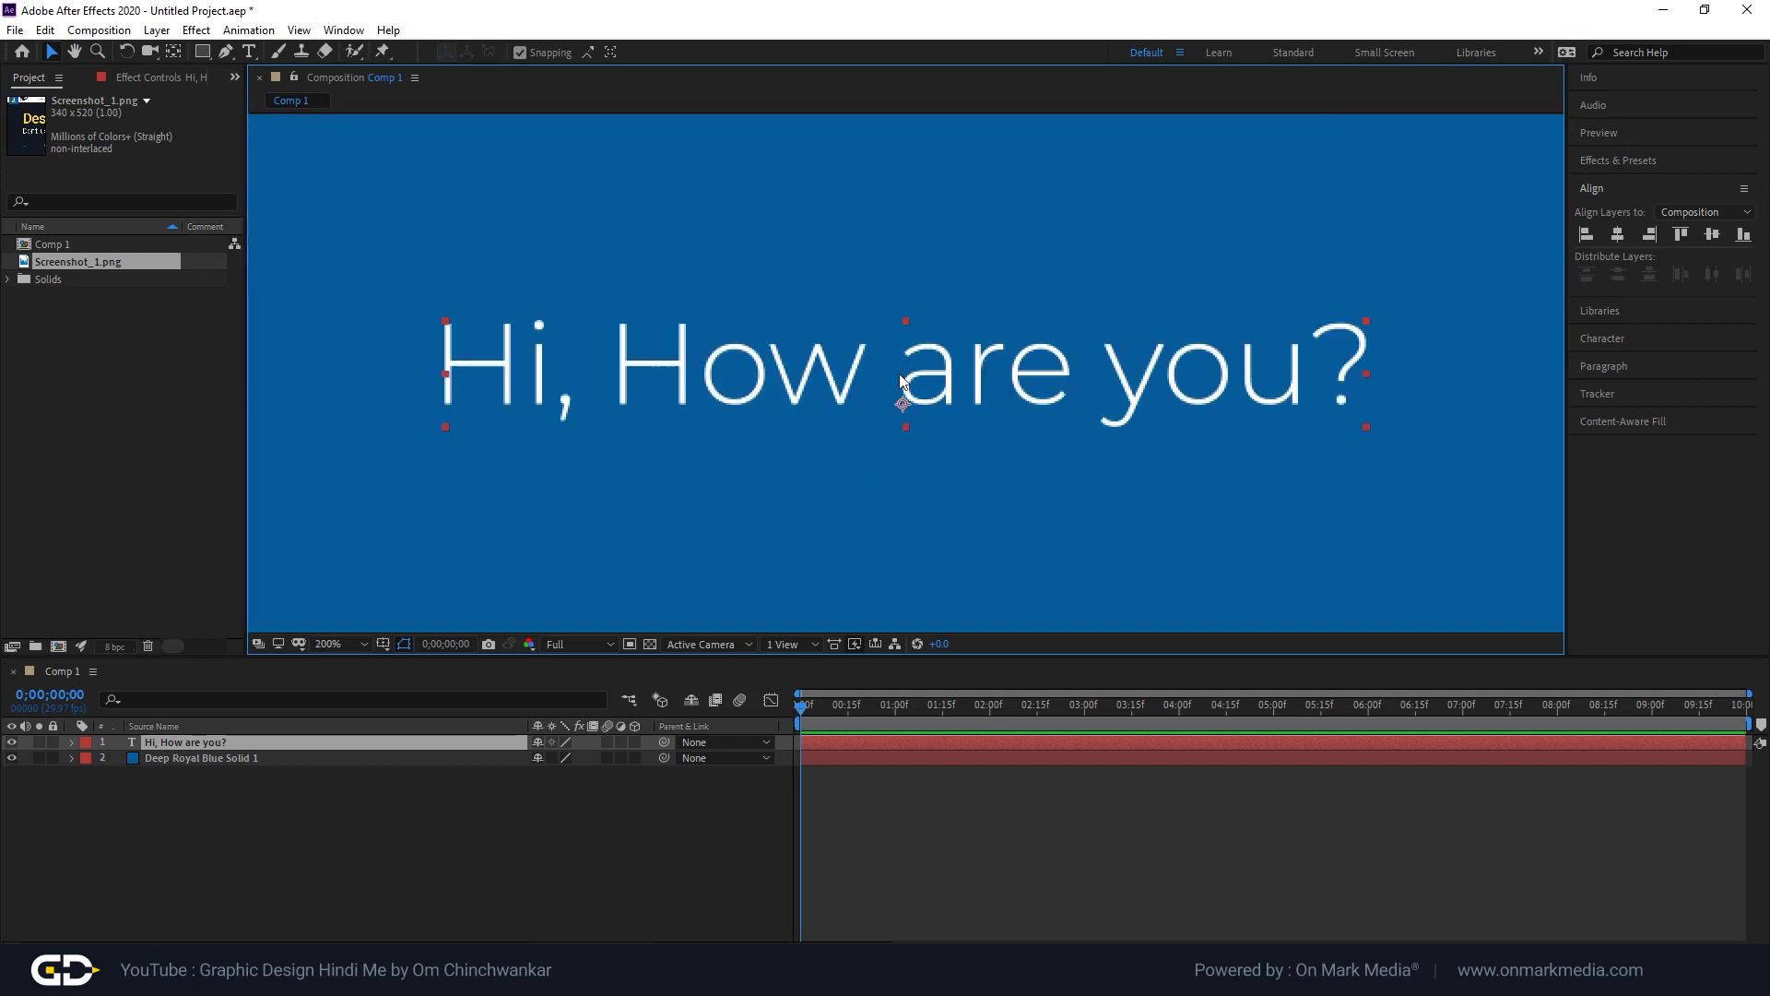
scroll(903, 380, "down", 2)
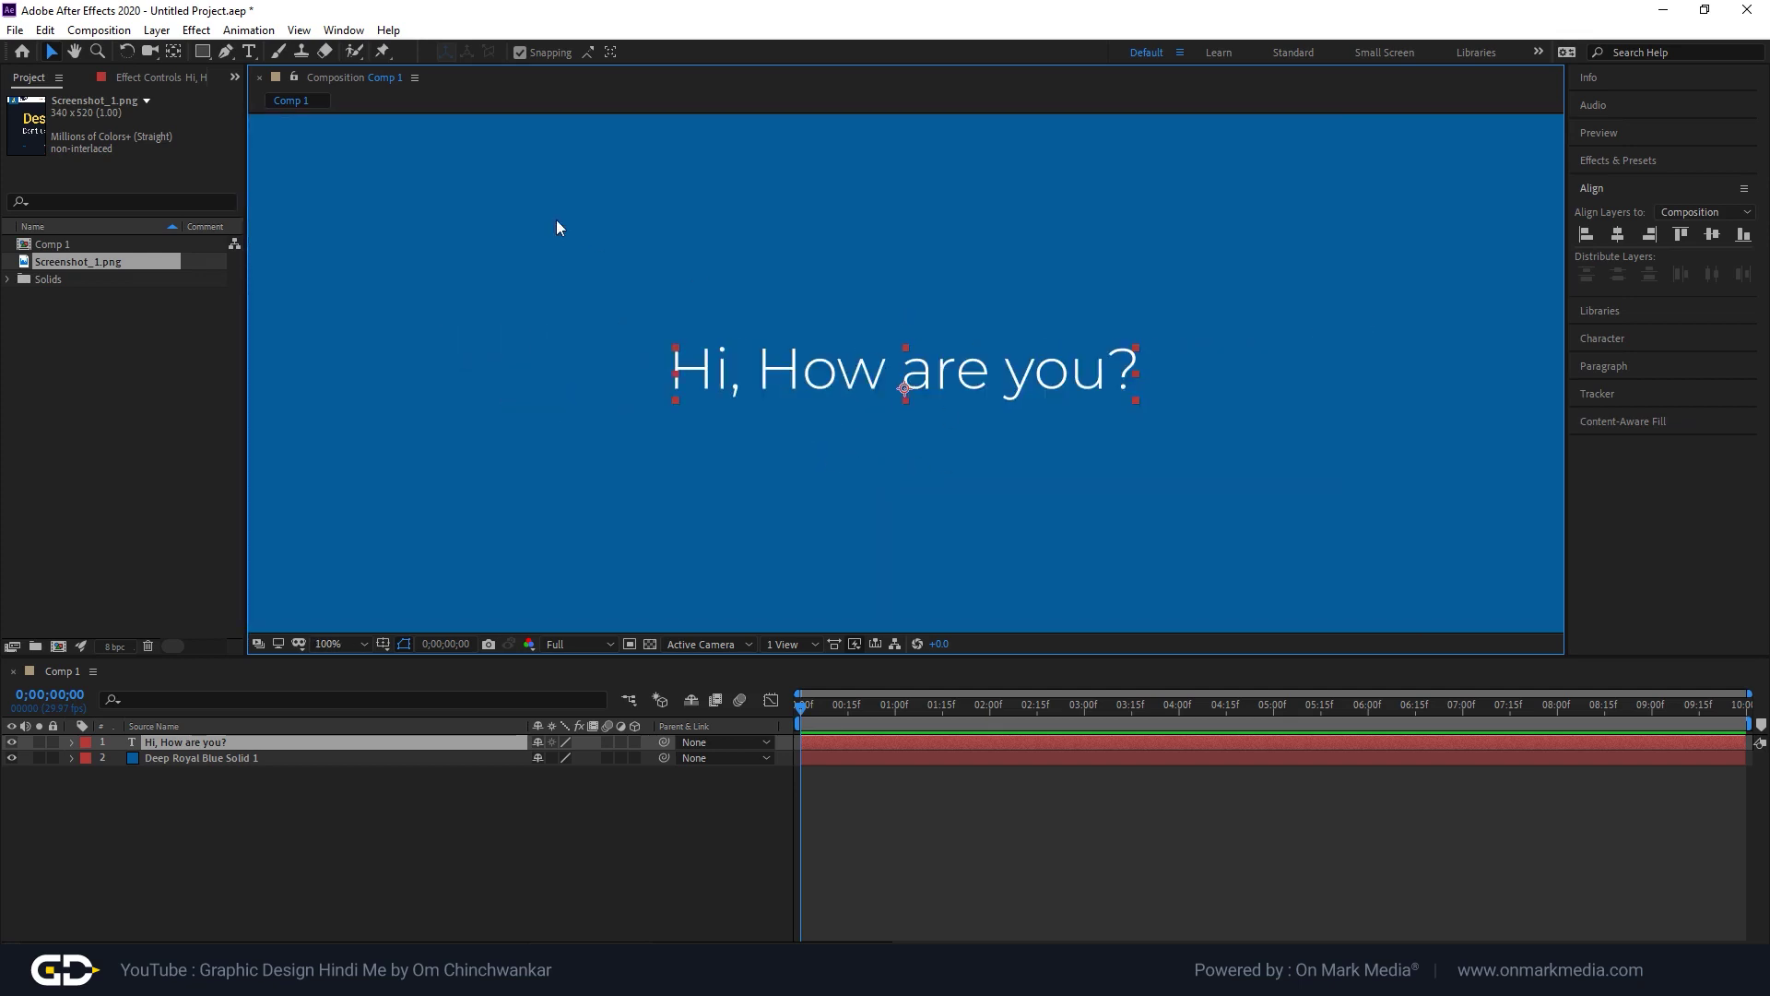
left_click(174, 53)
left_click_drag(905, 389, 906, 374)
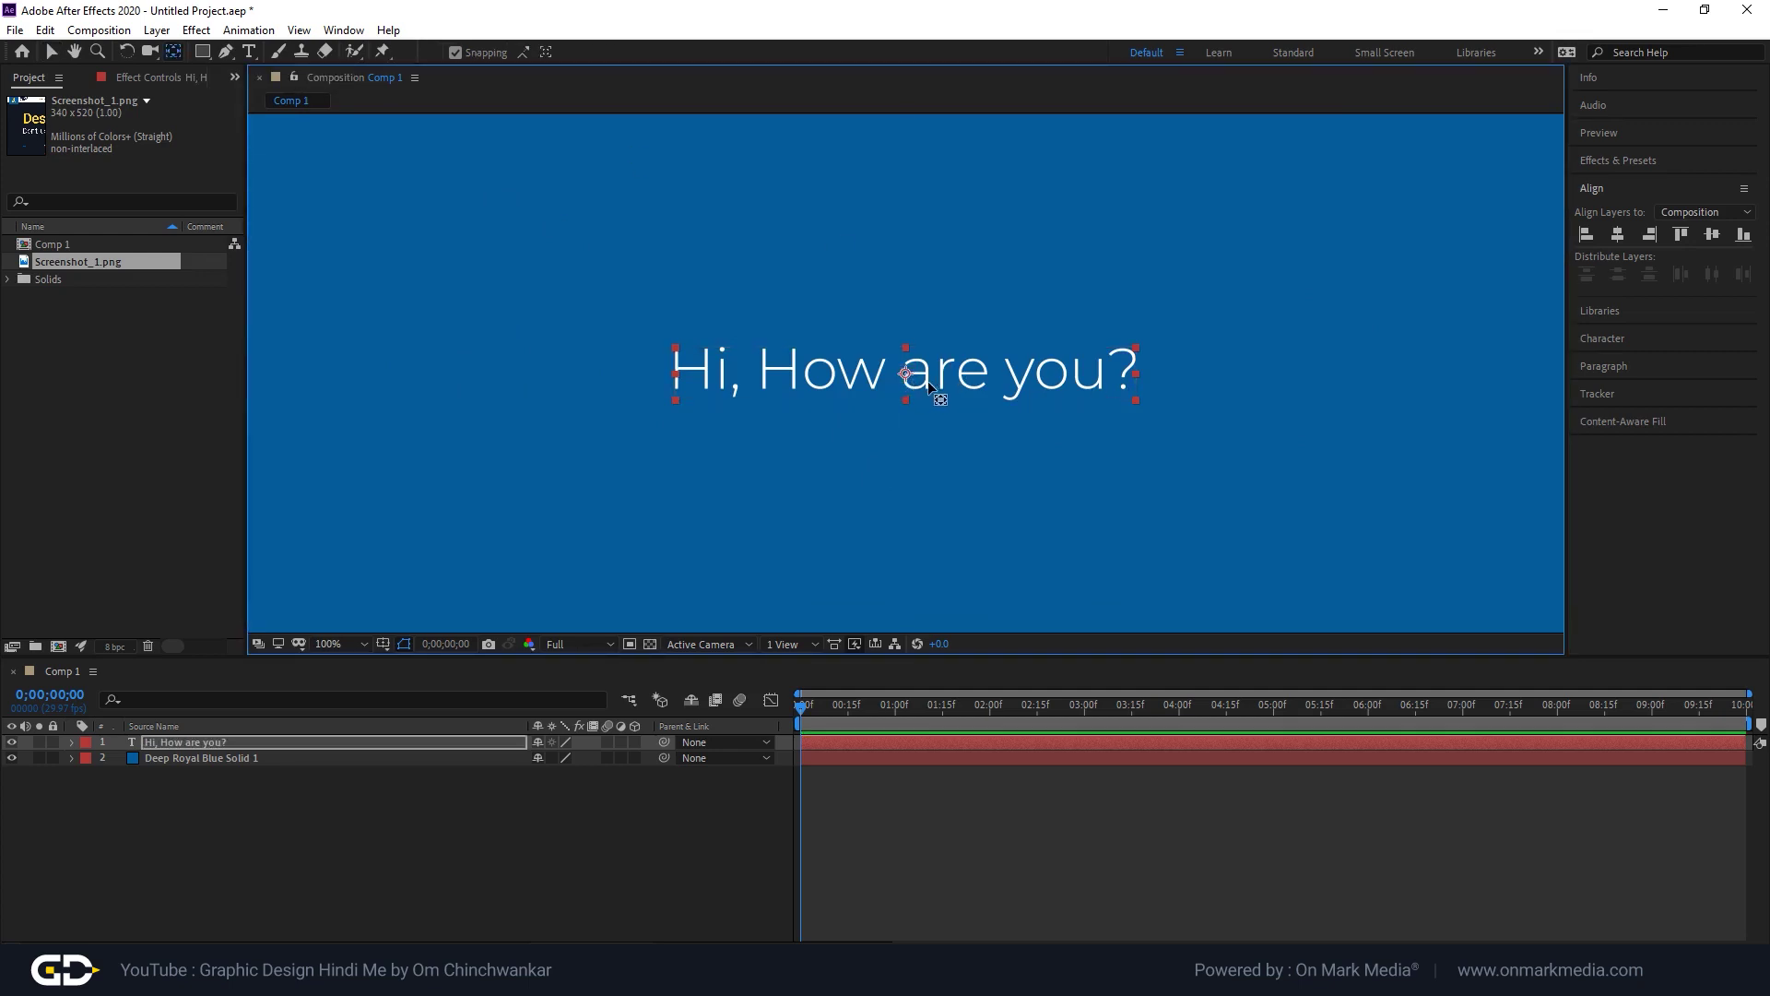
left_click_drag(907, 376, 488, 482)
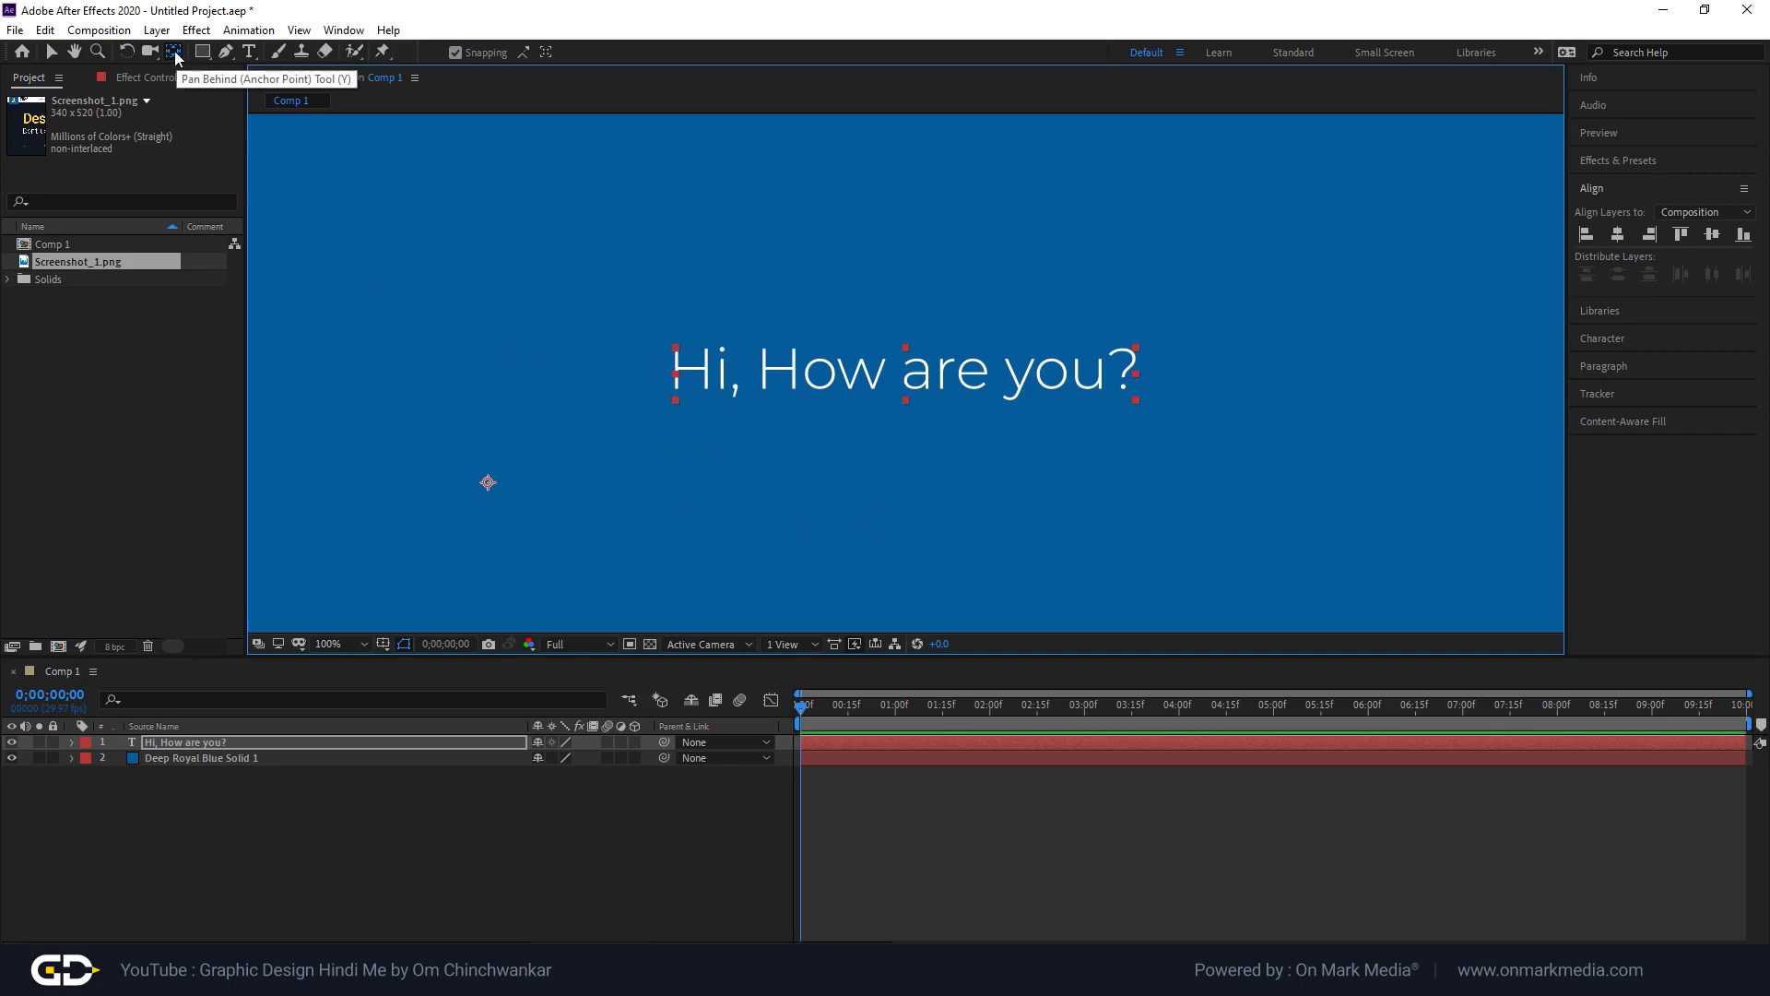
key("ctrl+alt+Home")
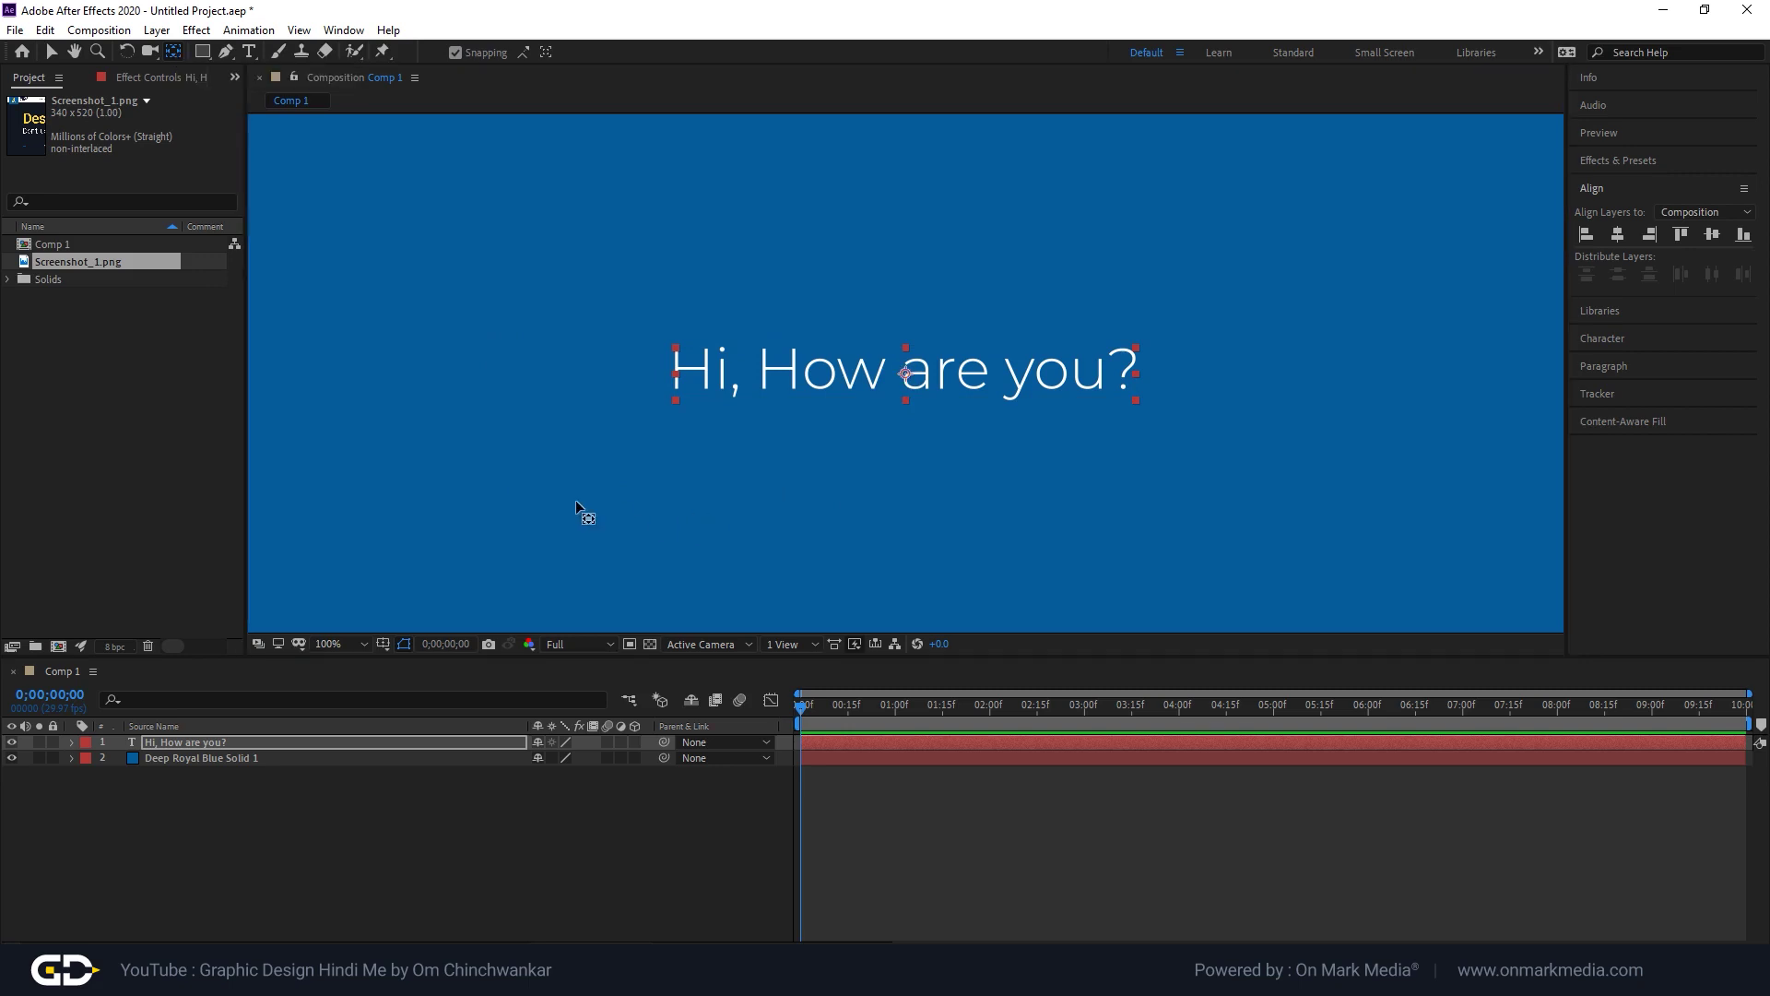
Set the font style of the word "Hi," in the greeting text to Bold.
double_click(916, 379)
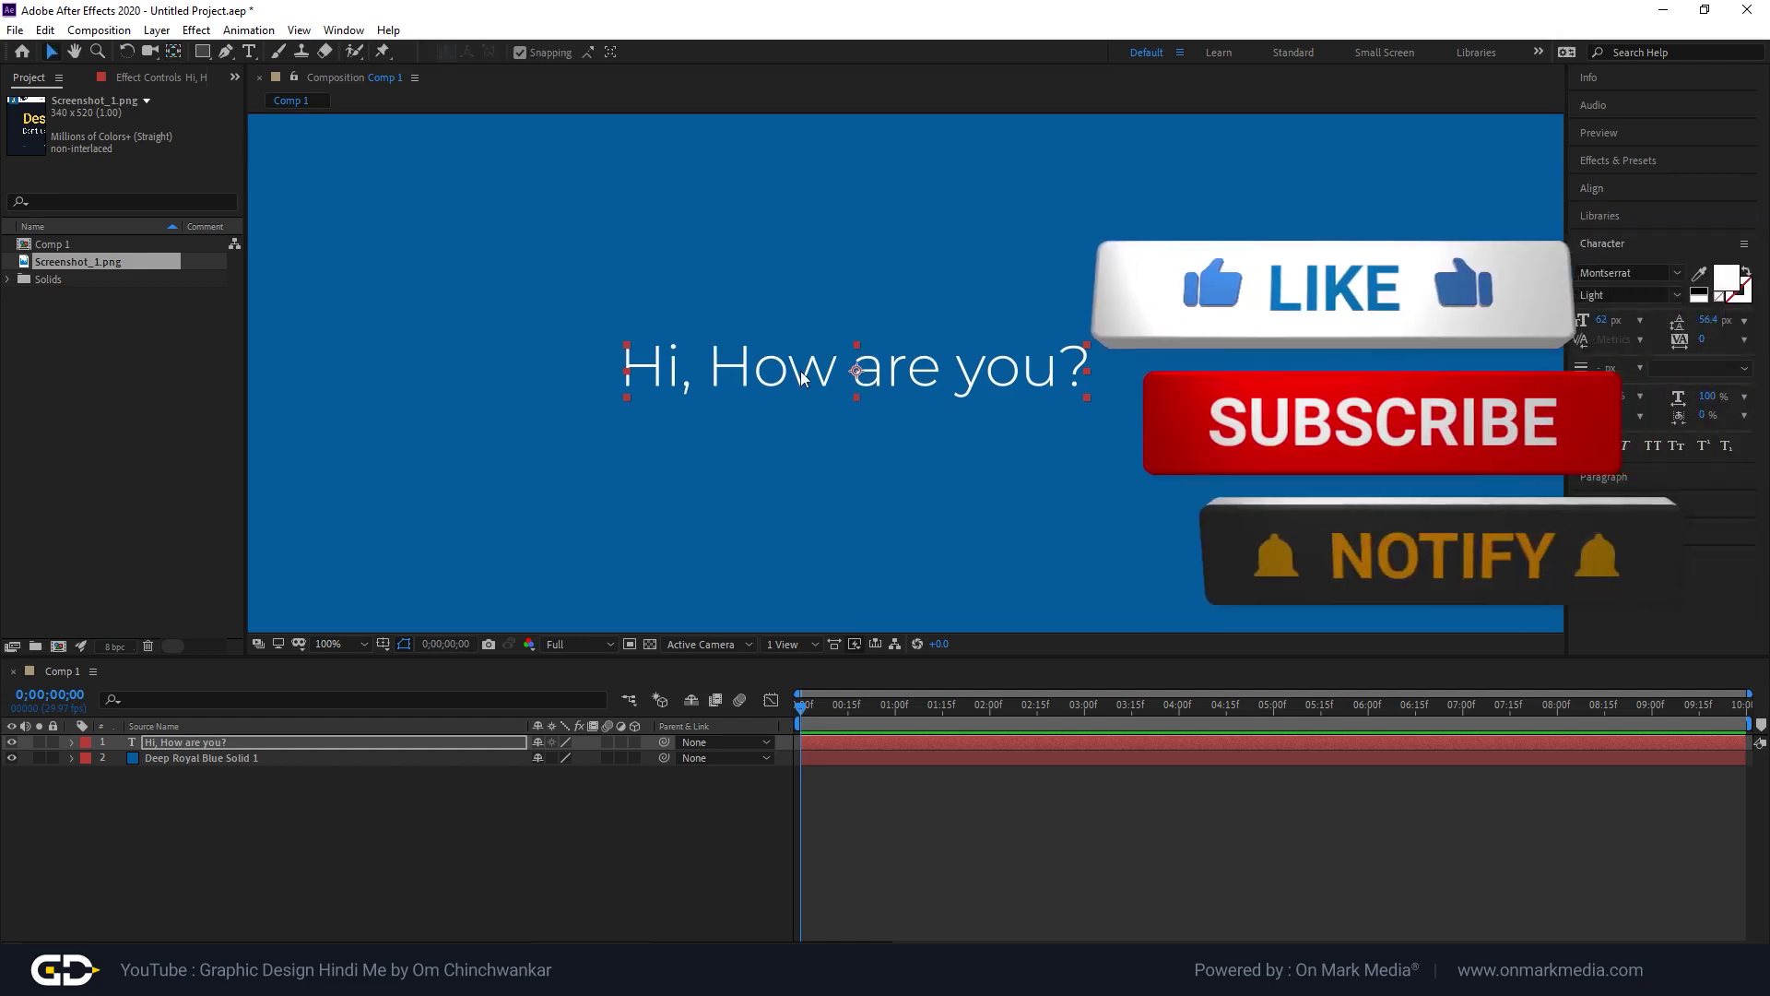
left_click(835, 367)
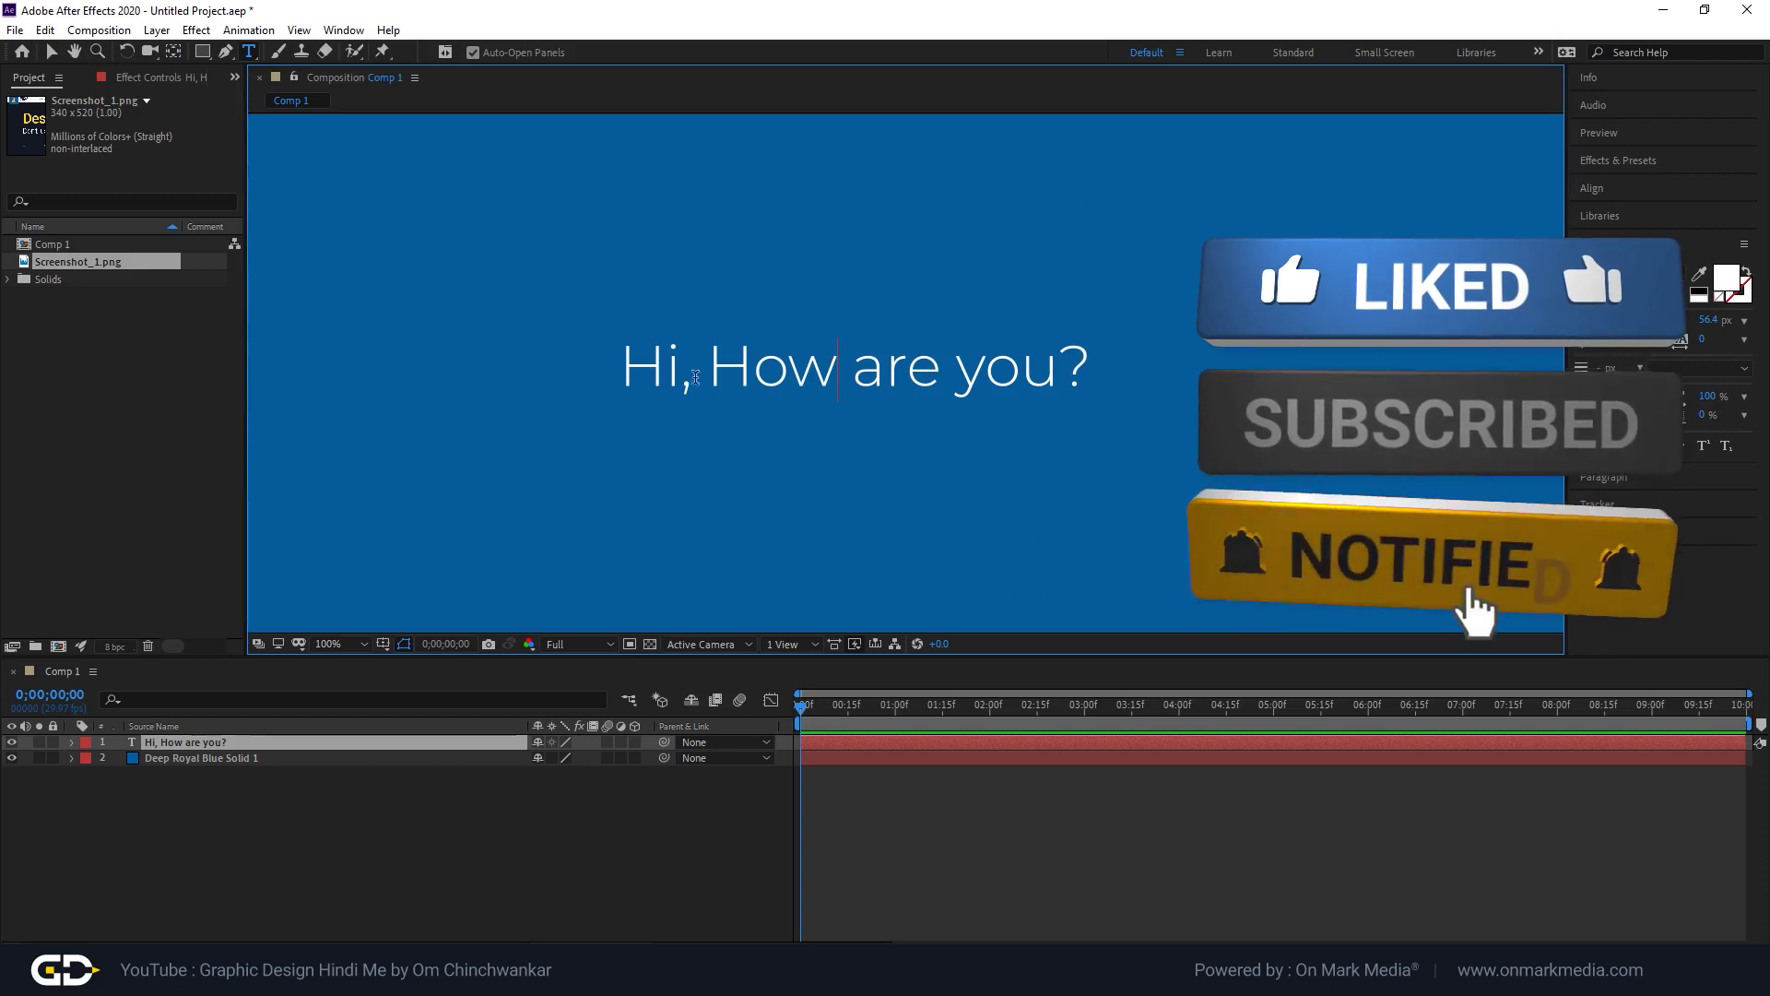
left_click_drag(710, 380, 621, 378)
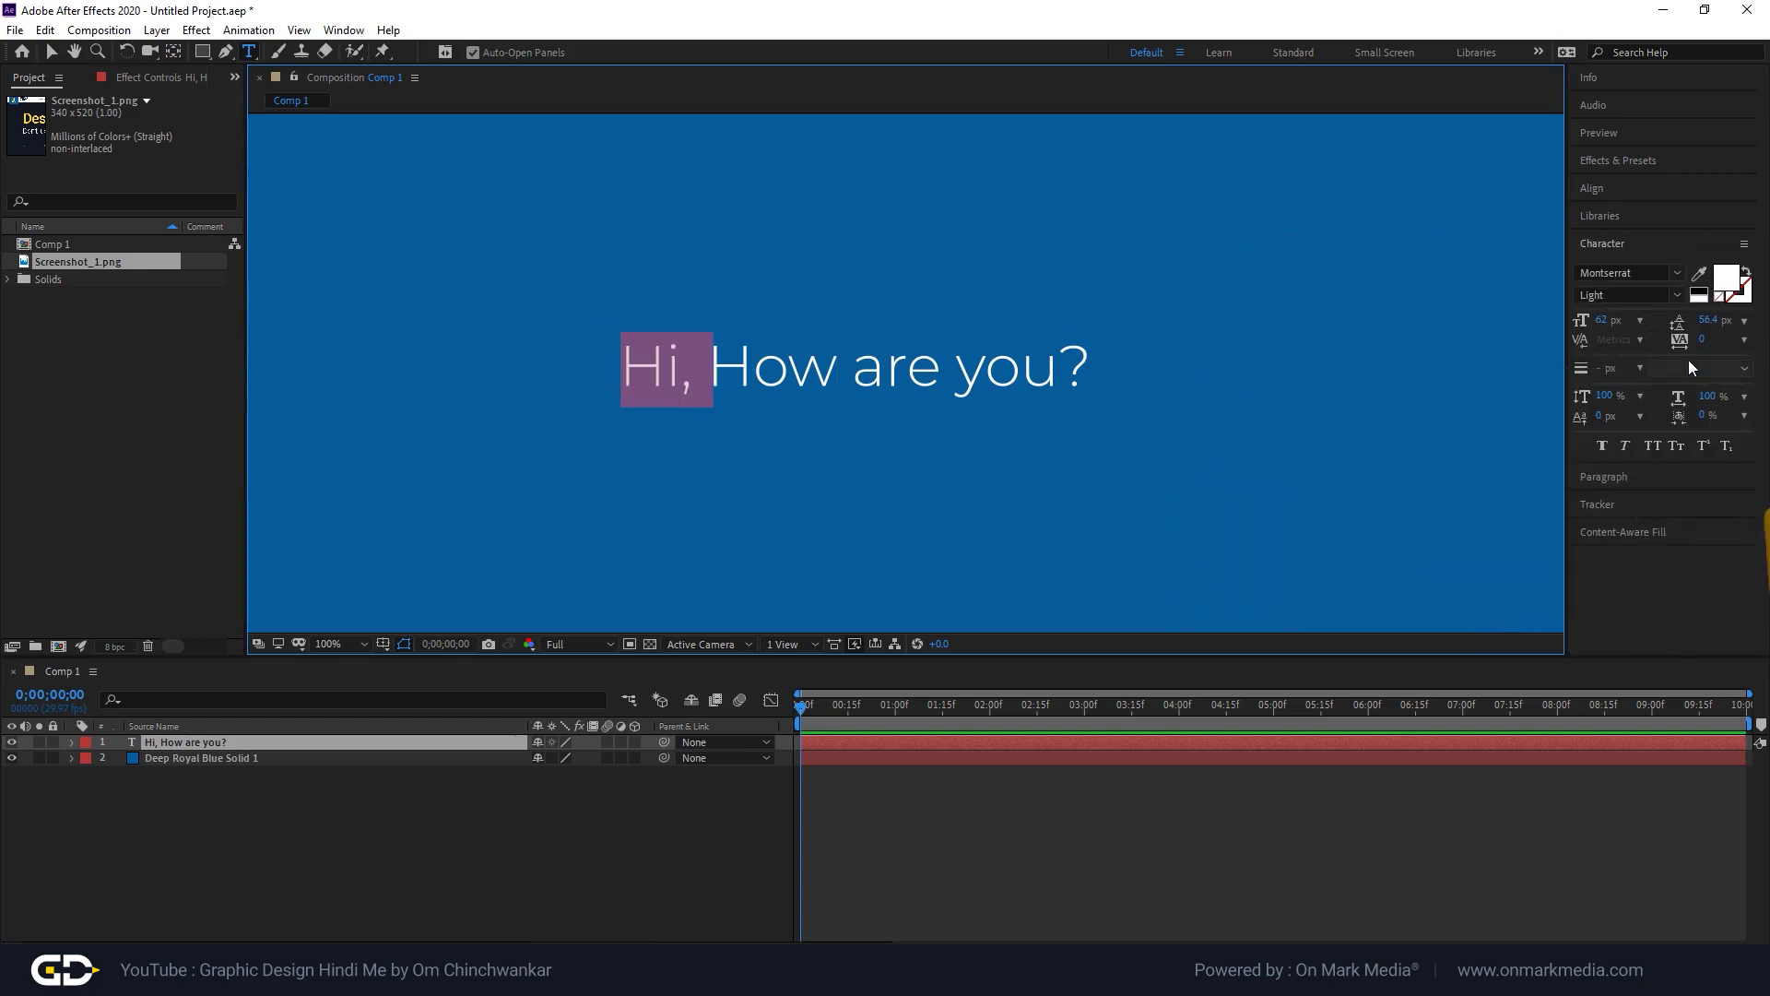
left_click(1678, 296)
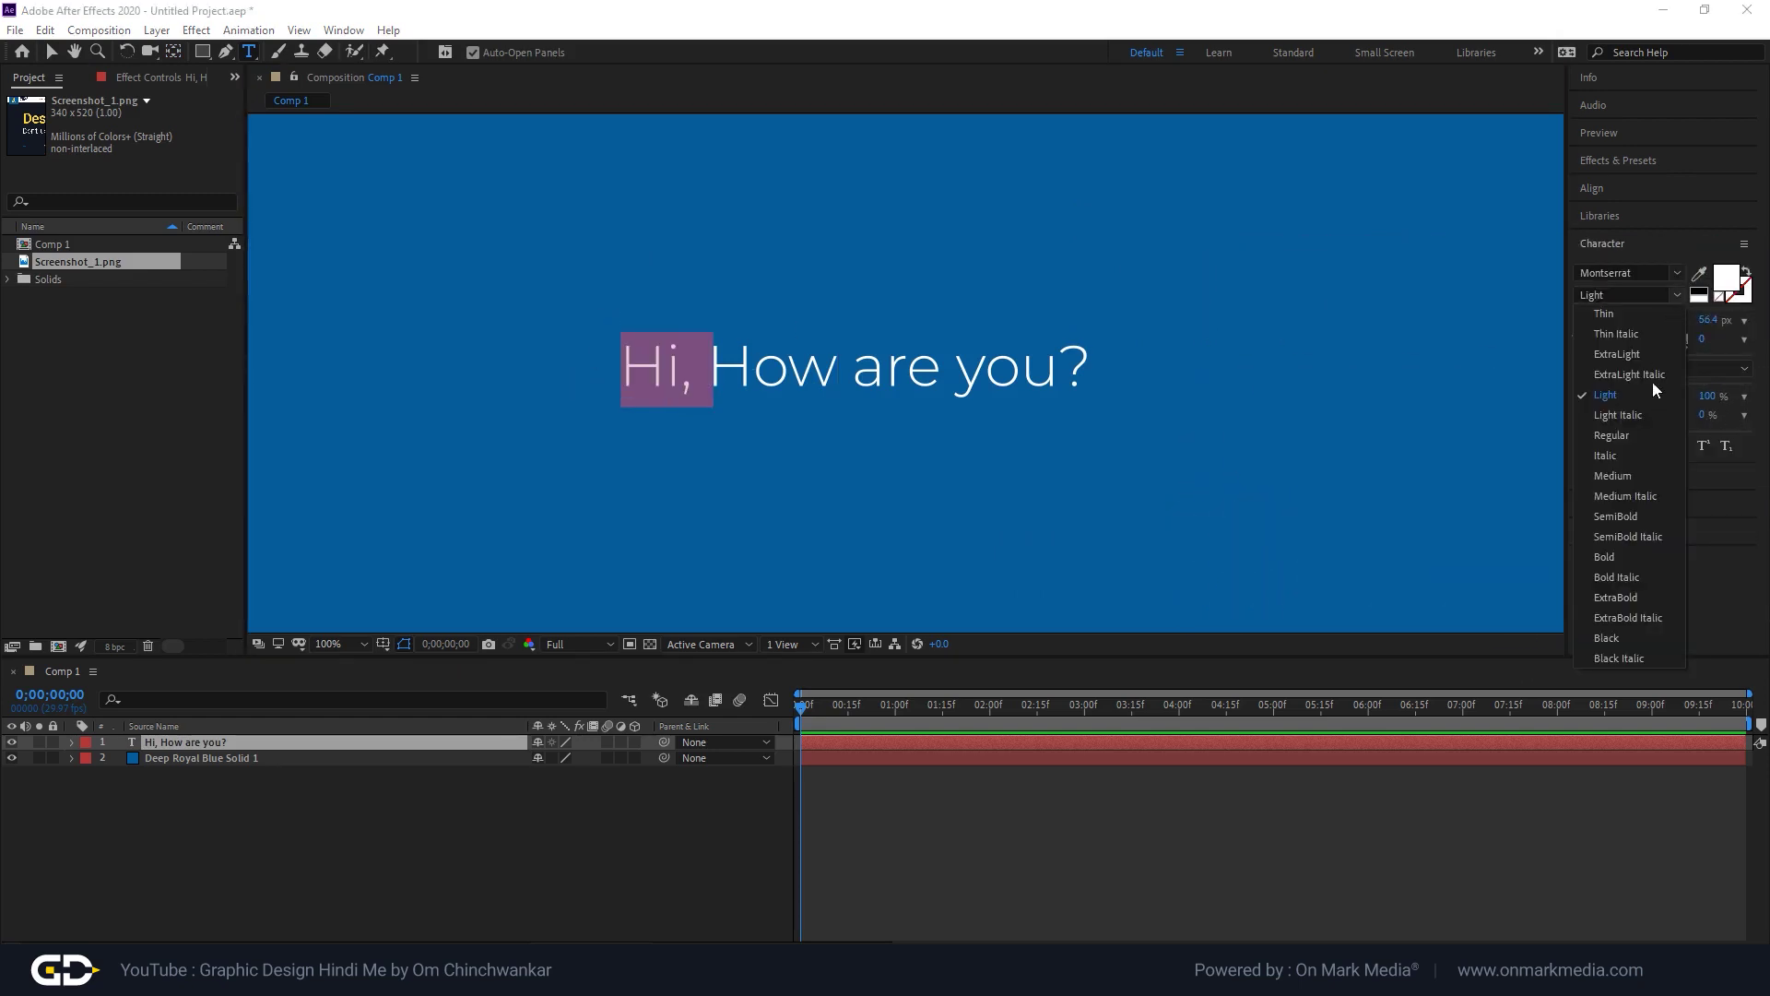
left_click(1622, 556)
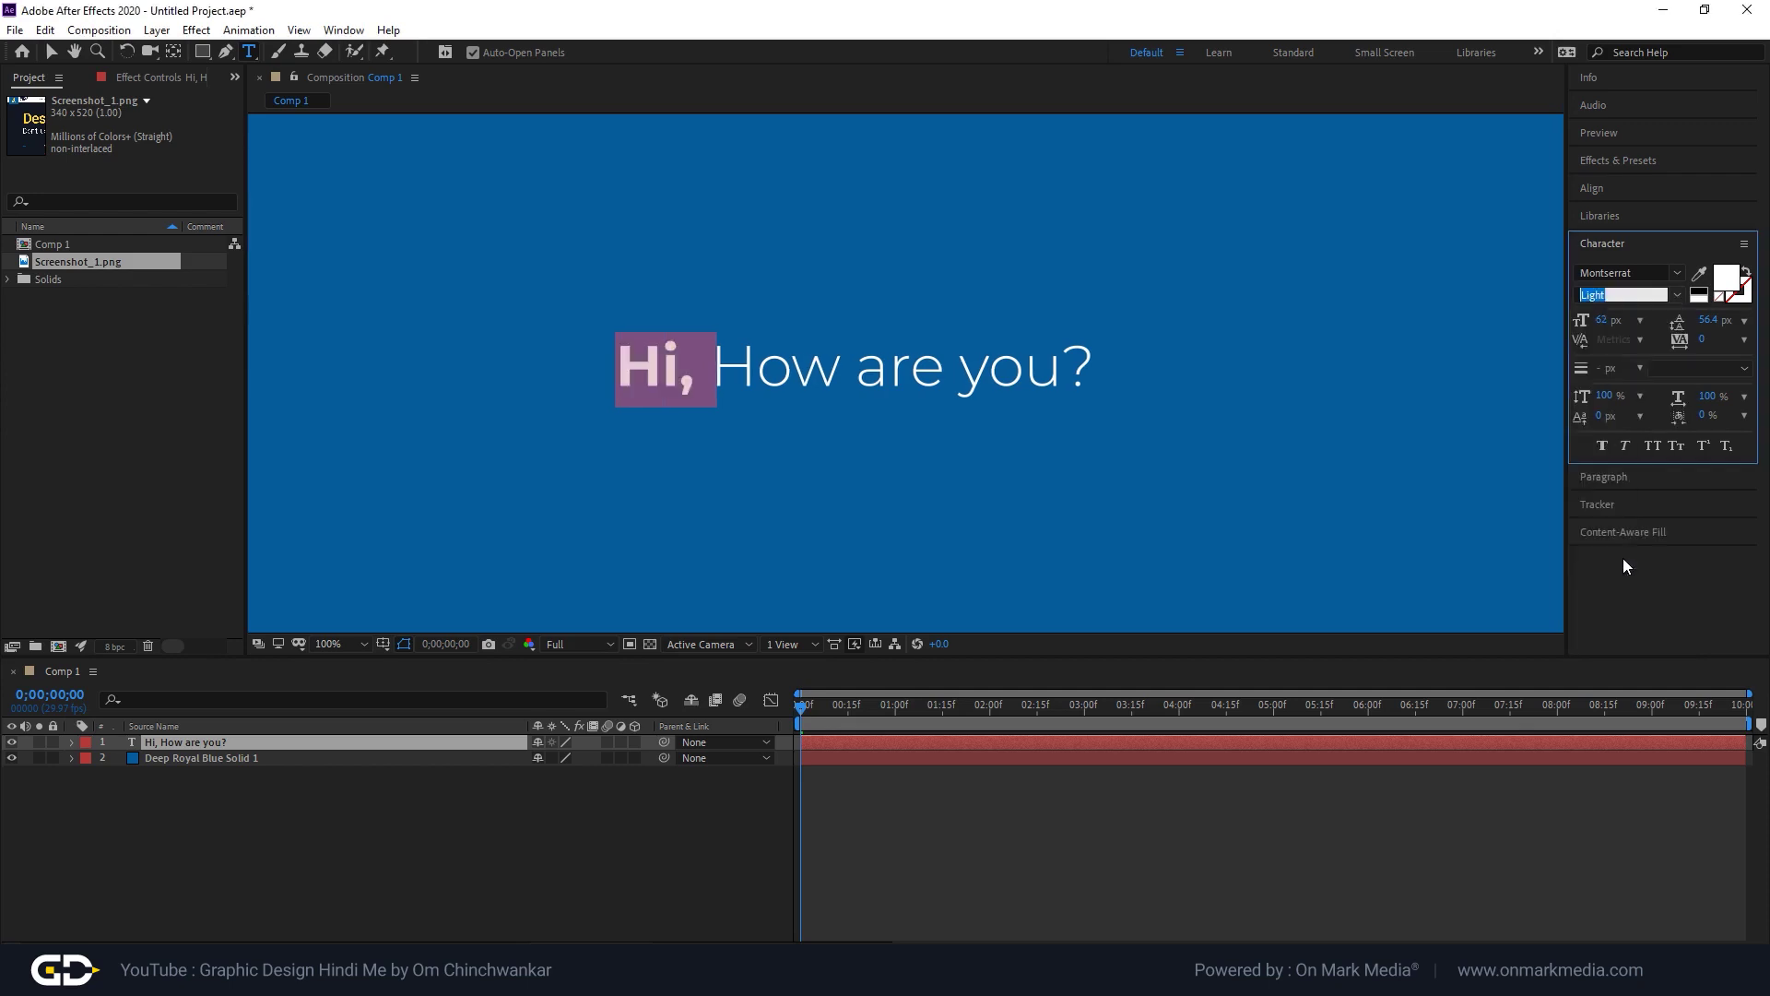
Try the Medium style on "How are you?" and set the greeting's font size to 79 px.
left_click_drag(713, 369, 1095, 369)
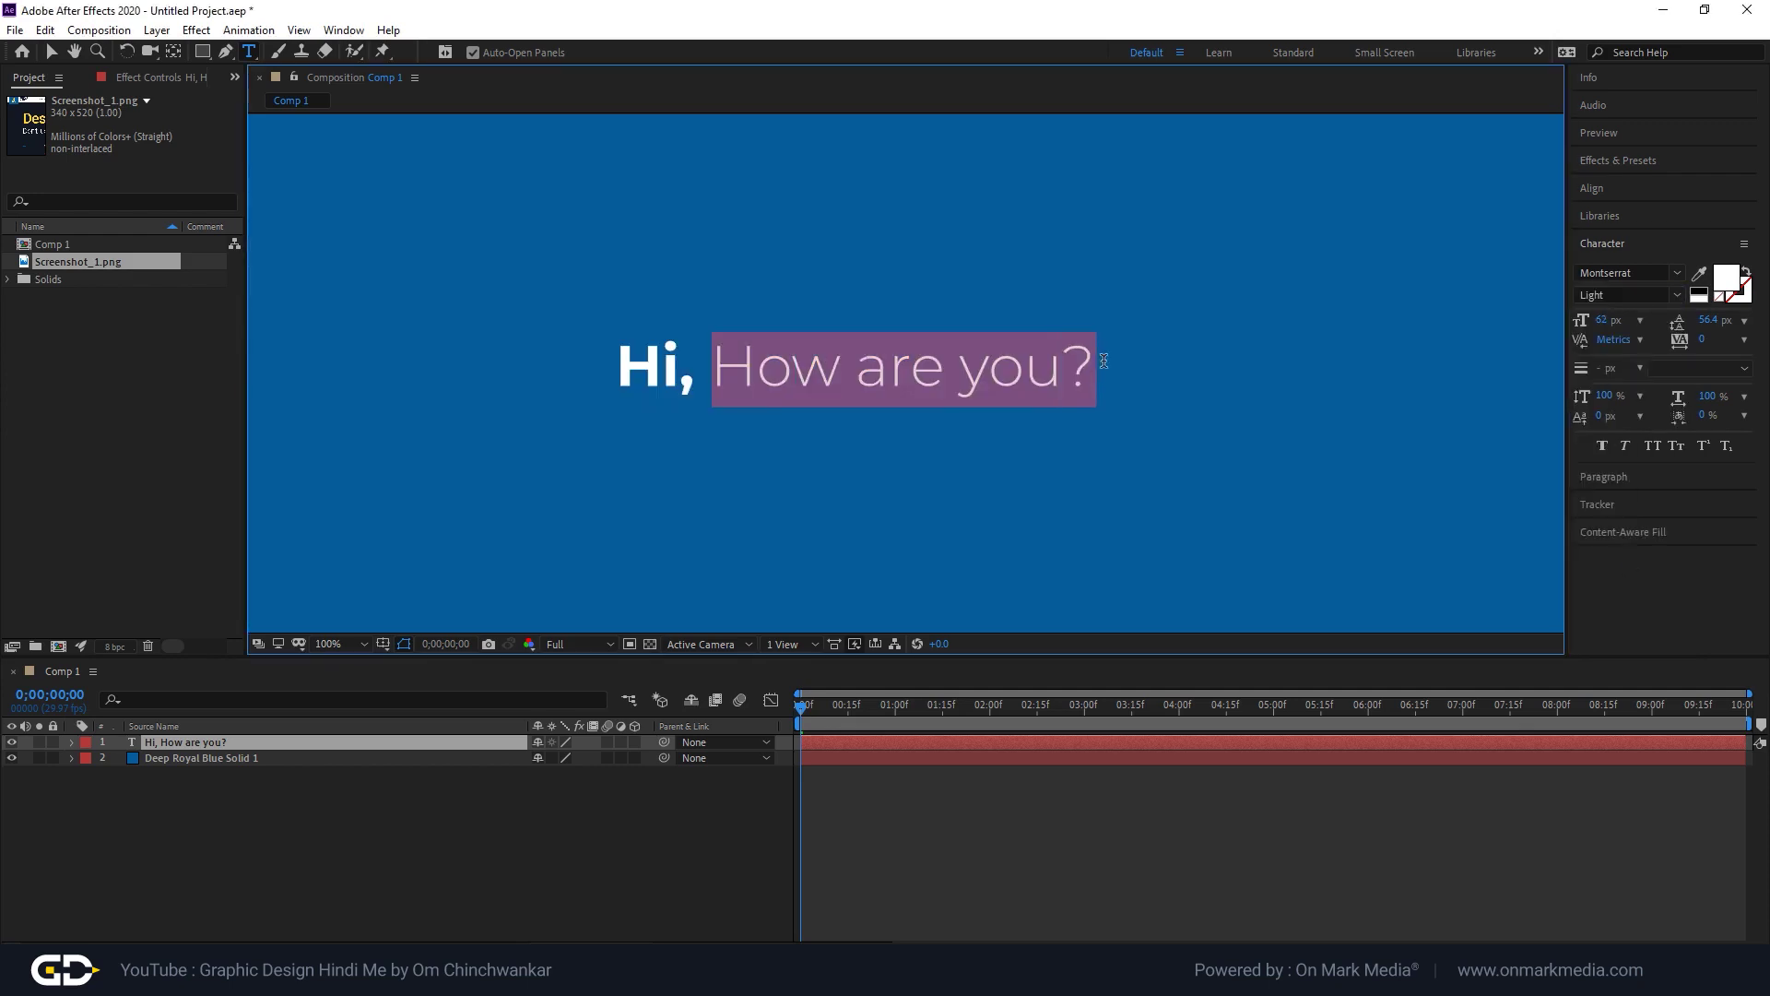
left_click(1678, 273)
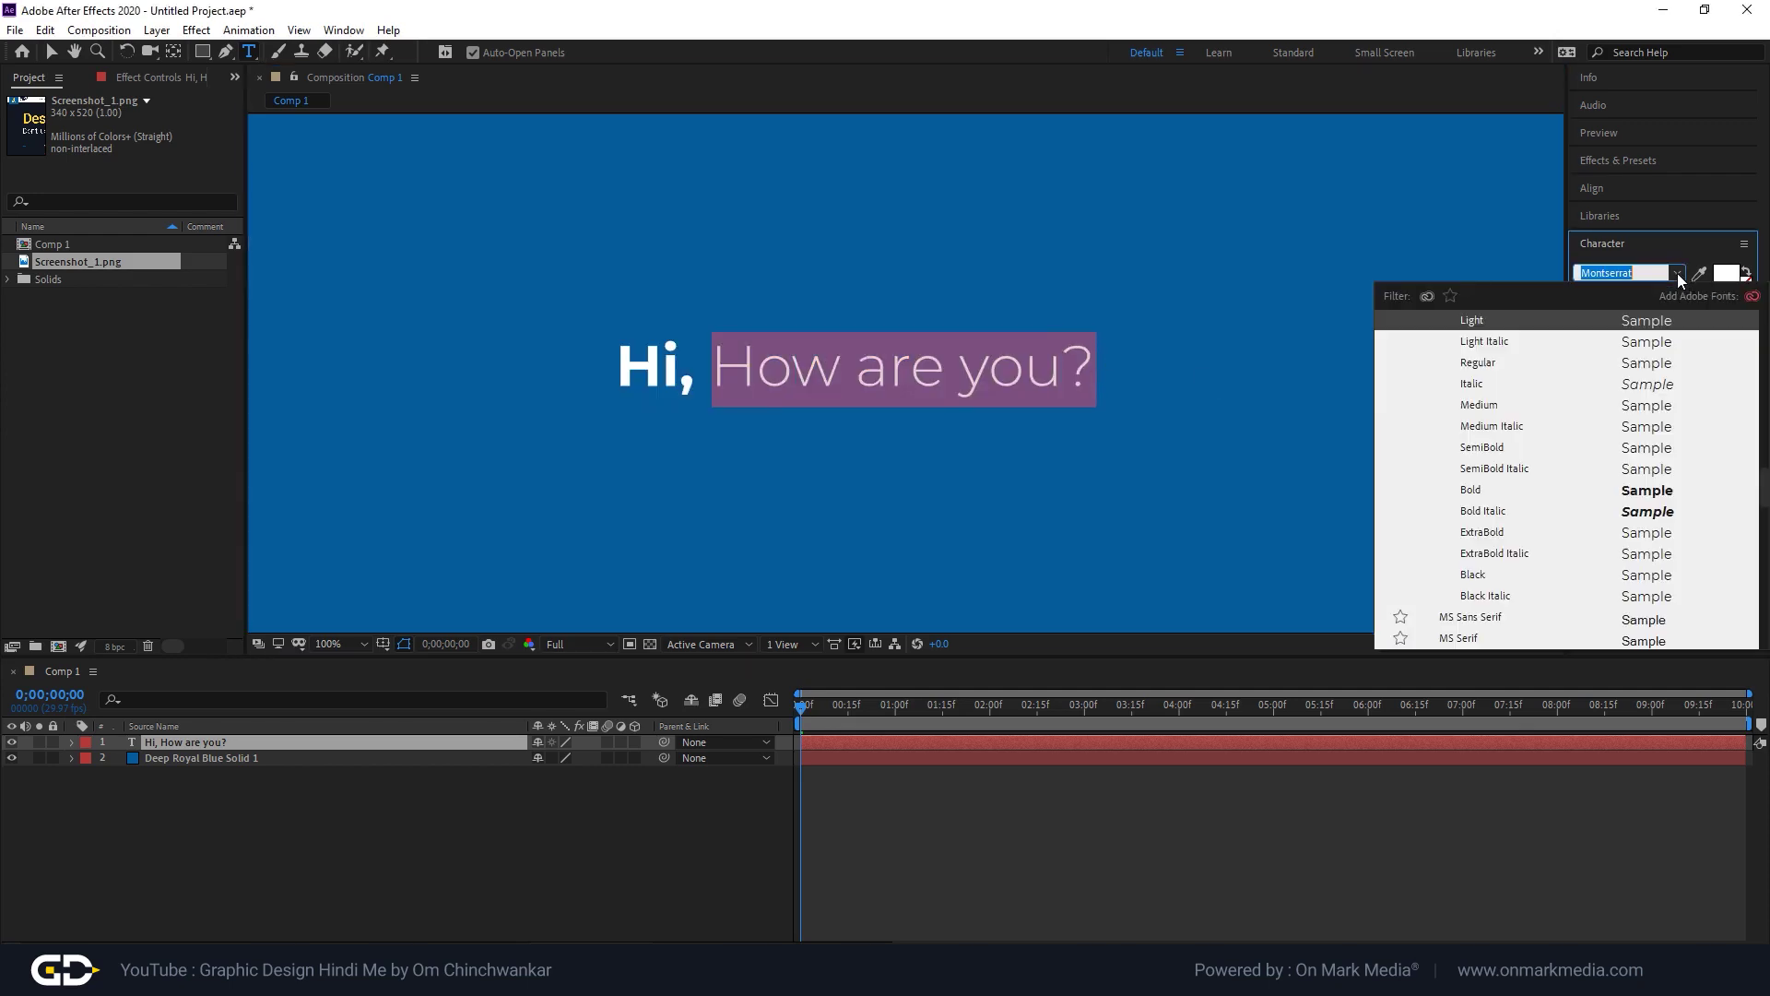
left_click(1480, 405)
left_click_drag(1607, 321, 1622, 320)
Break the greeting onto a second line after "Hi," and set its leading to 76 px.
left_click_drag(657, 388, 720, 390)
key("Return")
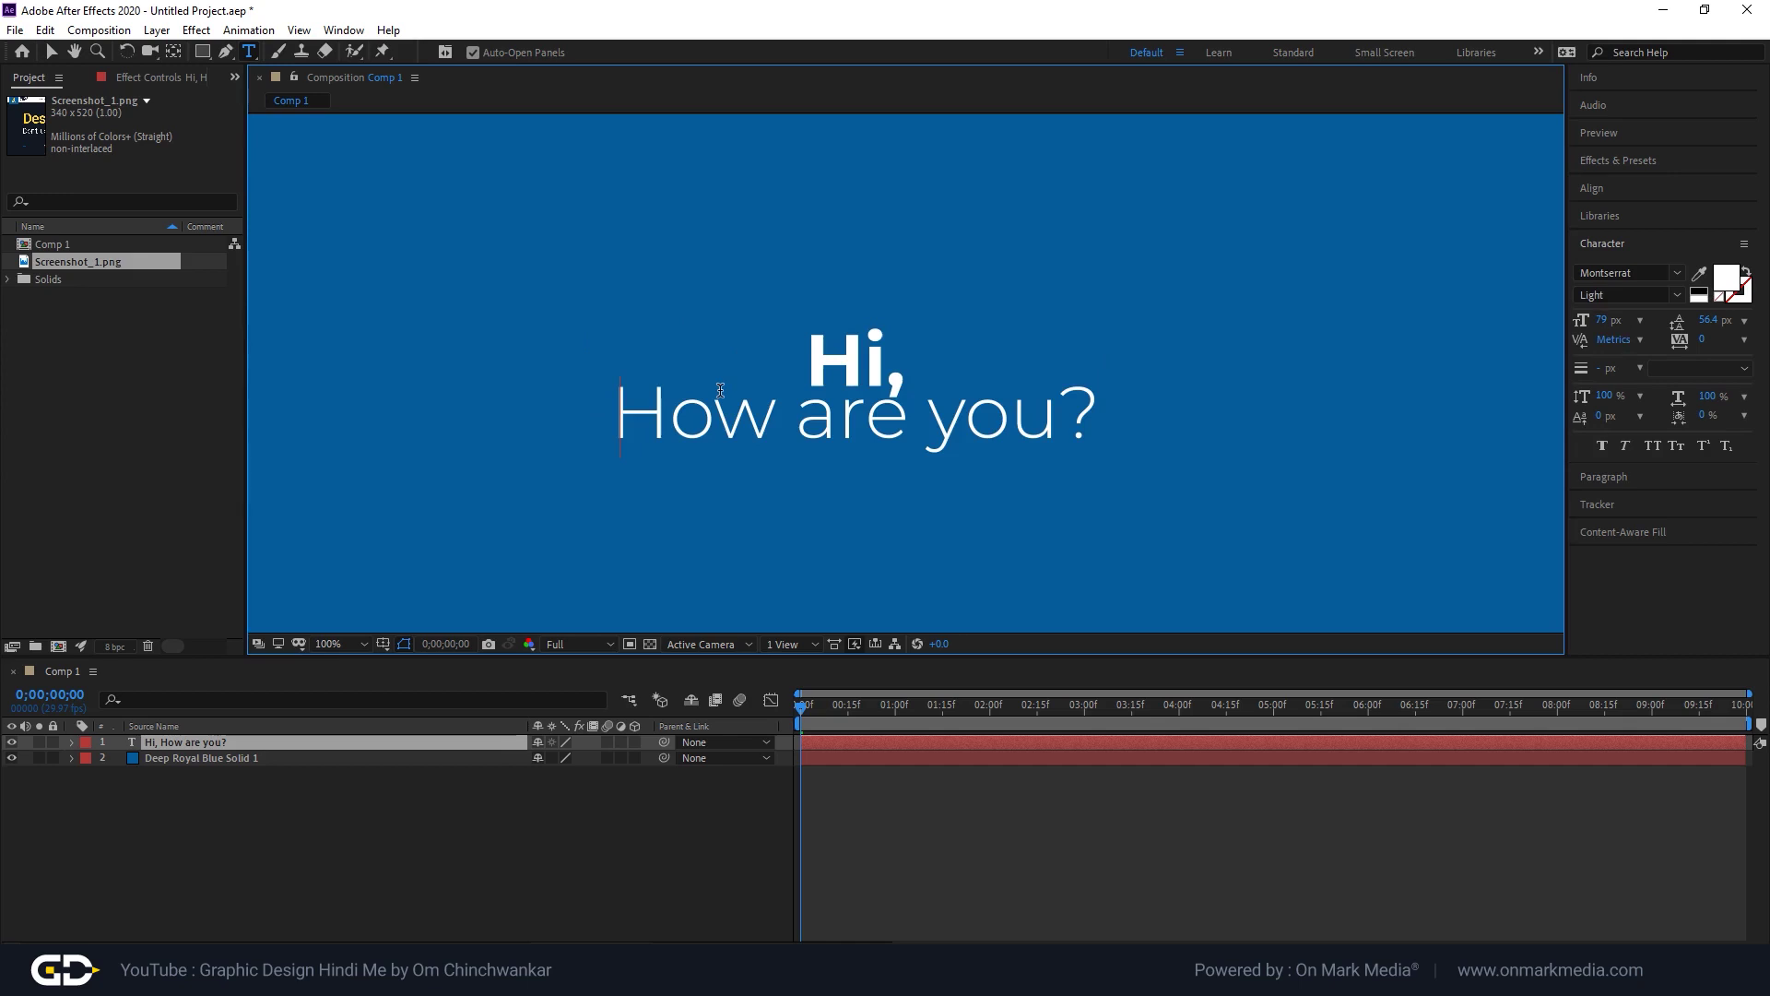
key("ctrl+a")
left_click_drag(1707, 320, 1763, 334)
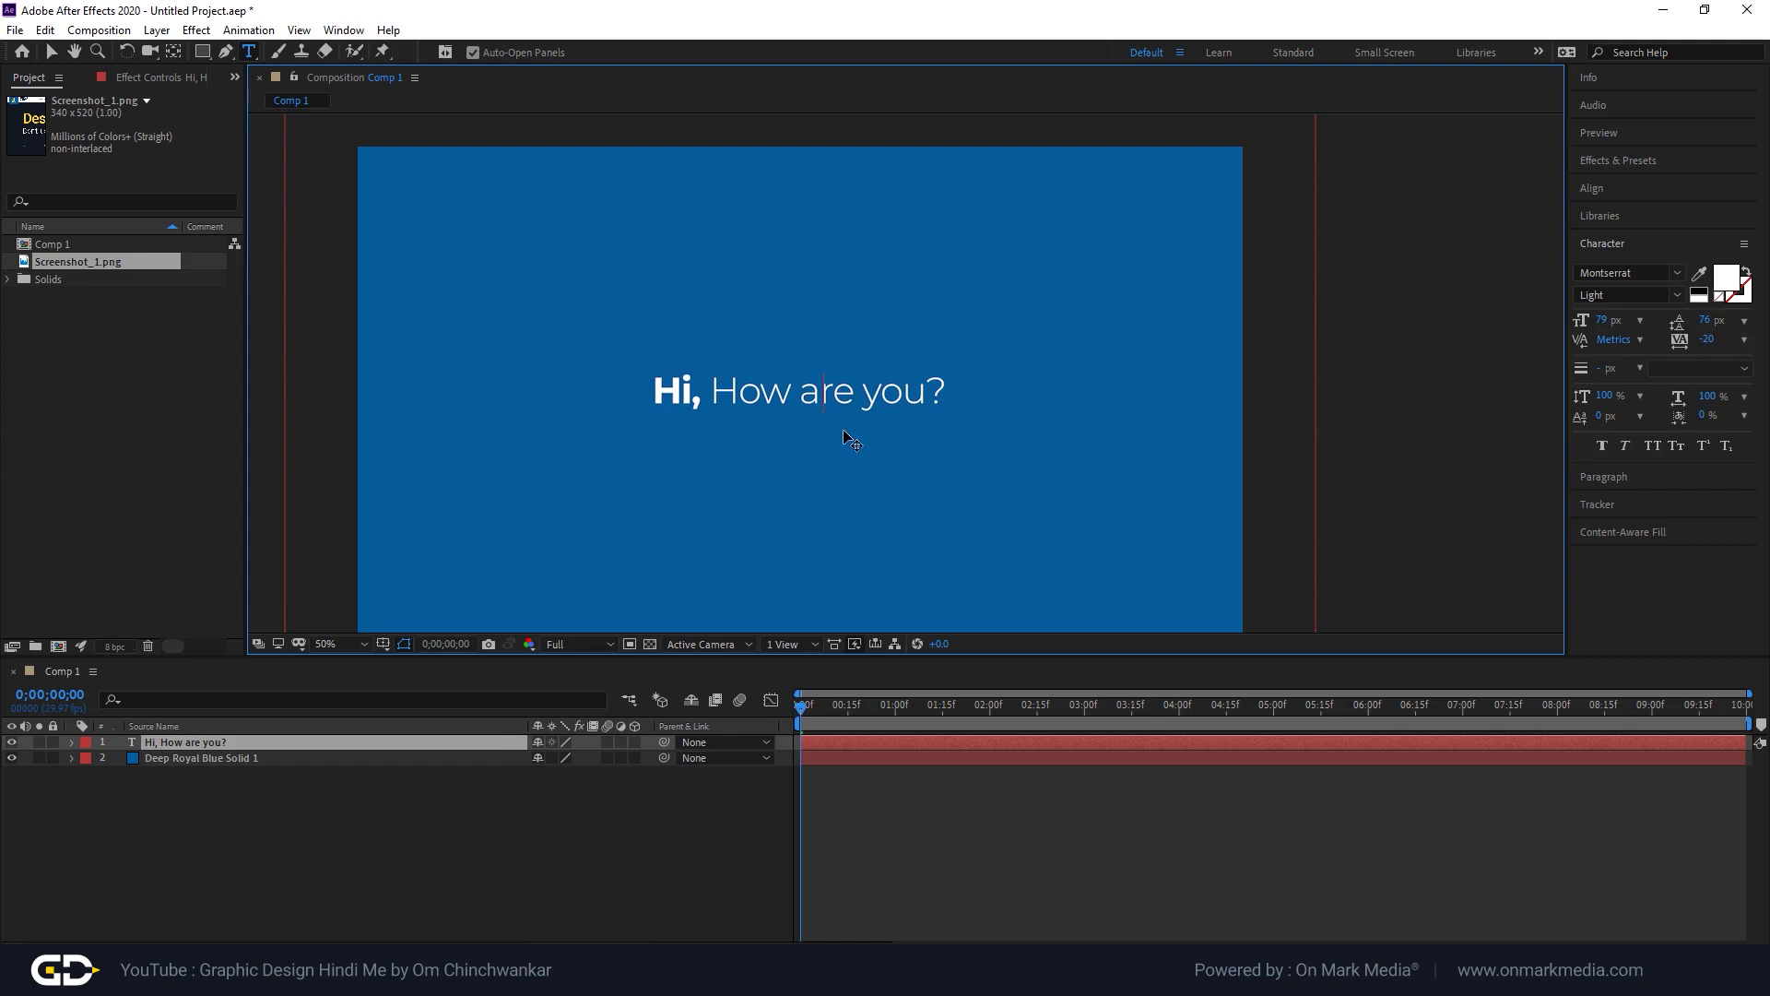
Tighten the tracking of the whole greeting text to -120, and loosen it back to -60.
key("ctrl+a")
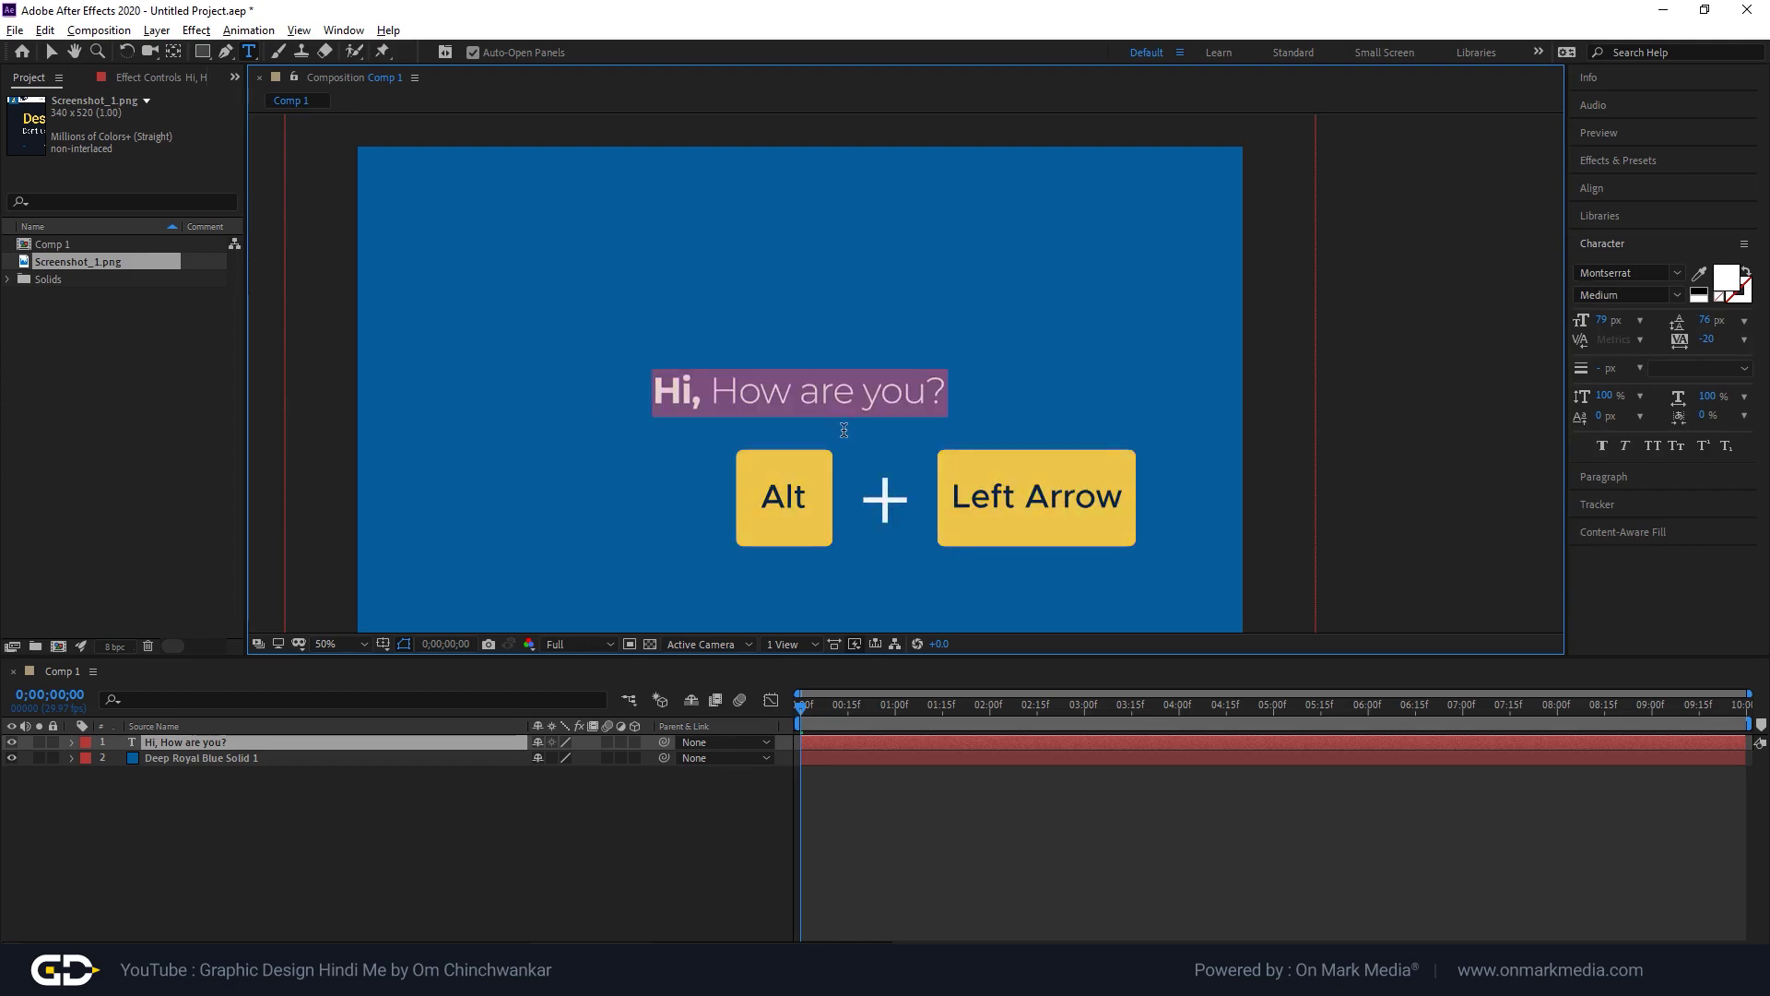
key("alt+Left")
key("alt+Left")
key("alt+Left")
key("alt+Left")
key("alt+Left")
key("alt+Left")
key("alt+Left")
key("alt+Left")
key("alt+Left")
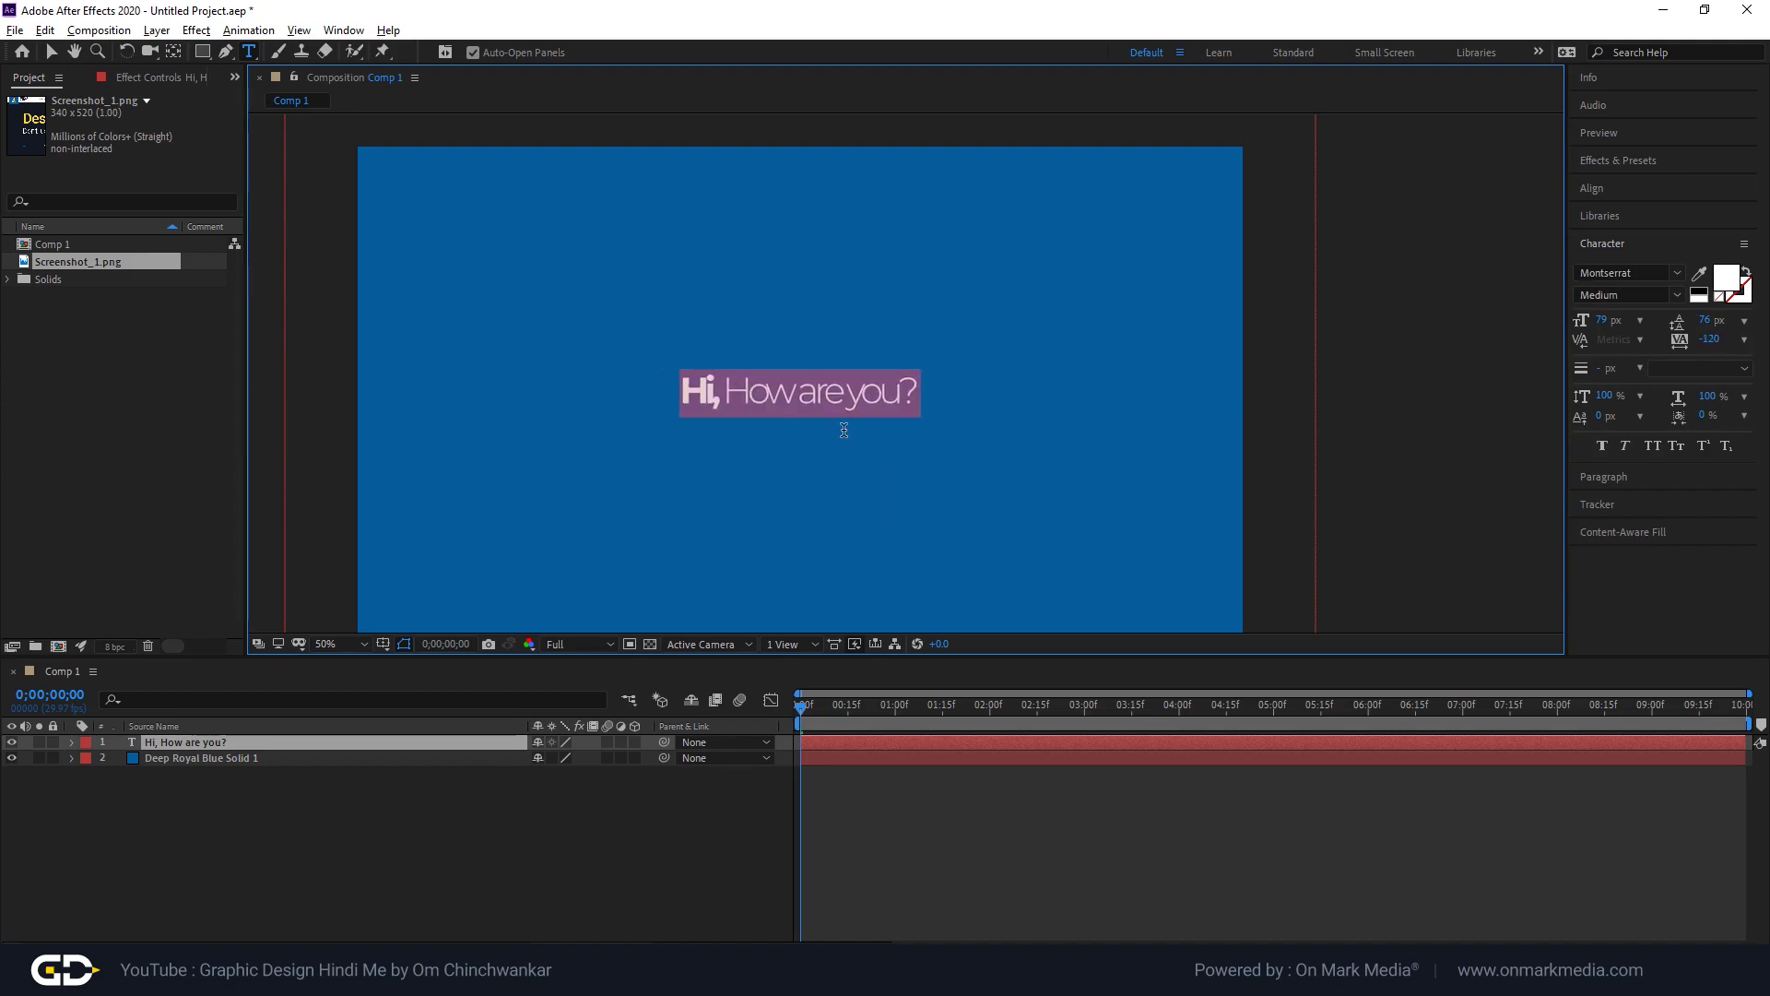
key("alt+Right")
key("alt+Right")
key("alt+Right")
key("alt+Right")
key("alt+Right")
key("alt+Right")
key("alt+Right")
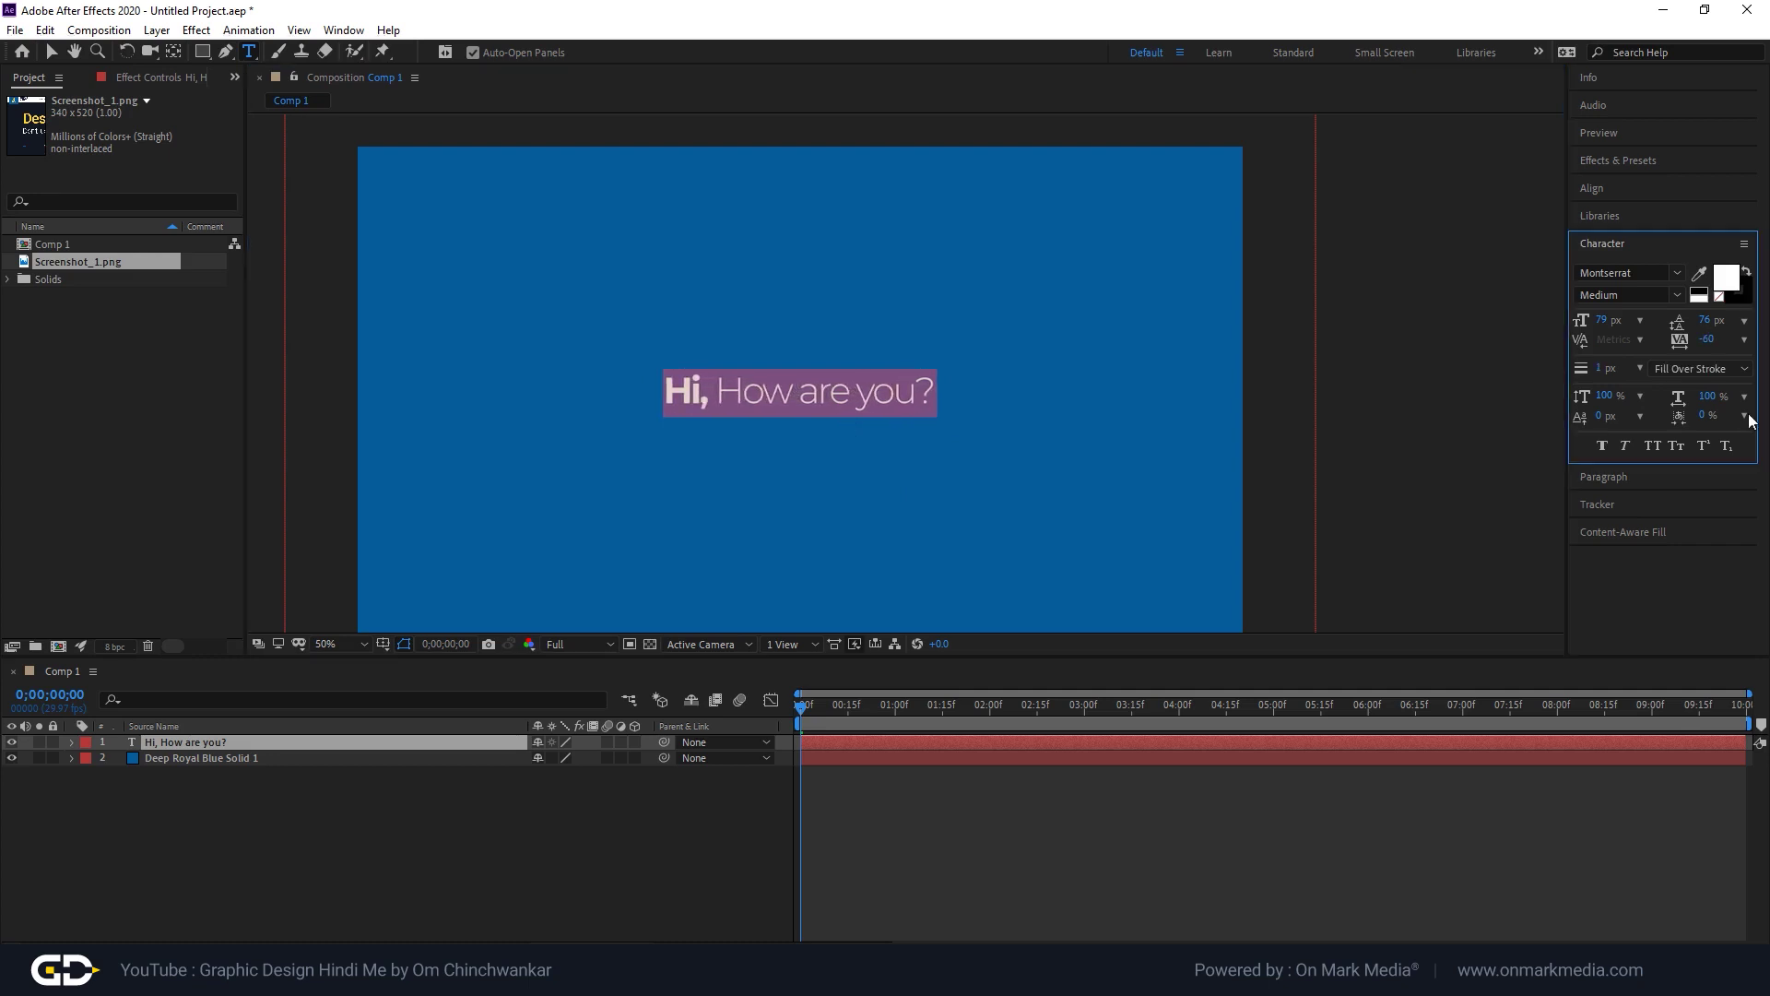
Remove the stroke from the greeting text by setting the stroke colour to none.
left_click(1749, 305)
left_click(1719, 302)
scroll(813, 407, "up", 4)
scroll(813, 407, "down", 2)
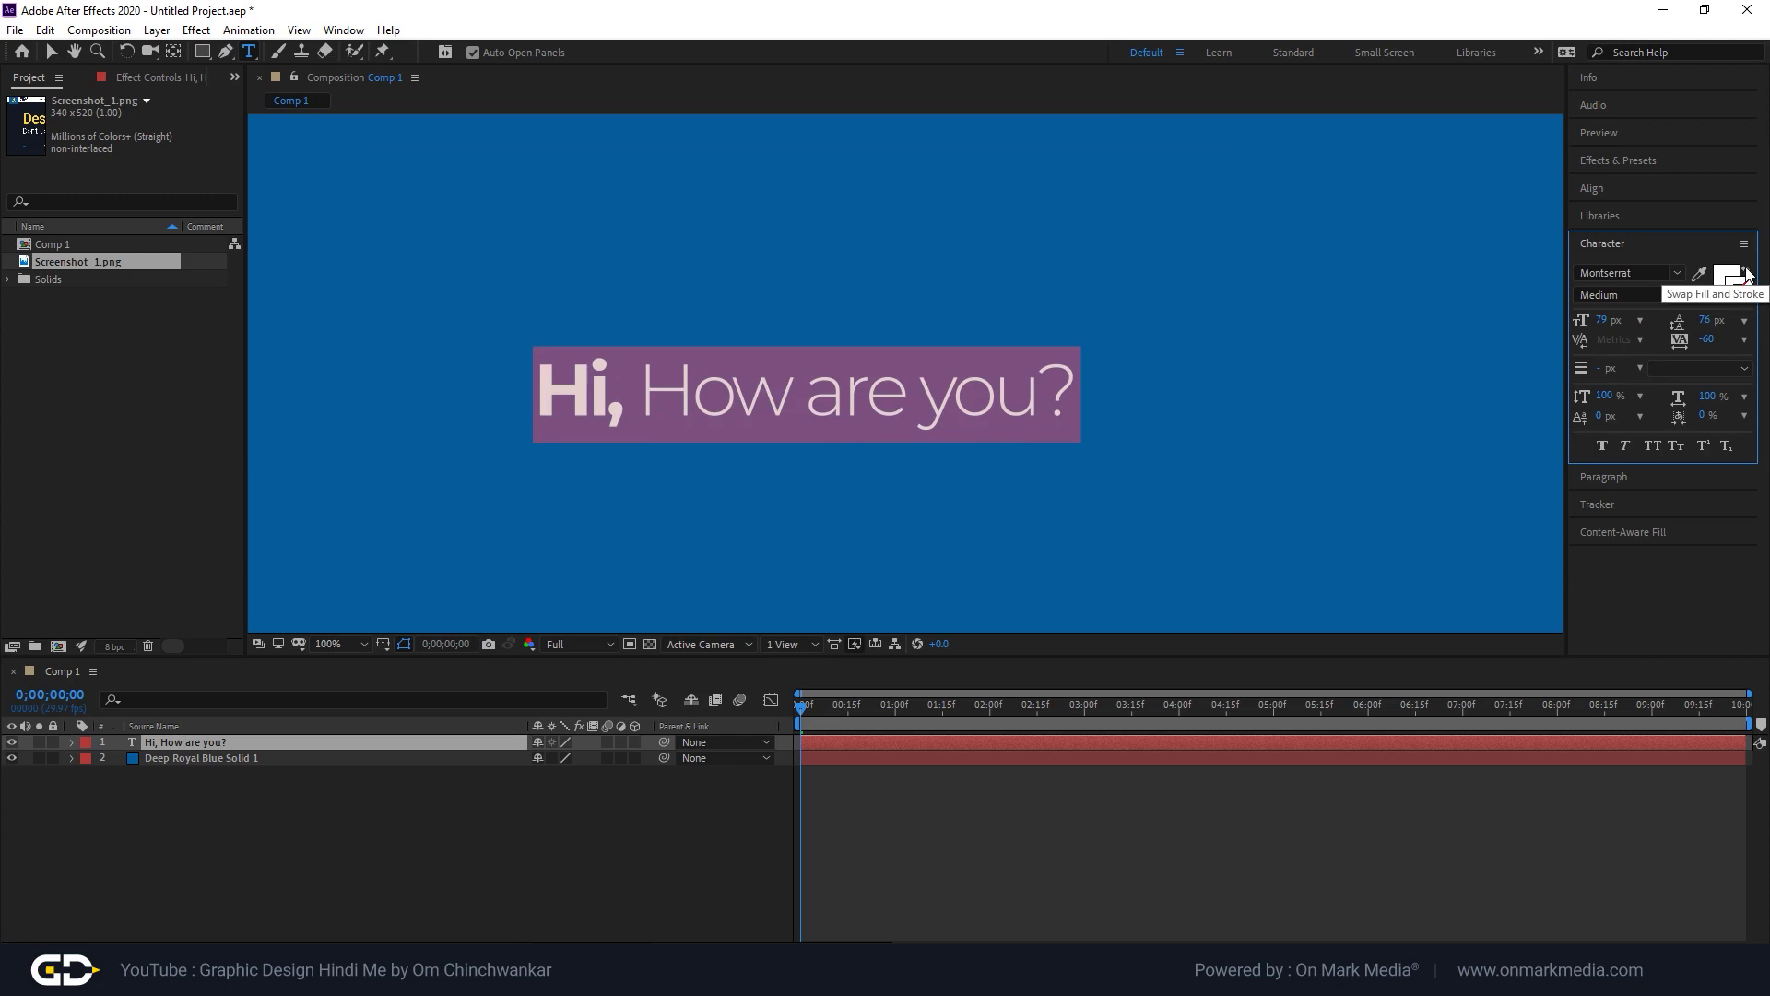
Swap the greeting's fill and stroke to turn it into a white outline, and adjust the stroke width.
left_click(1745, 273)
scroll(768, 429, "up", 2)
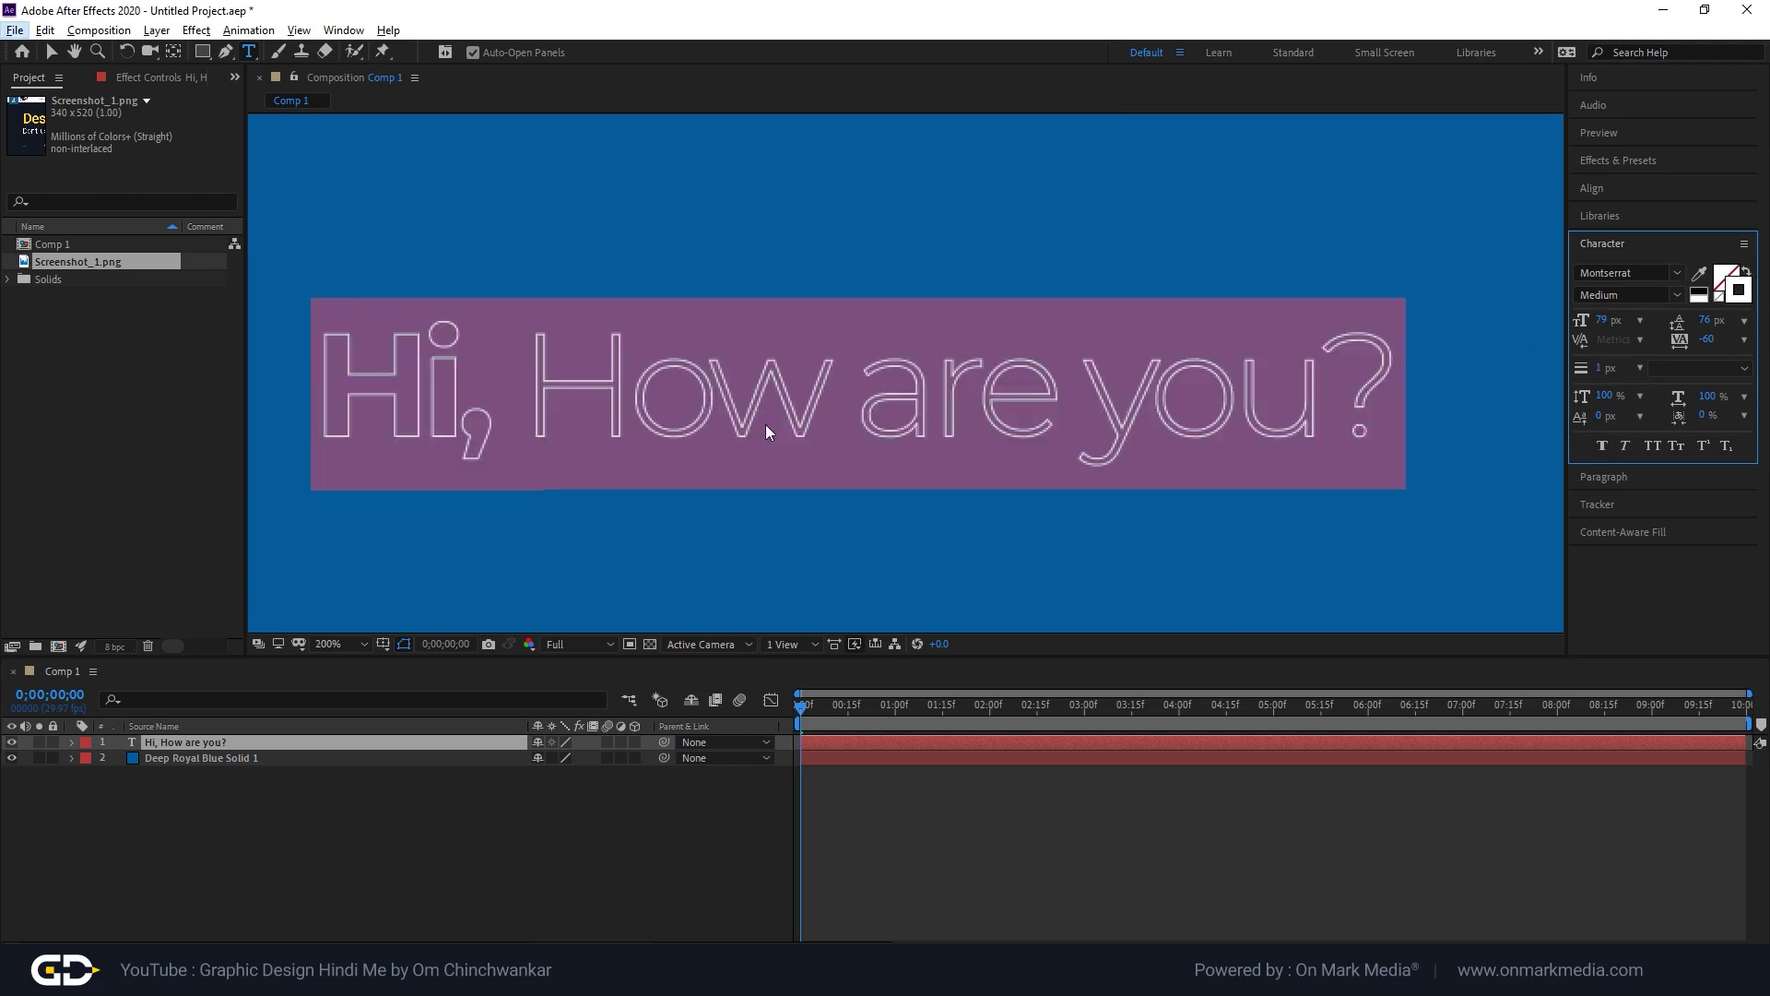
scroll(768, 431, "down", 2)
left_click(1613, 369)
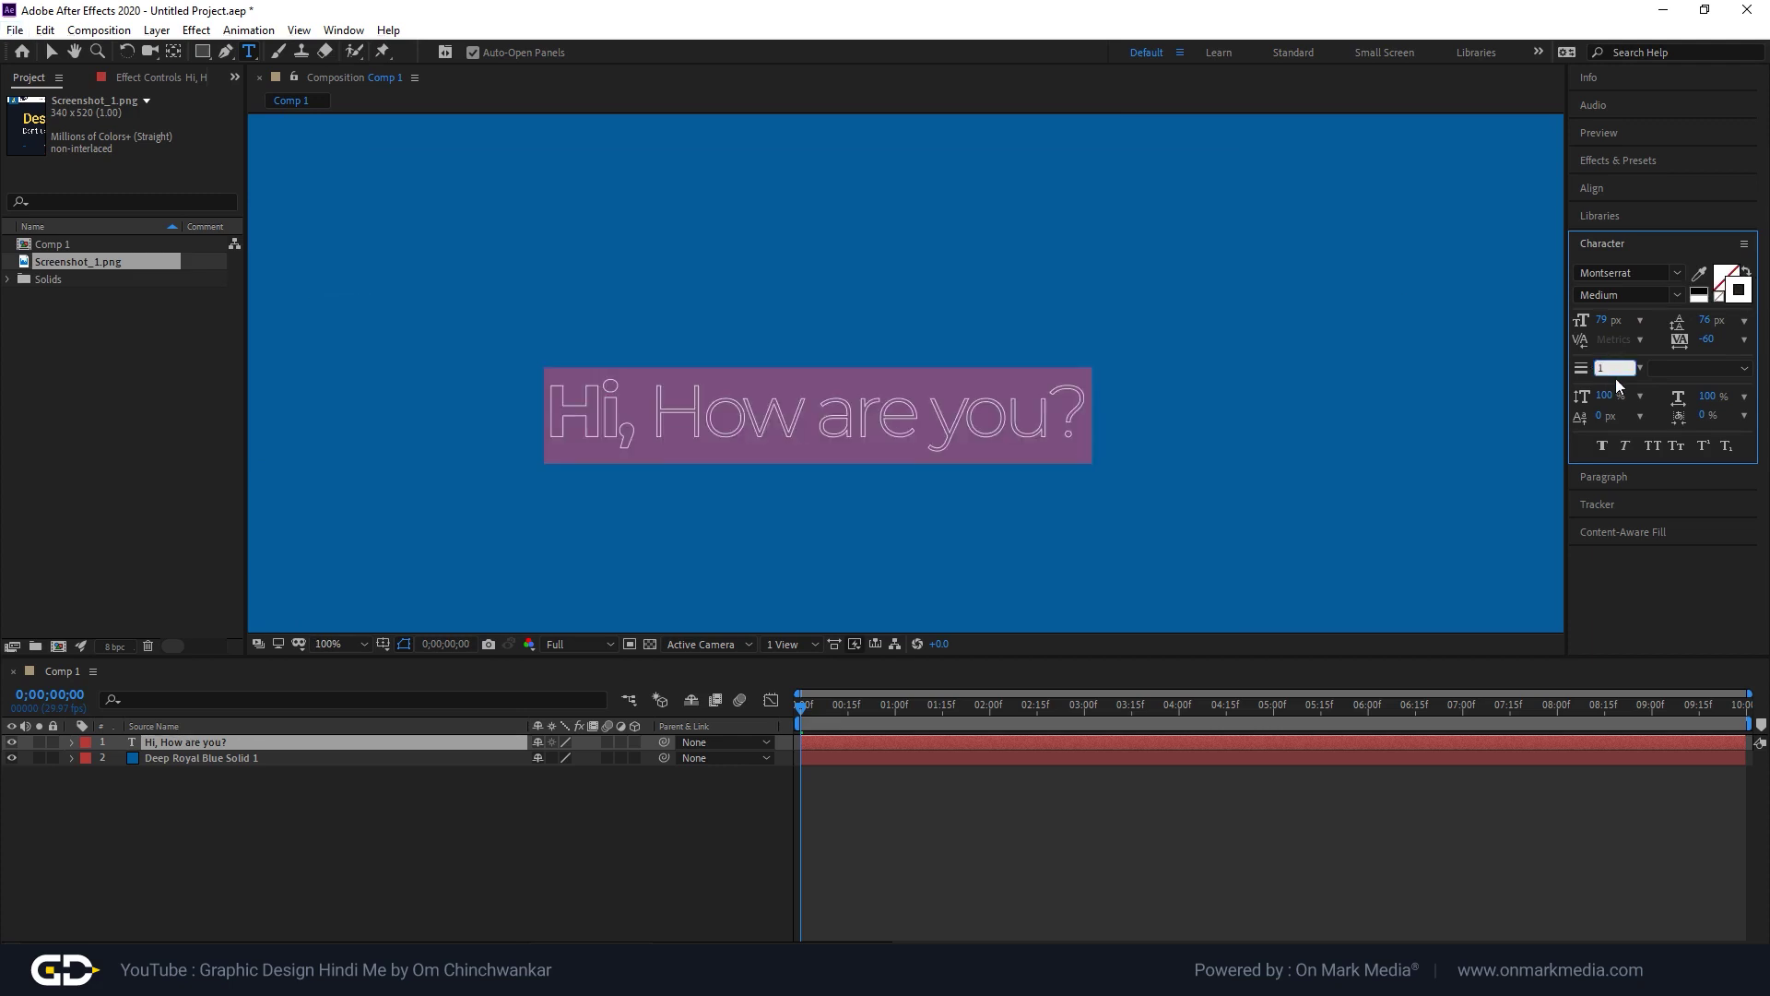
left_click(1634, 385)
mouse_move(1607, 372)
left_mouse_down()
mouse_move(1622, 370)
mouse_move(1600, 371)
left_mouse_up()
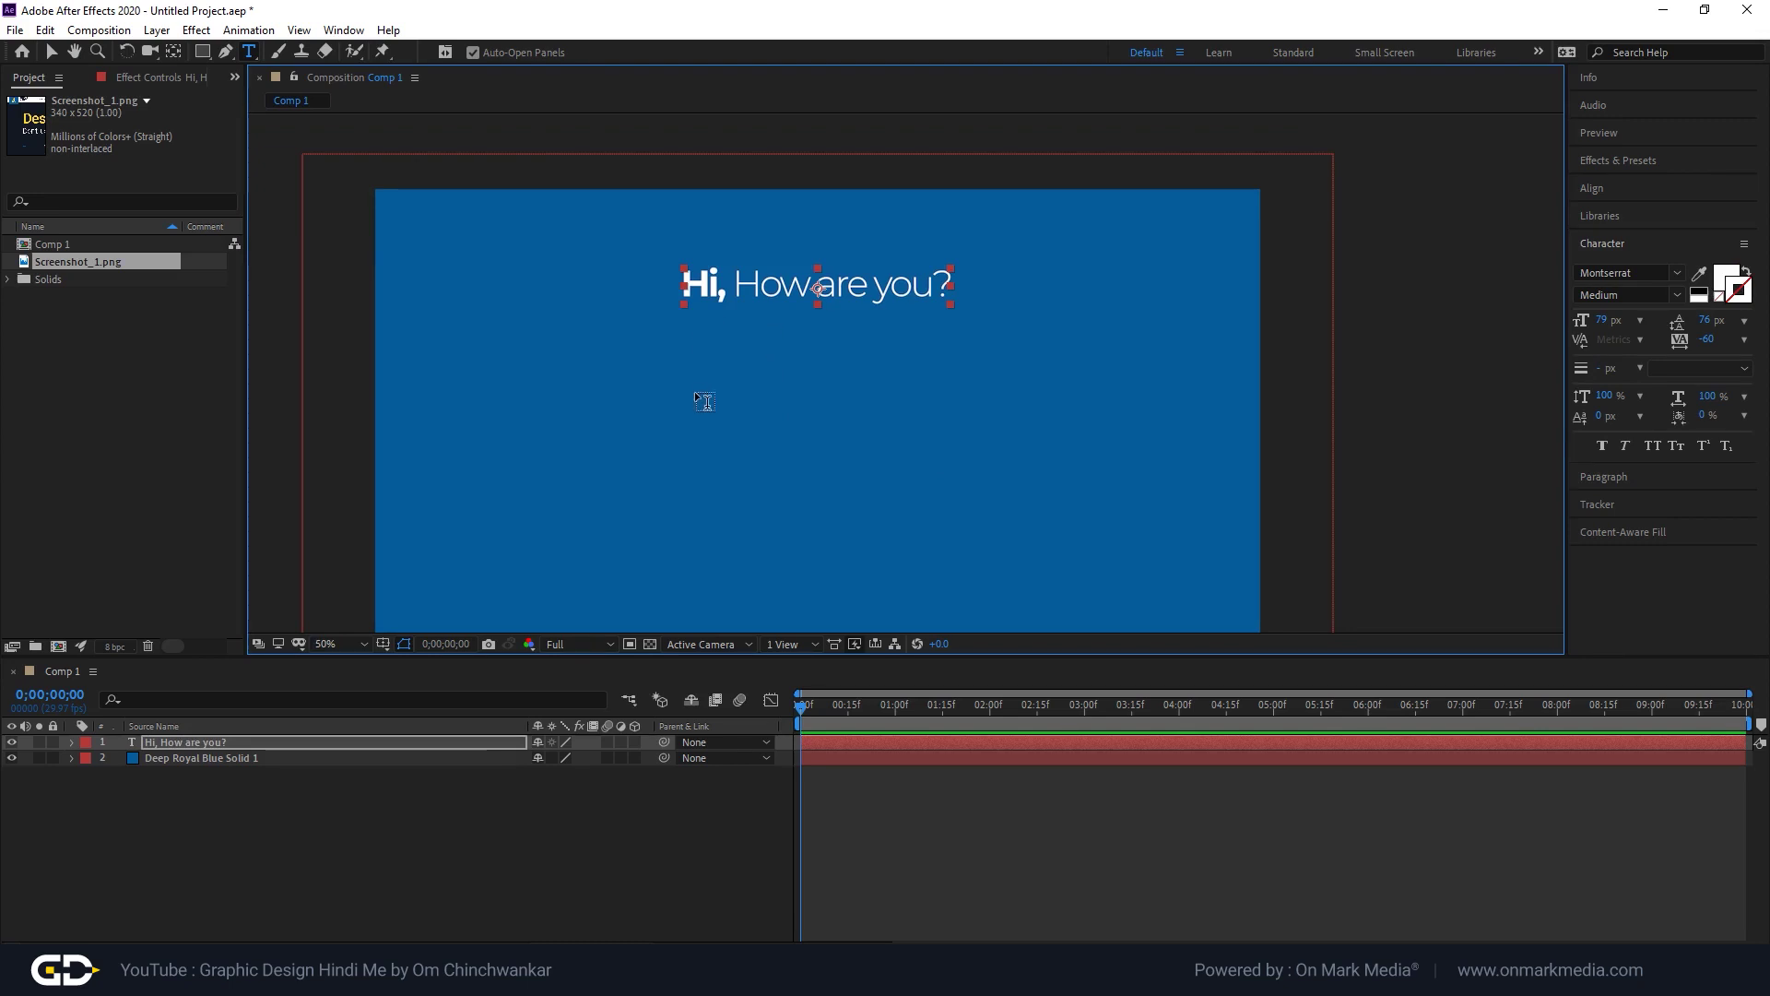
Add a point text reading "asdasdsad" below the greeting, and undo it.
left_click(650, 413)
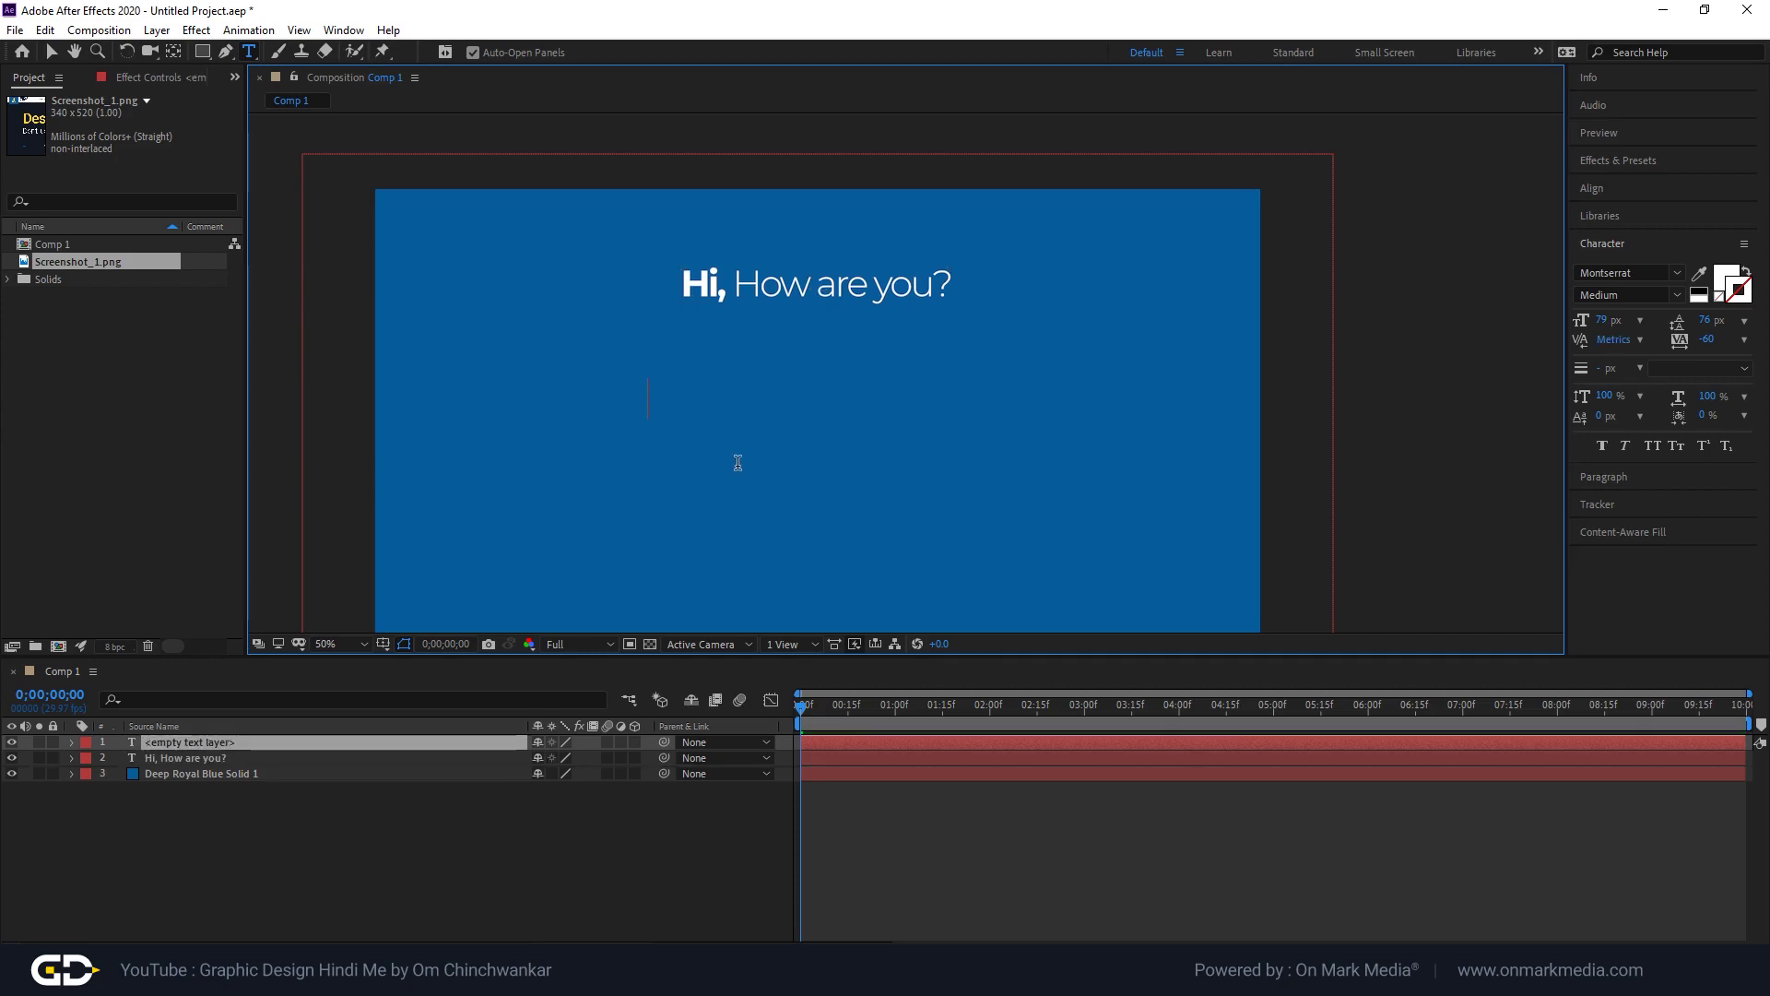
type("asdasdsad")
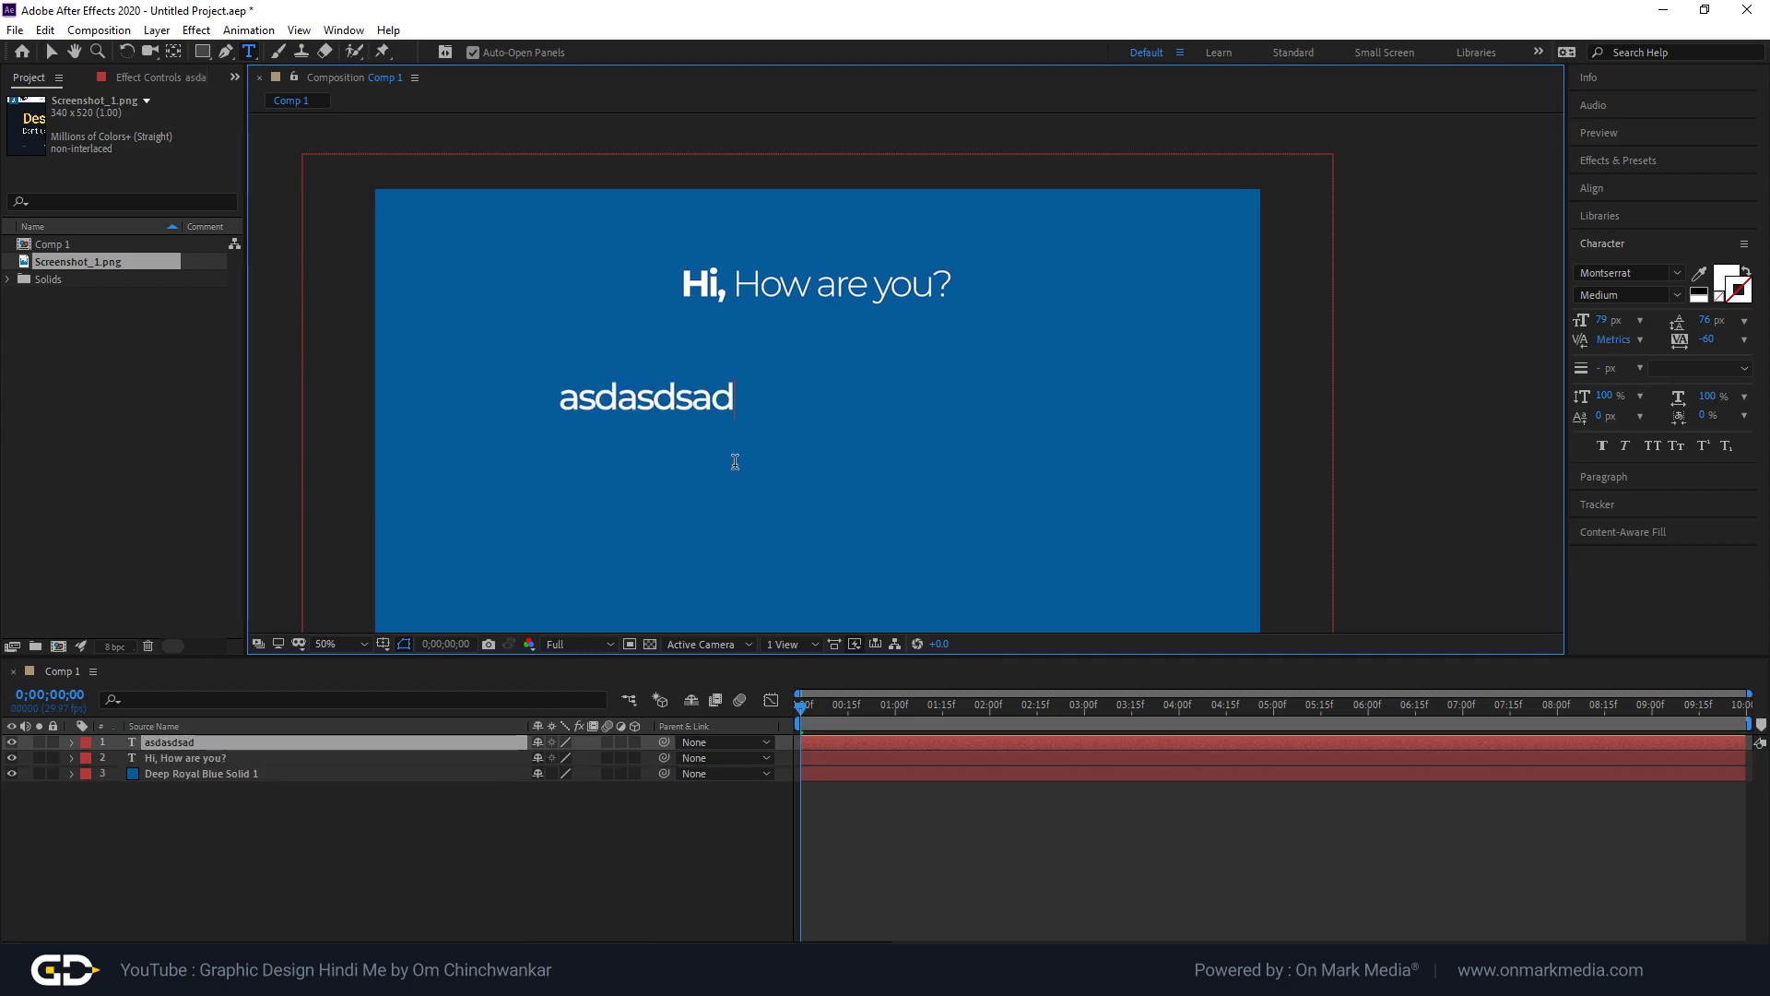
key("ctrl+z")
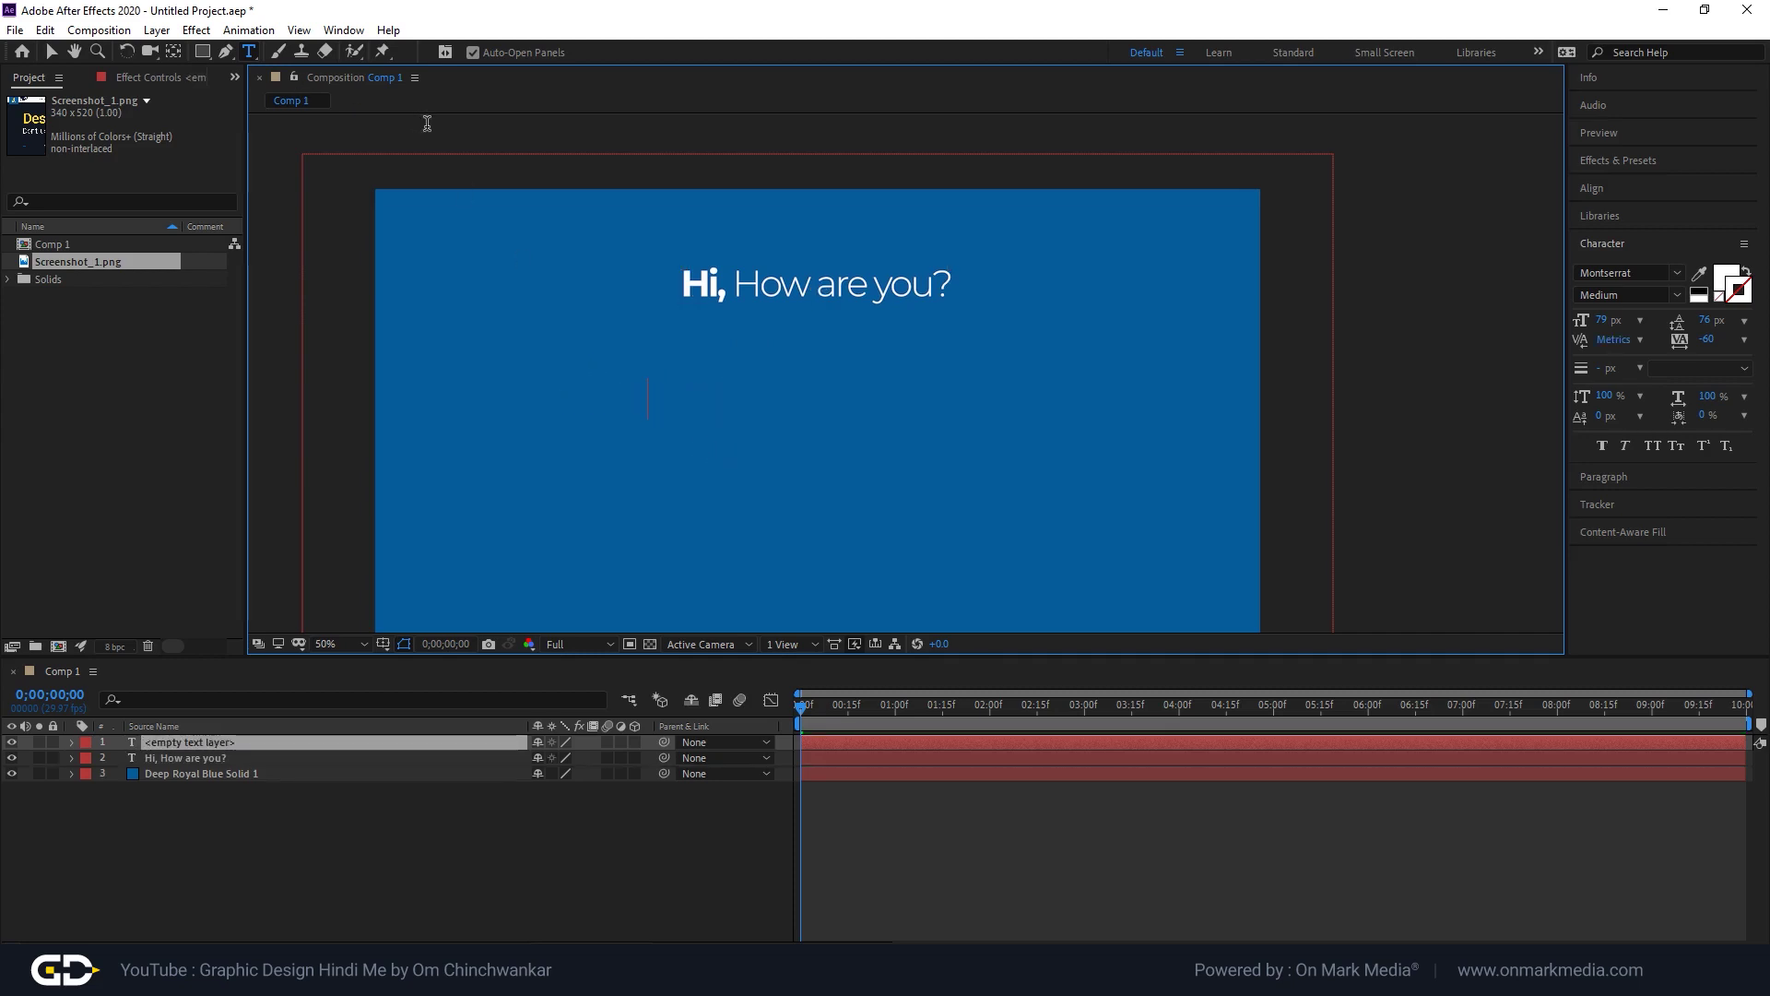
key("ctrl+z")
Create a paragraph text box below the greeting, paste the Lorem Ipsum text into it and left-align it.
left_click_drag(644, 374, 972, 549)
key("ctrl+v")
key("ctrl+a")
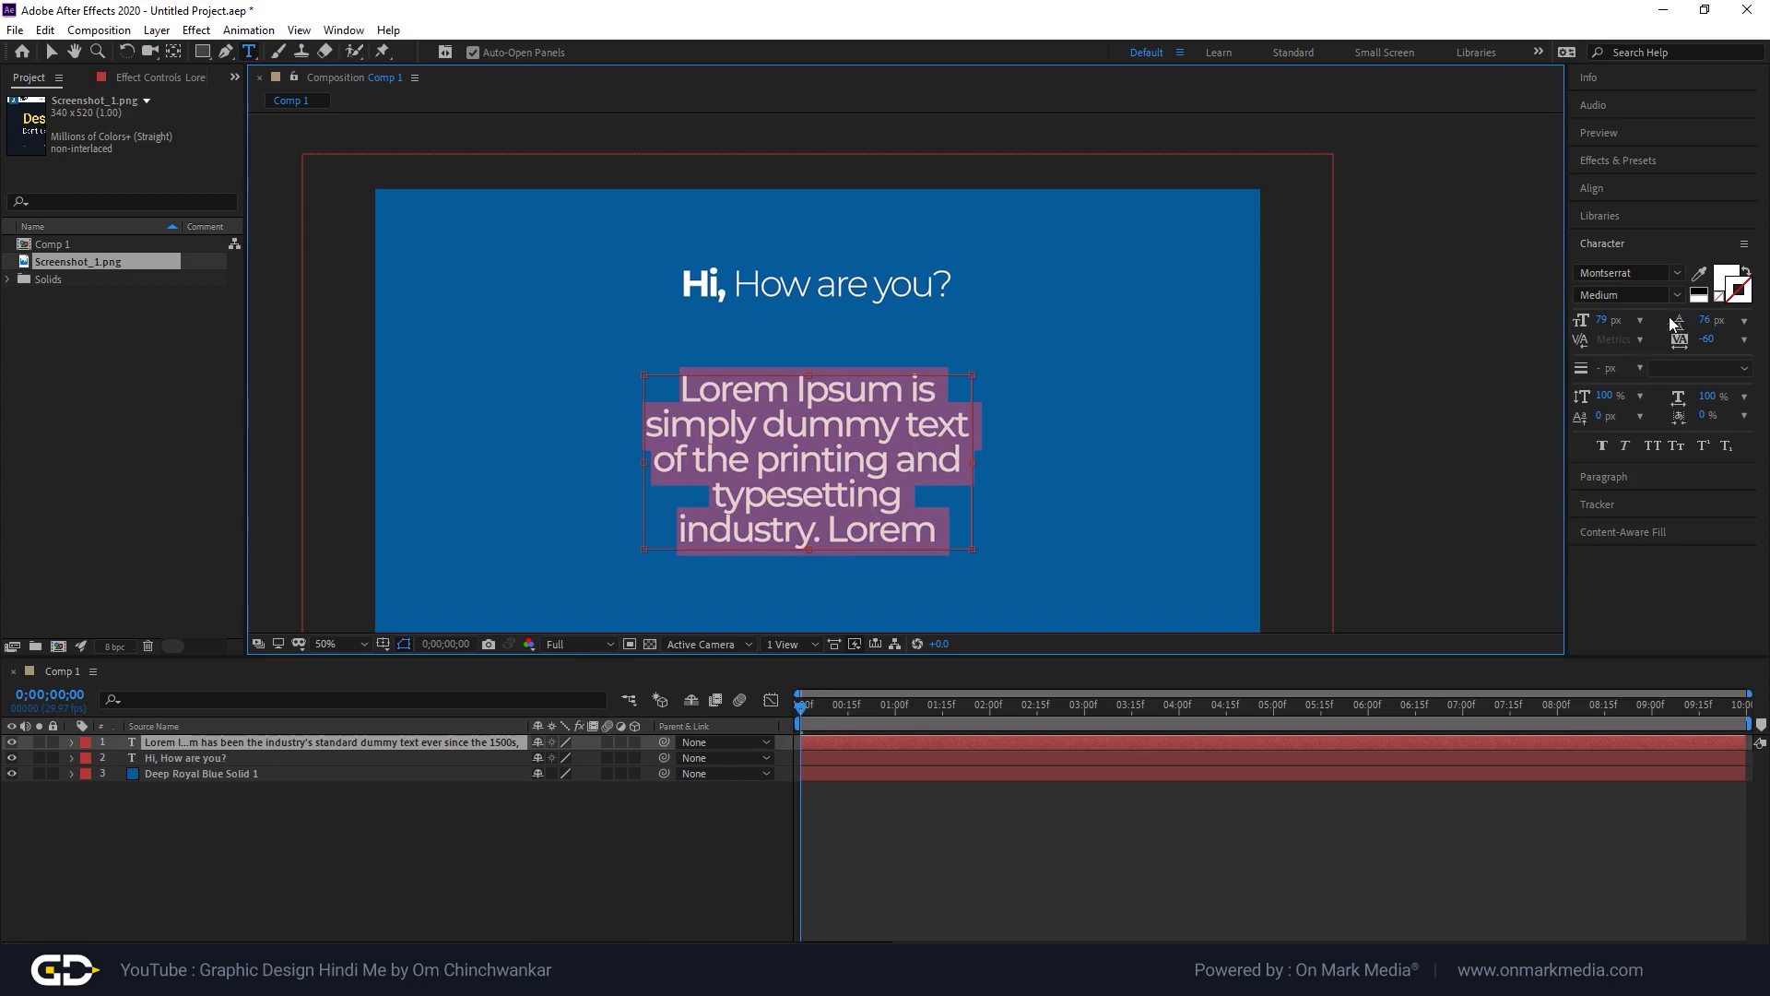
left_click(1647, 478)
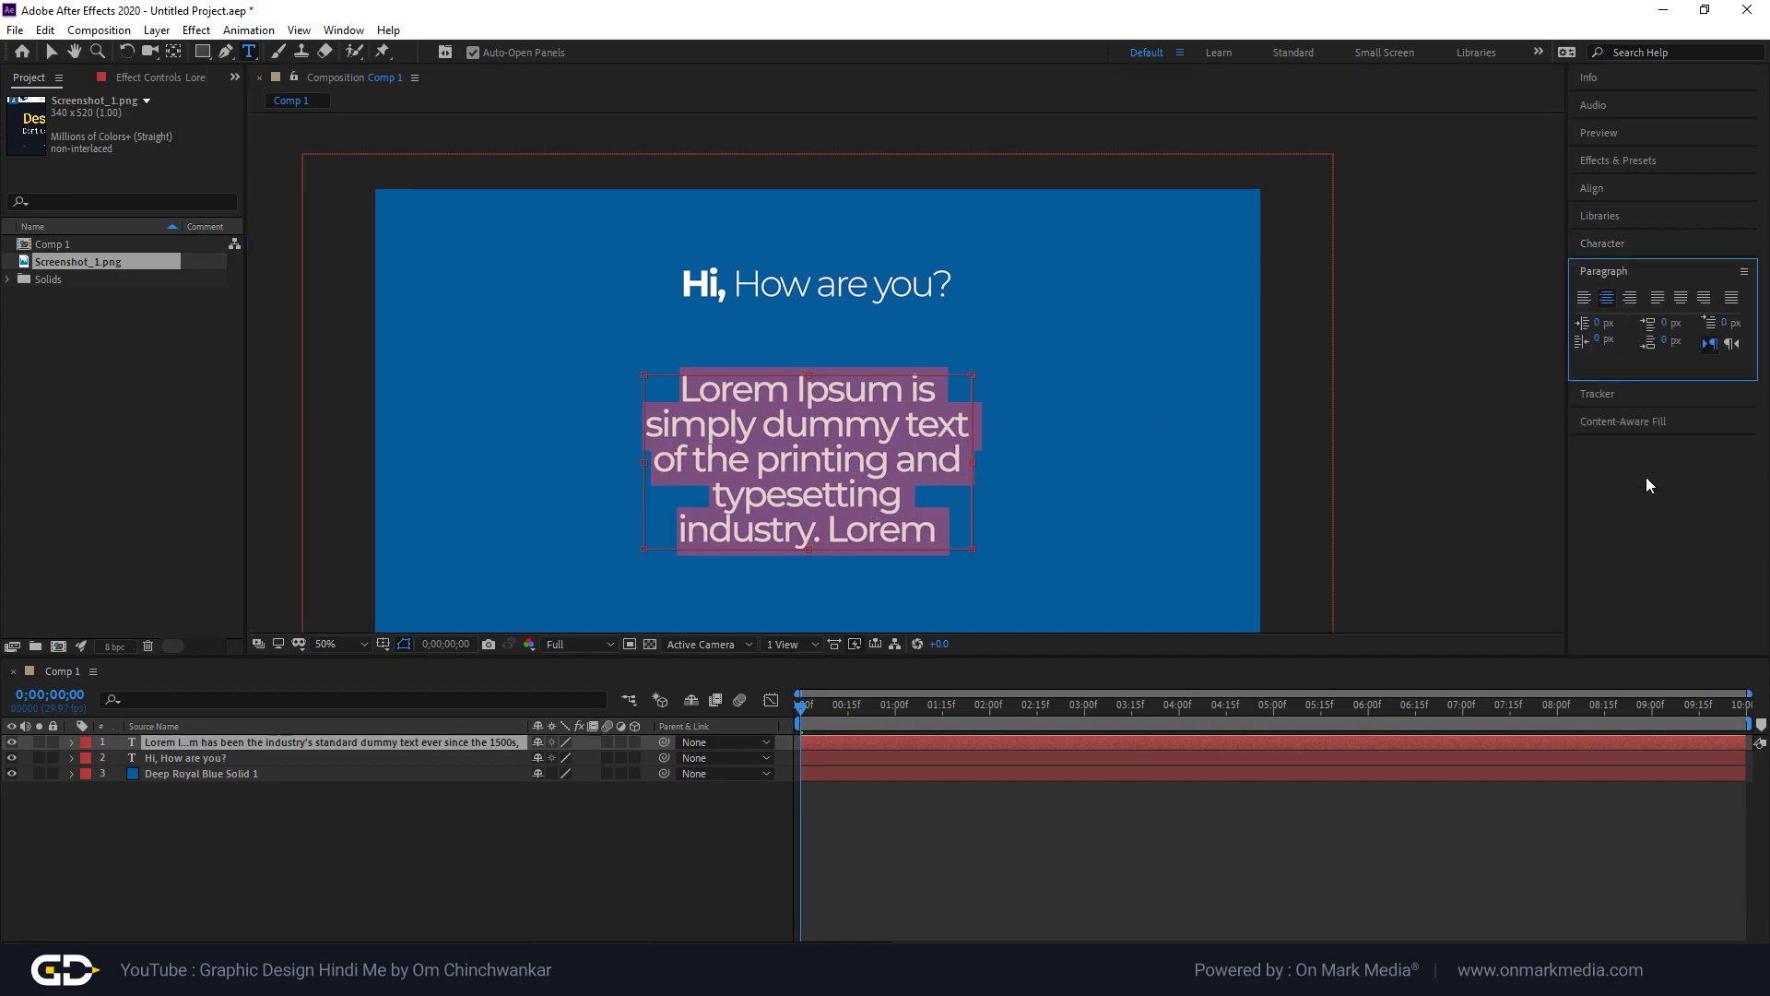
left_click(1583, 299)
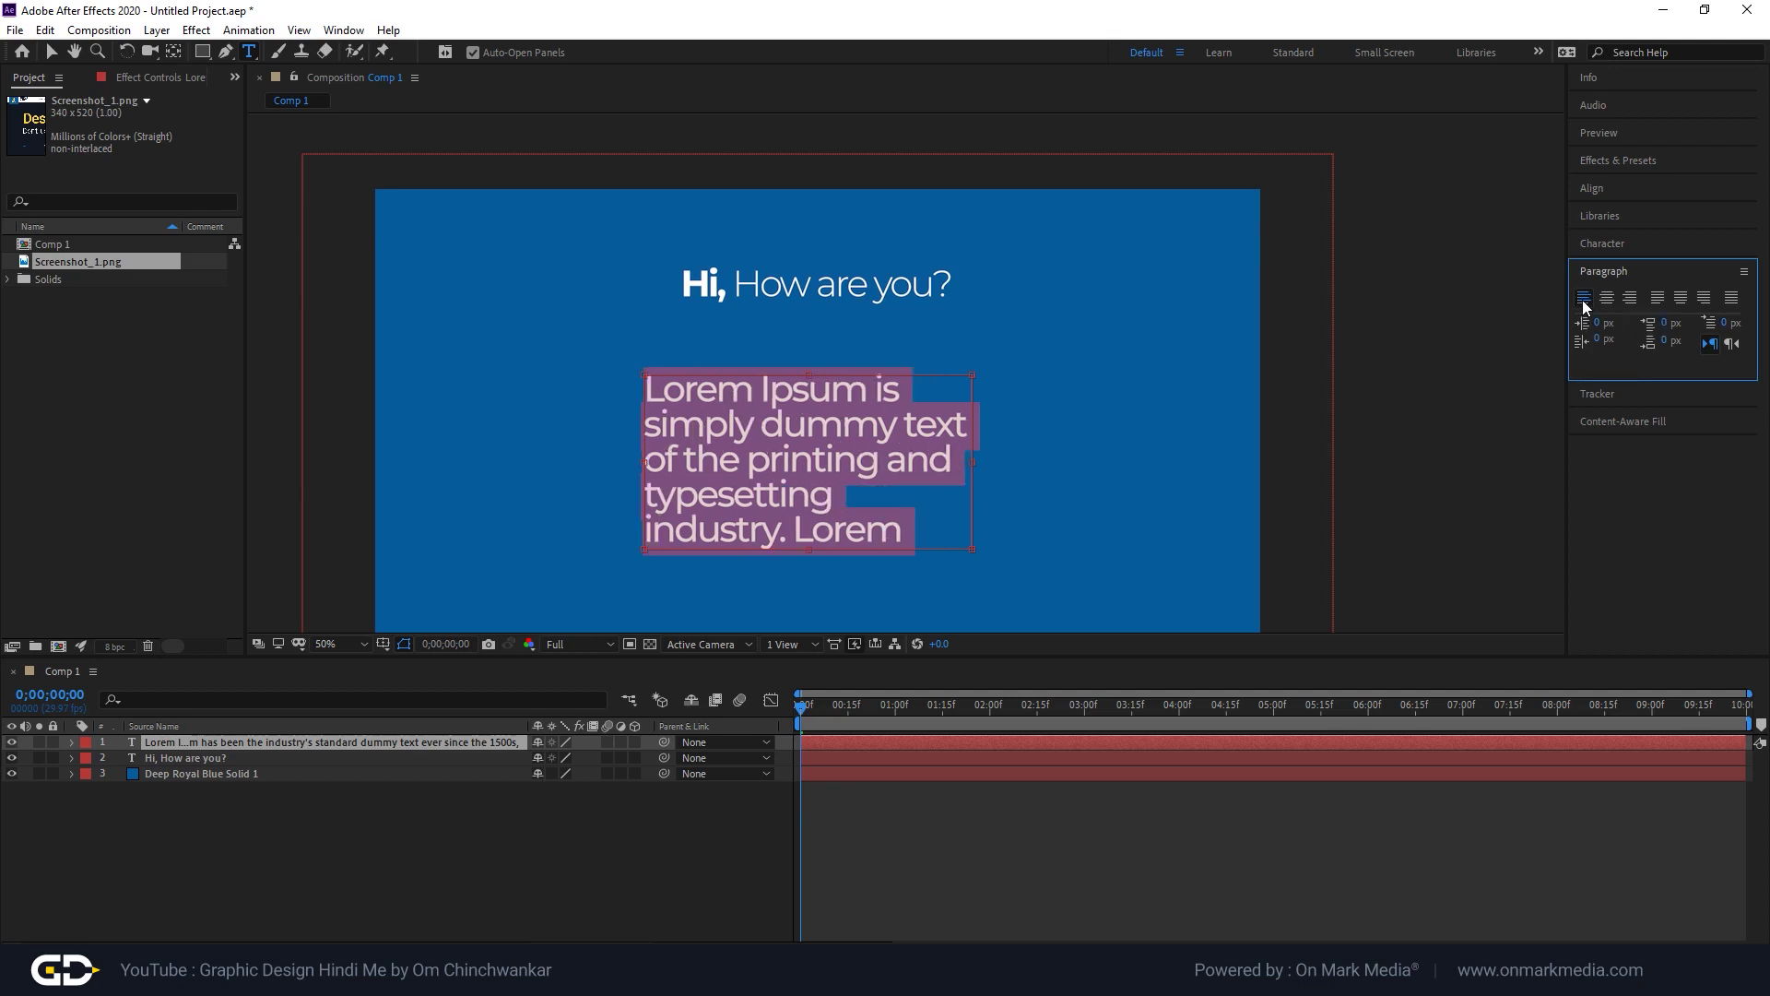
Set the Lorem Ipsum paragraph's font size to 36 px and adjust its horizontal scale.
left_click(1612, 243)
left_click(1608, 322)
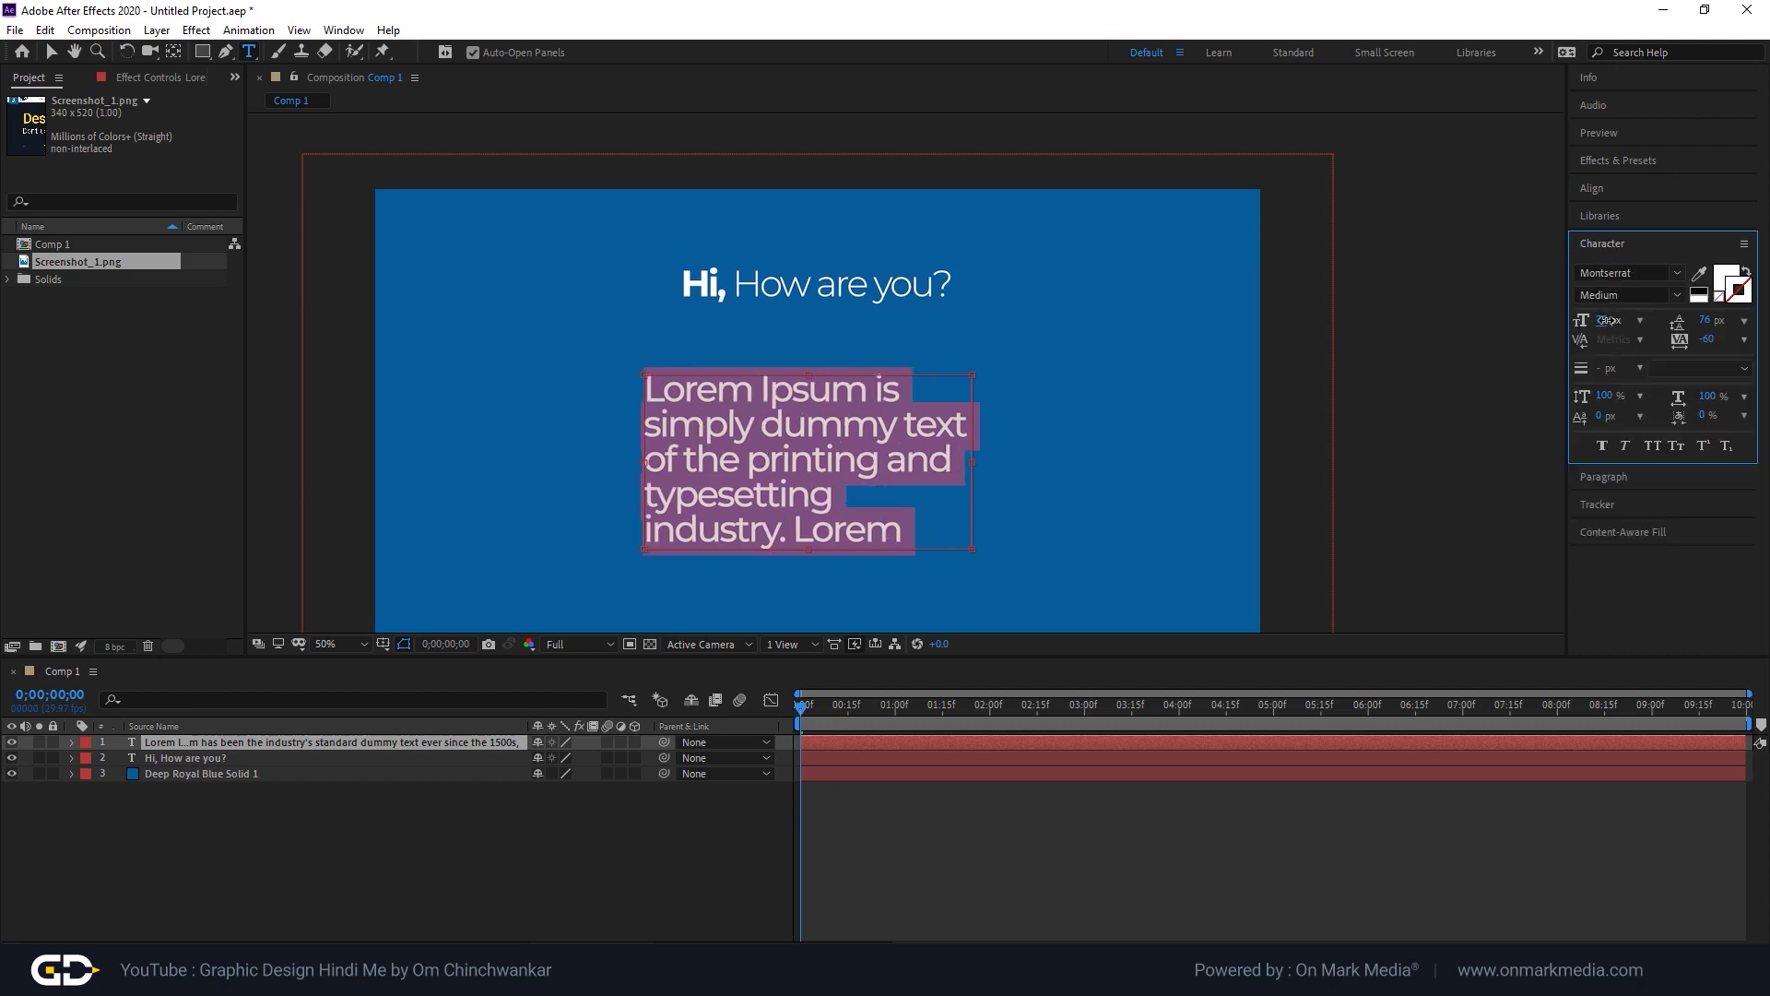
type("36")
key("Return")
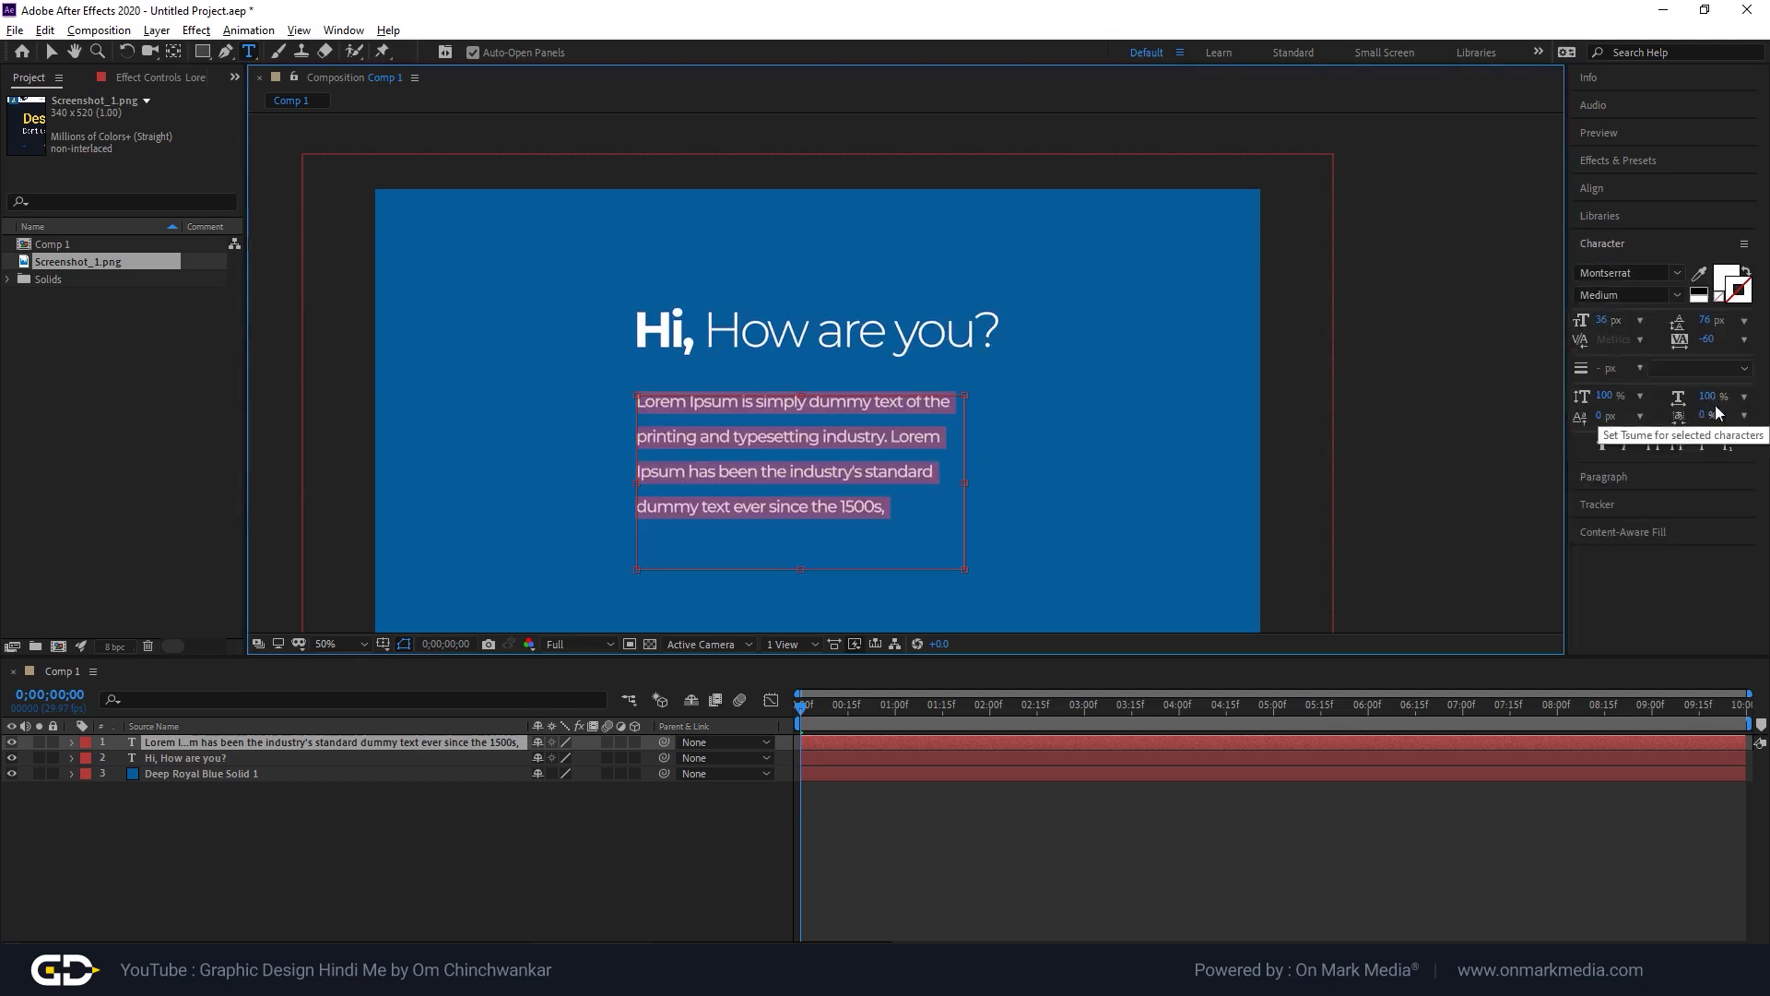
left_click_drag(1713, 398, 1717, 399)
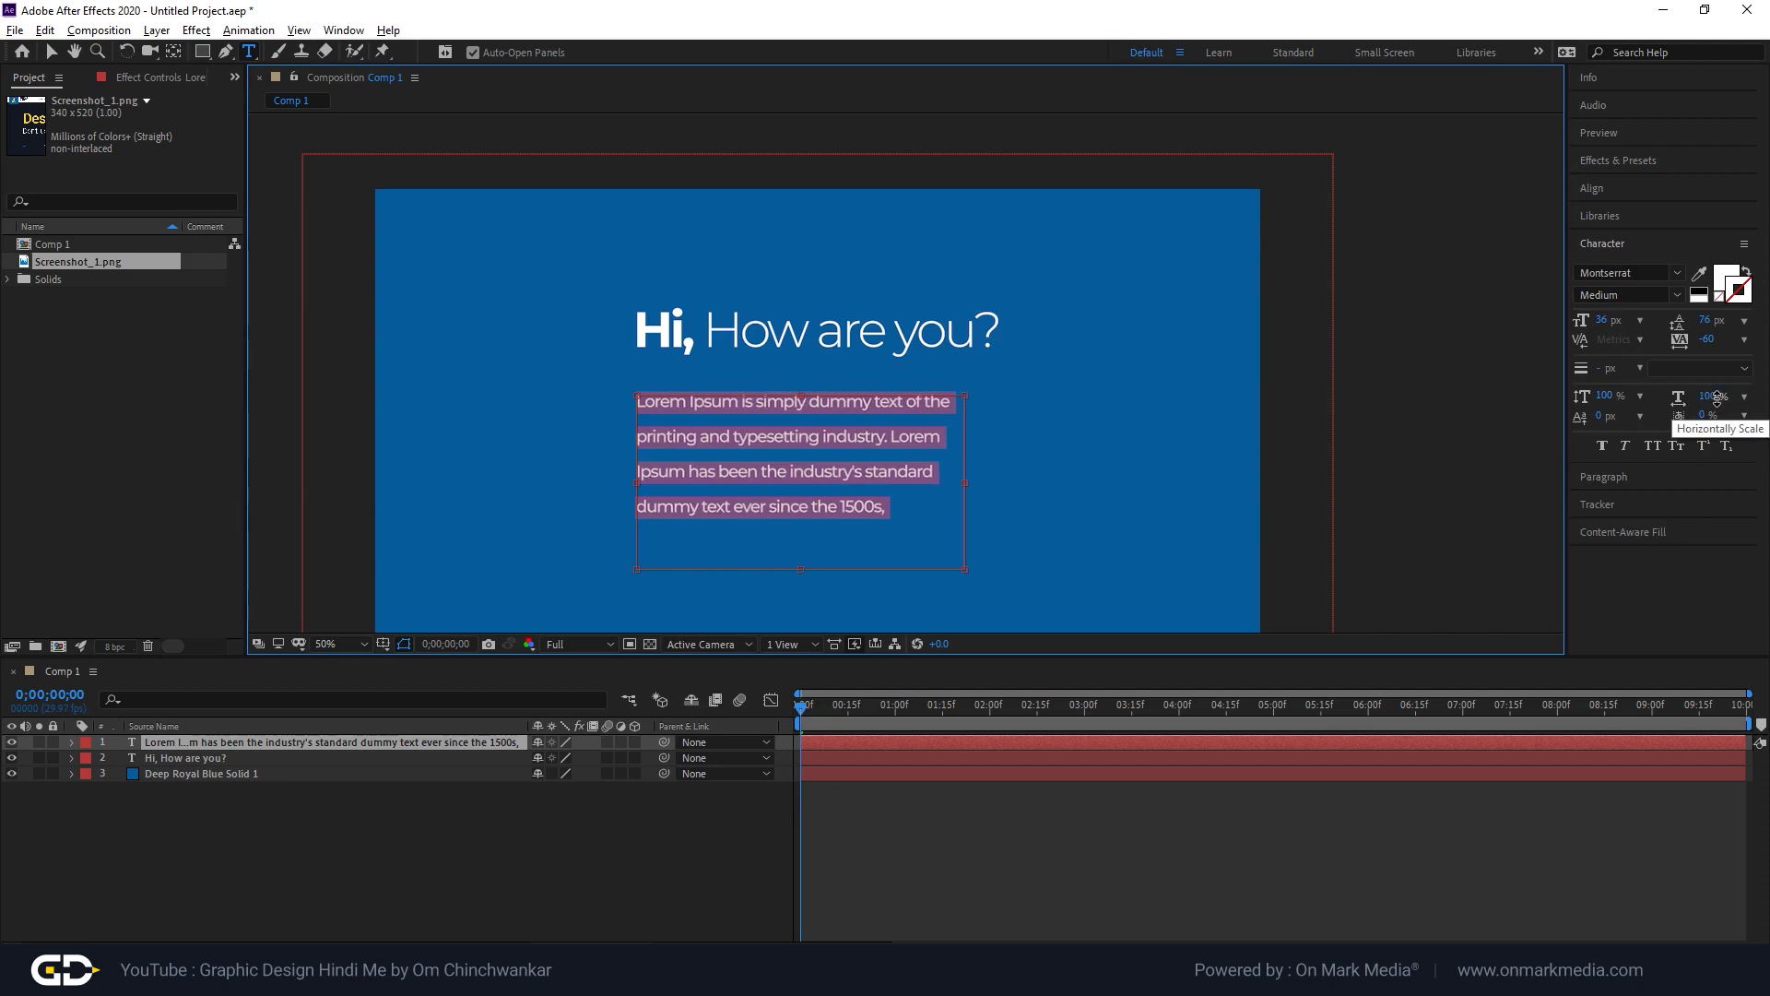
scroll(847, 470, "up", 2)
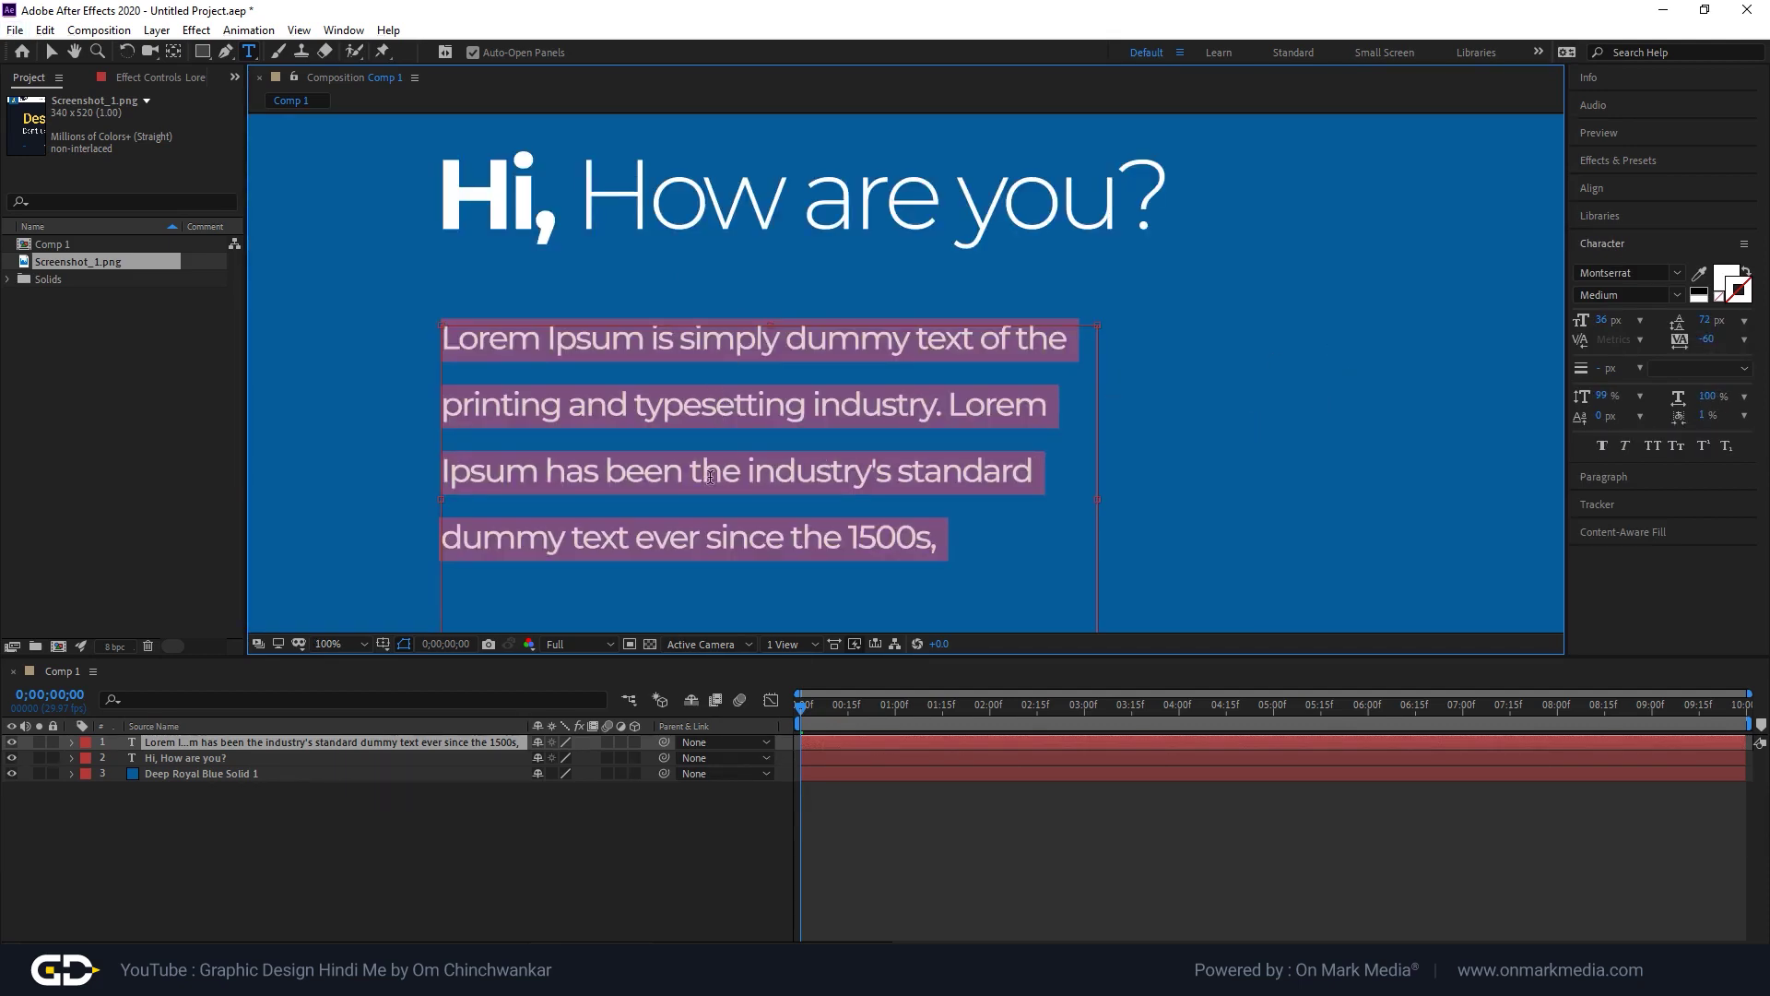
Tighten the Lorem Ipsum paragraph's line spacing, trying tighter and looser values and leaving the leading at 65 px.
left_click(1711, 321)
mouse_move(1680, 329)
left_mouse_down()
mouse_move(1722, 323)
mouse_move(1708, 323)
left_mouse_up()
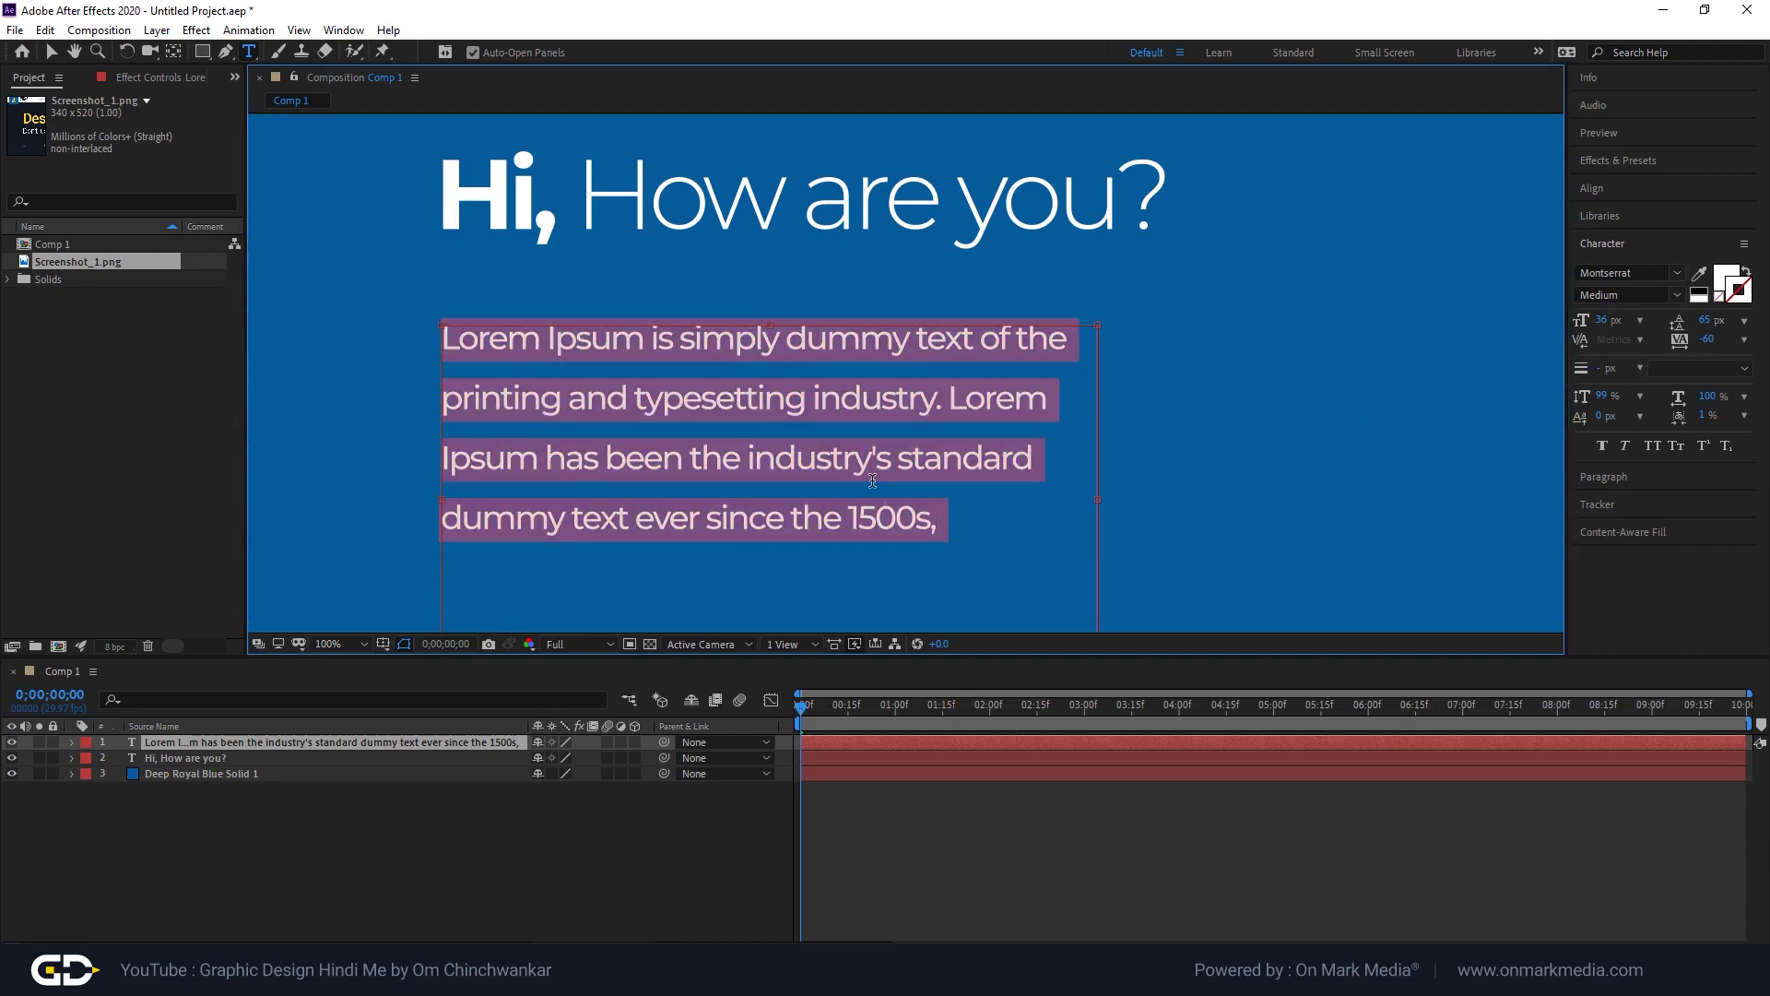
key("alt+Down")
key("alt+Down")
key("alt+Down")
key("alt+Down")
key("alt+Down")
key("alt+Down")
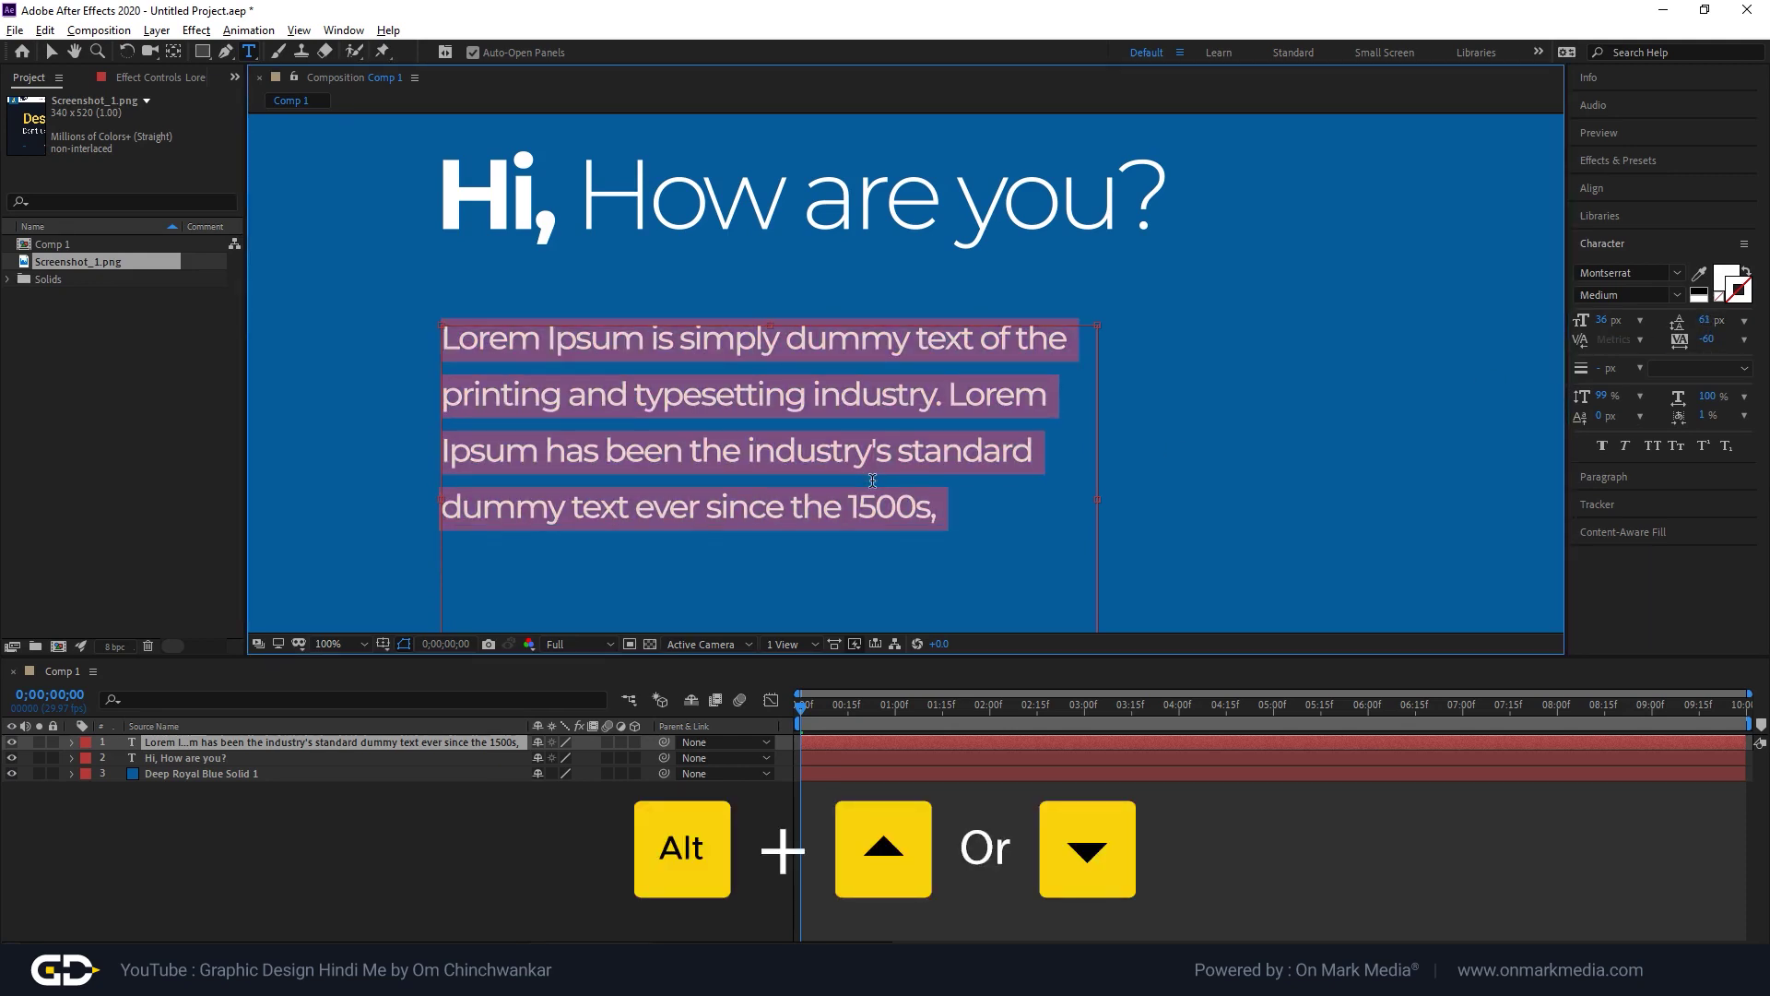
key("alt+Up")
key("alt+Up")
key("alt+Up")
key("alt+Up")
key("alt+Up")
key("alt+Up")
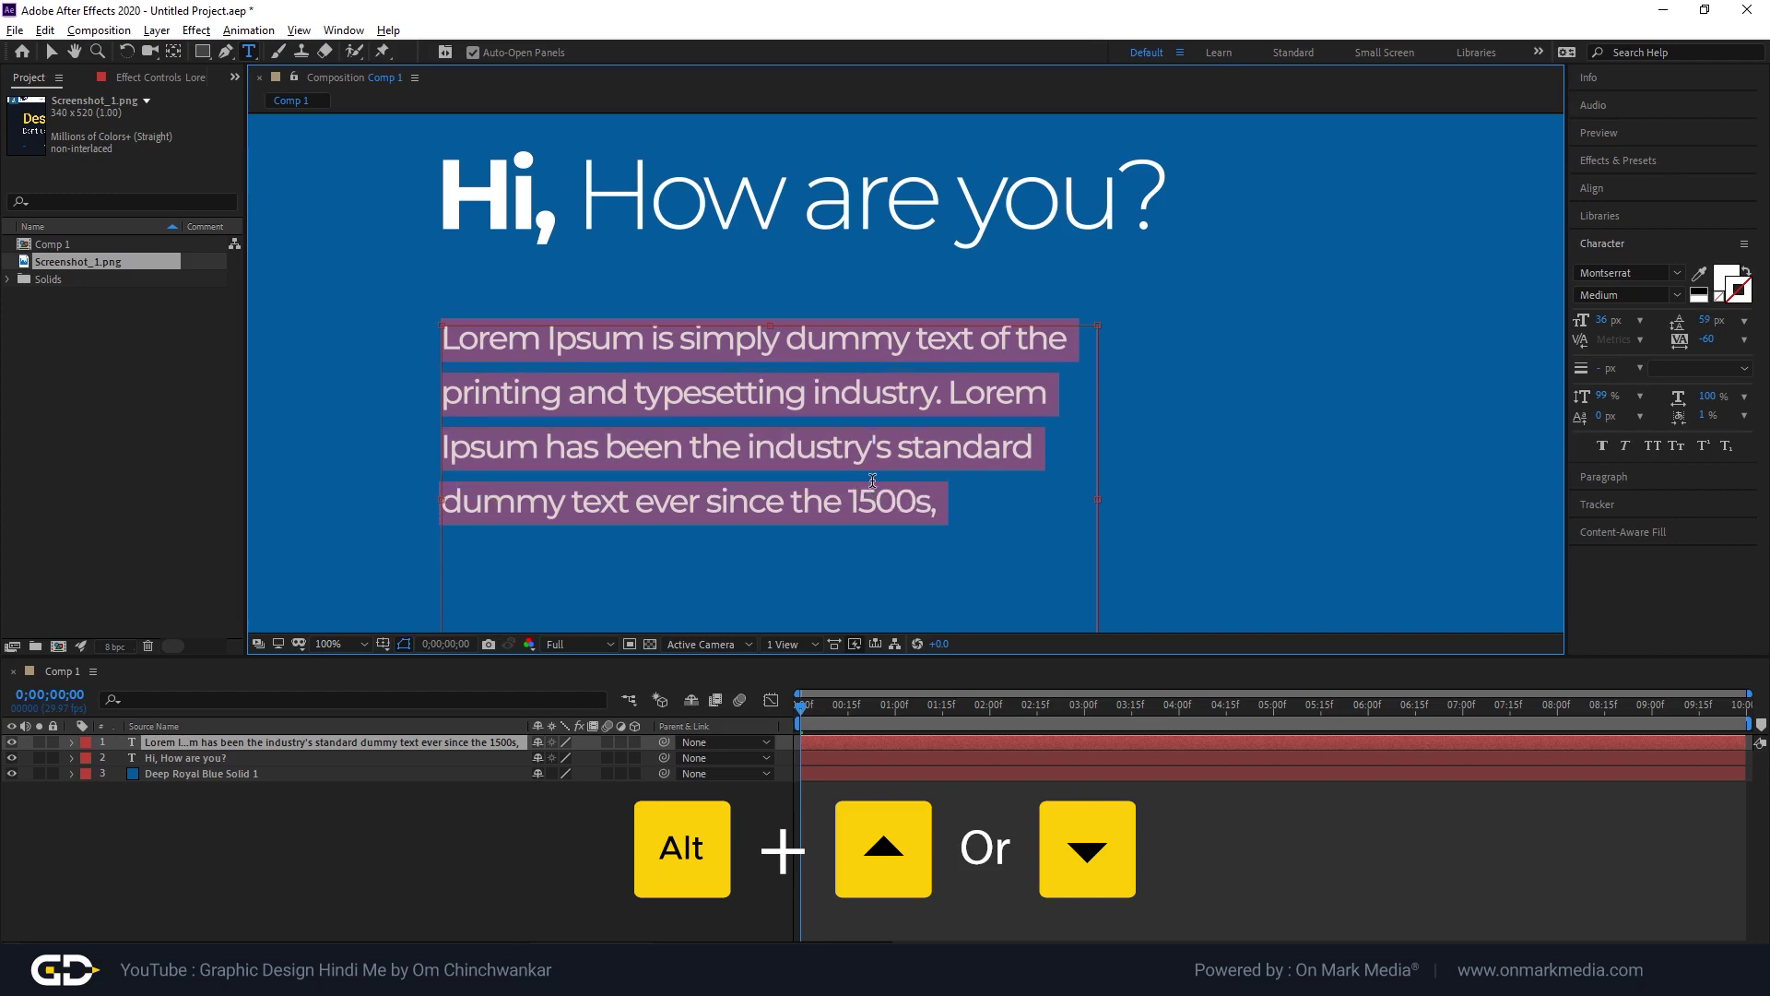
Try right and left alignment on the Lorem Ipsum paragraph, and justify it with the last line left-aligned.
scroll(965, 439, "down", 2)
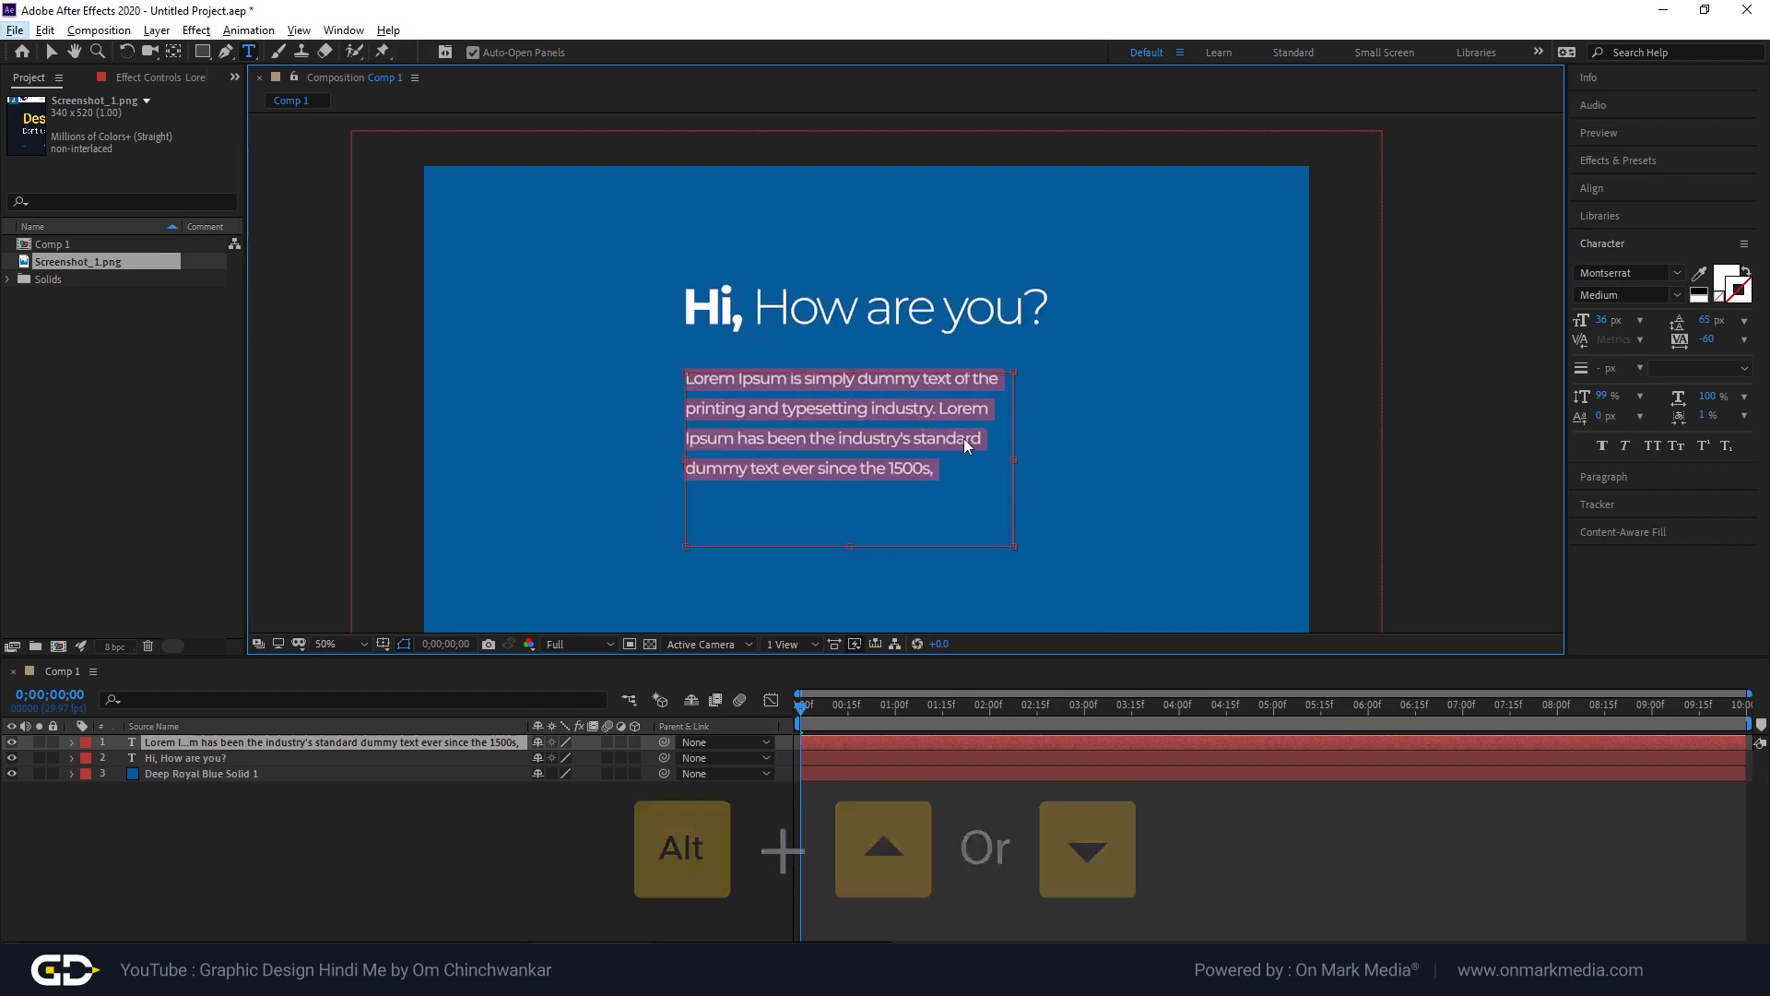
key("Escape")
key("v")
left_click(1646, 478)
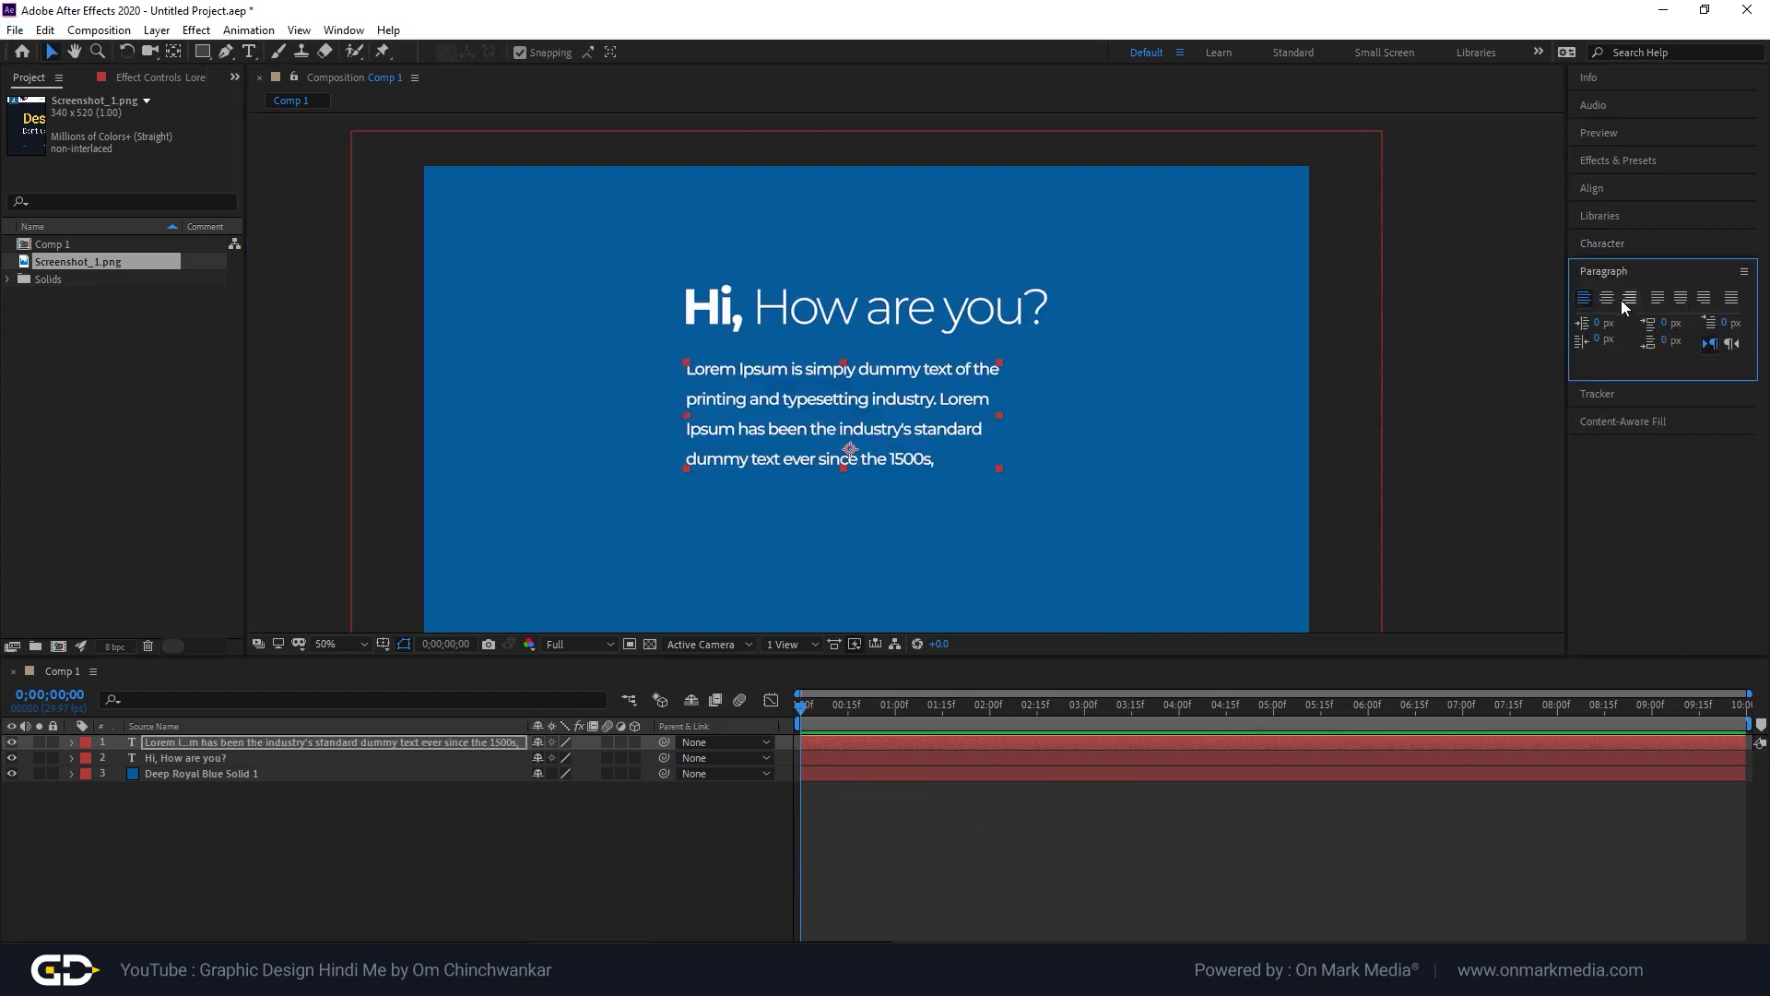
double_click(841, 408)
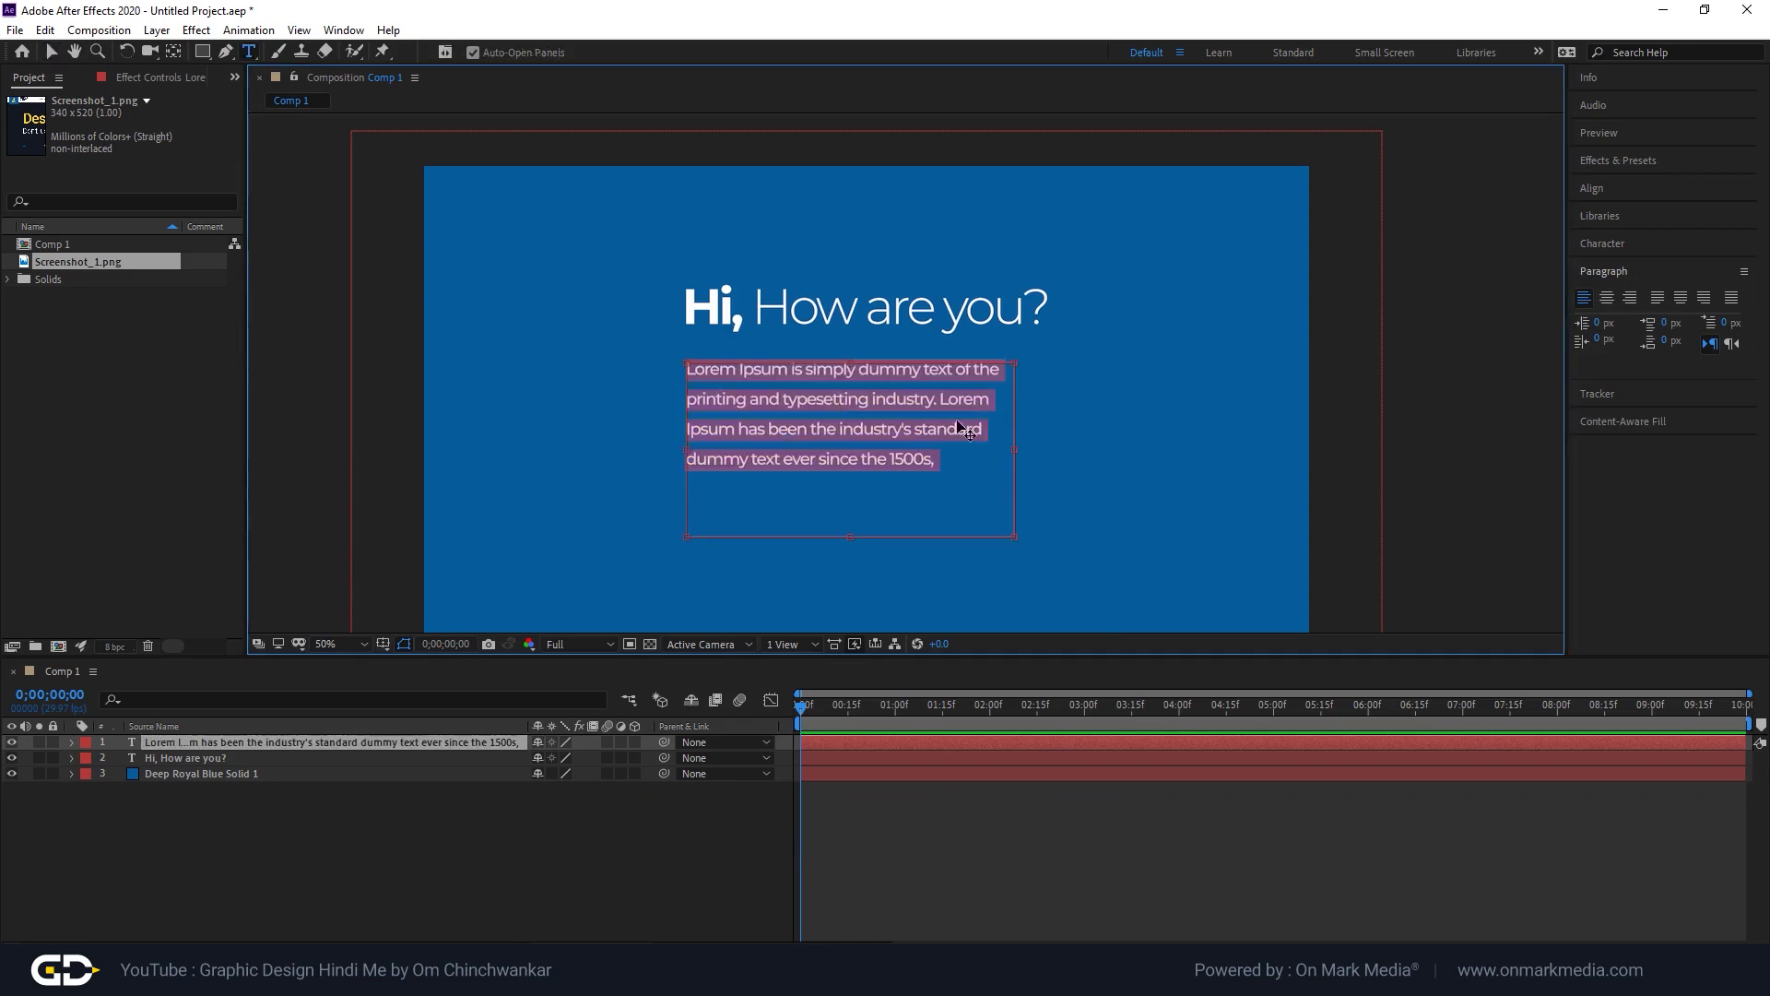
left_click(1628, 298)
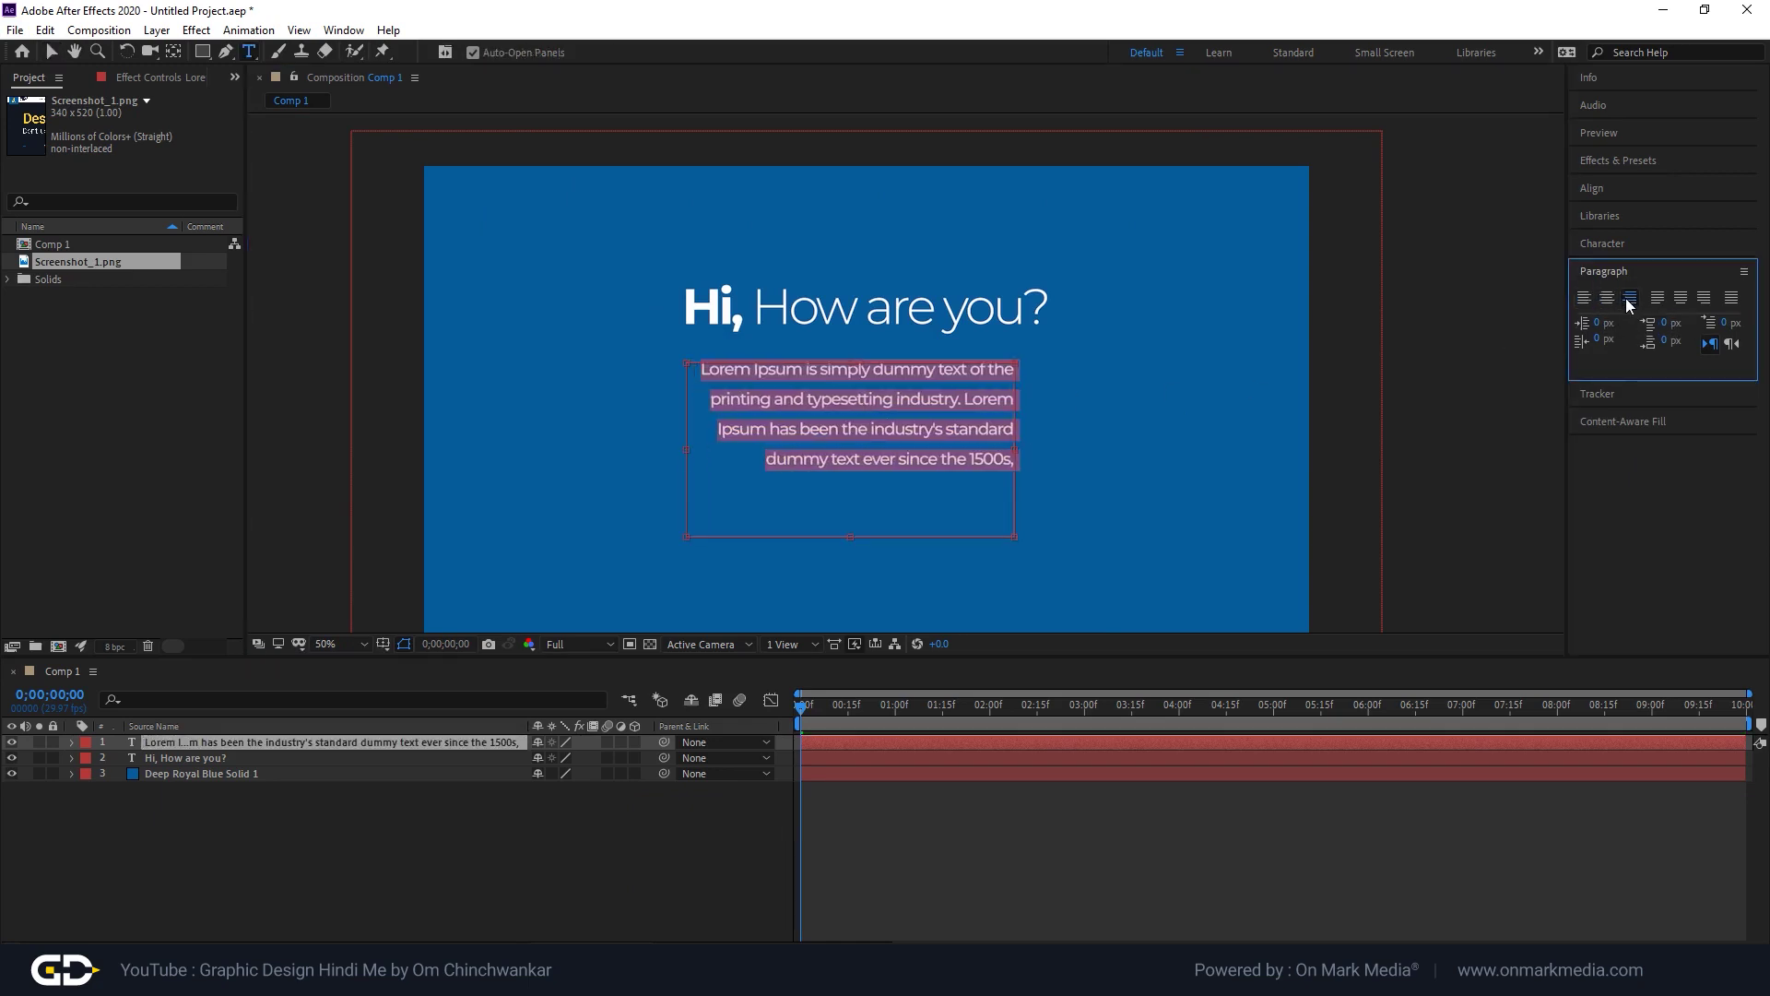
left_click(1586, 300)
left_click(1659, 300)
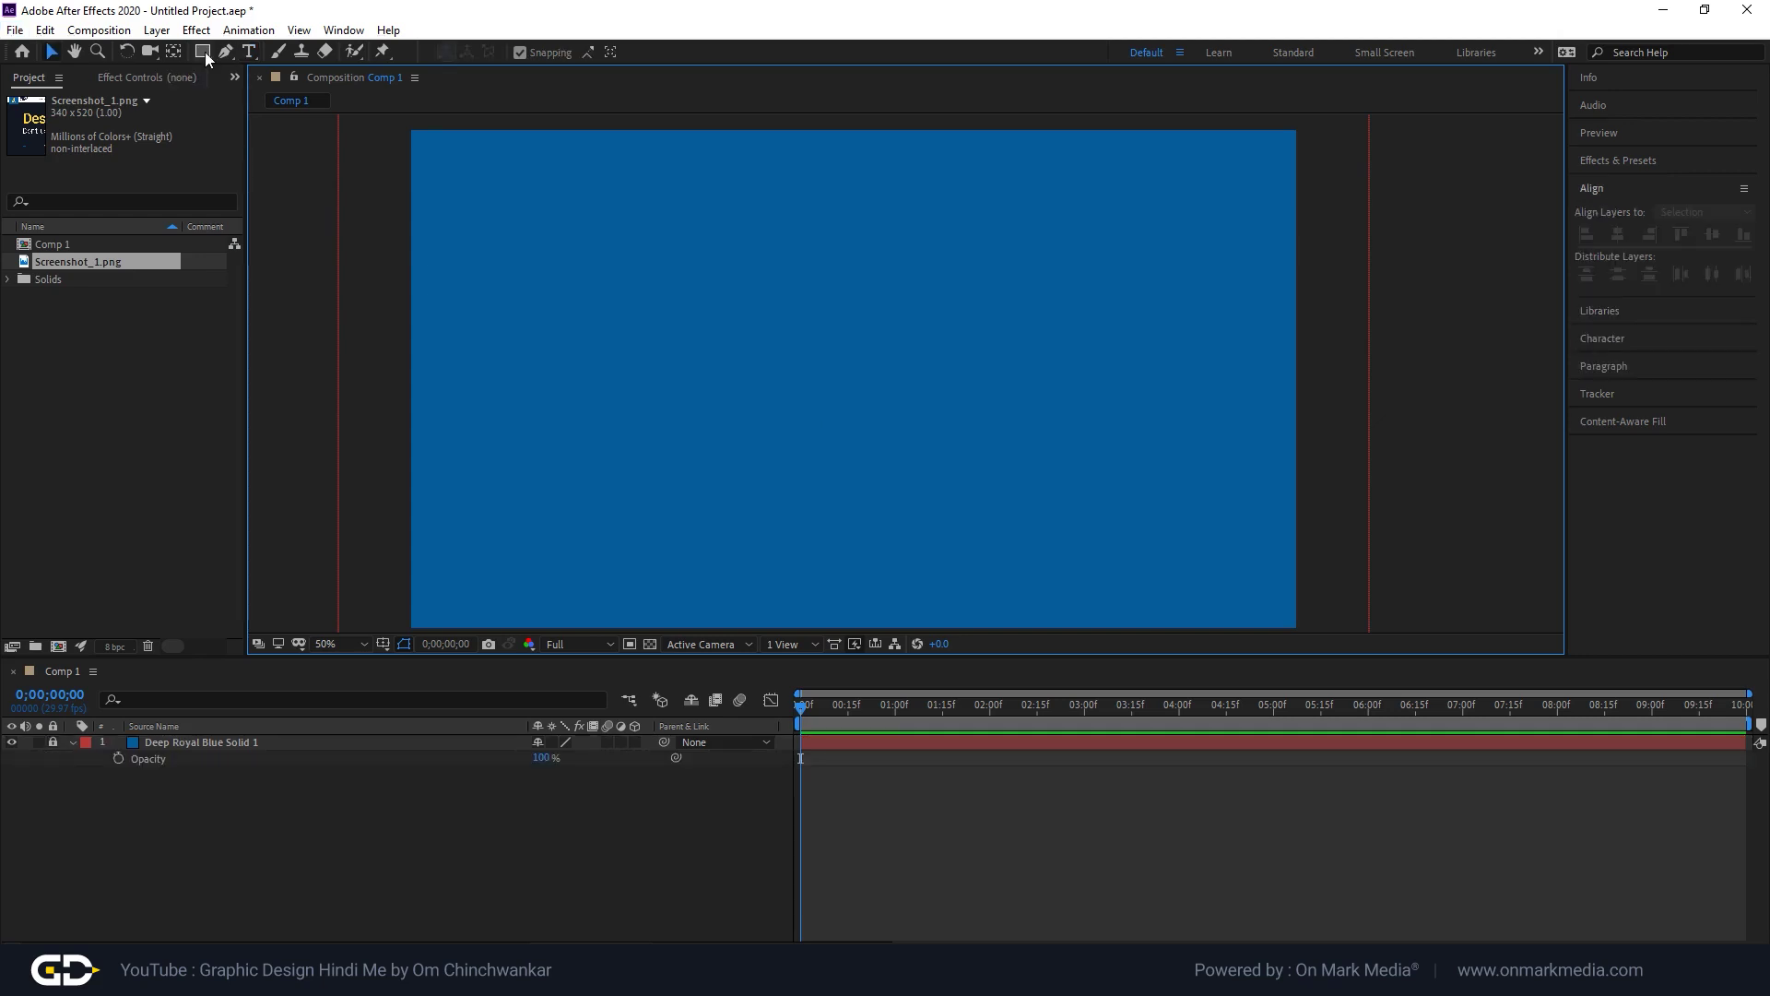
Draw a white-outlined square and centre it horizontally and vertically in the composition.
left_click(202, 52)
left_click_drag(743, 275, 977, 509)
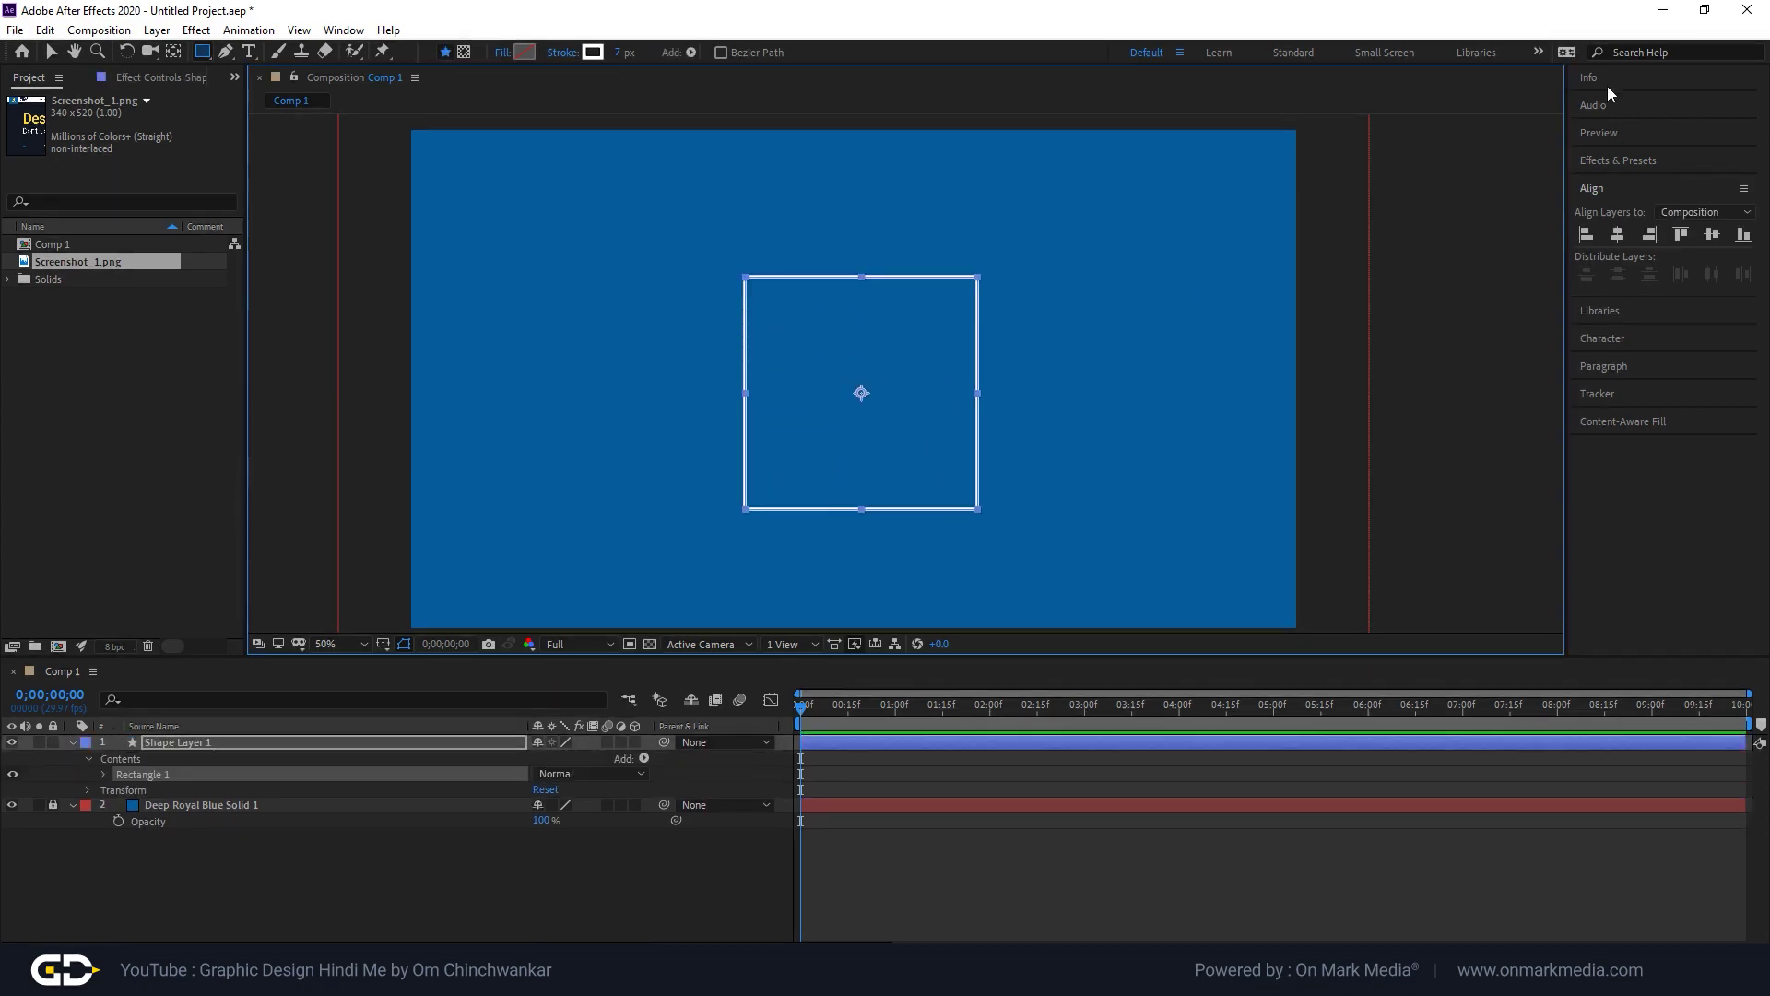
left_click(1617, 235)
left_click(1712, 234)
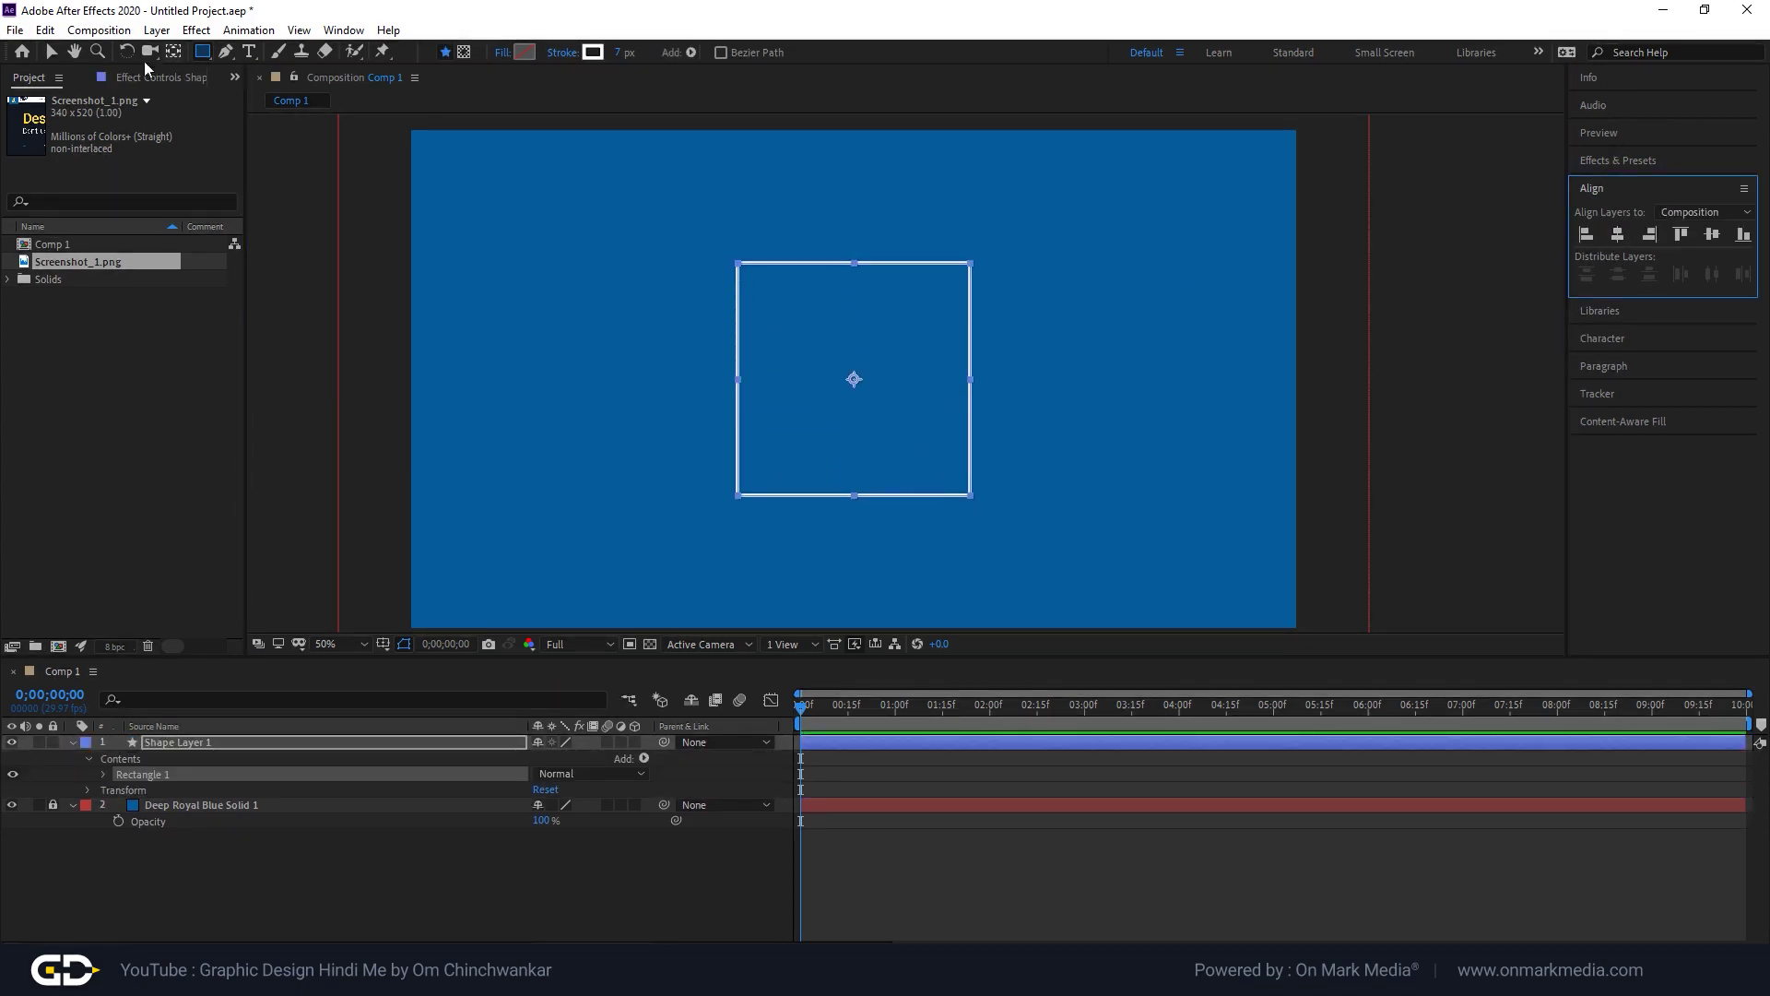
key("v")
left_click(1486, 404)
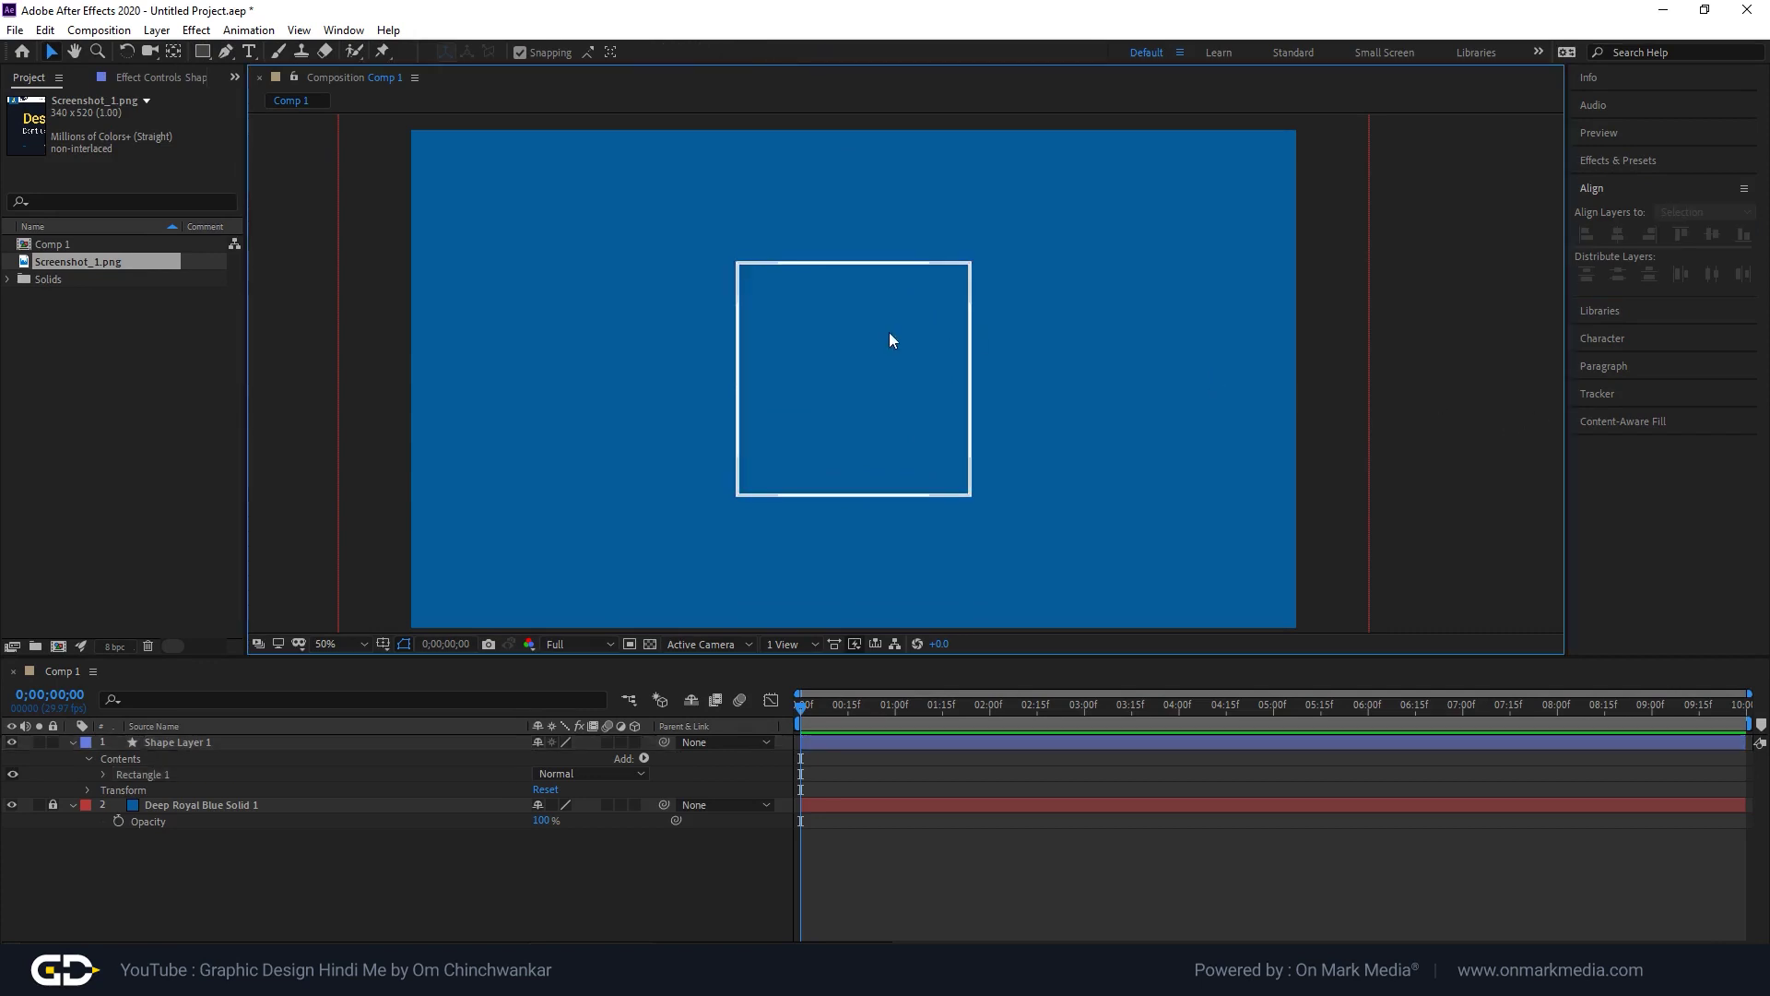
Add a point text reading "think", enlarge it and place it in the upper part of the square.
key("t")
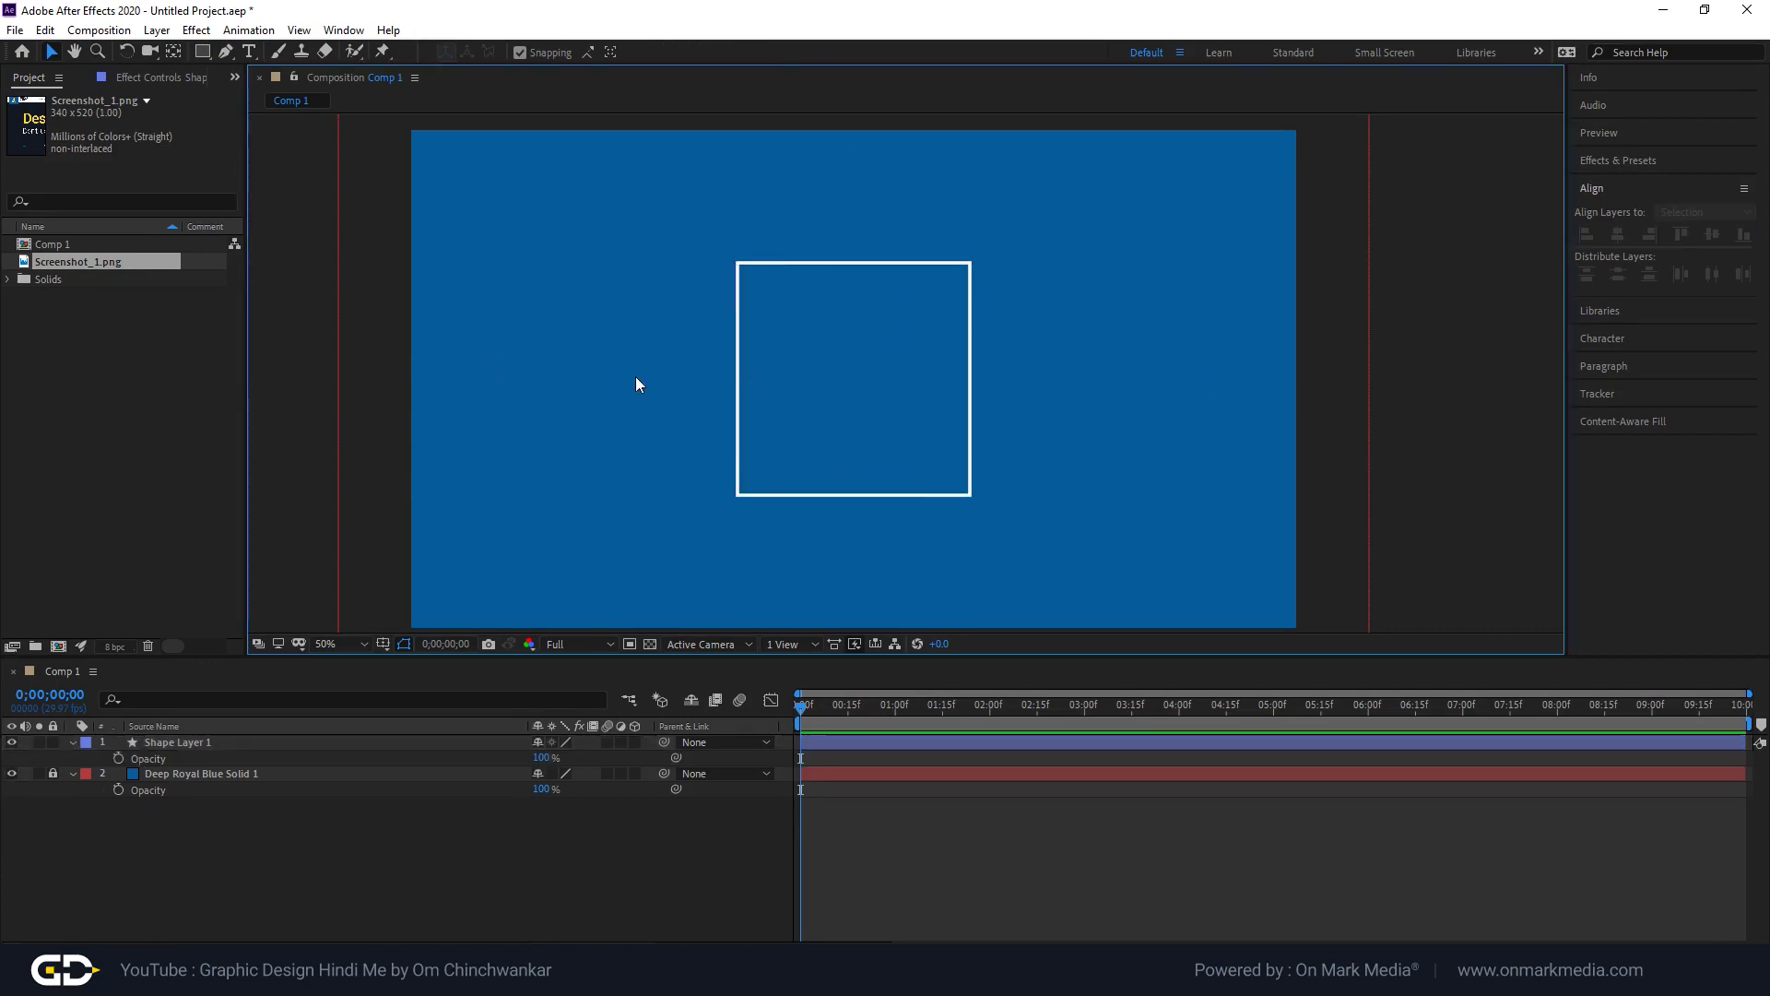
left_click(249, 52)
left_click(542, 347)
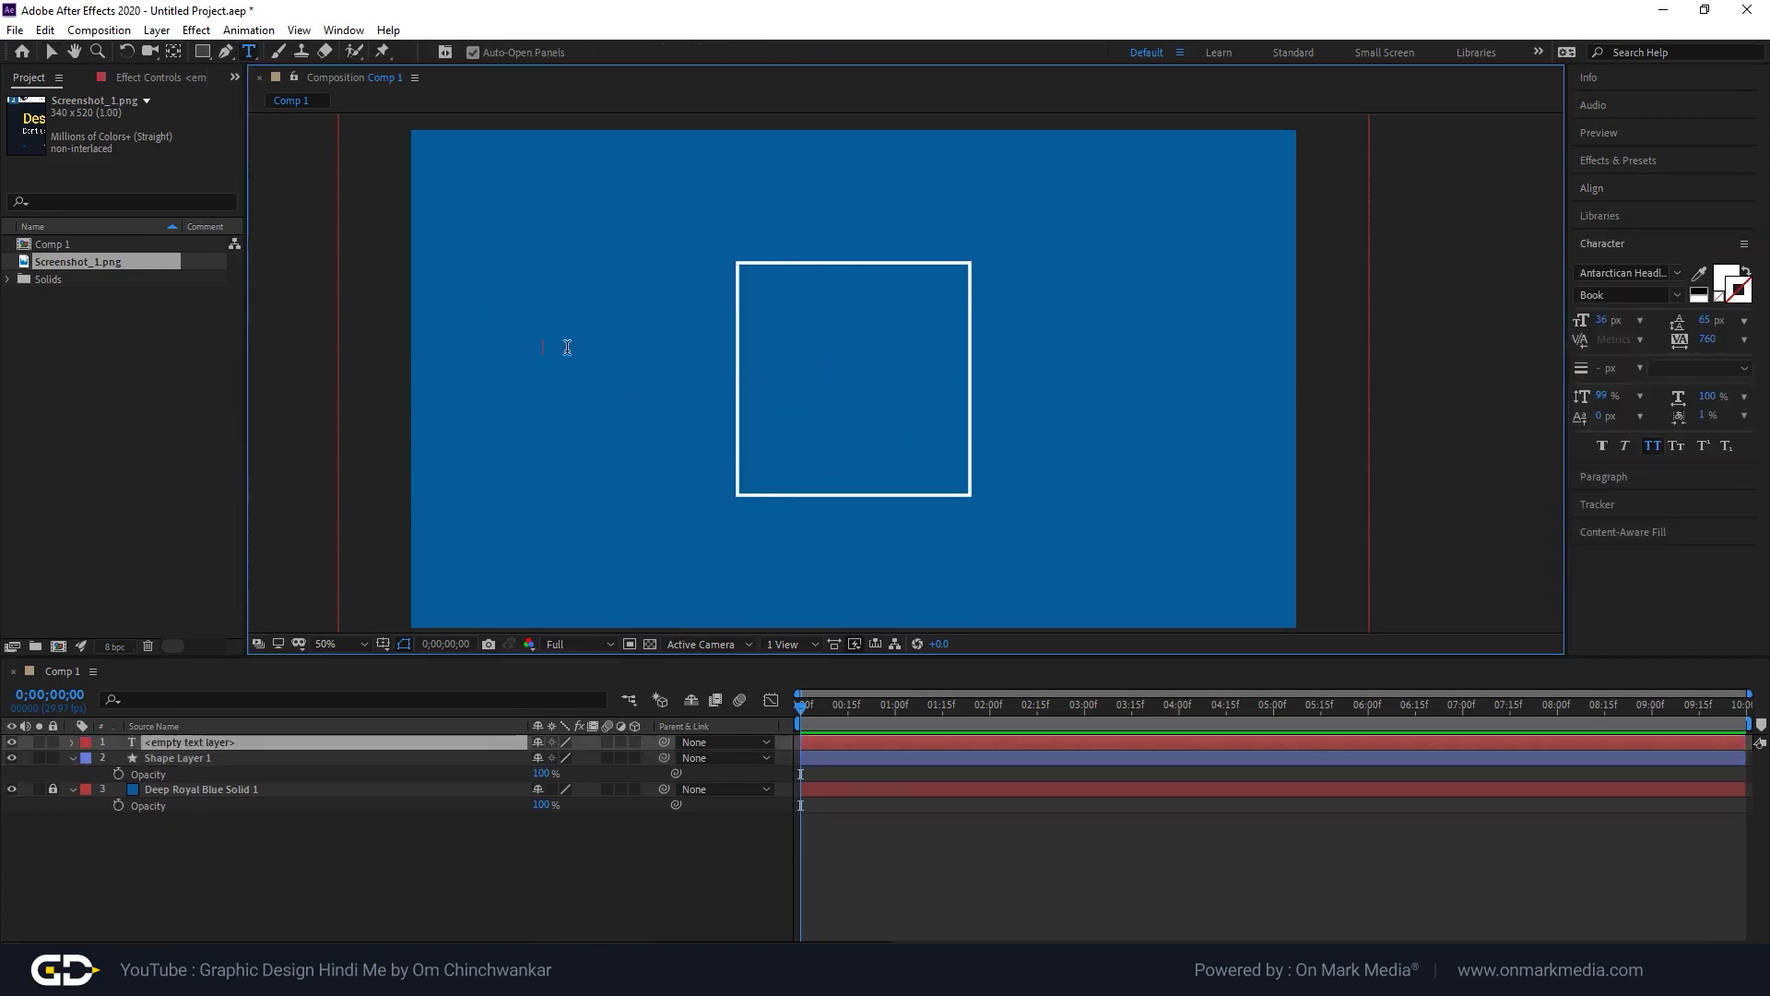
type("think")
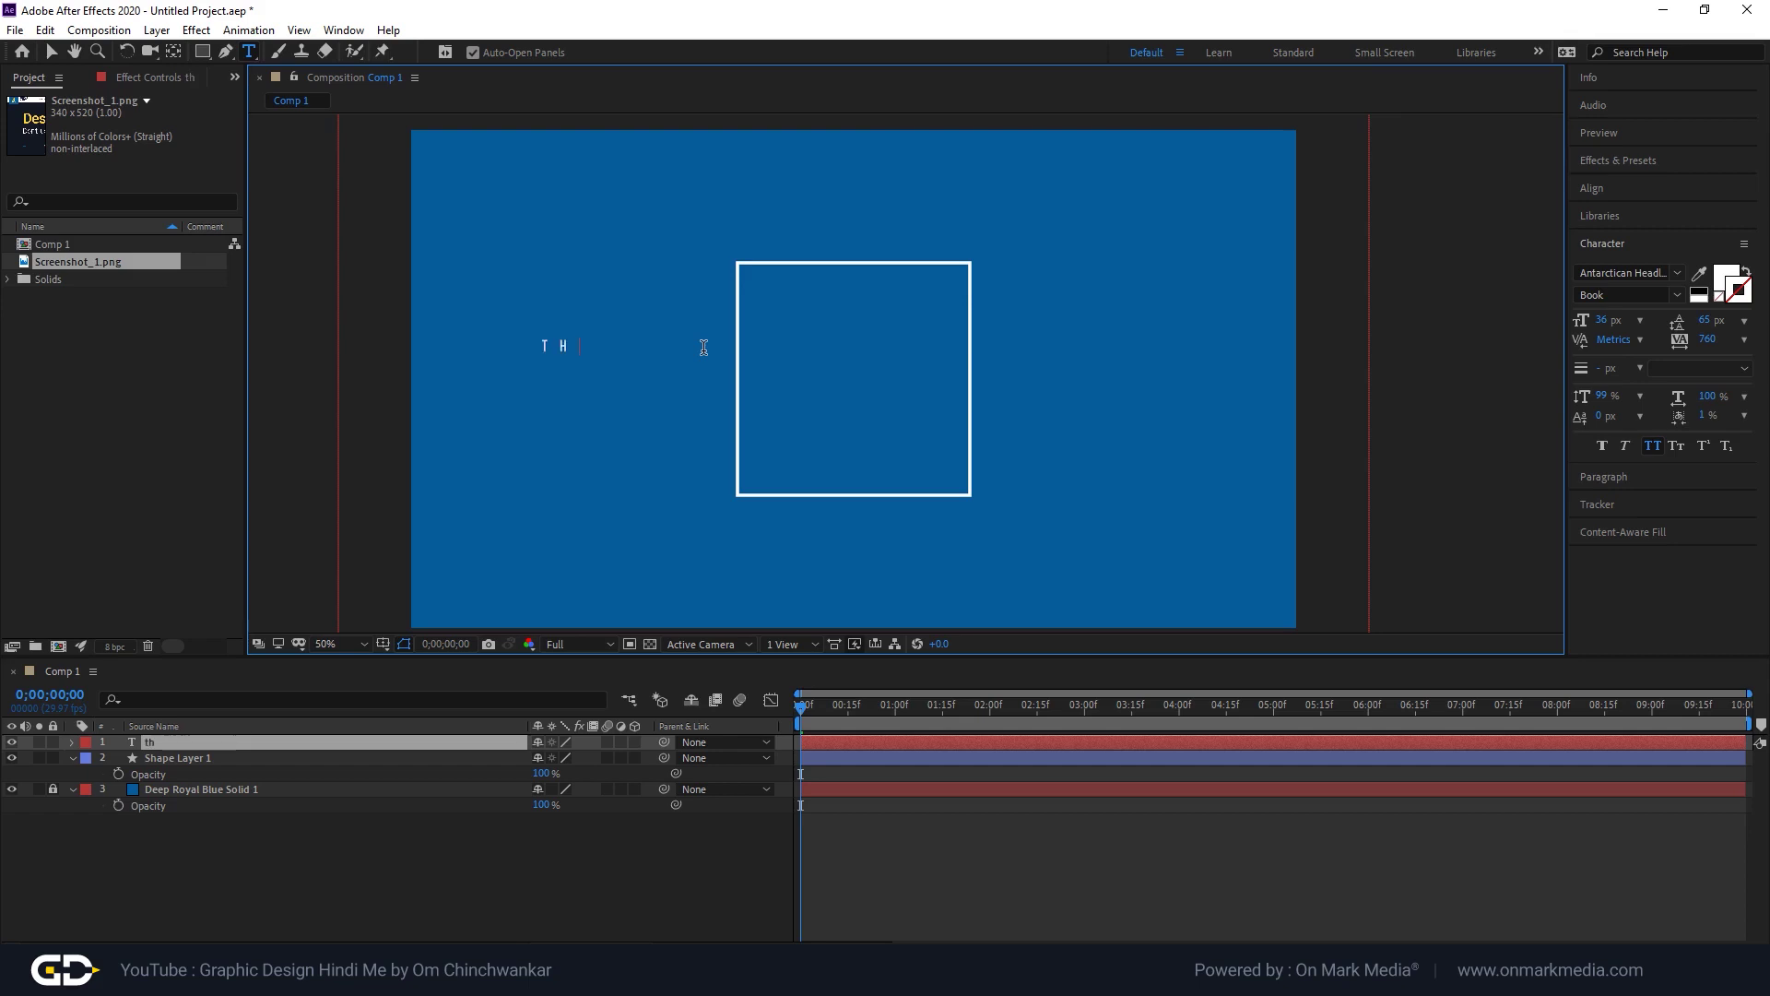
key("Escape")
left_click_drag(581, 334, 638, 311)
left_click_drag(595, 333, 947, 332)
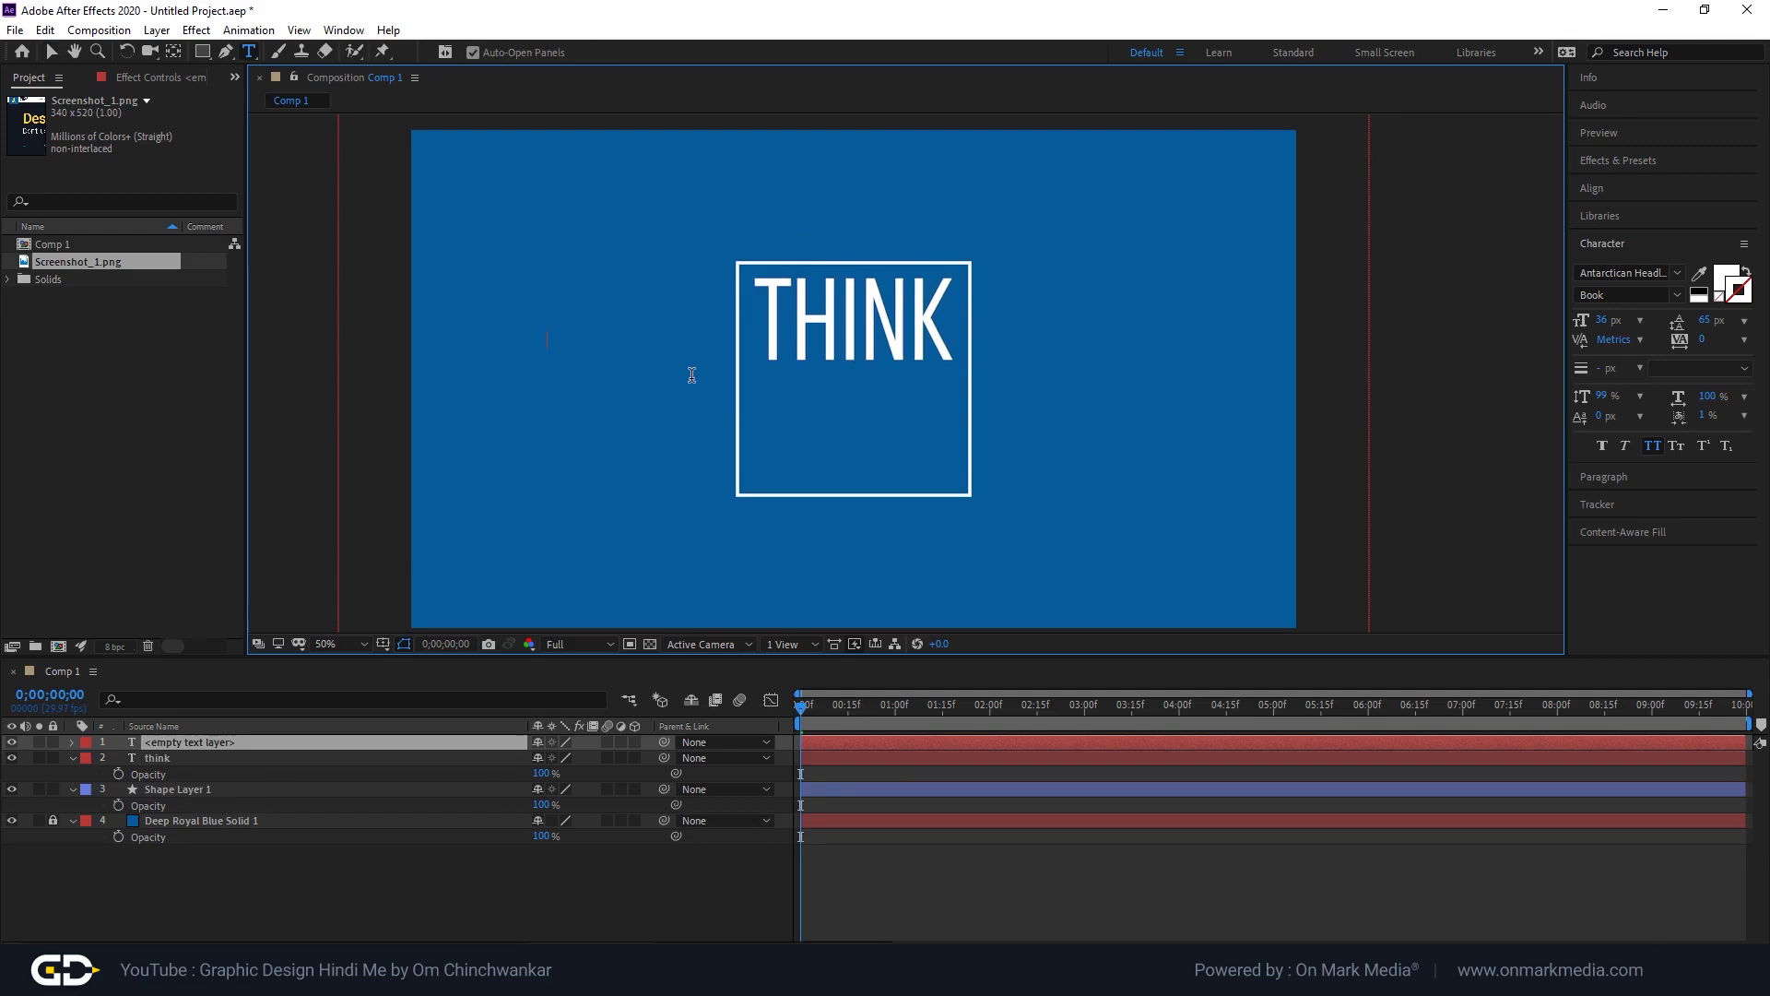
Add the text "out of the" below THINK and scale it to fit the width of the square.
type("out of the")
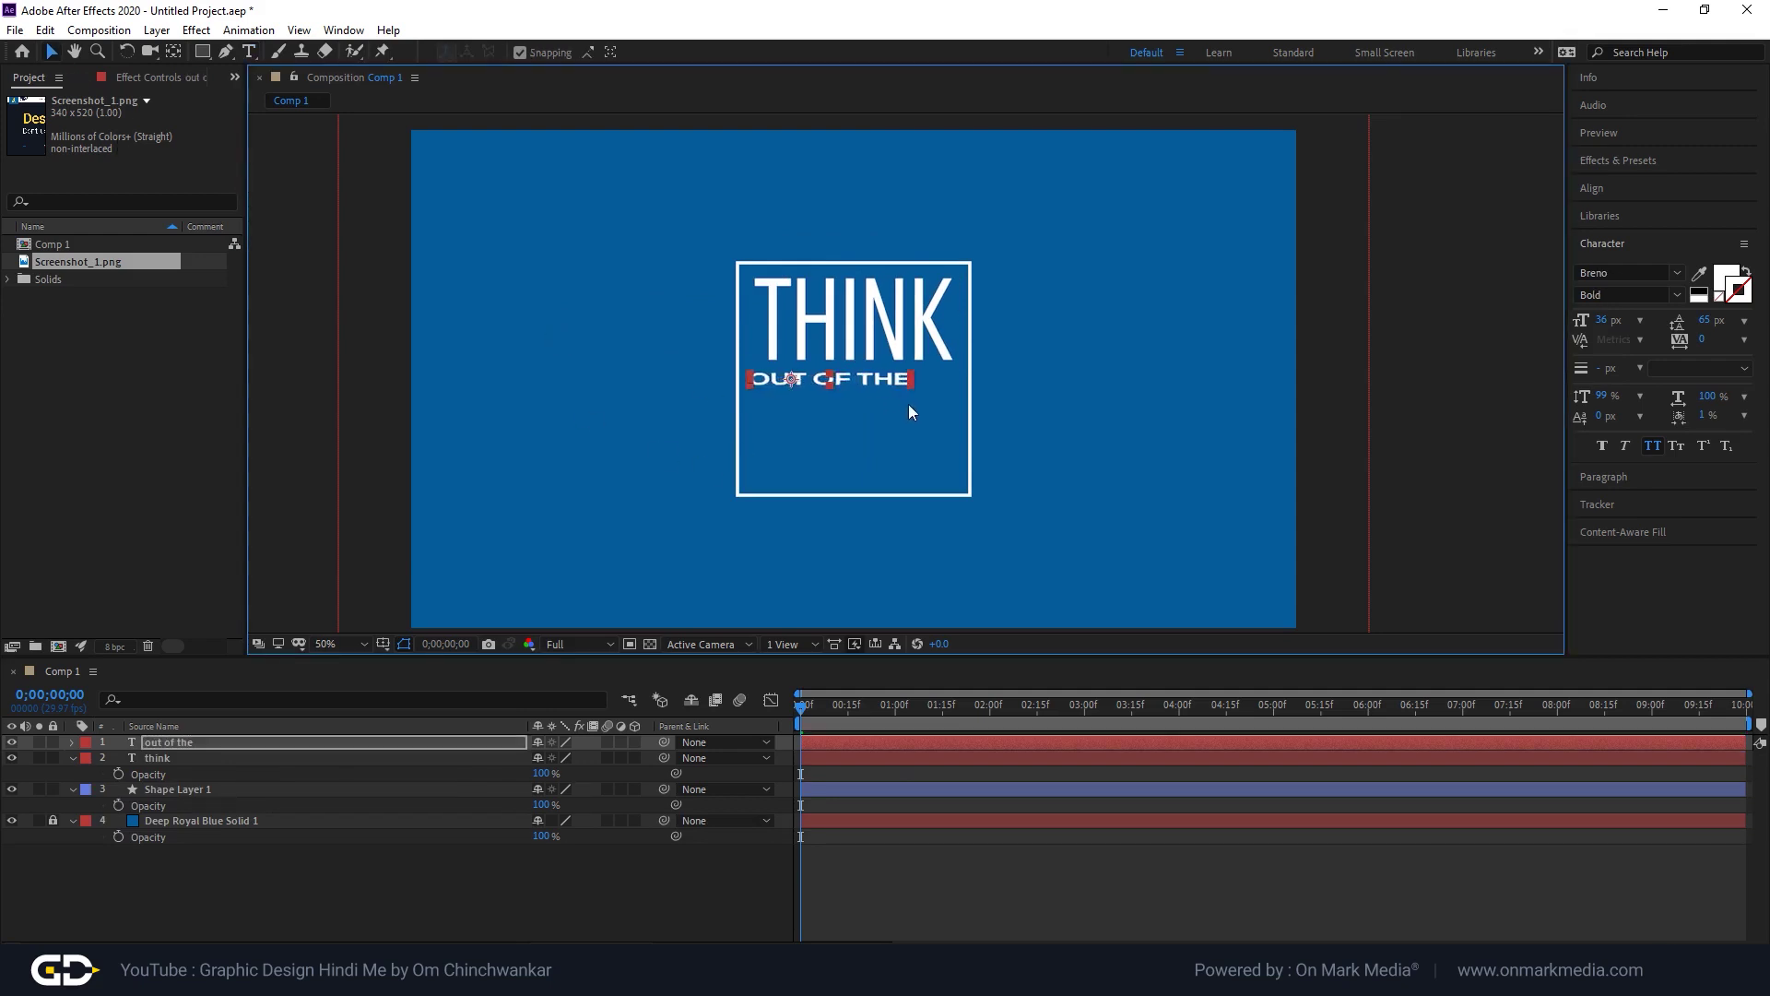
left_click_drag(909, 403, 952, 392)
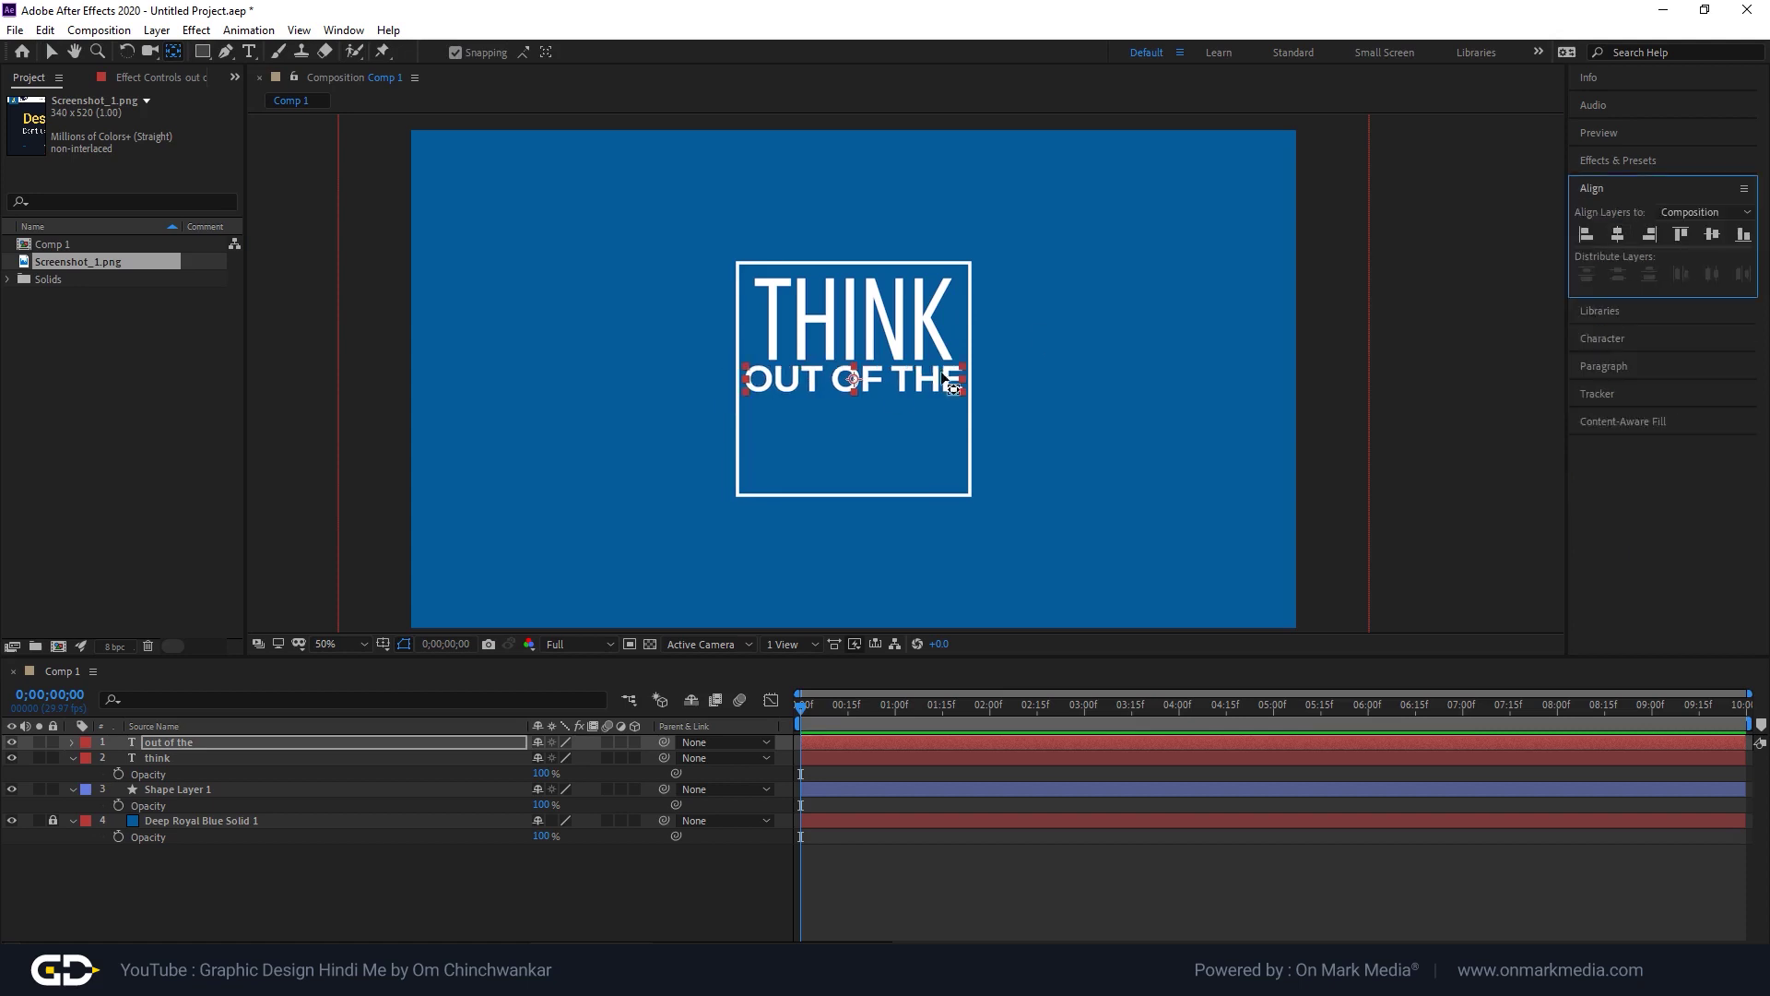
left_click_drag(951, 365, 946, 363)
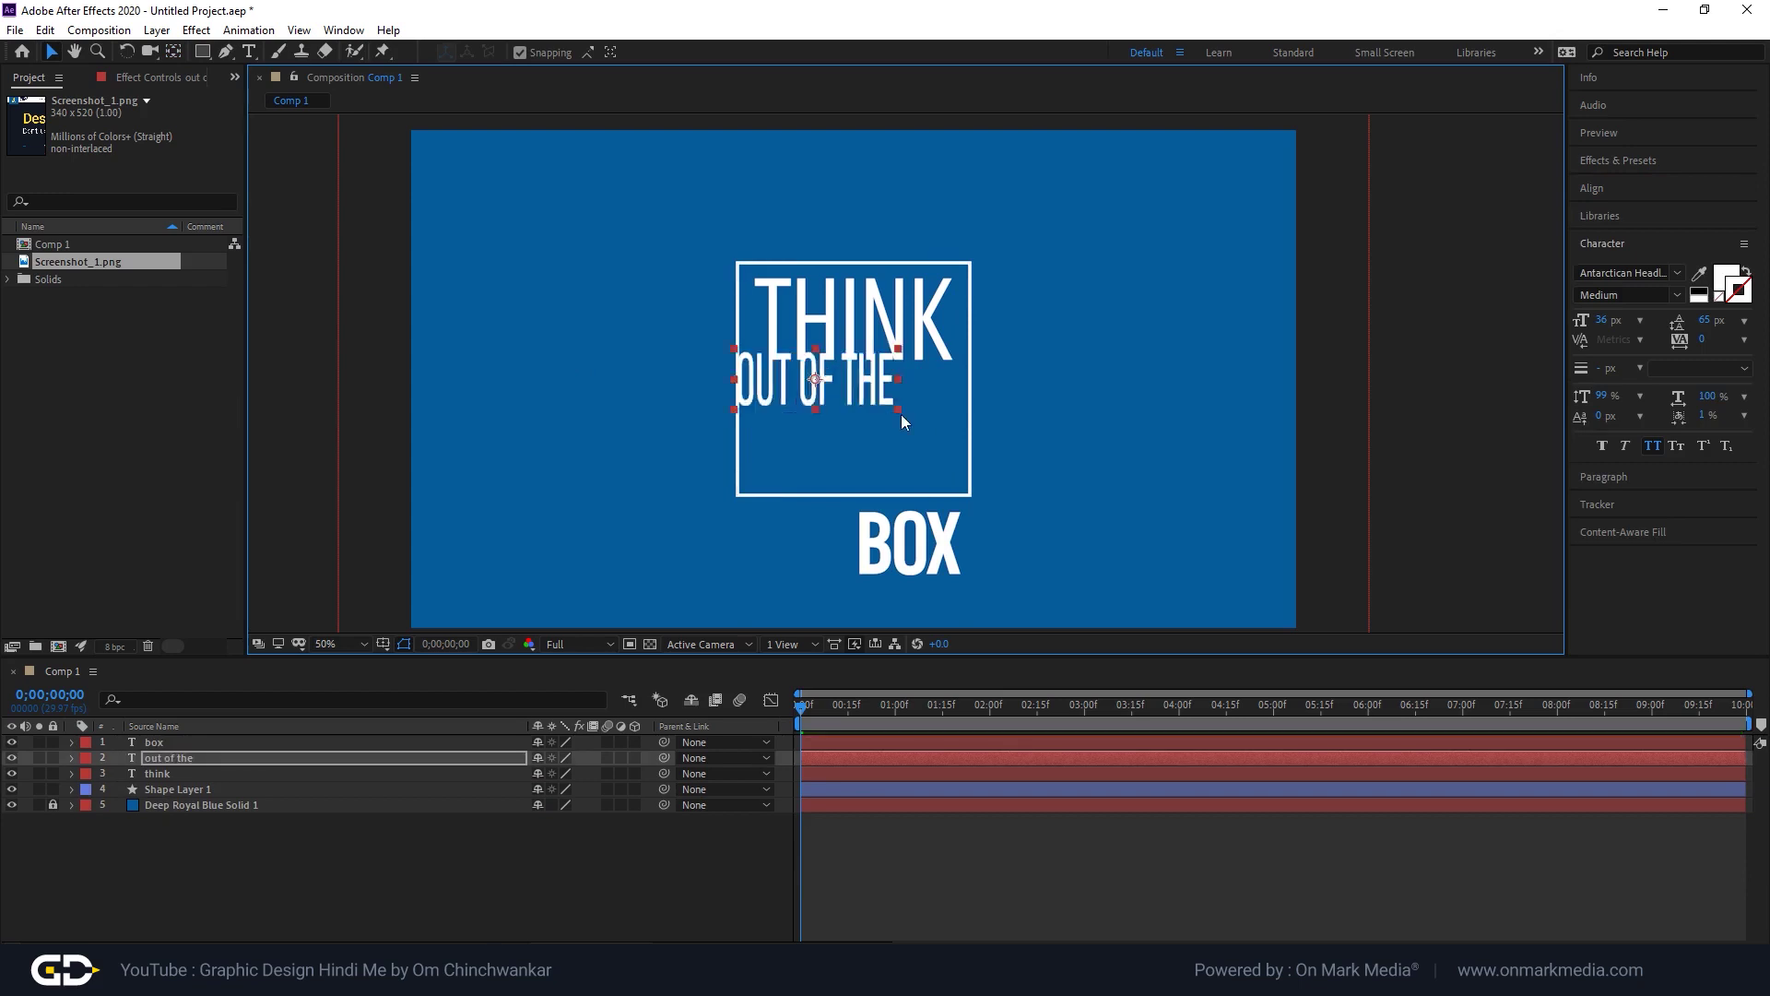
left_click_drag(899, 413, 954, 400)
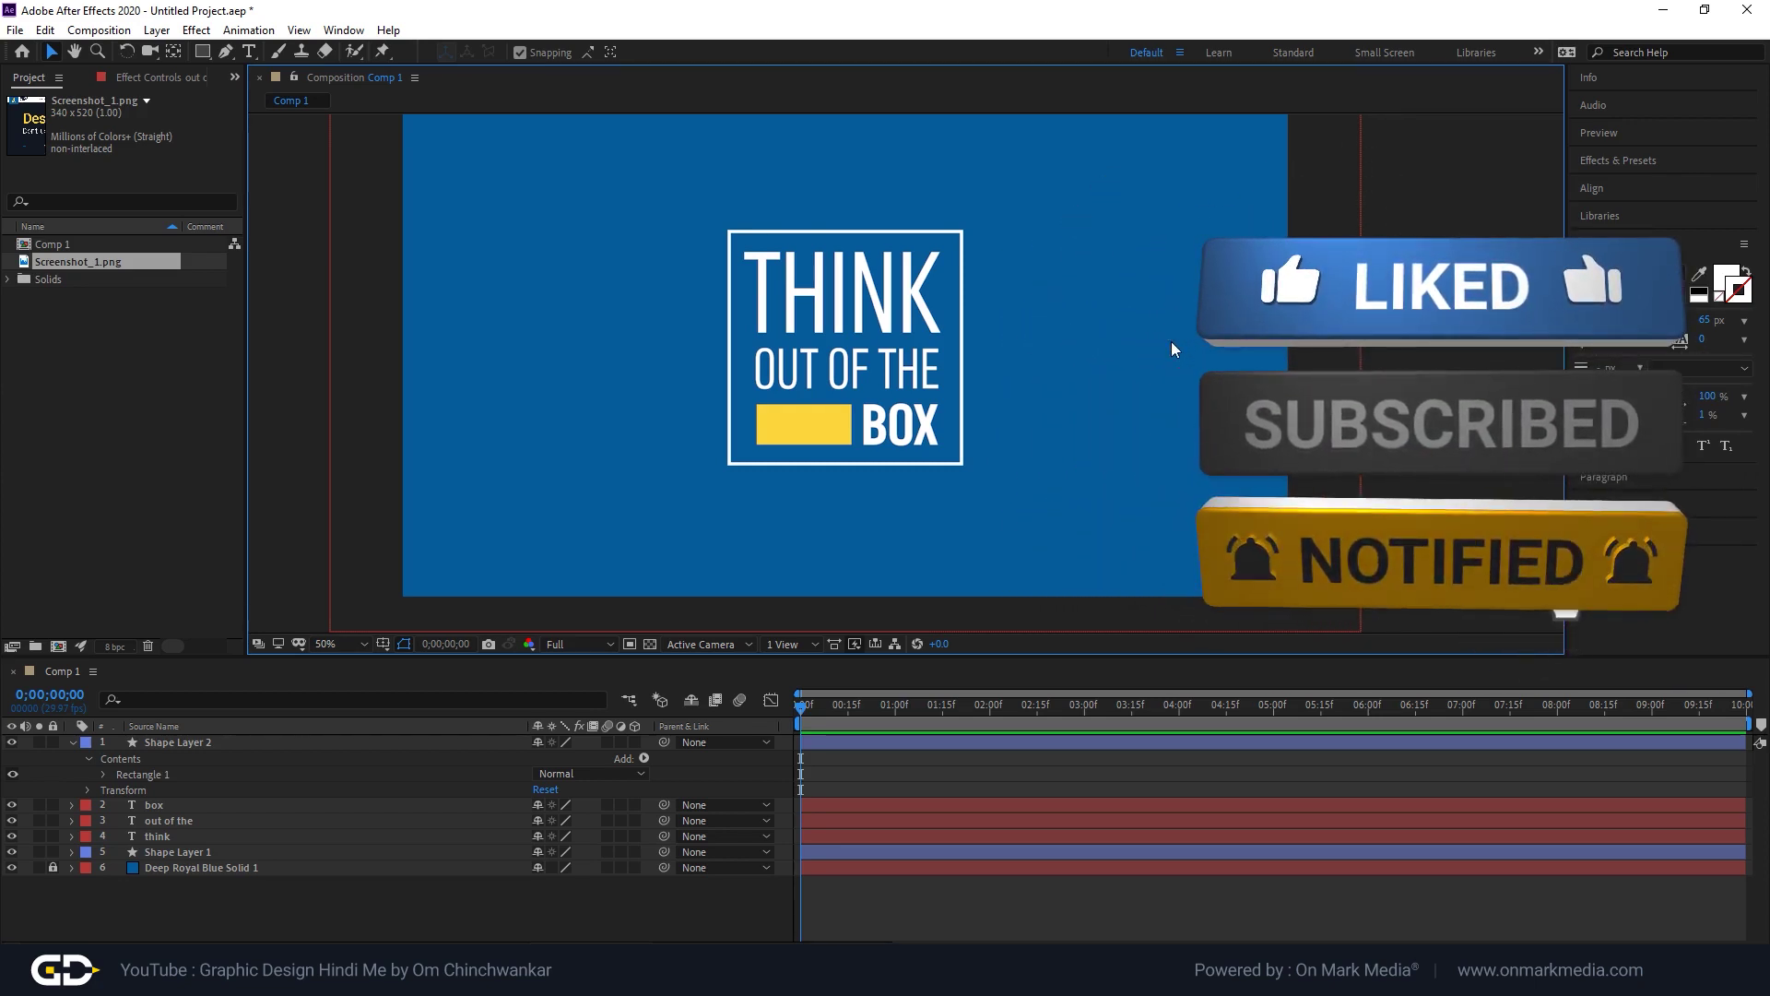
Add an Opacity text animator to the "think" layer and select its Opacity property.
left_click(903, 318)
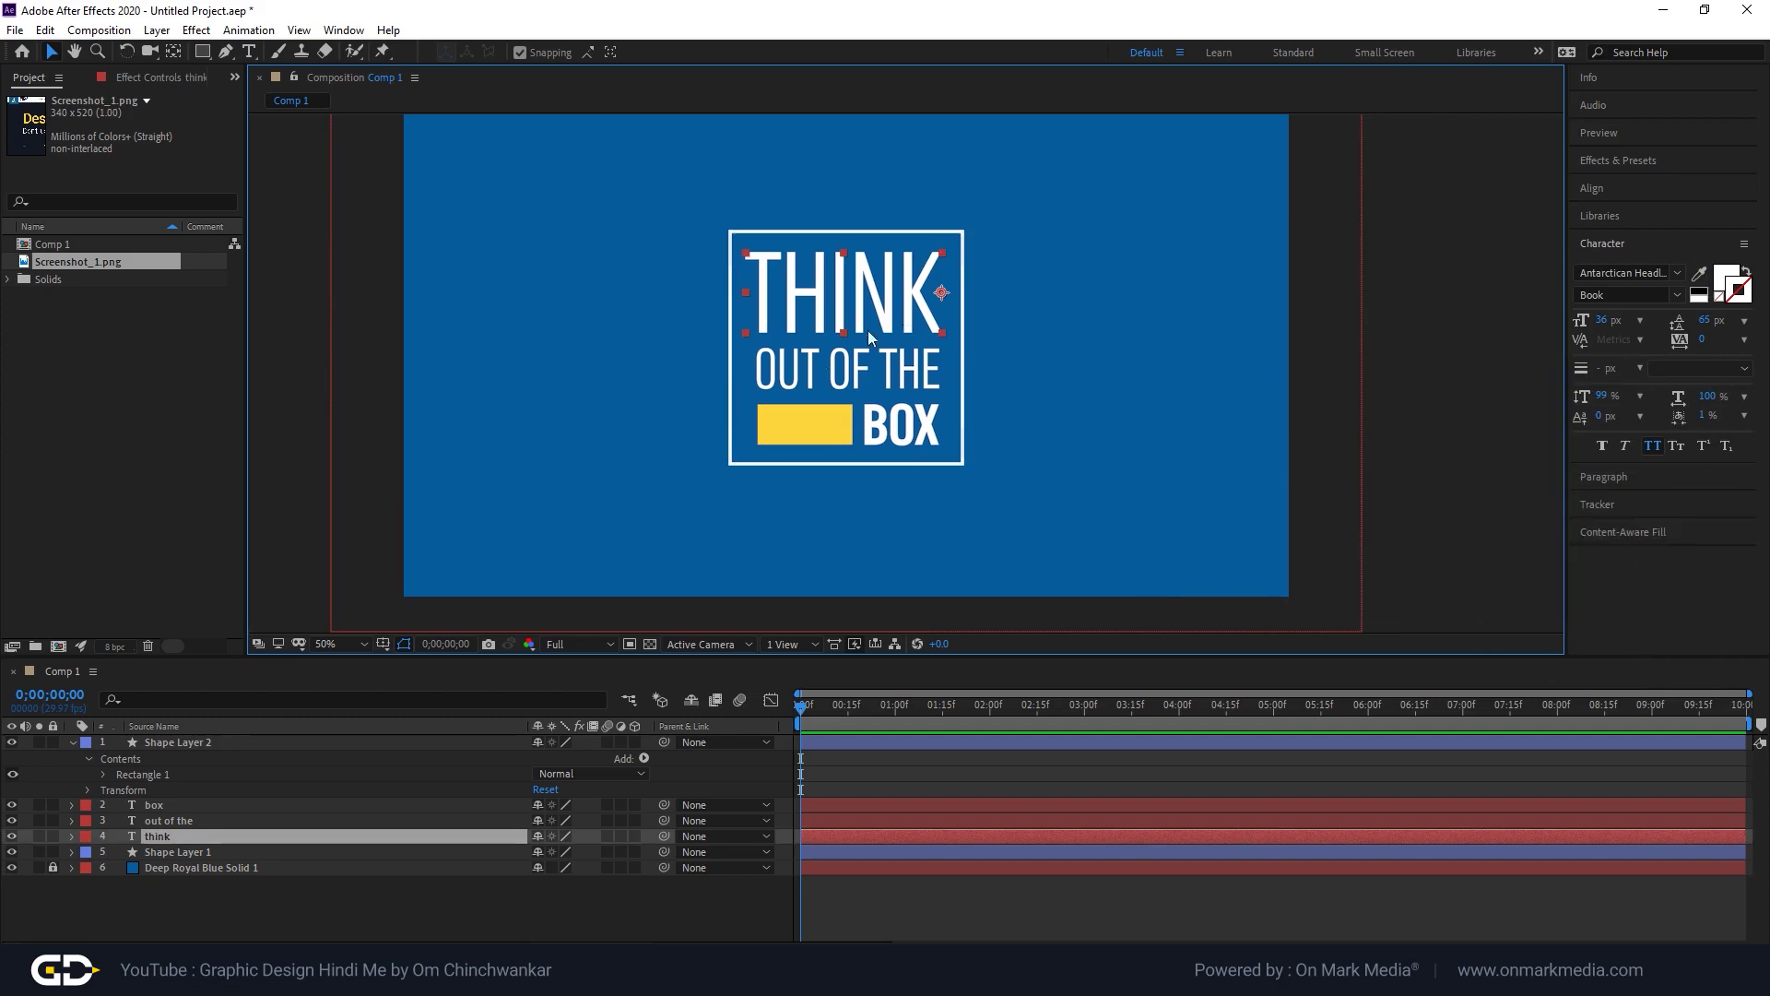
left_click(72, 835)
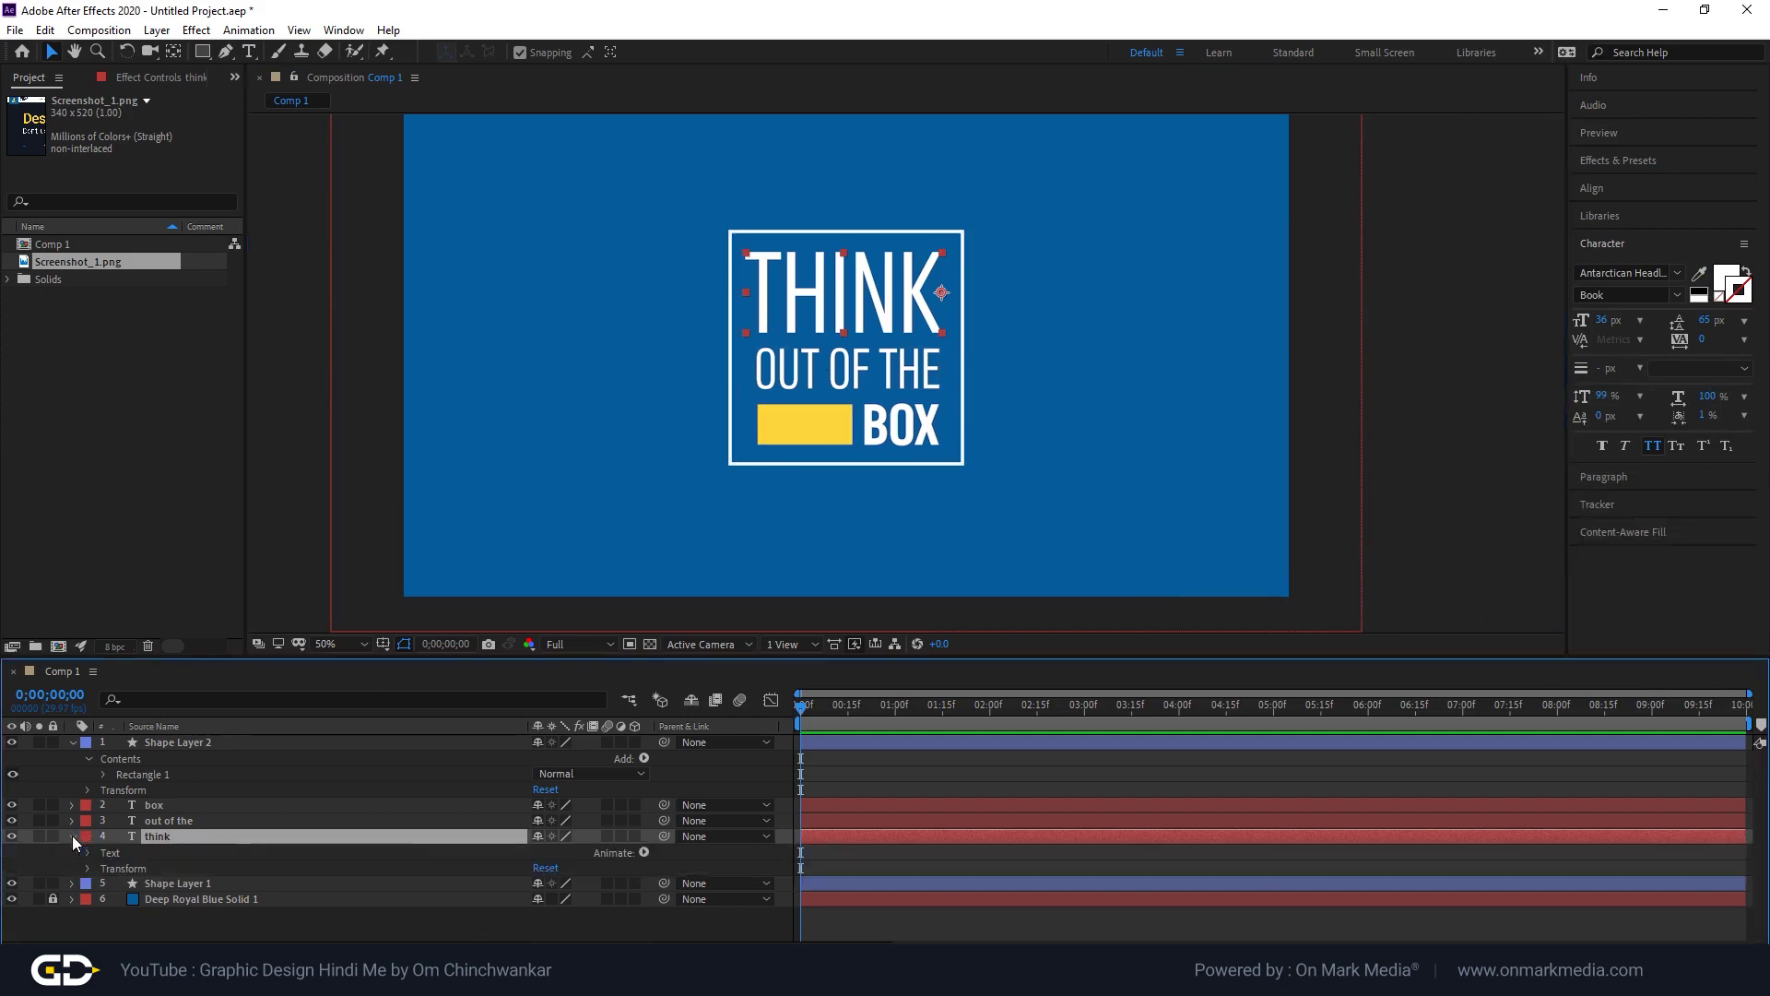
left_click(644, 853)
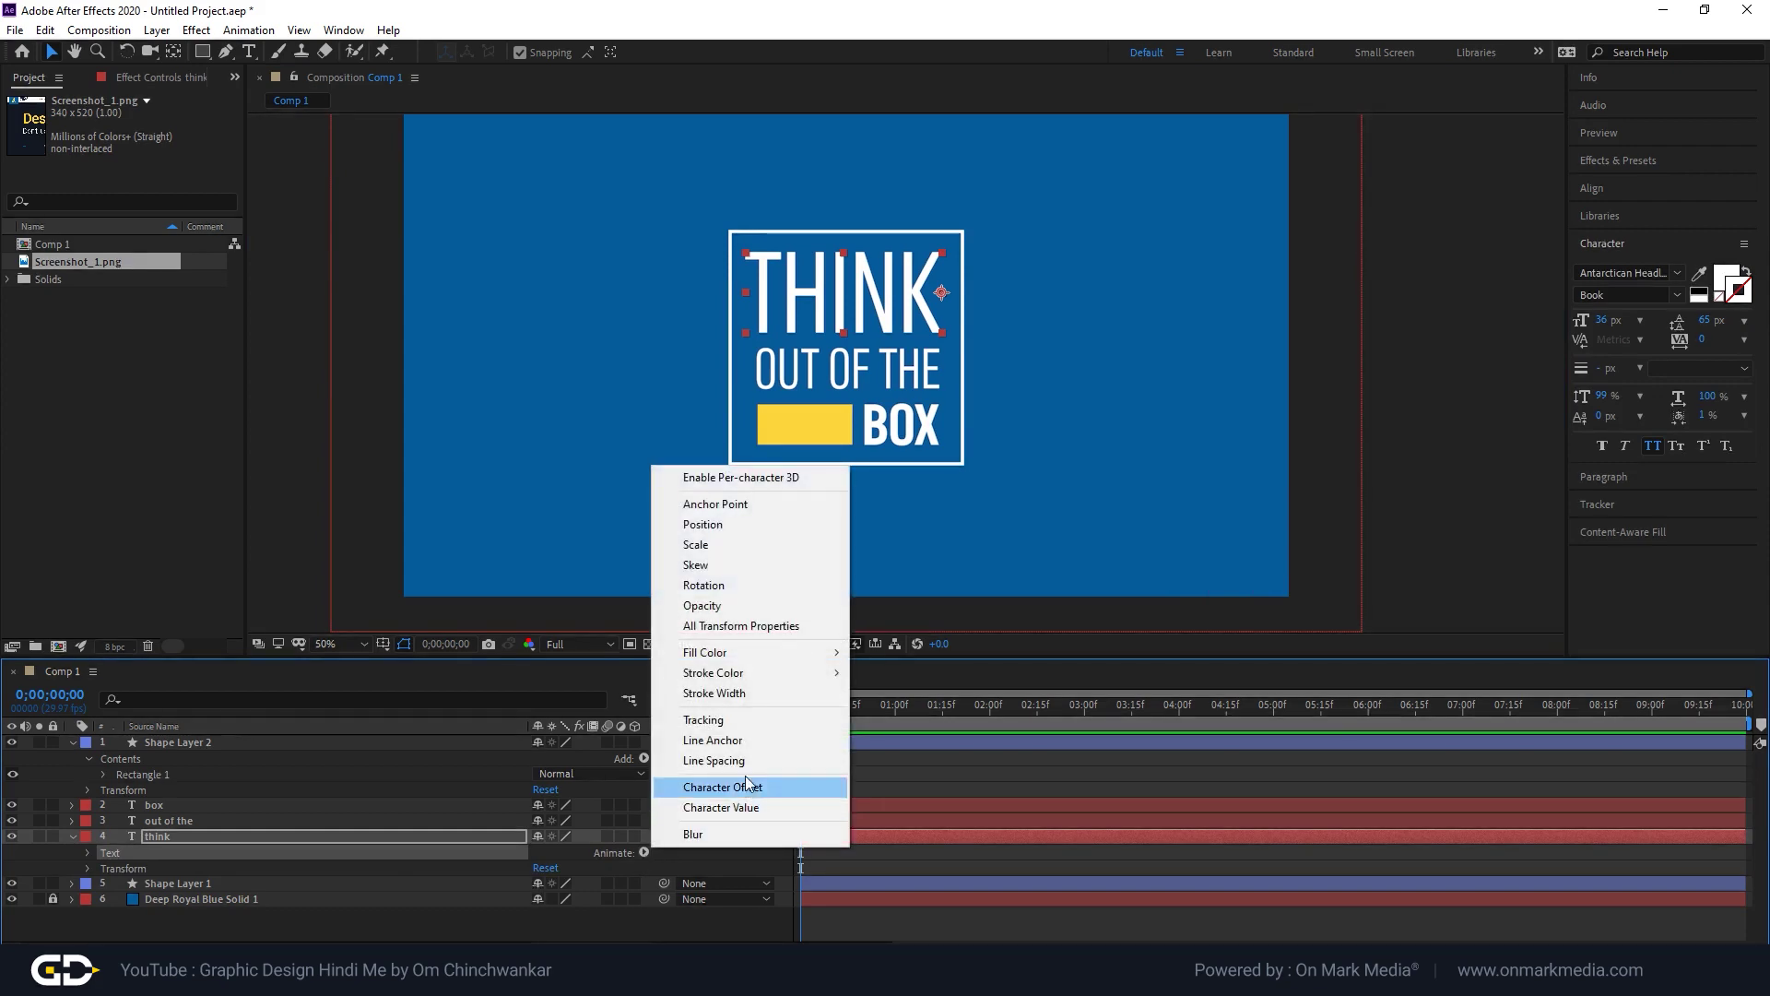
left_click(749, 606)
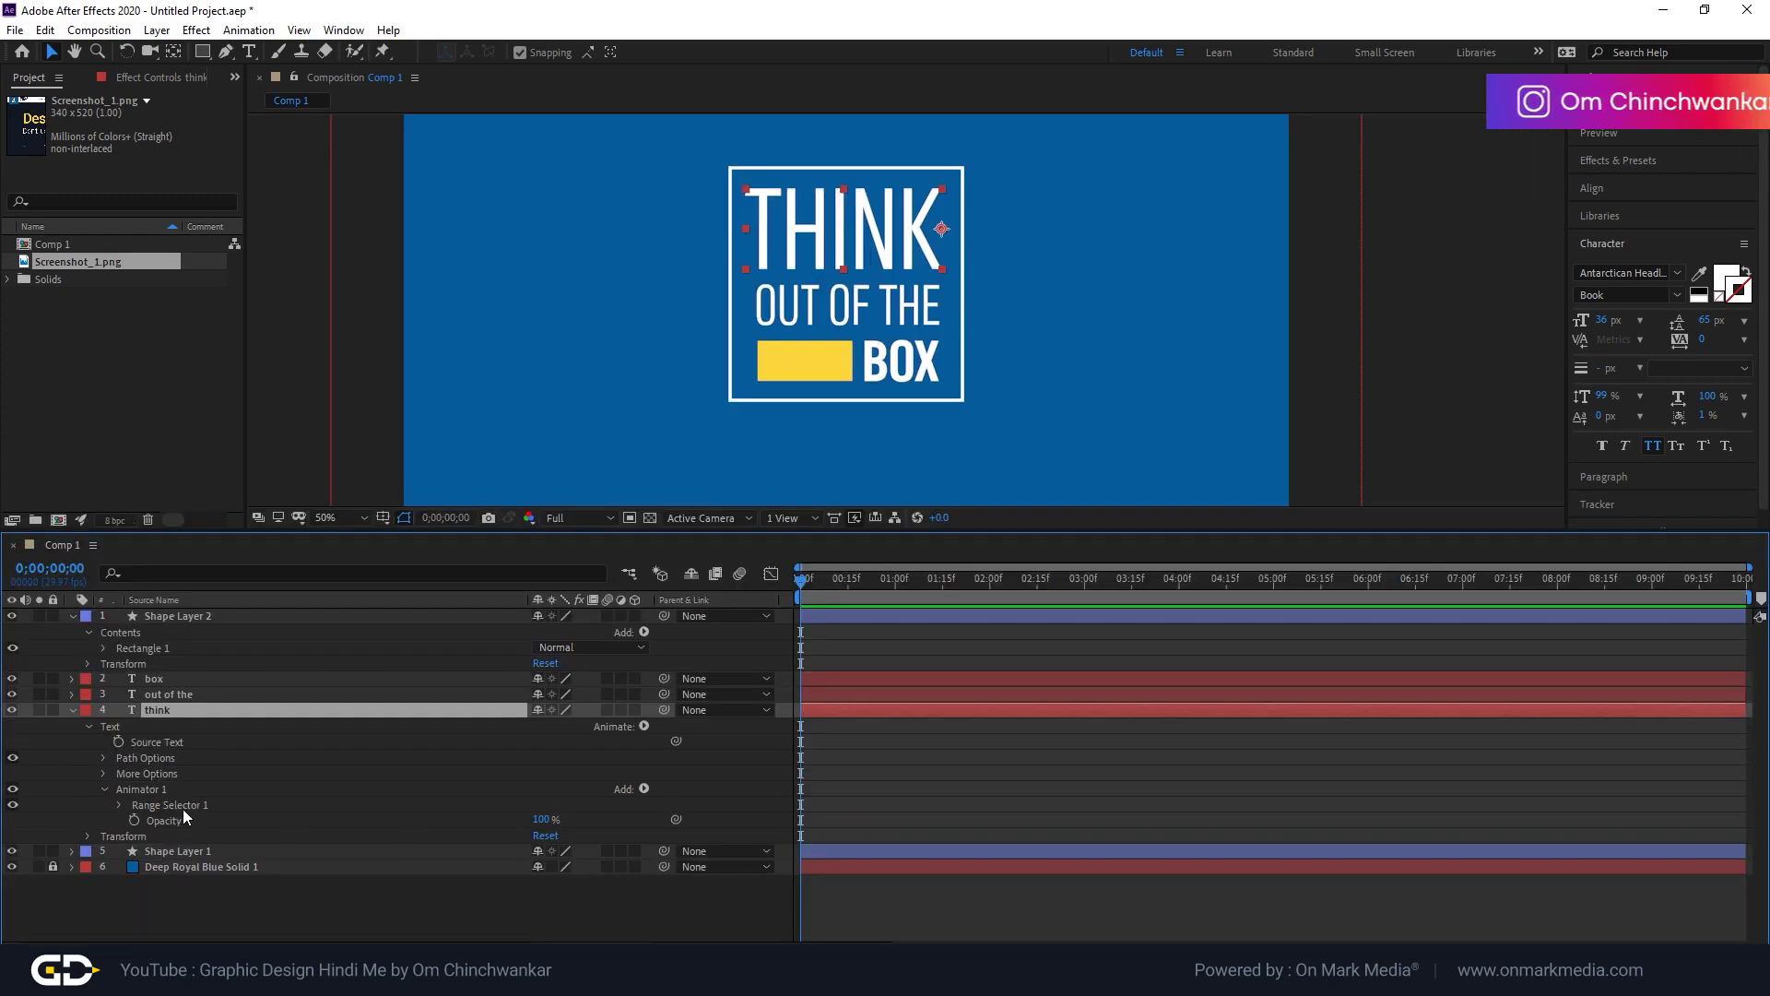
left_click(183, 804)
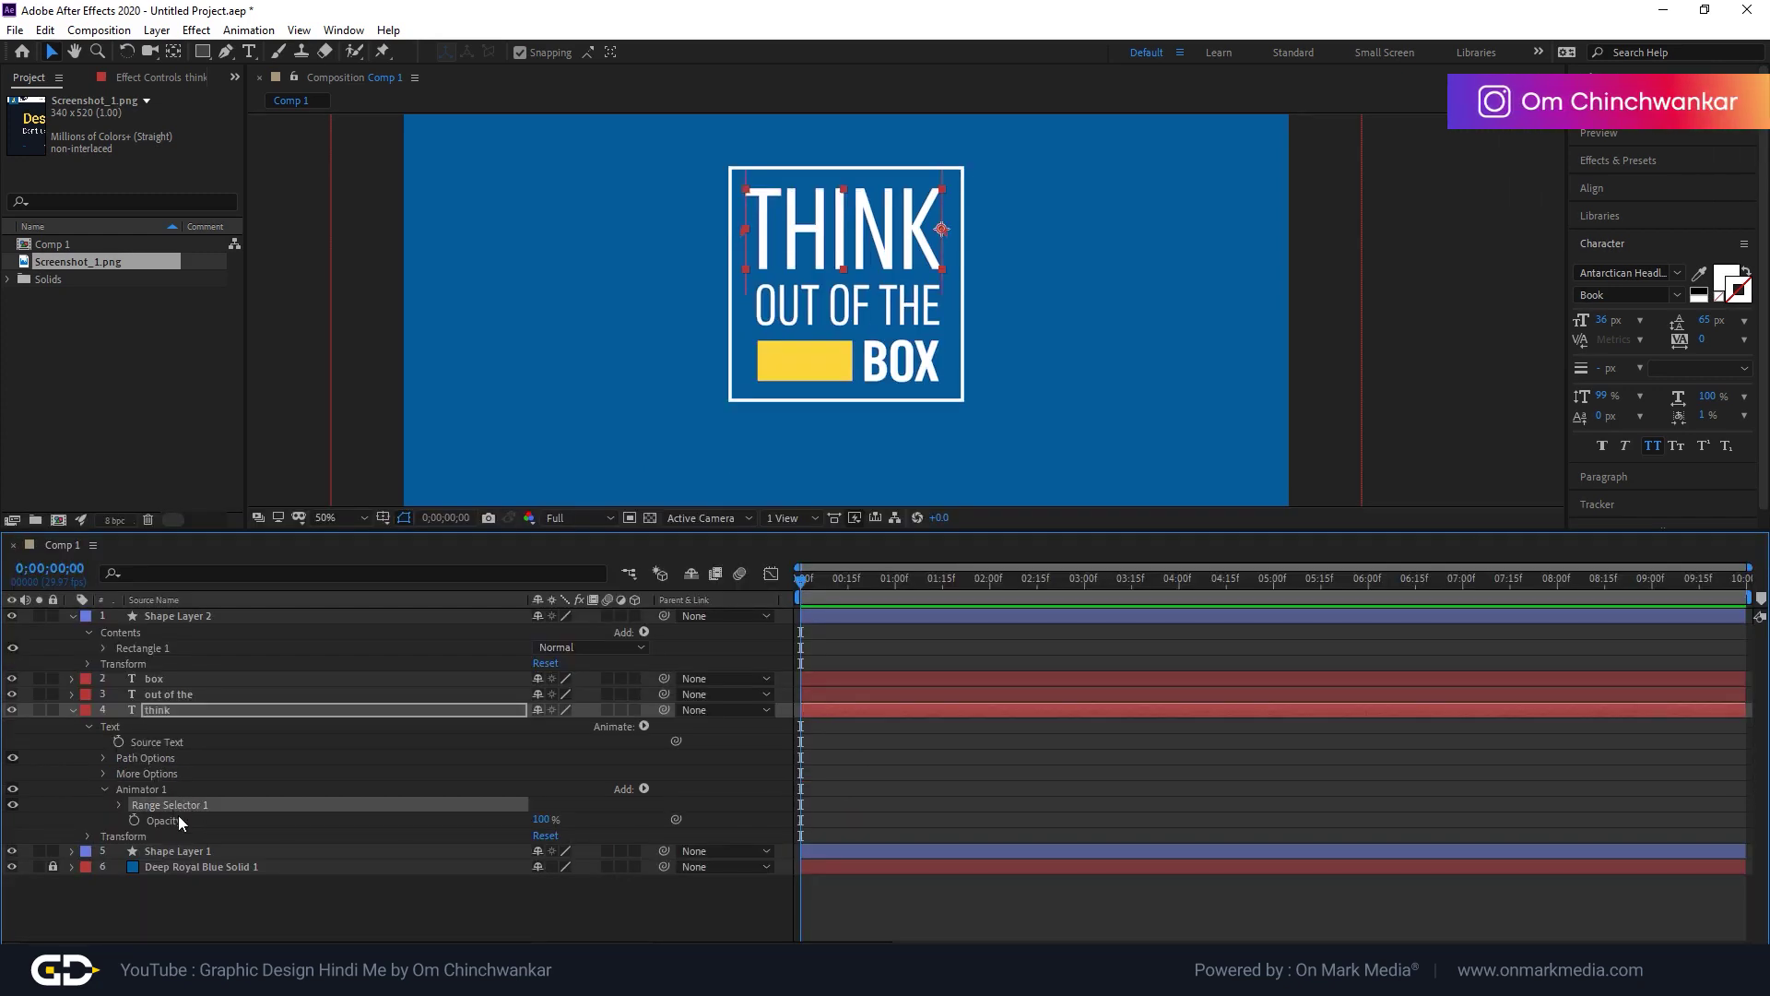
left_click(302, 820)
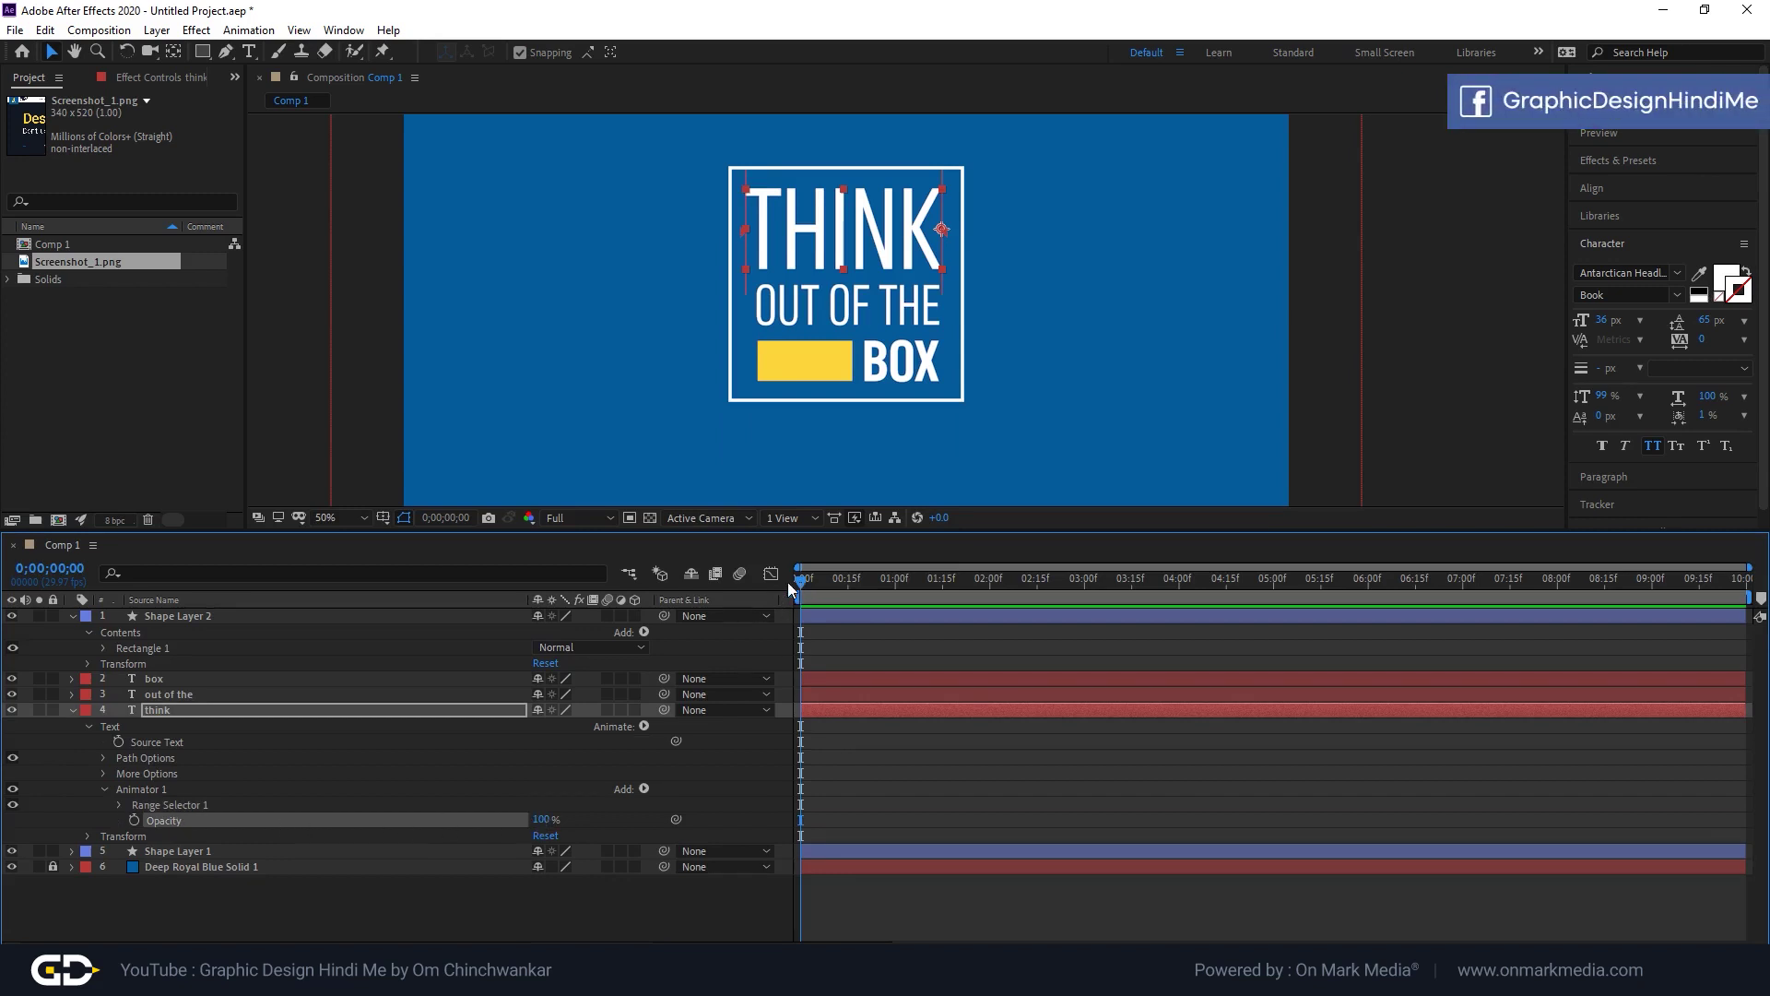
Keyframe the "think" animator's Opacity from 0% at the first frame to 100% at frame 12.
left_click(135, 819)
left_click(540, 820)
type("0")
key("Return")
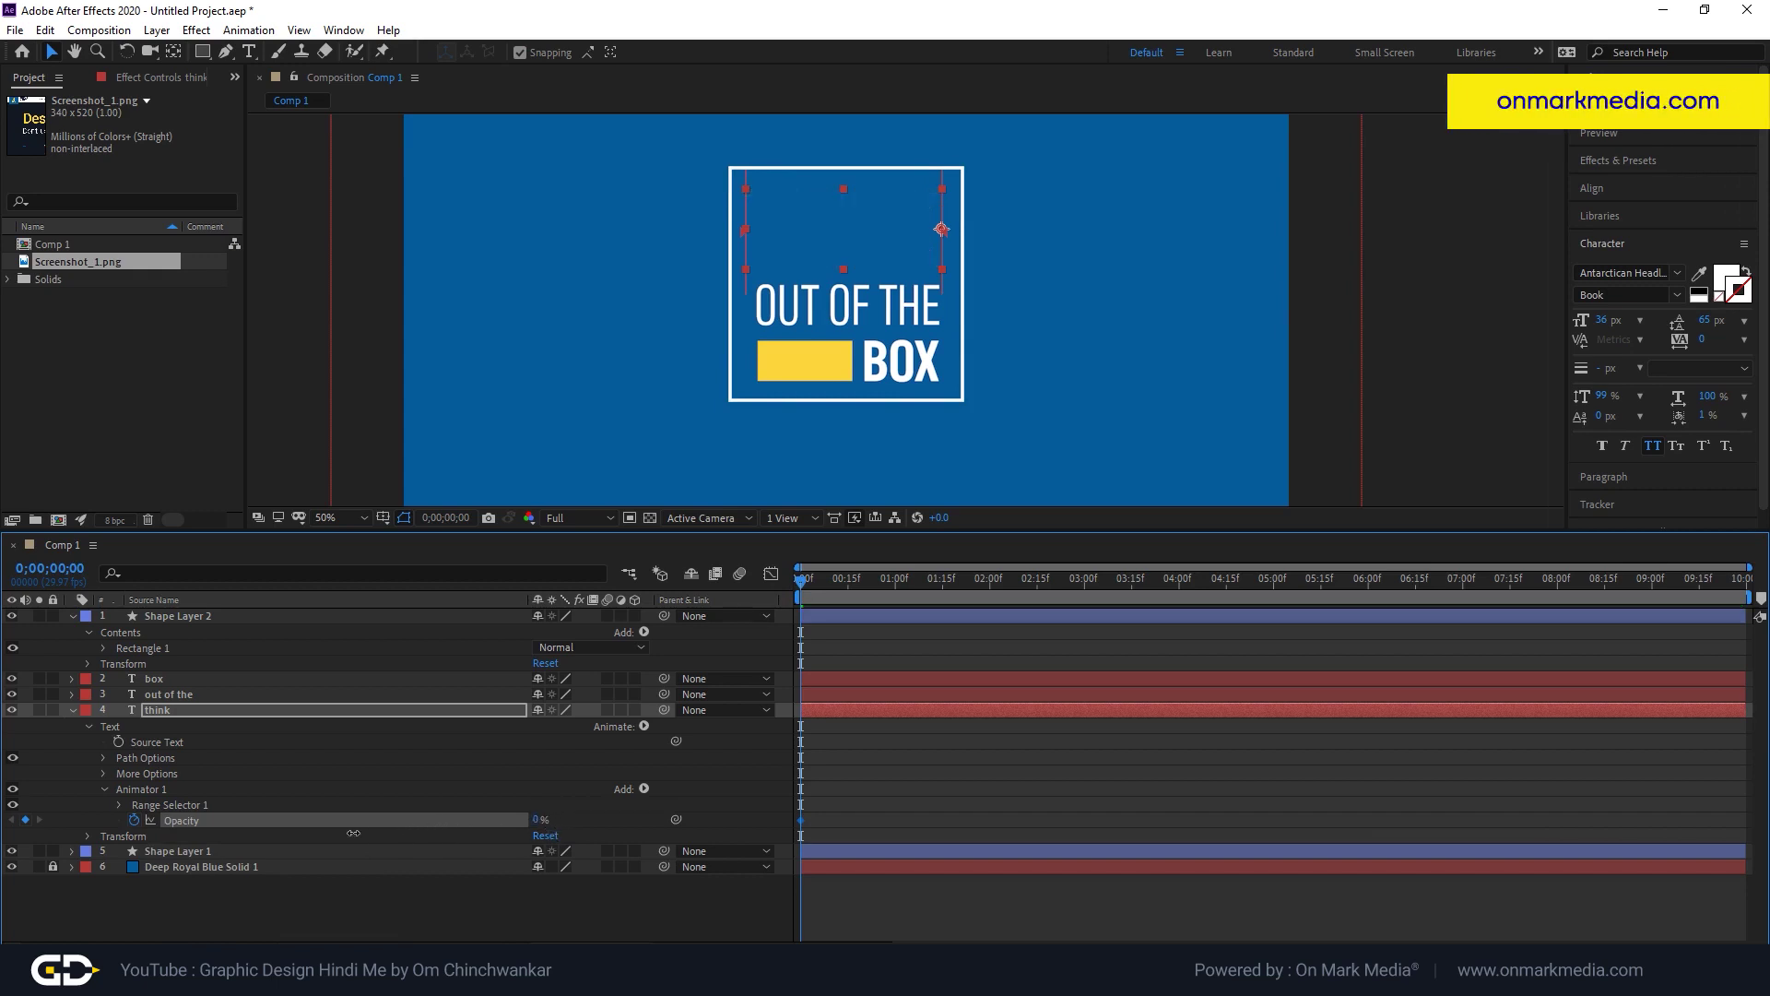
left_click_drag(801, 579, 839, 584)
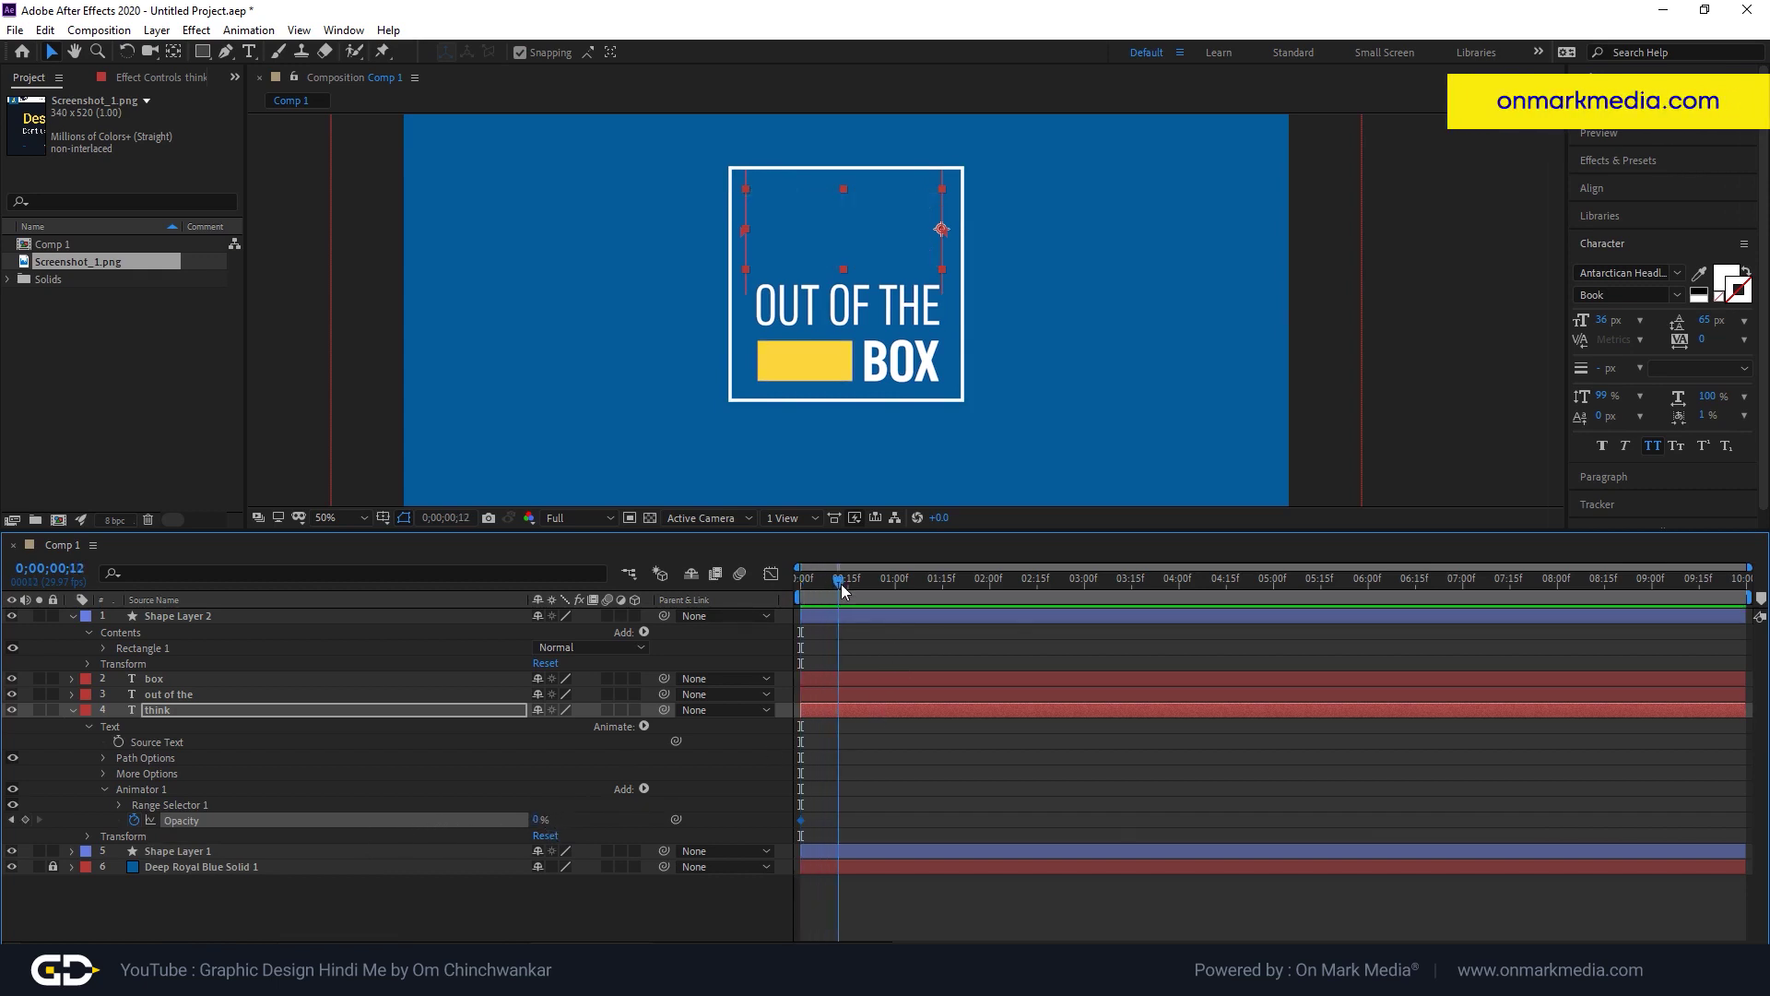
left_click(540, 820)
type("100")
key("Return")
key("Home")
mouse_move(801, 580)
left_mouse_down()
mouse_move(848, 581)
mouse_move(776, 584)
left_mouse_up()
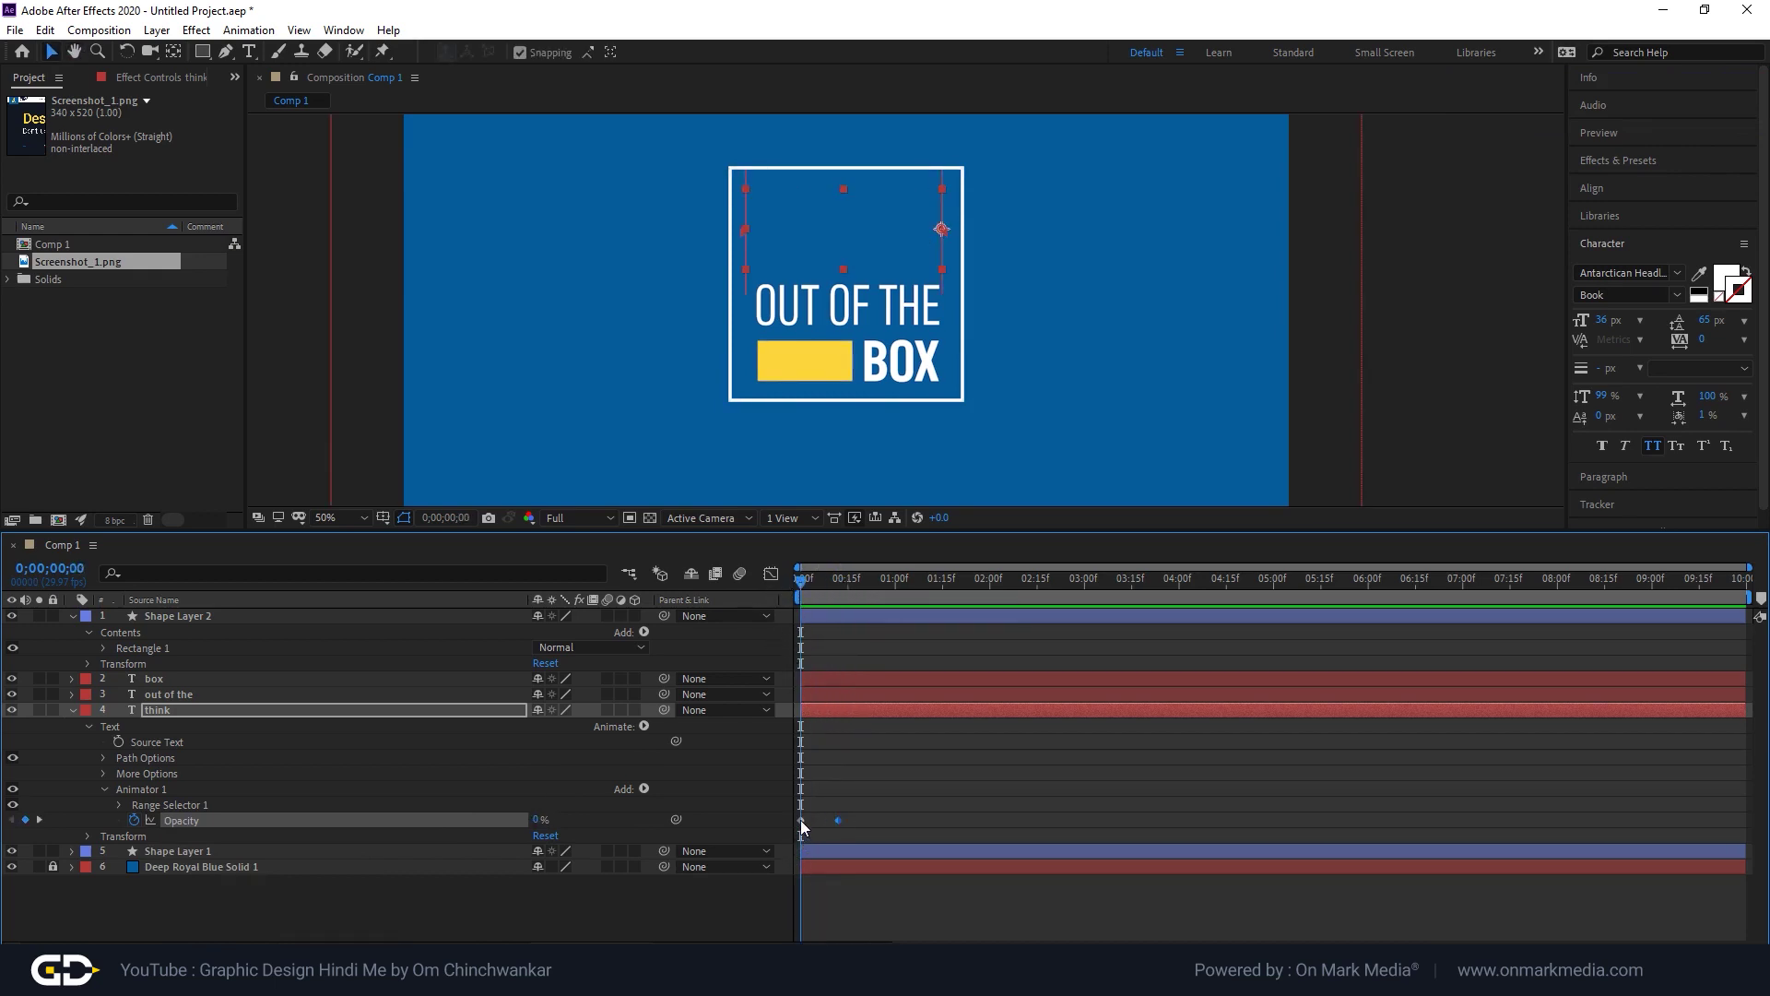
Expand Range Selector 1 of the "think" animator and try varying its Start and End values.
left_click(120, 805)
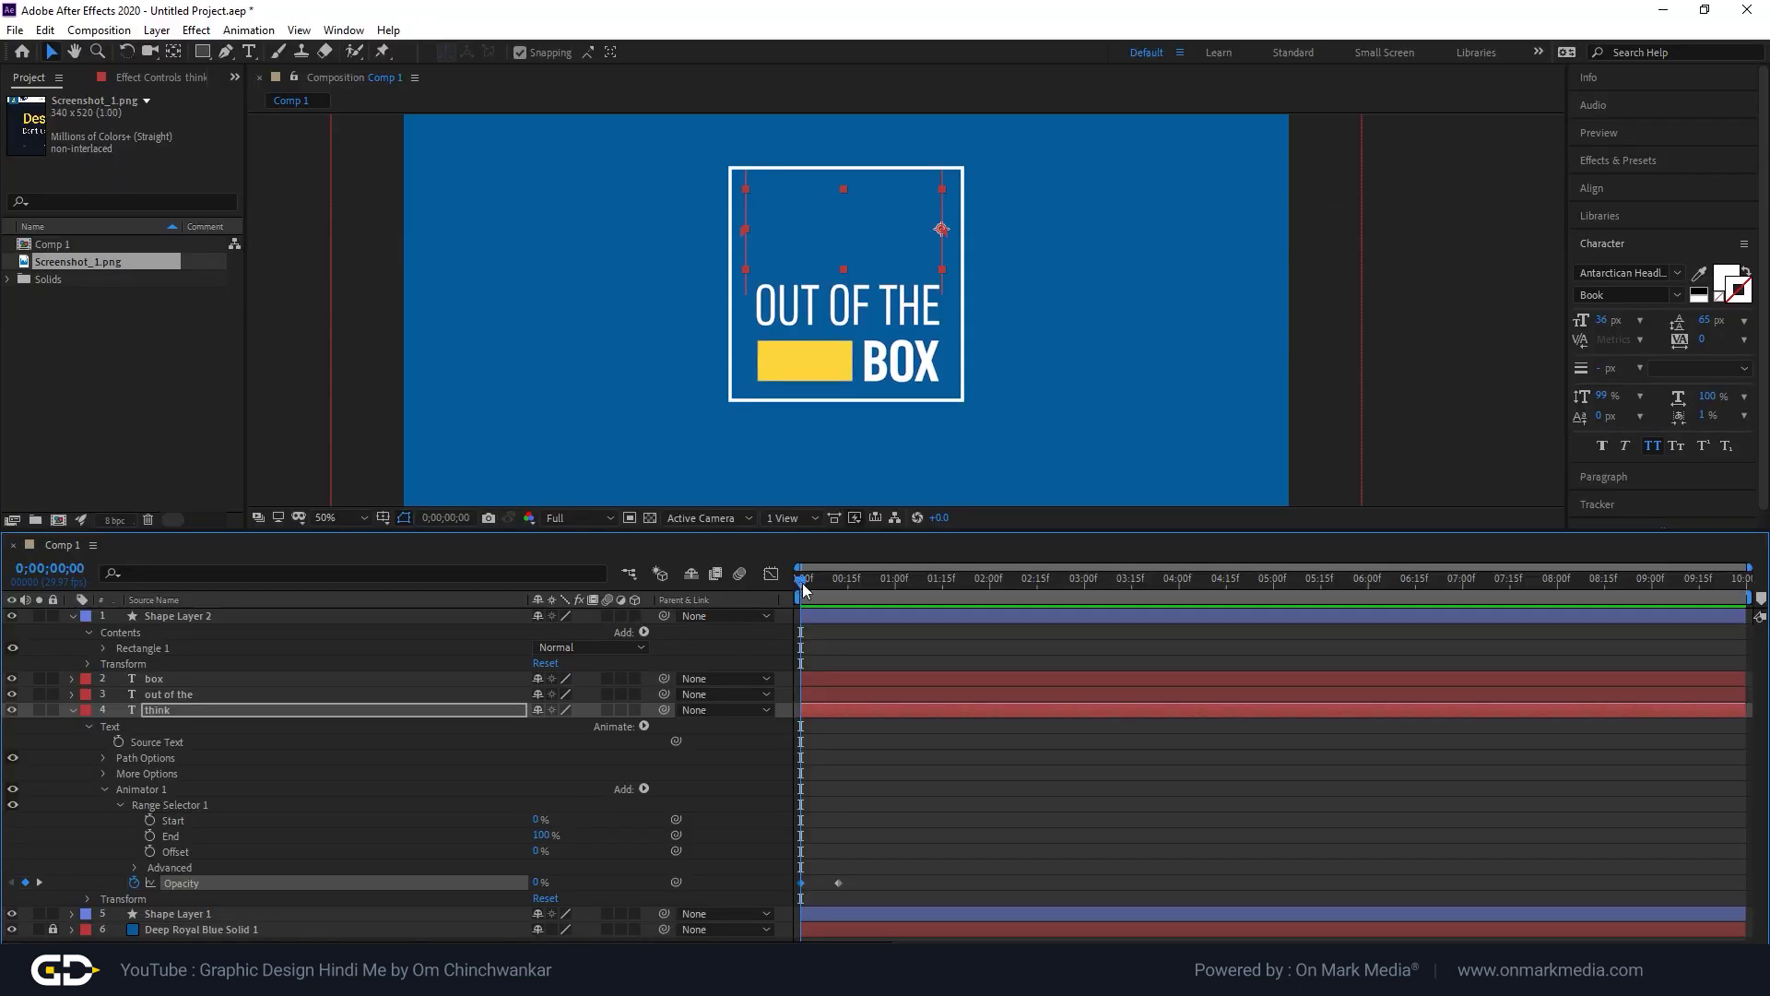
mouse_move(793, 588)
left_mouse_down()
mouse_move(839, 594)
mouse_move(789, 598)
left_mouse_up()
left_click_drag(538, 823, 335, 836)
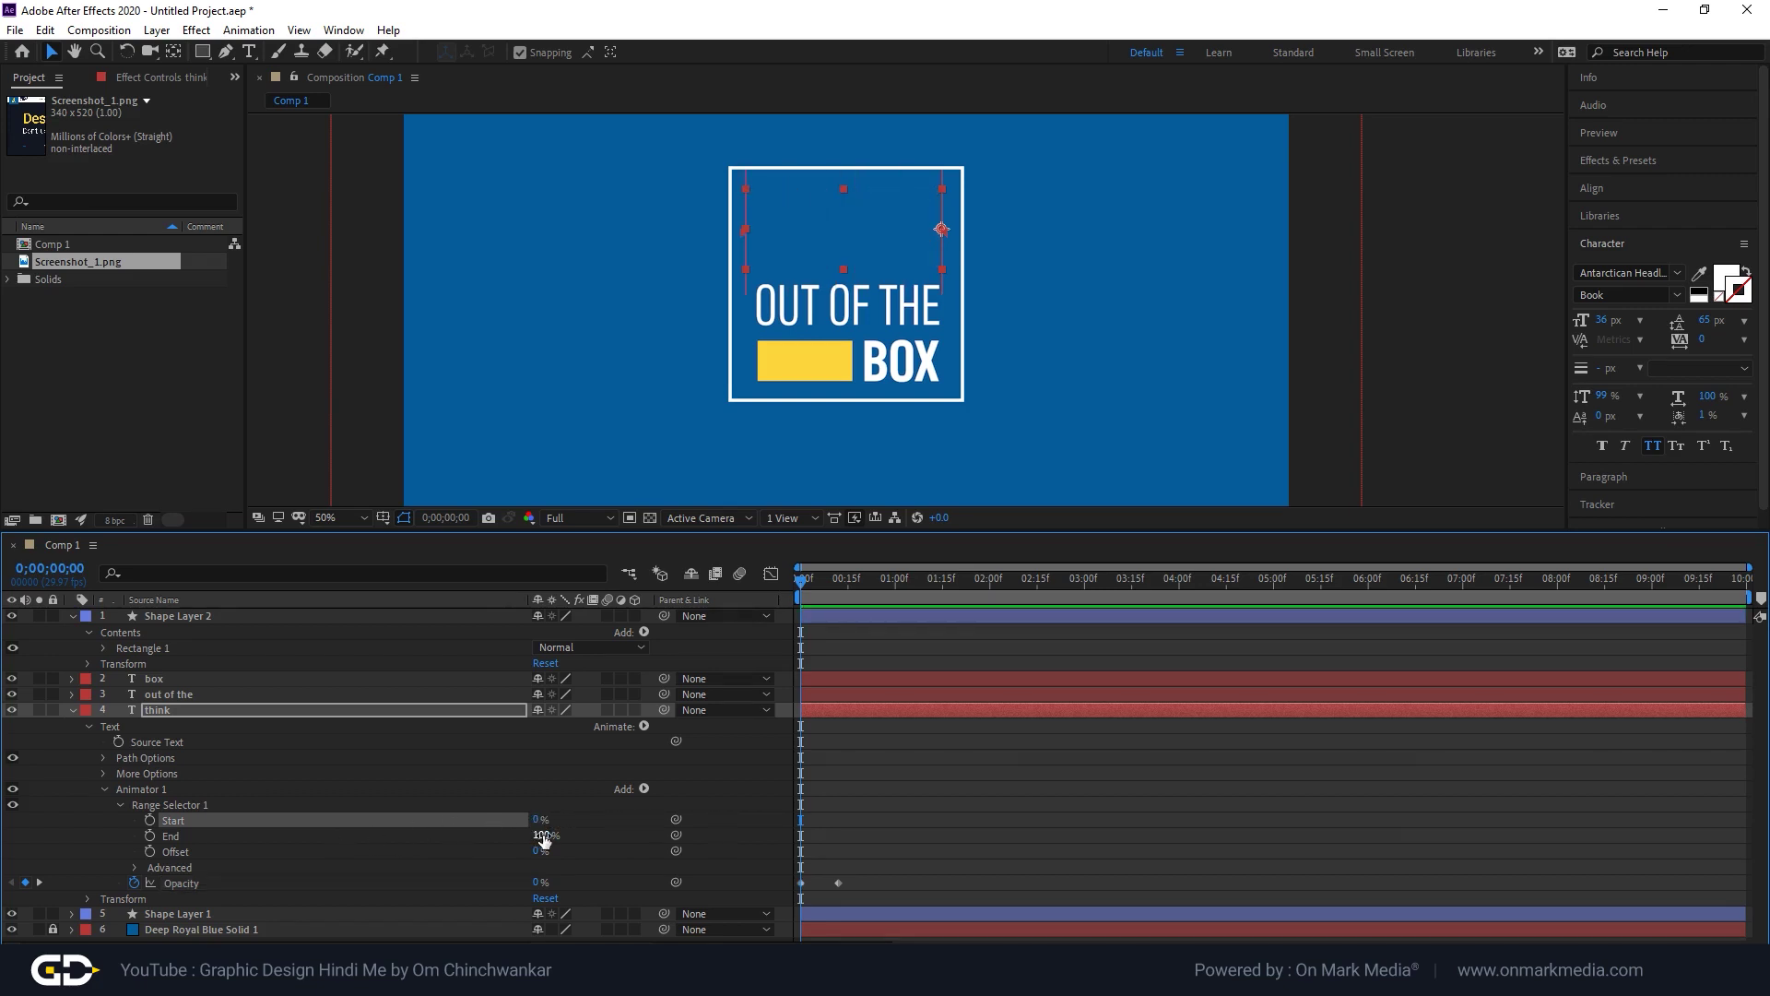
mouse_move(543, 836)
left_mouse_down()
mouse_move(454, 842)
mouse_move(601, 834)
left_mouse_up()
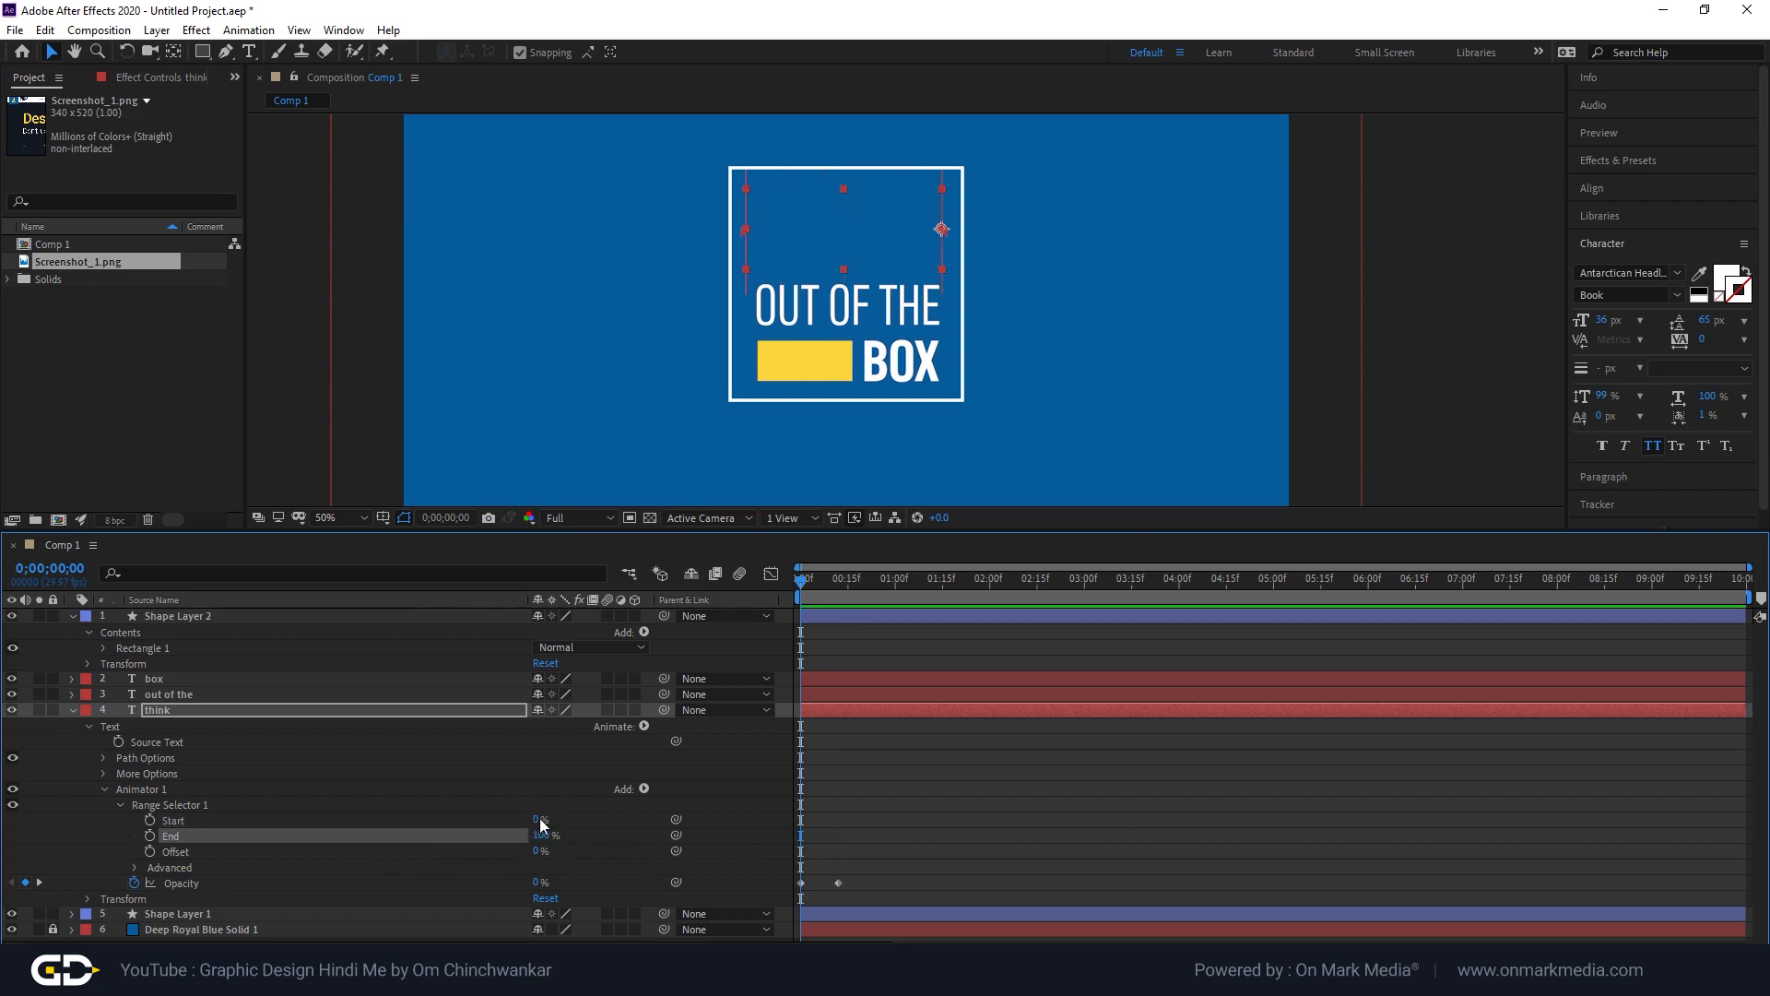
Try animating the range selector's Start, keyframed from 0% at the first frame to a higher value, and scrub the result.
left_click(149, 820)
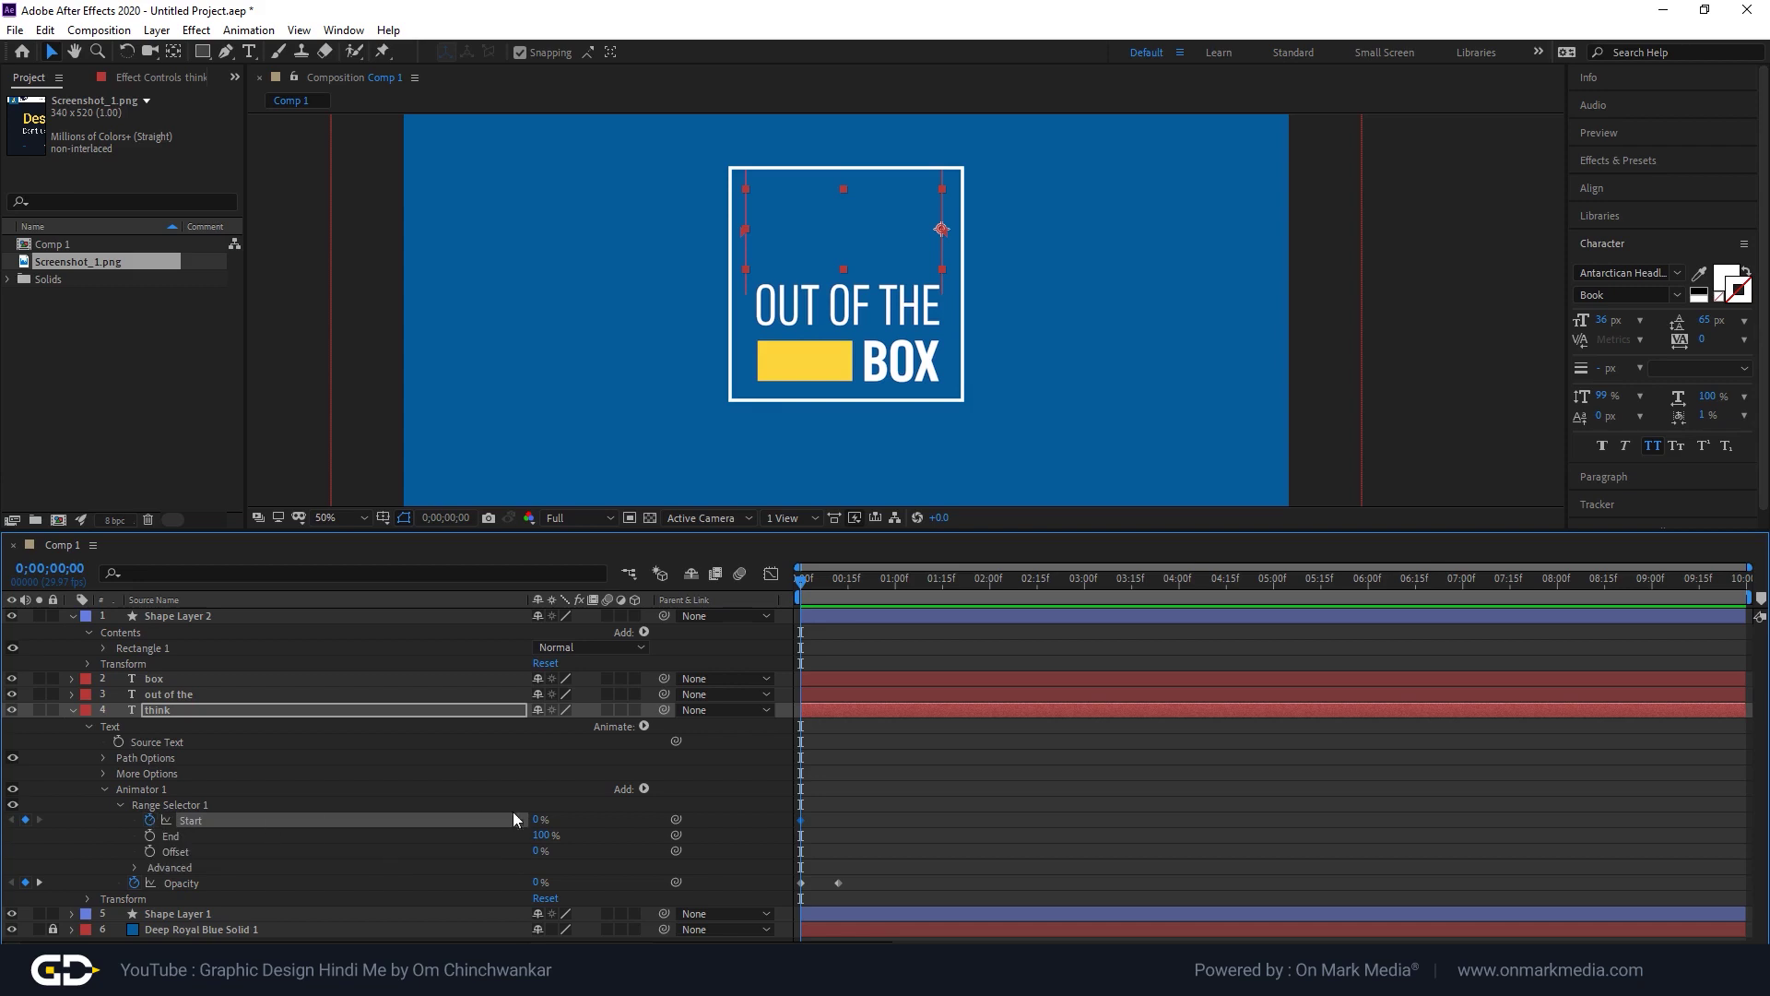
left_click_drag(794, 590, 845, 596)
left_click_drag(540, 819, 737, 814)
mouse_move(838, 580)
left_mouse_down()
mouse_move(789, 582)
mouse_move(855, 599)
mouse_move(767, 595)
mouse_move(819, 599)
left_mouse_up()
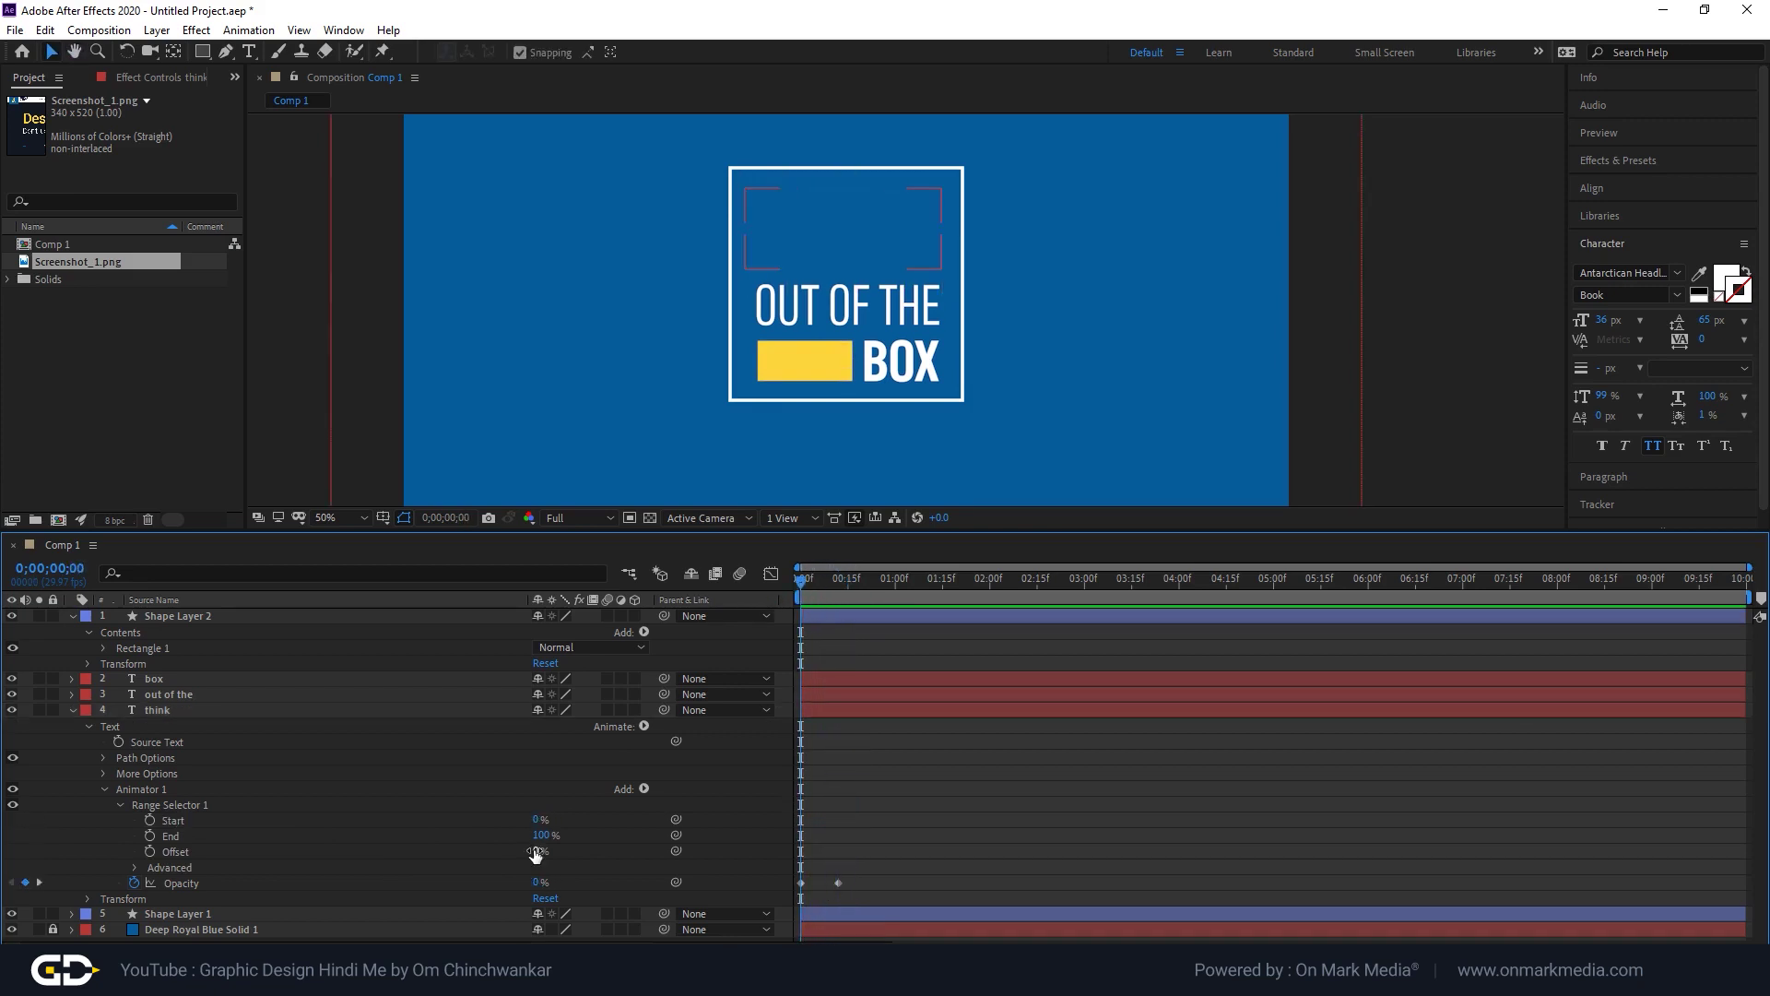
Try an Offset of 10% on the "think" range selector, and reset it to 0%.
mouse_move(538, 851)
left_mouse_down()
mouse_move(611, 845)
mouse_move(538, 837)
left_mouse_up()
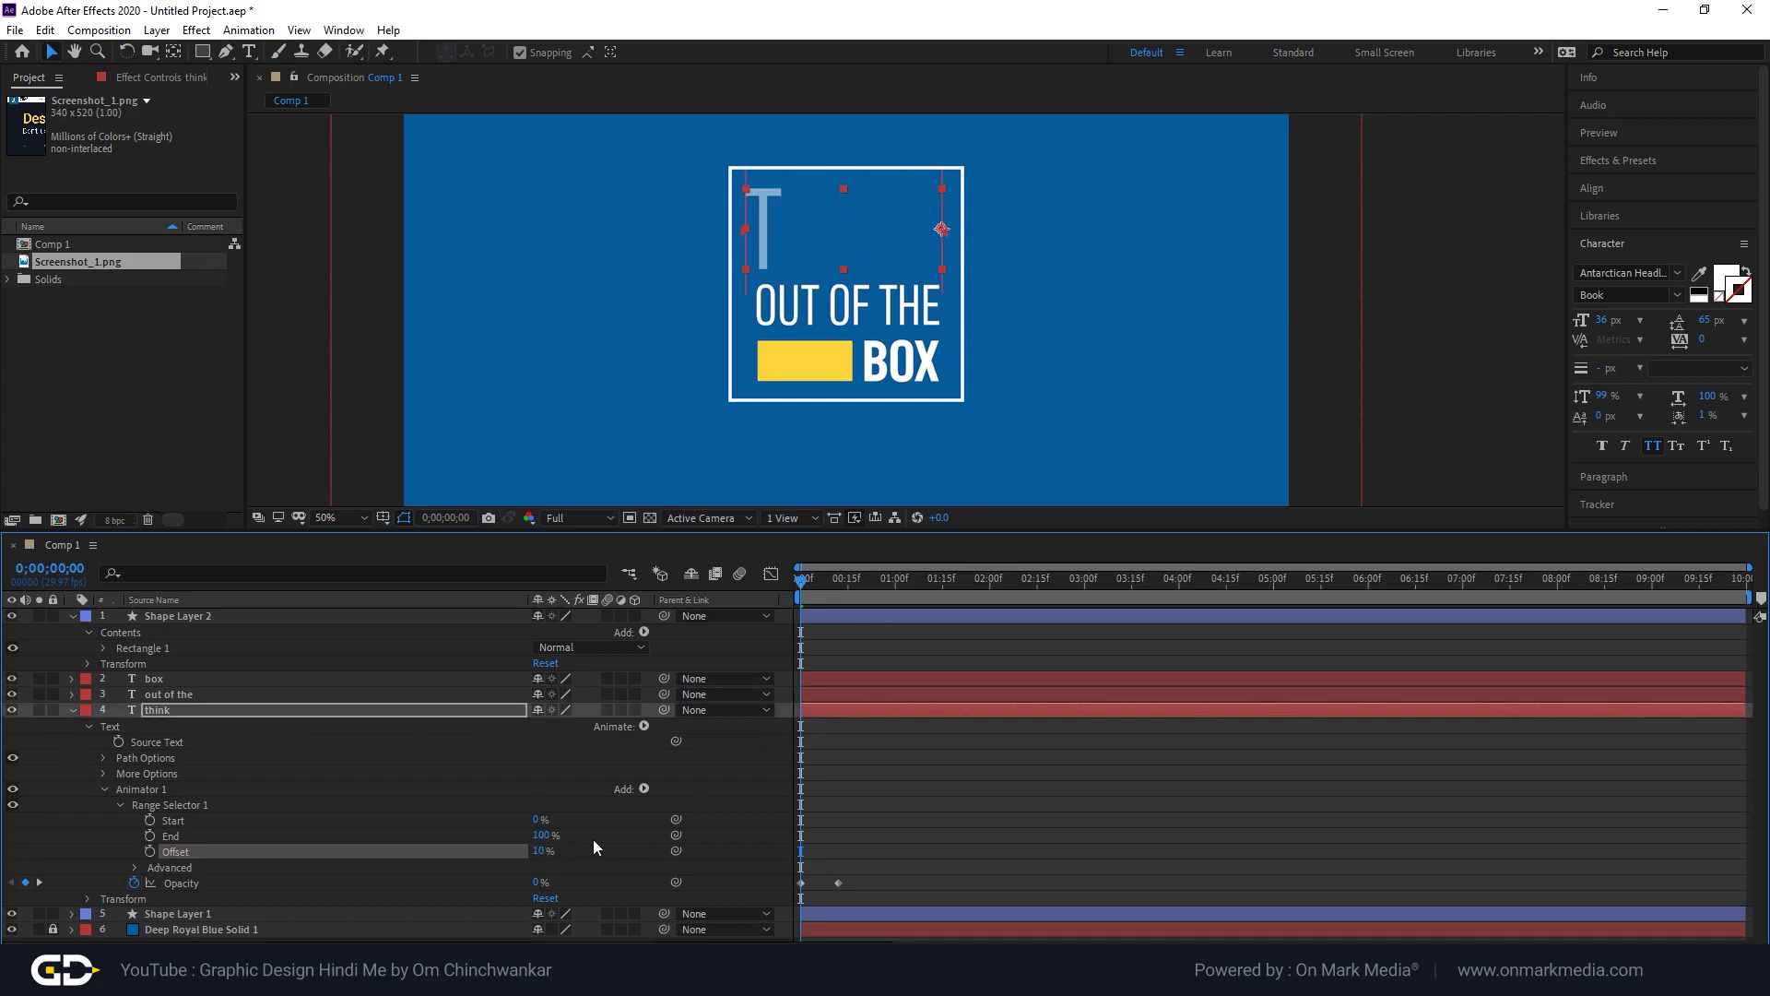
left_click(541, 851)
type("0")
key("Return")
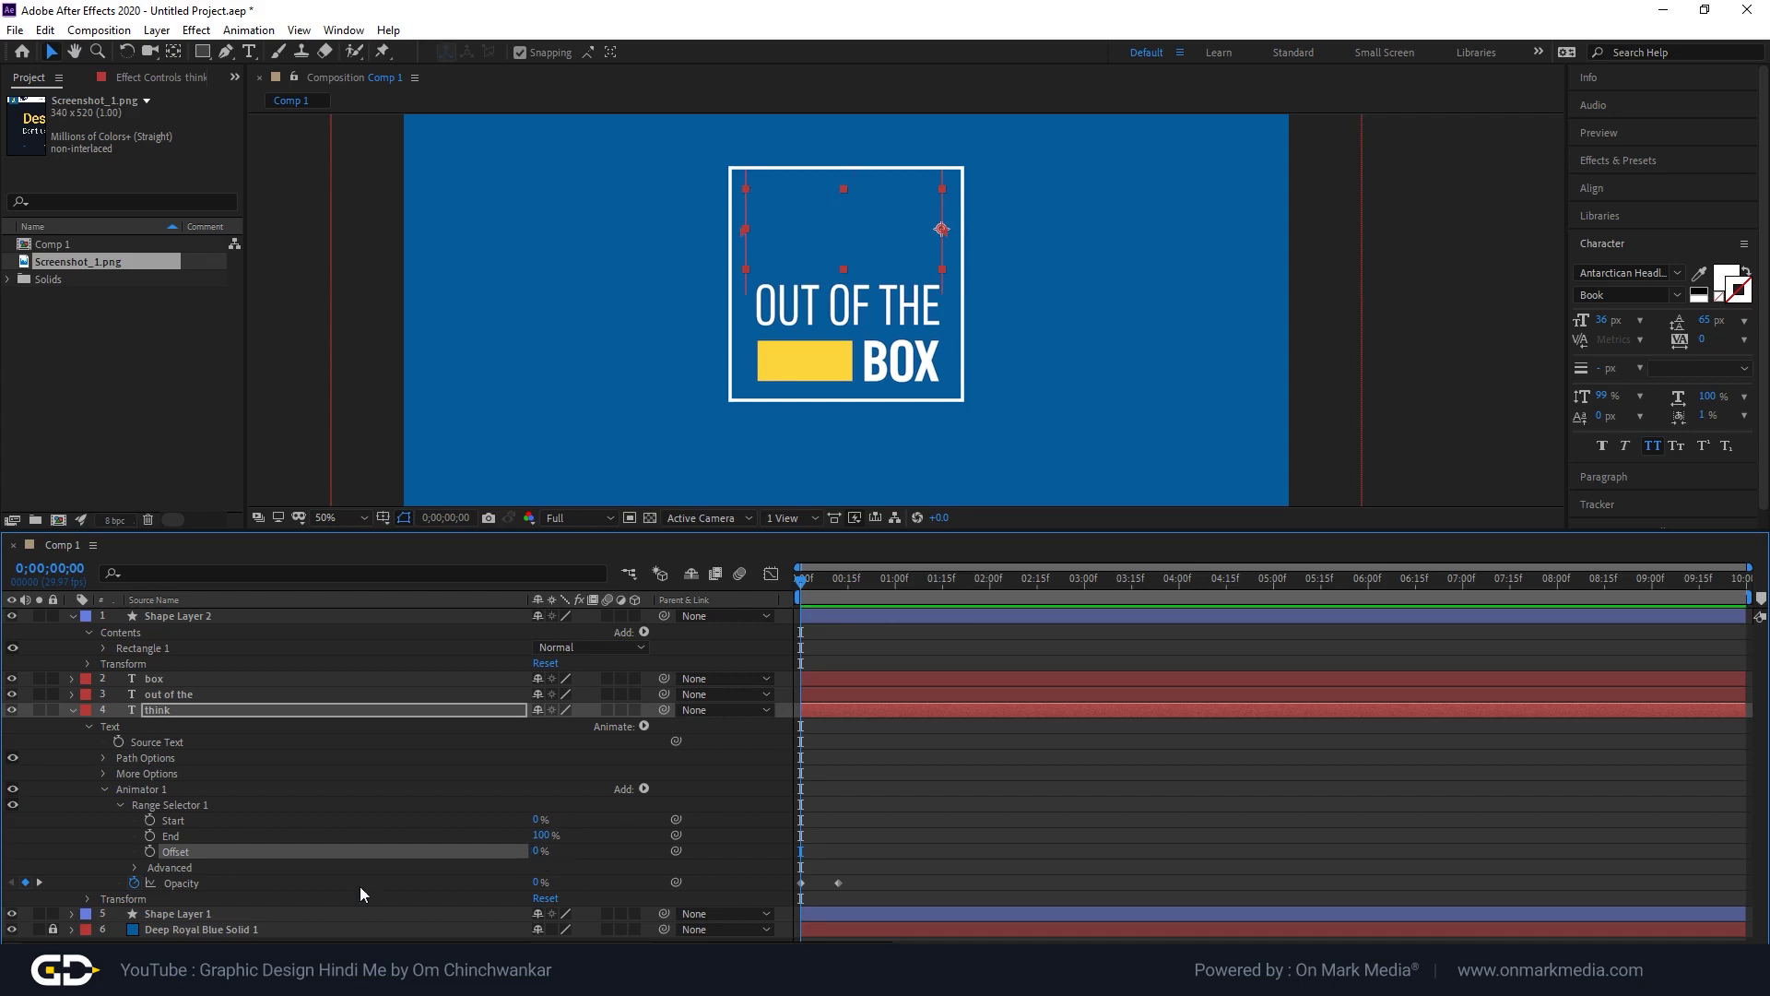
Keyframe the "think" range selector's Offset from 0% at the first frame to 100% at frame 12, delete its Opacity keyframes and preview the animation.
left_click_drag(805, 590, 843, 592)
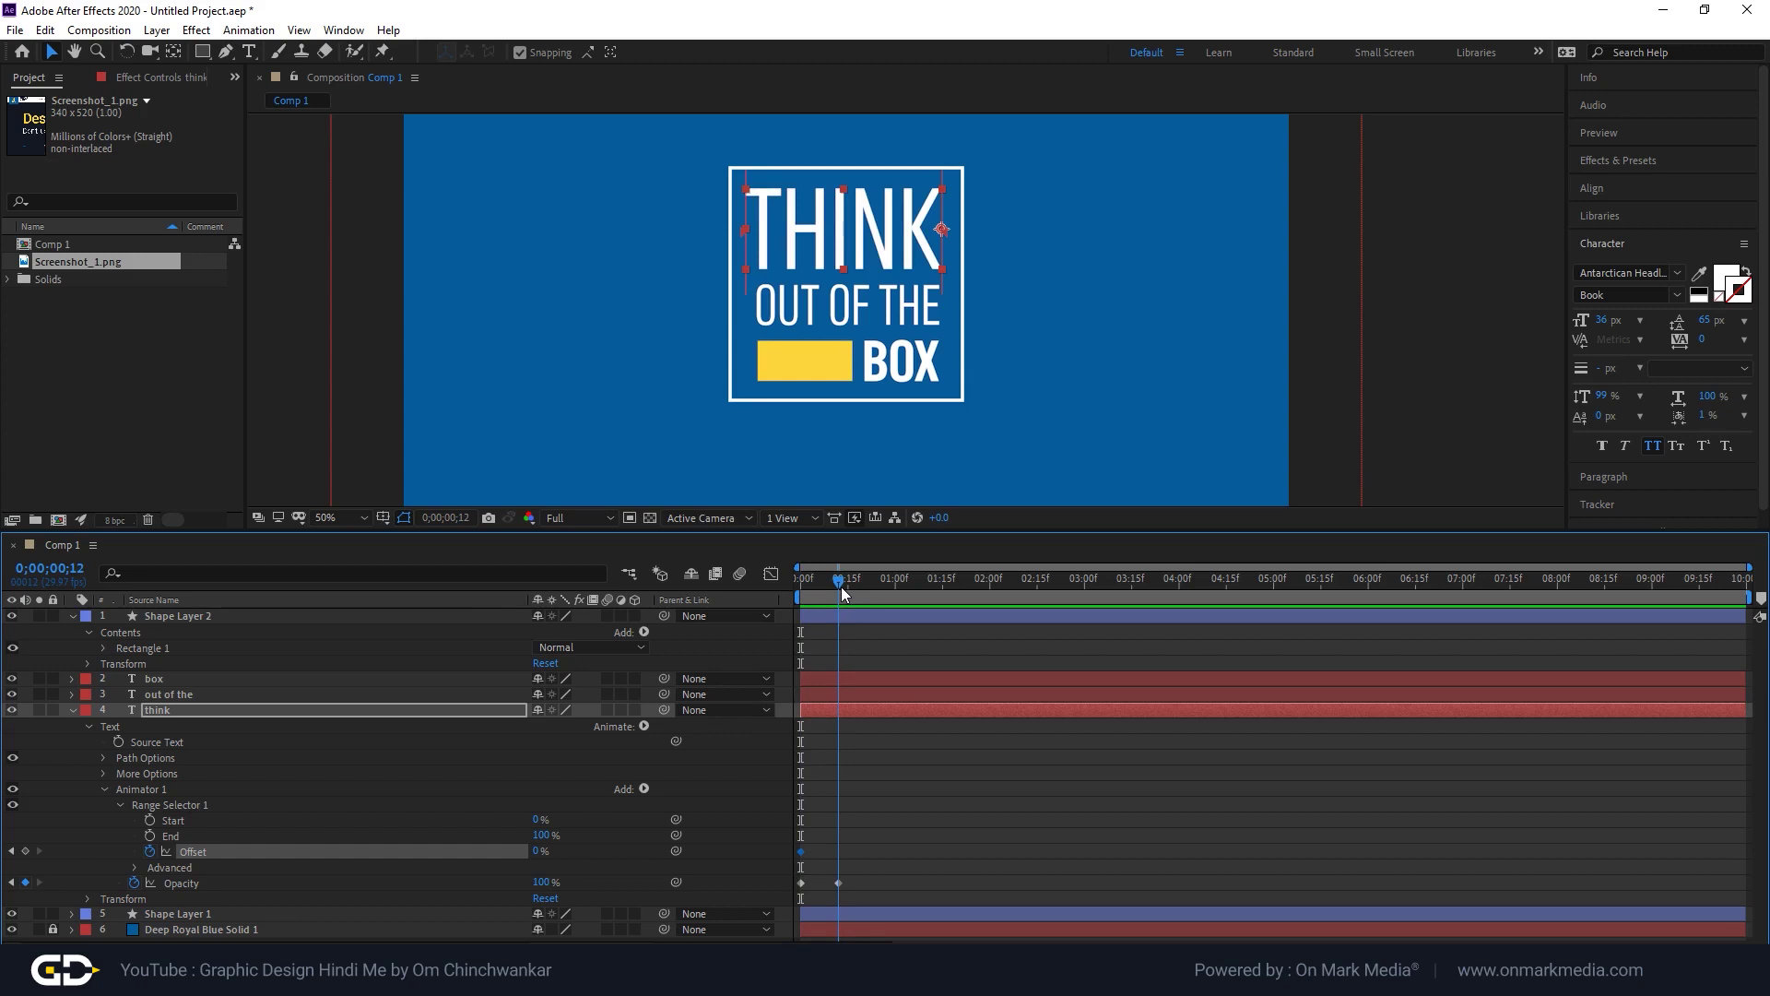
left_click_drag(539, 852, 566, 853)
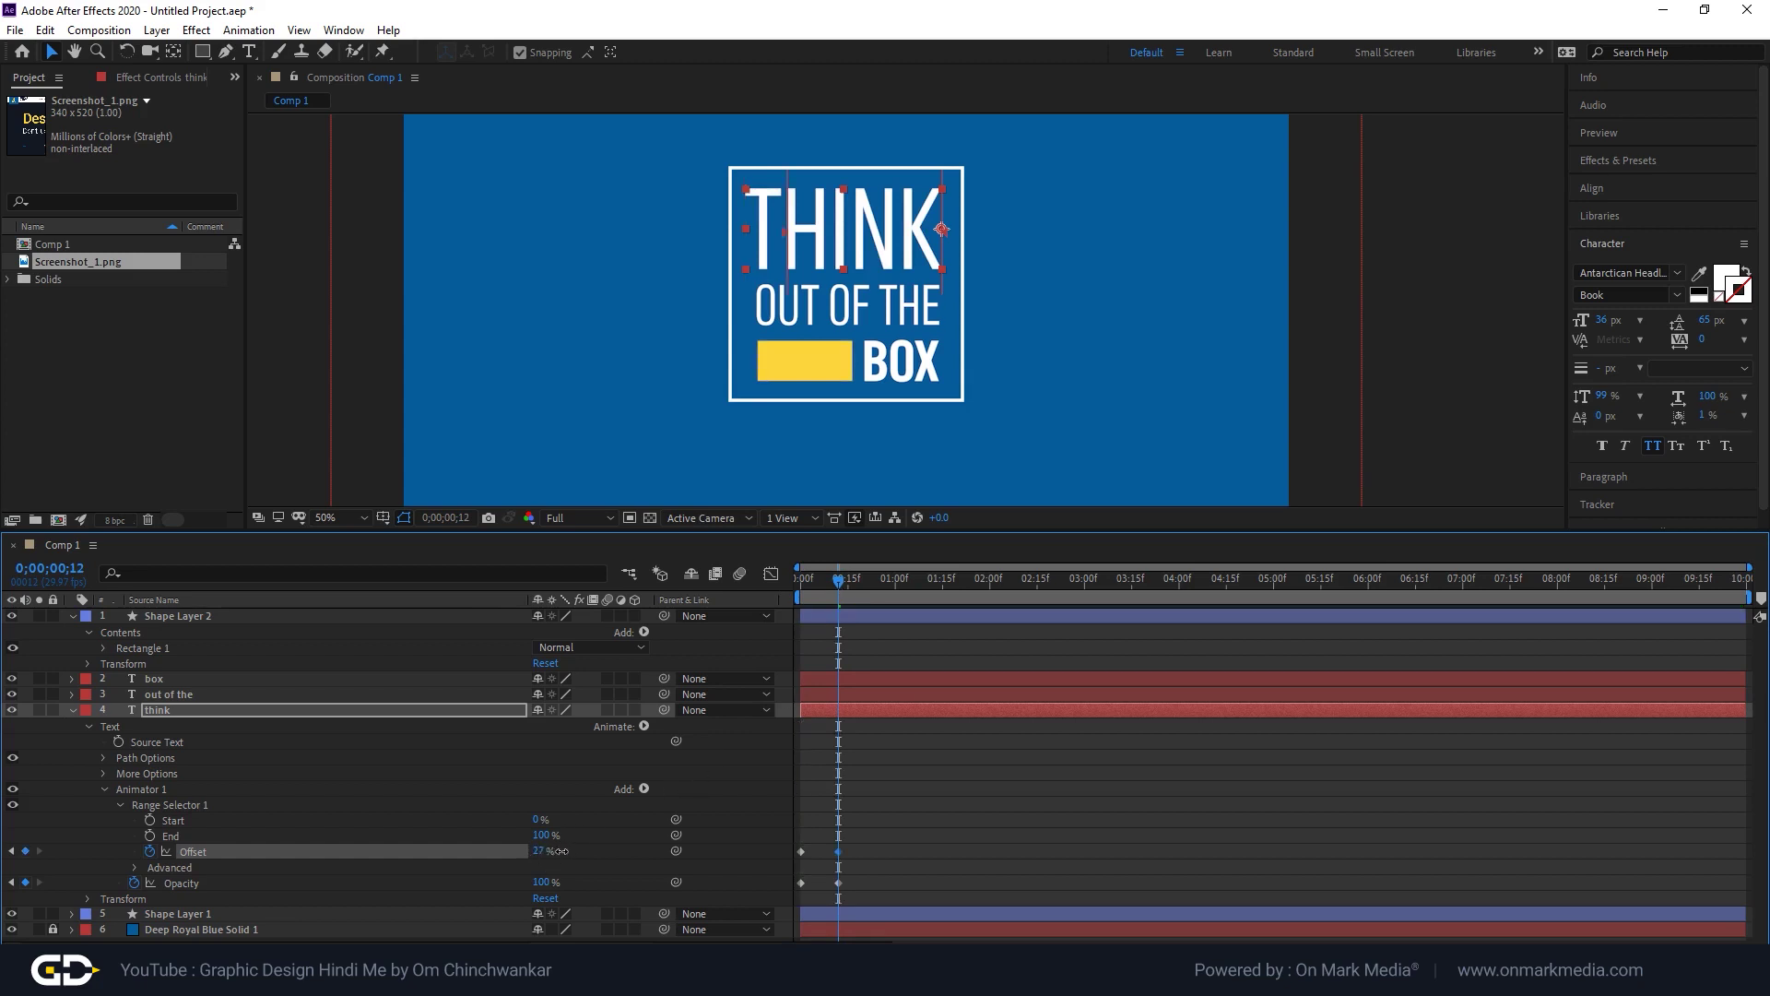
left_click_drag(908, 867, 965, 875)
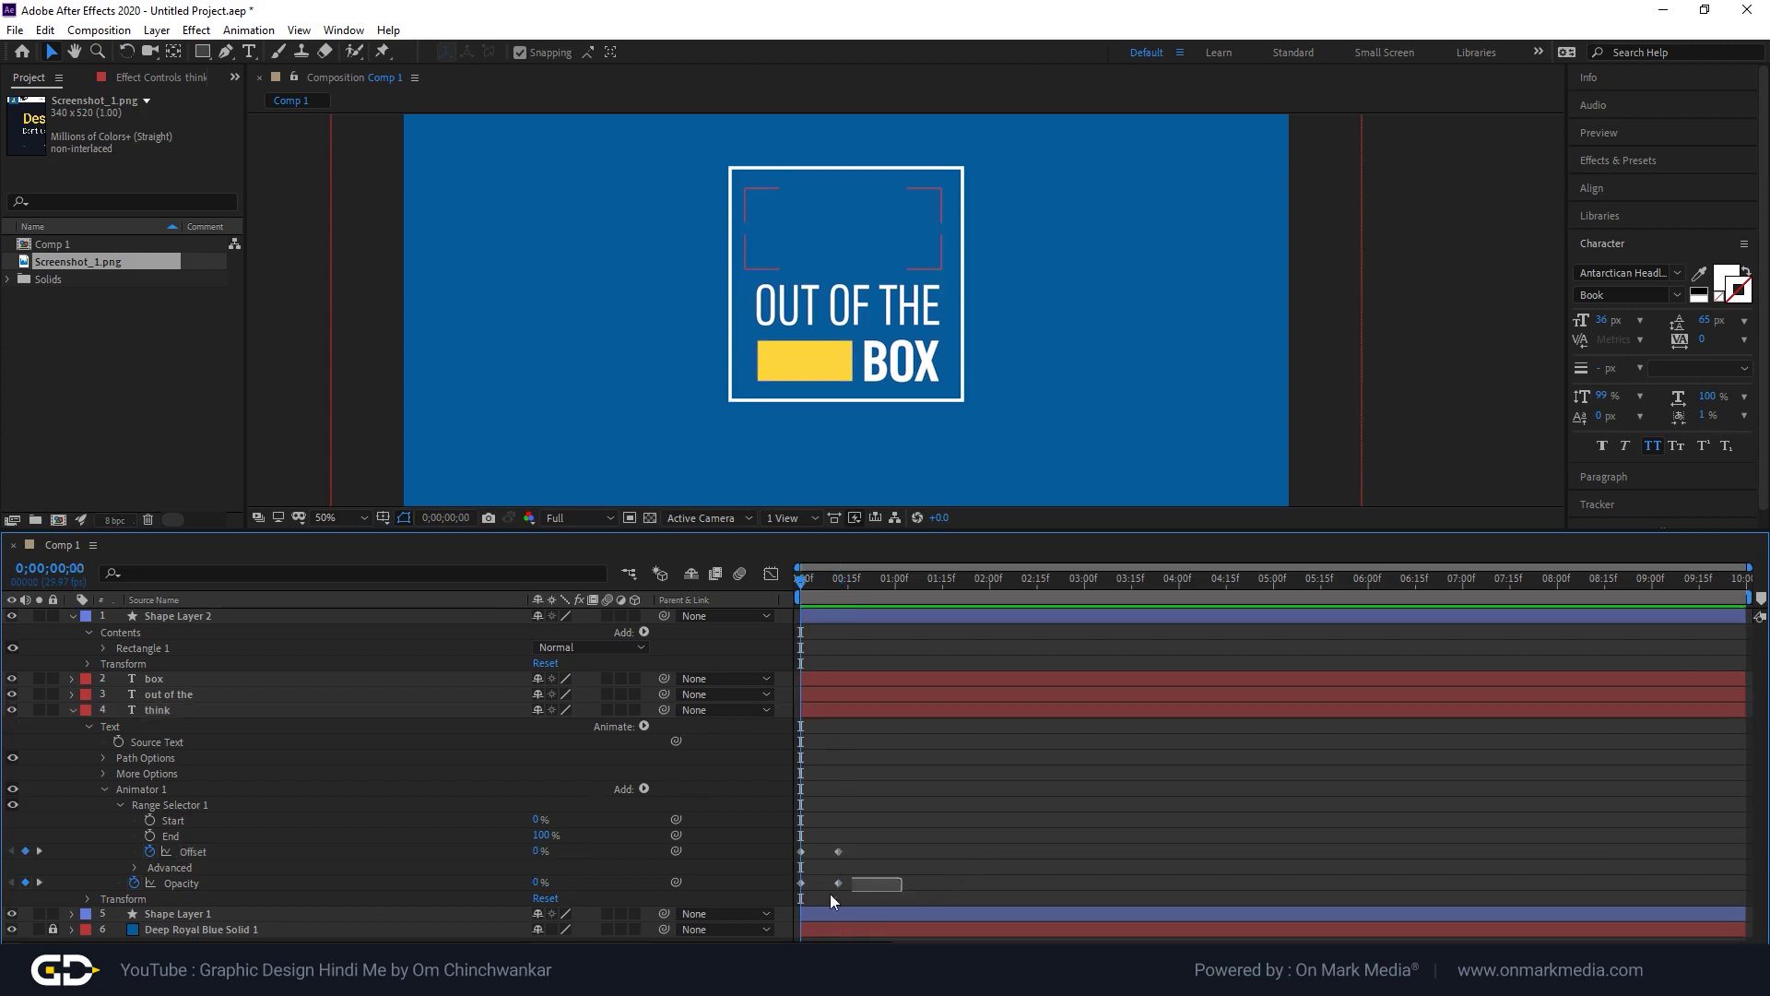
left_click_drag(831, 894, 784, 886)
key("Delete")
key("space")
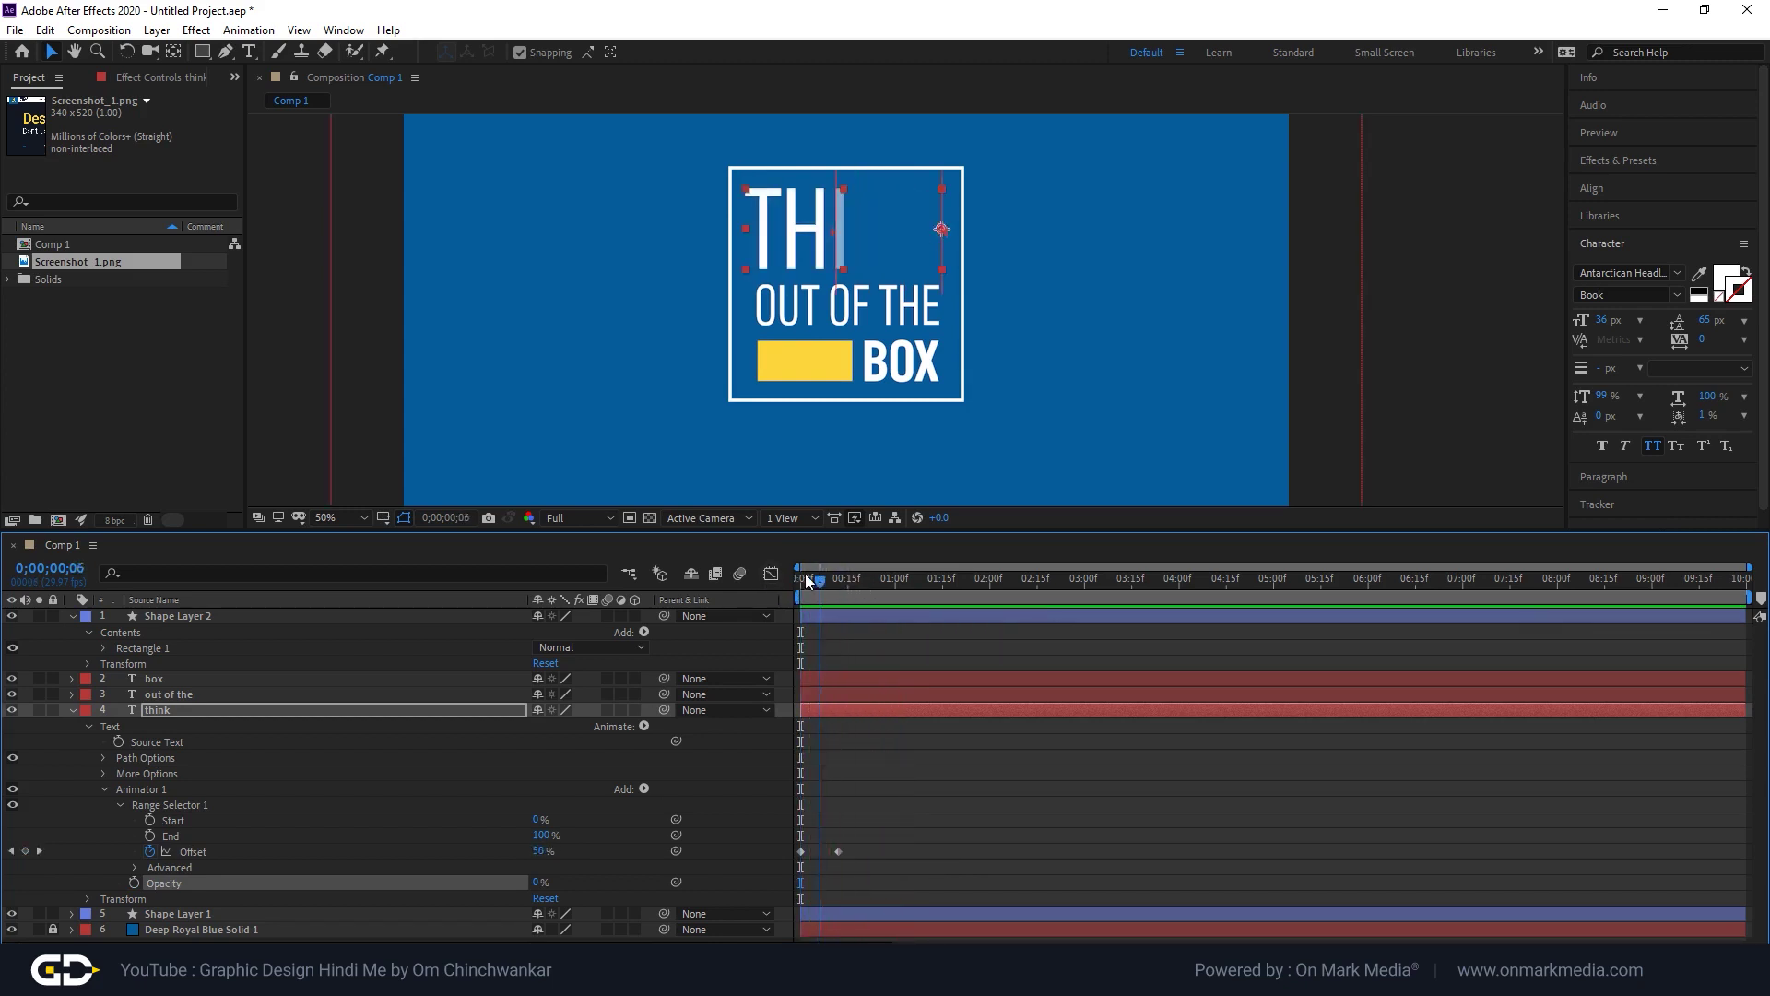
key("space")
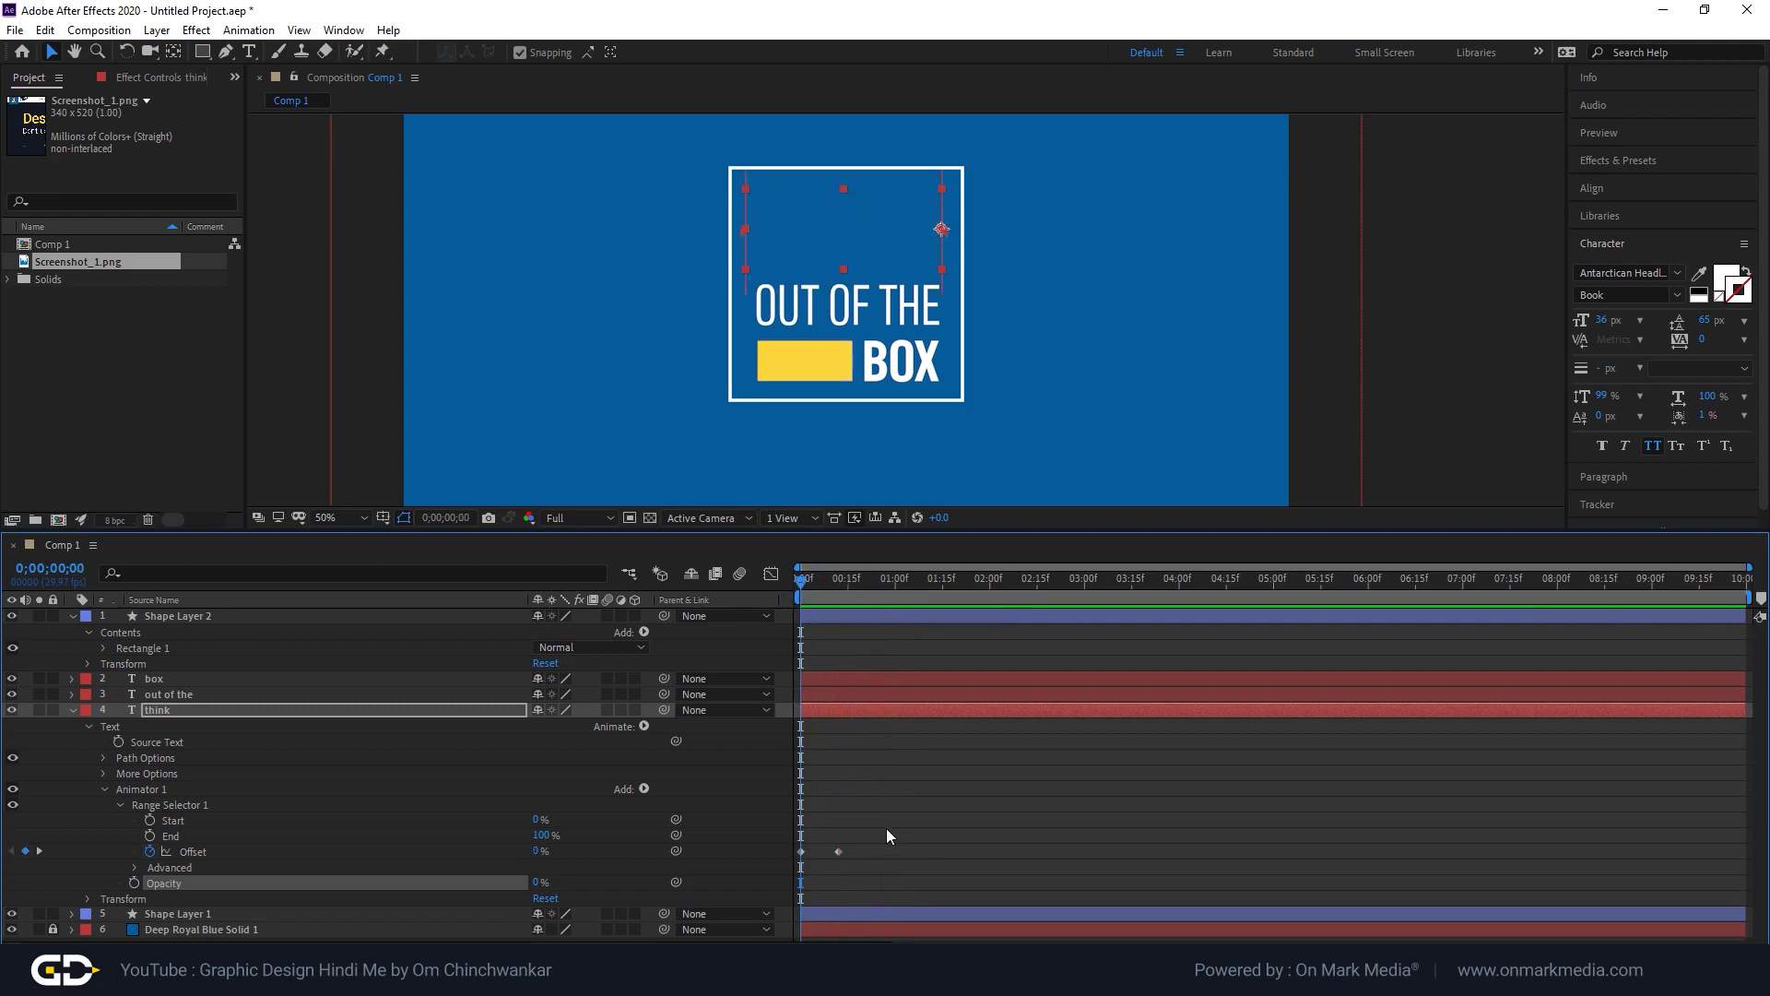
Ease the "think" Offset keyframes with the keyframe assistant and shift them two frames forward so the last one sits at frame 14.
left_click_drag(887, 835, 801, 872)
right_click(838, 852)
mouse_move(946, 841)
left_click(1106, 739)
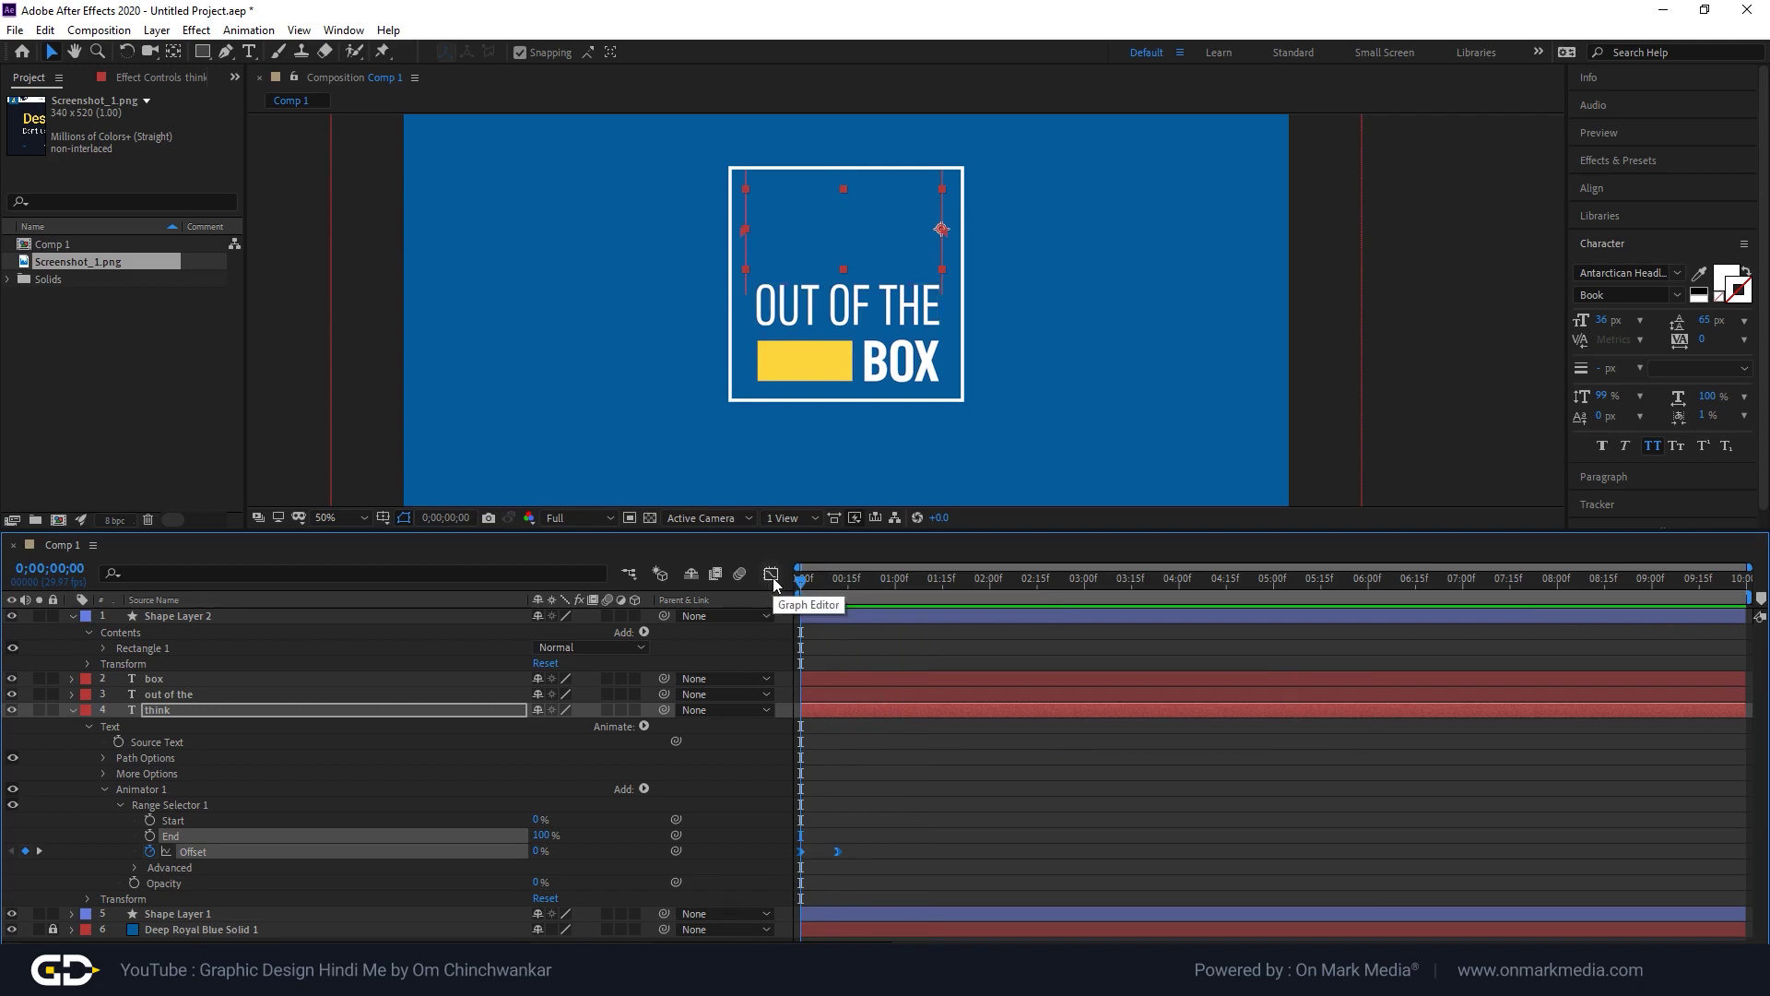
left_click(829, 851)
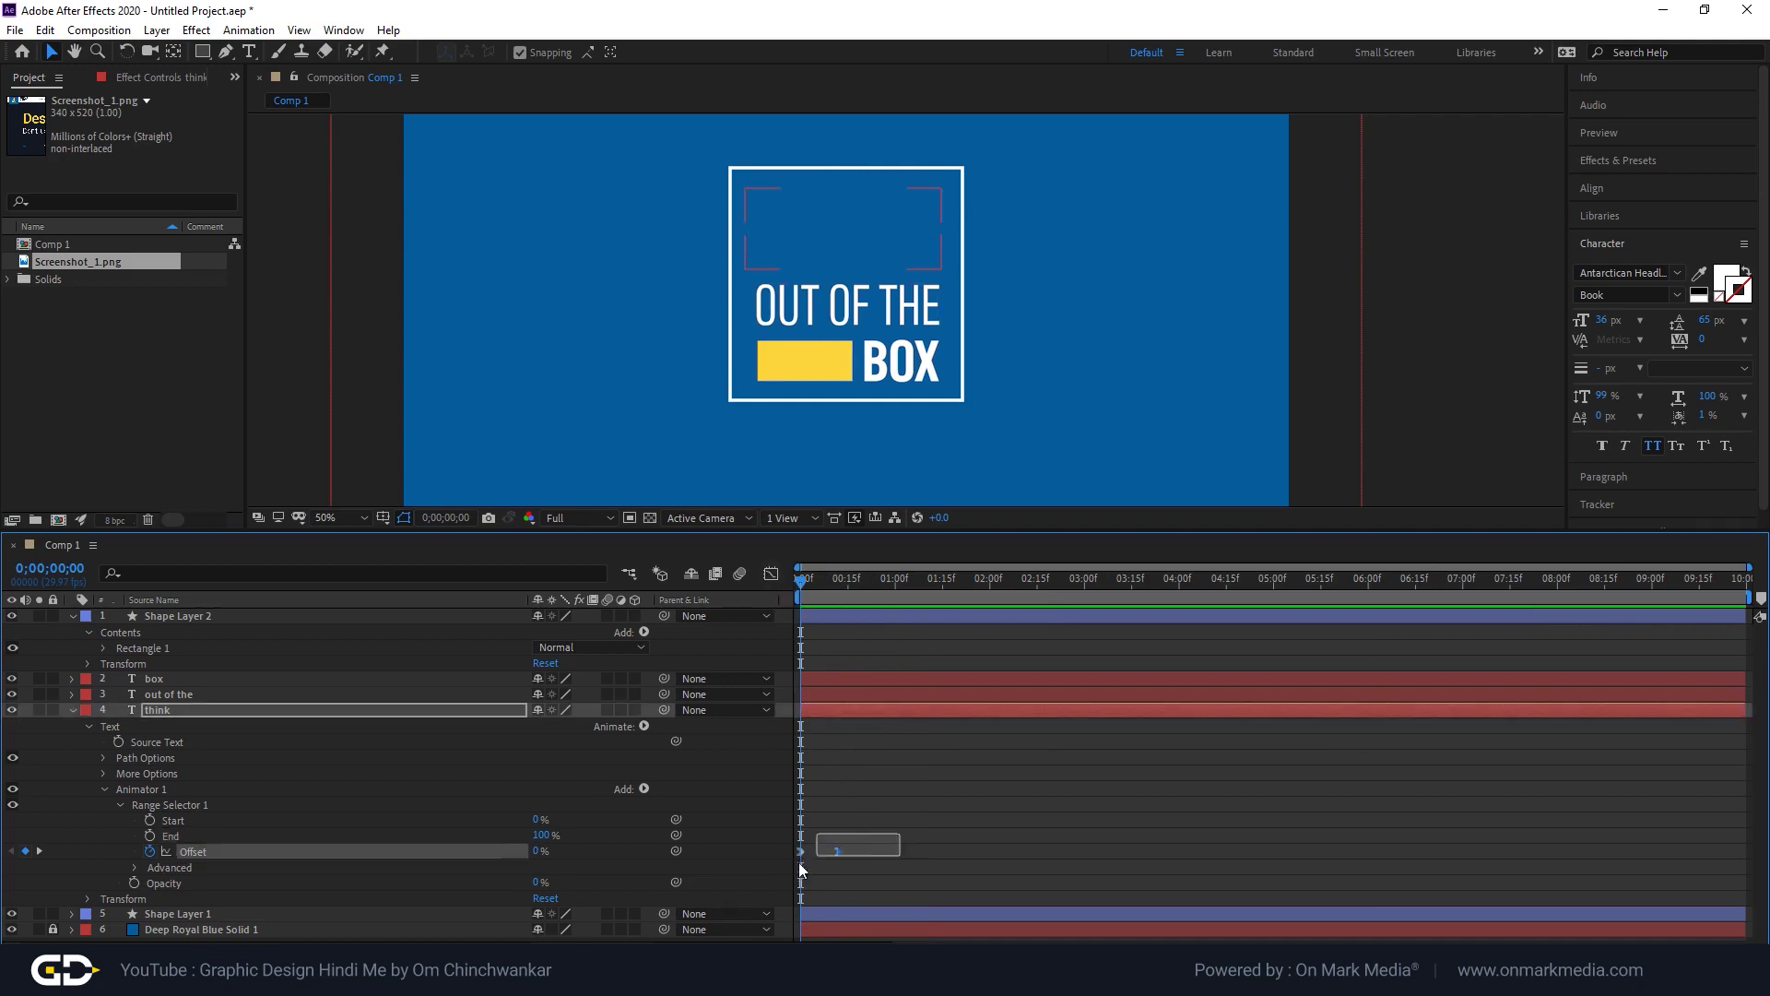
left_click(814, 578)
left_click_drag(837, 578, 767, 599)
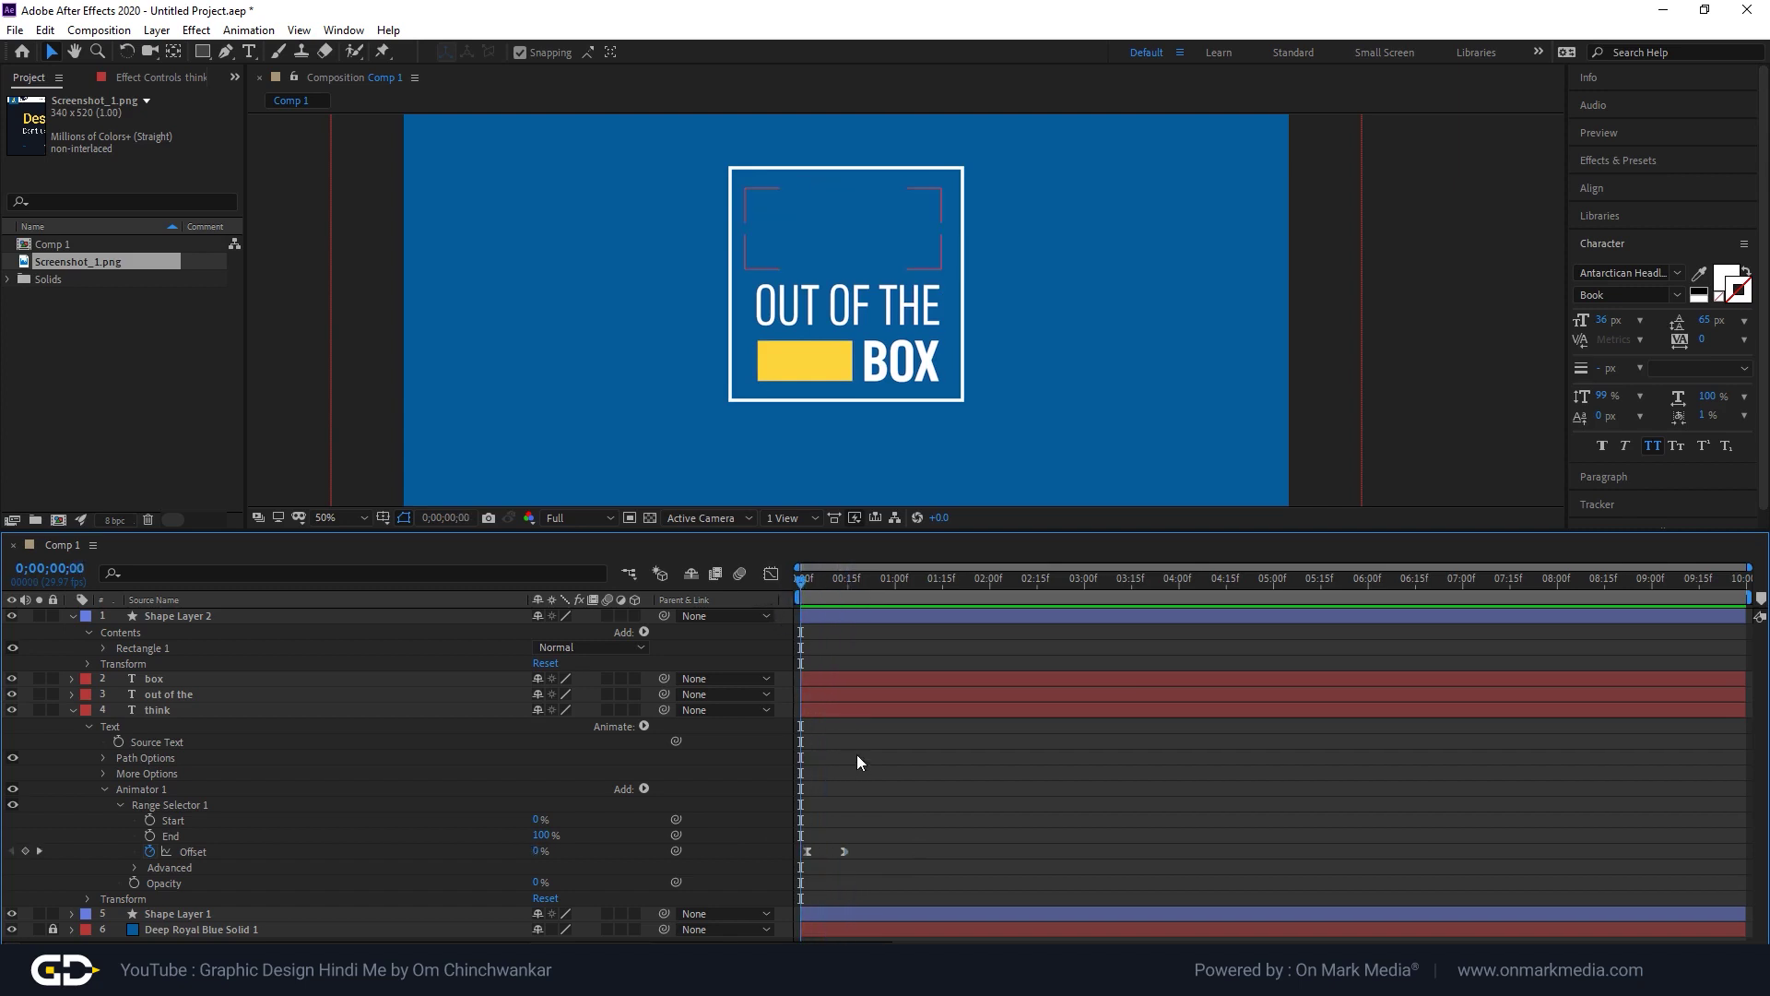
Move the "out of the" layer in time so that it starts at frame 14.
left_click(839, 705)
left_click(839, 694)
mouse_move(843, 694)
left_mouse_down()
mouse_move(828, 694)
mouse_move(872, 695)
left_mouse_up()
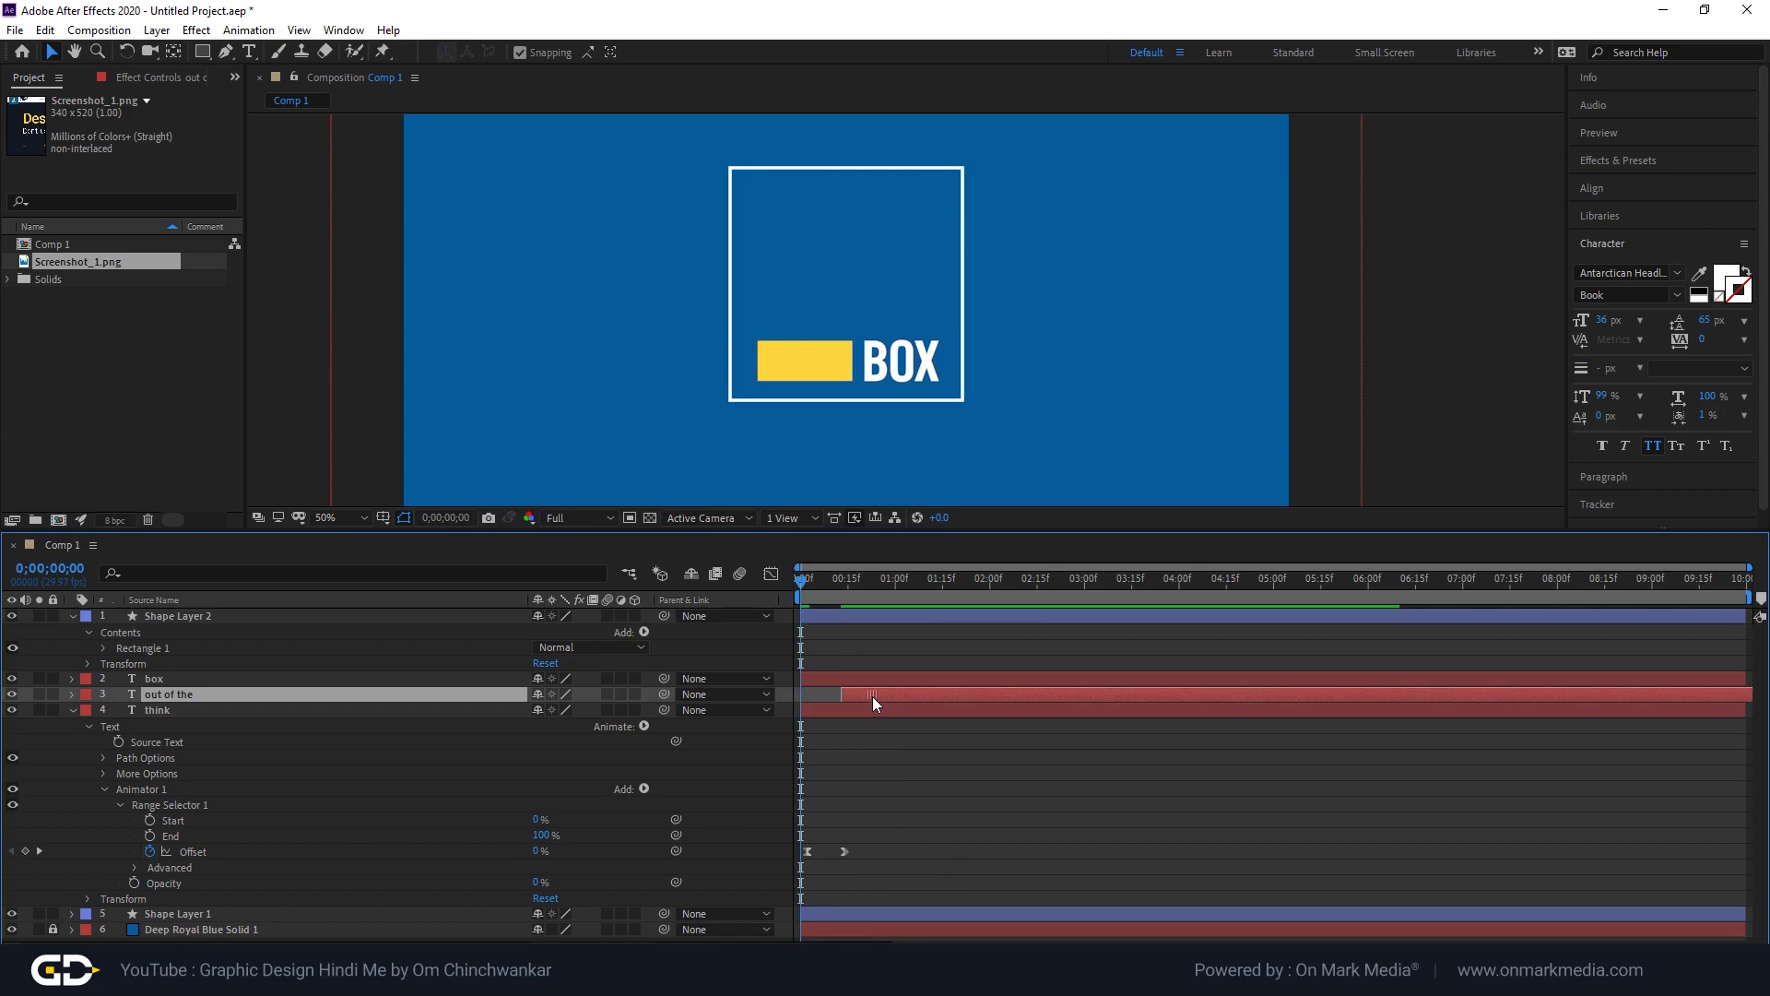
left_click(819, 585)
left_click_drag(820, 586, 845, 593)
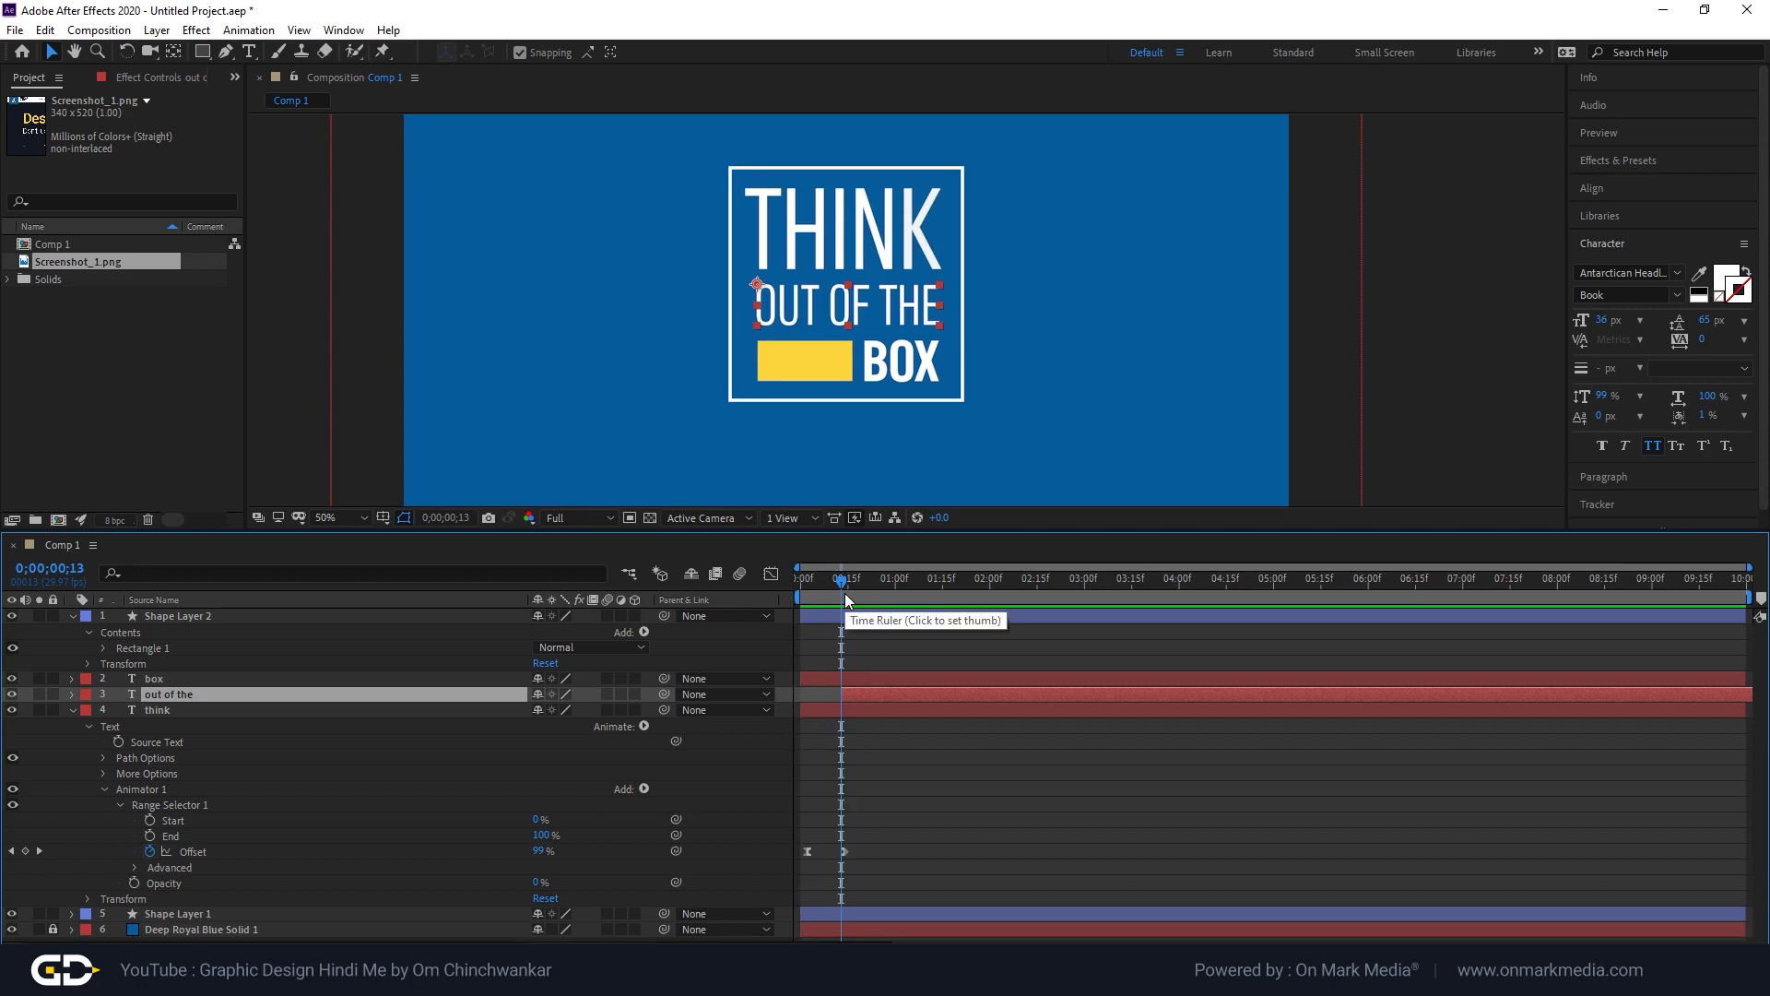
left_click(850, 596)
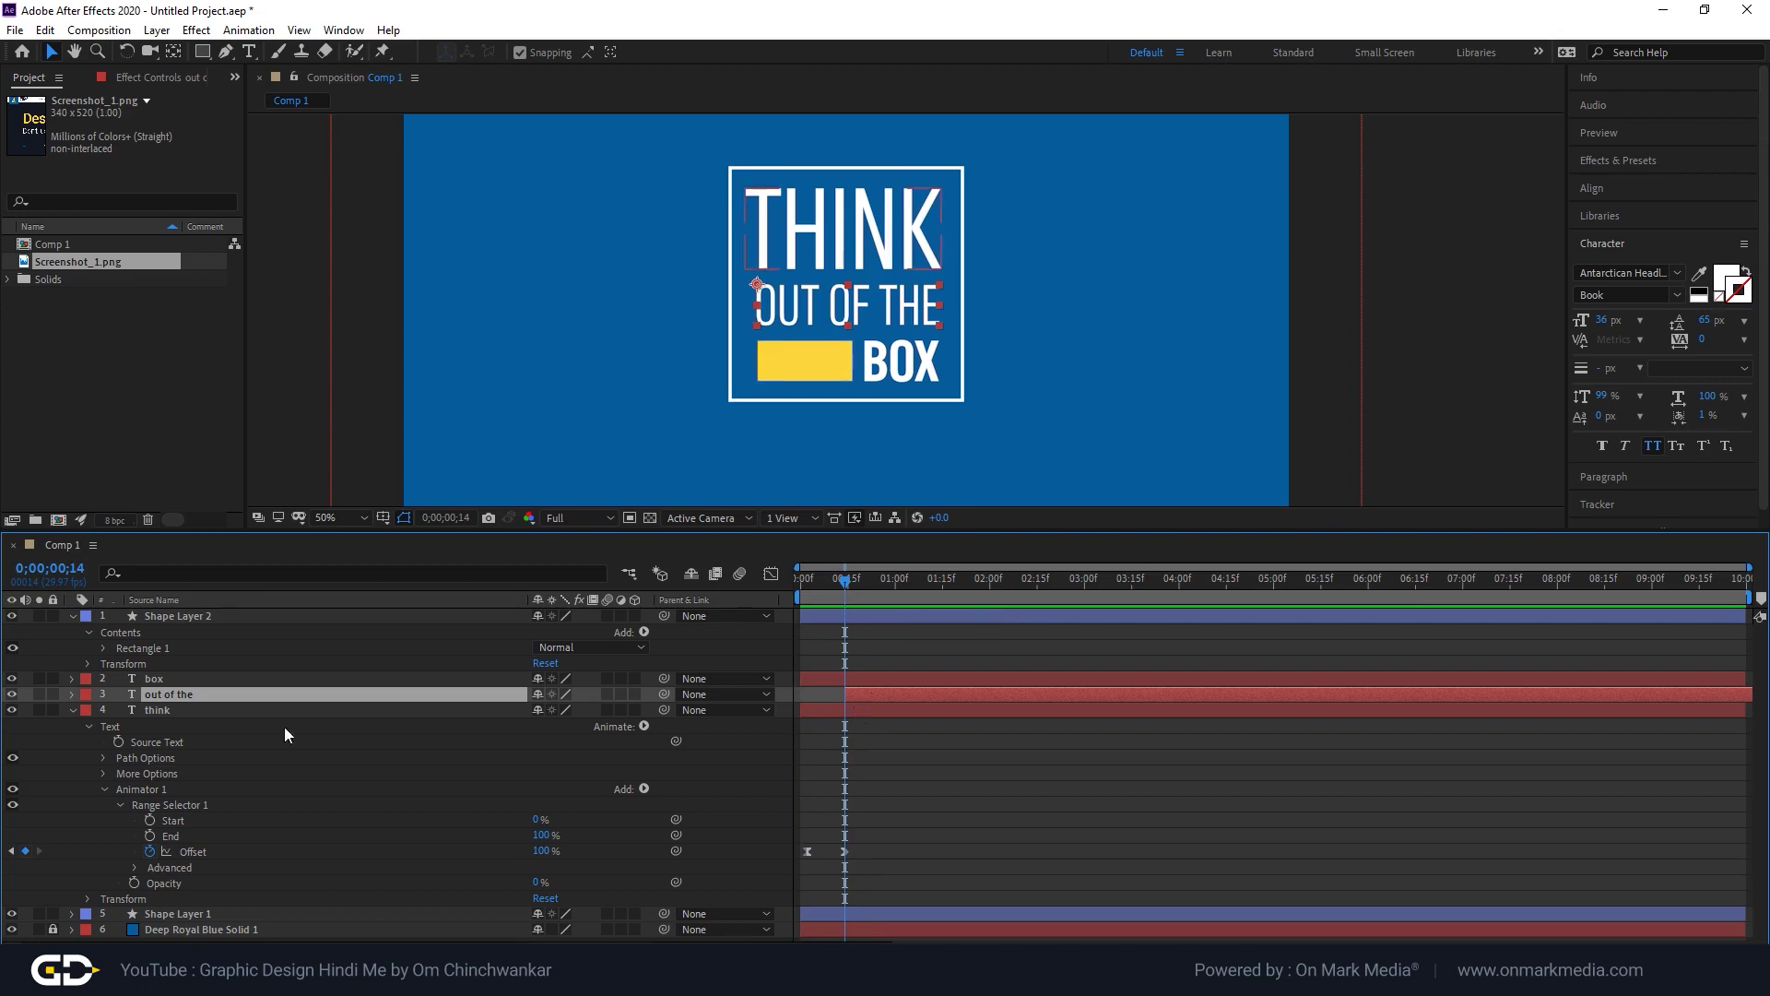
Add a Position text animator to the "out of the" layer and set its Position to 0, -35.
left_click(73, 710)
left_click(72, 694)
left_click(642, 710)
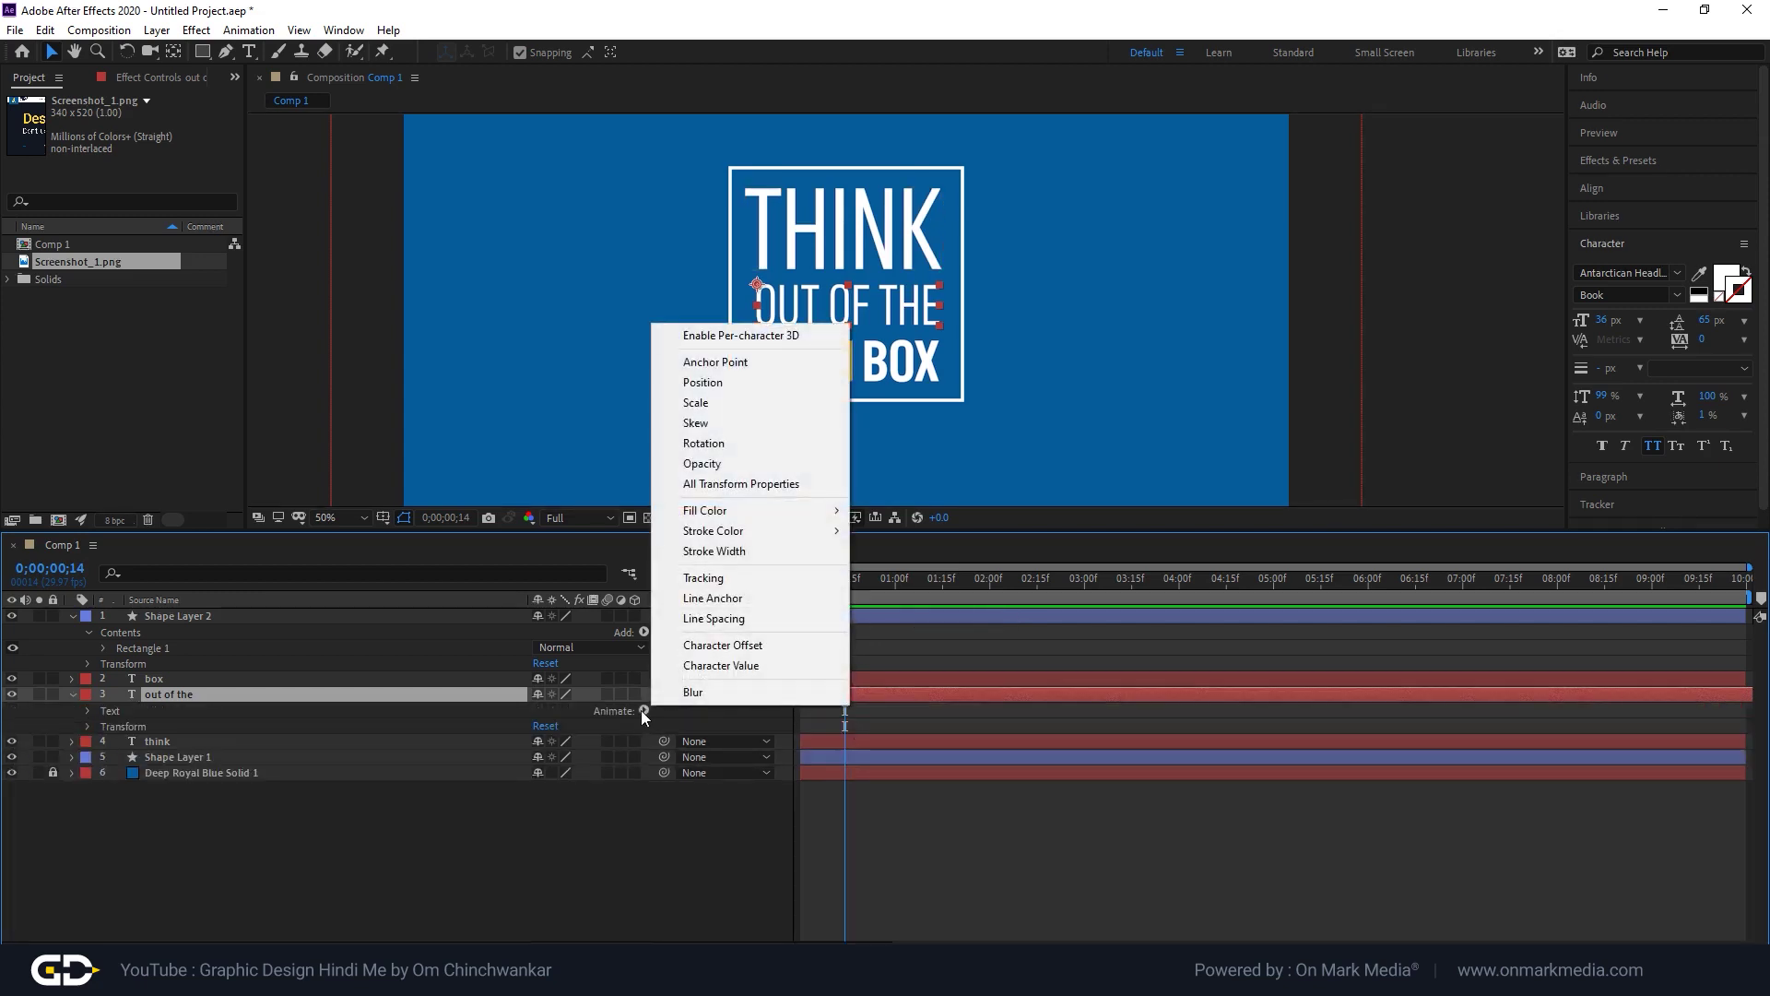
left_click(737, 381)
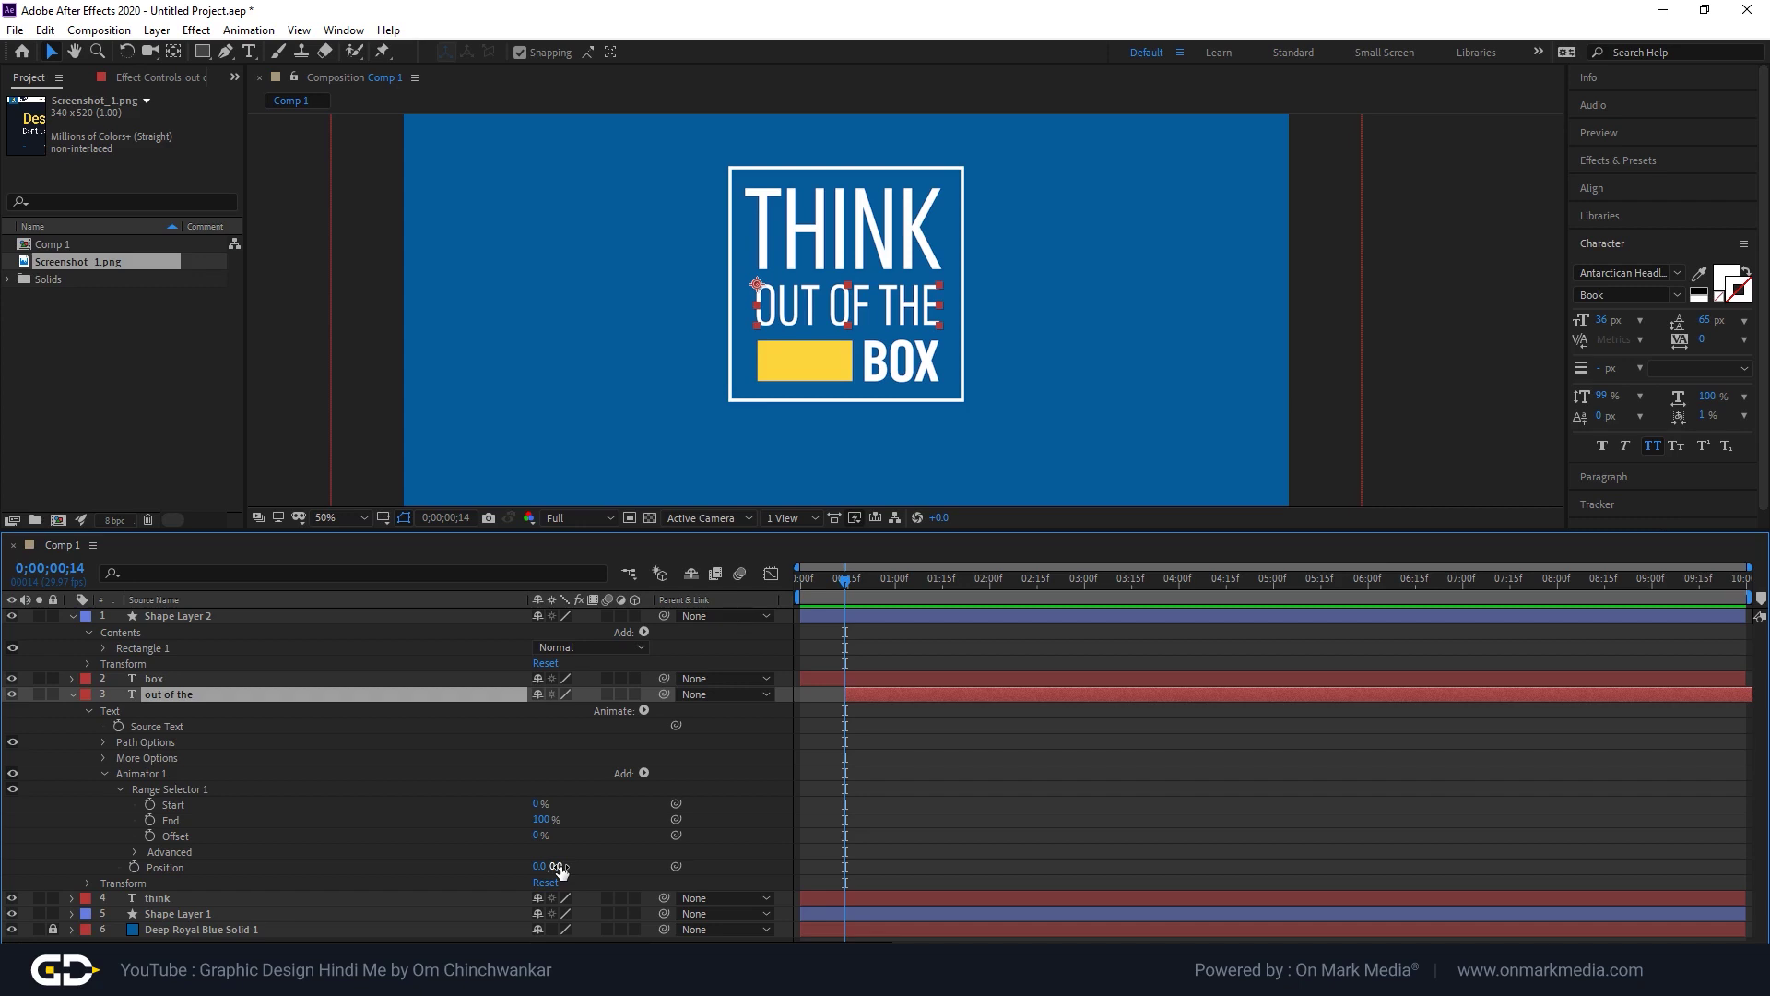
left_click_drag(561, 869, 511, 884)
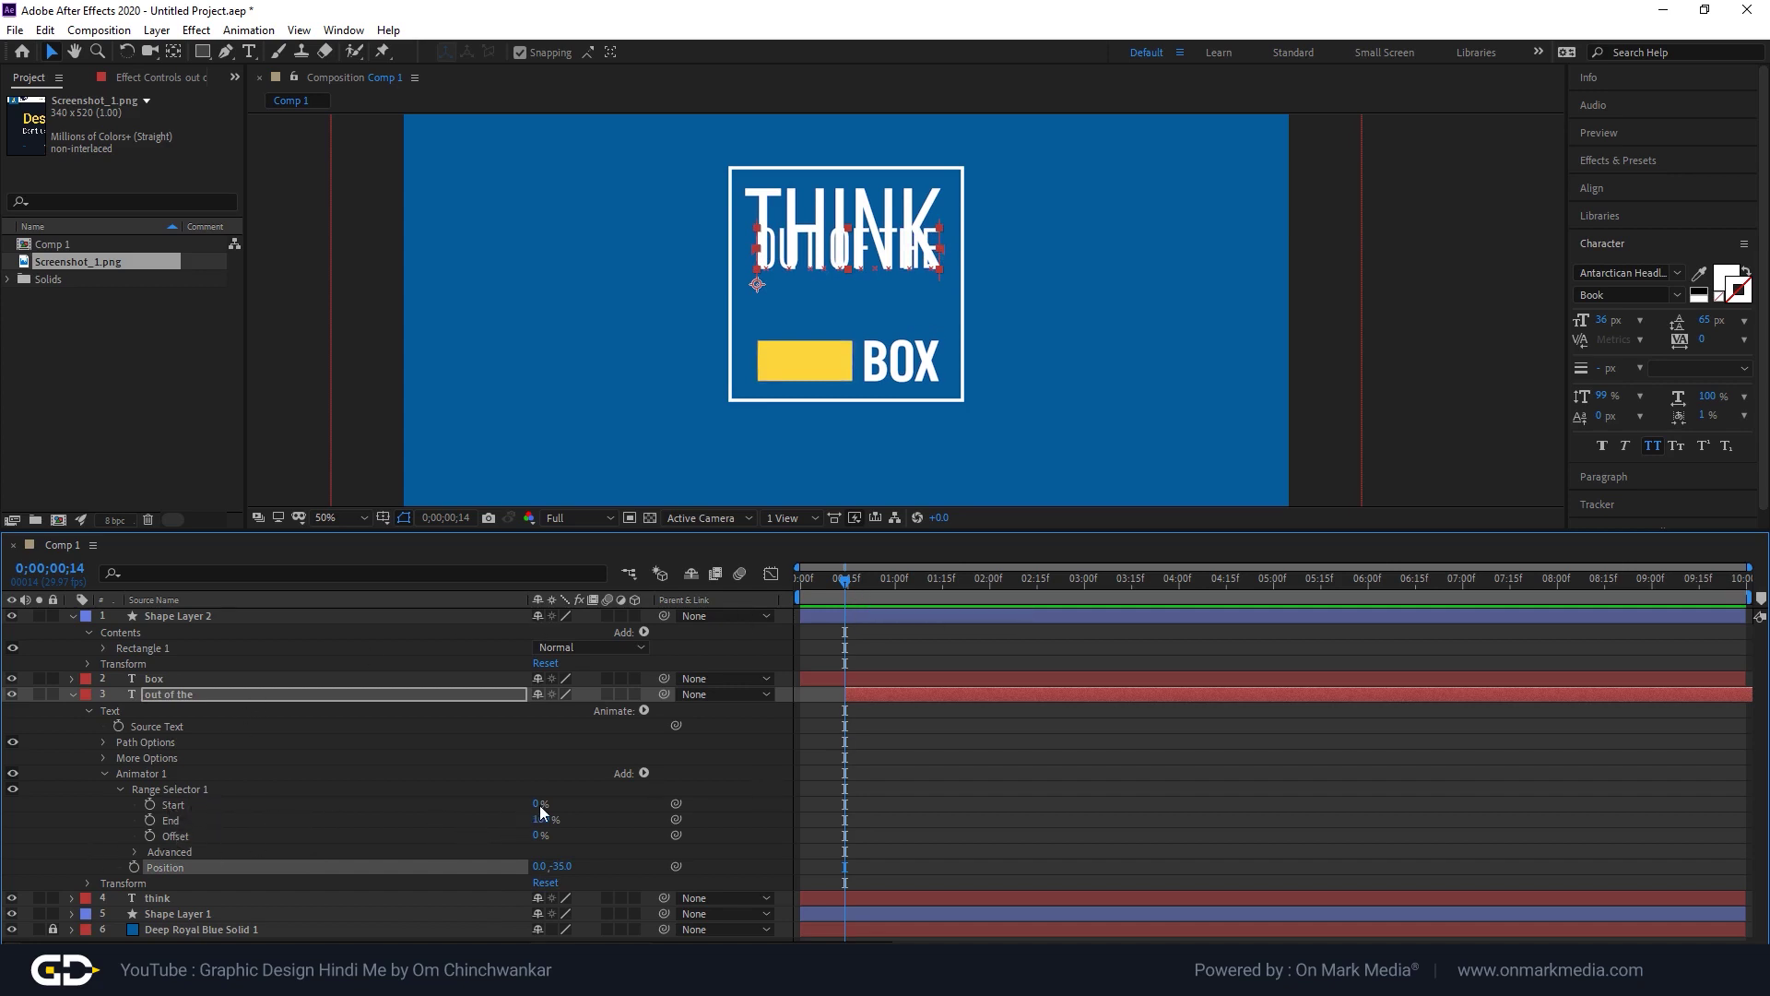
Keyframe the "out of the" range selector's Start from 0% at frame 14 to 100% at 0;00;01;01, with Easy Ease on both keyframes.
left_click_drag(539, 804, 591, 831)
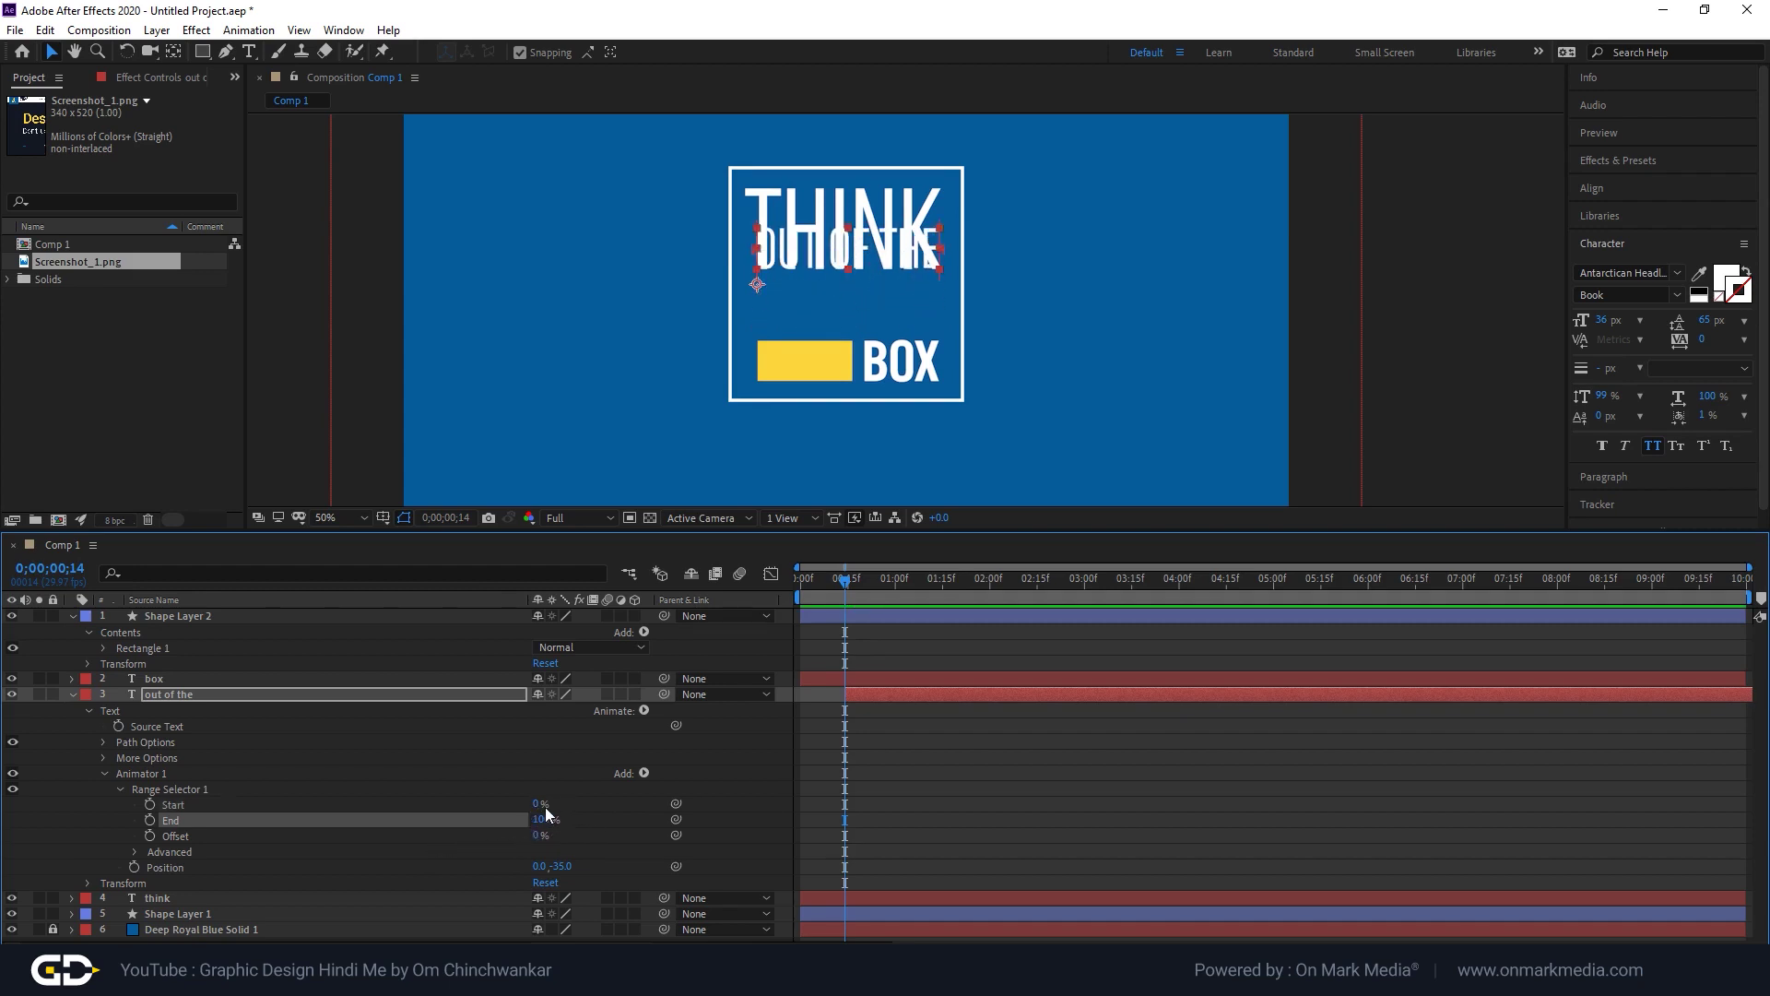
left_click(148, 804)
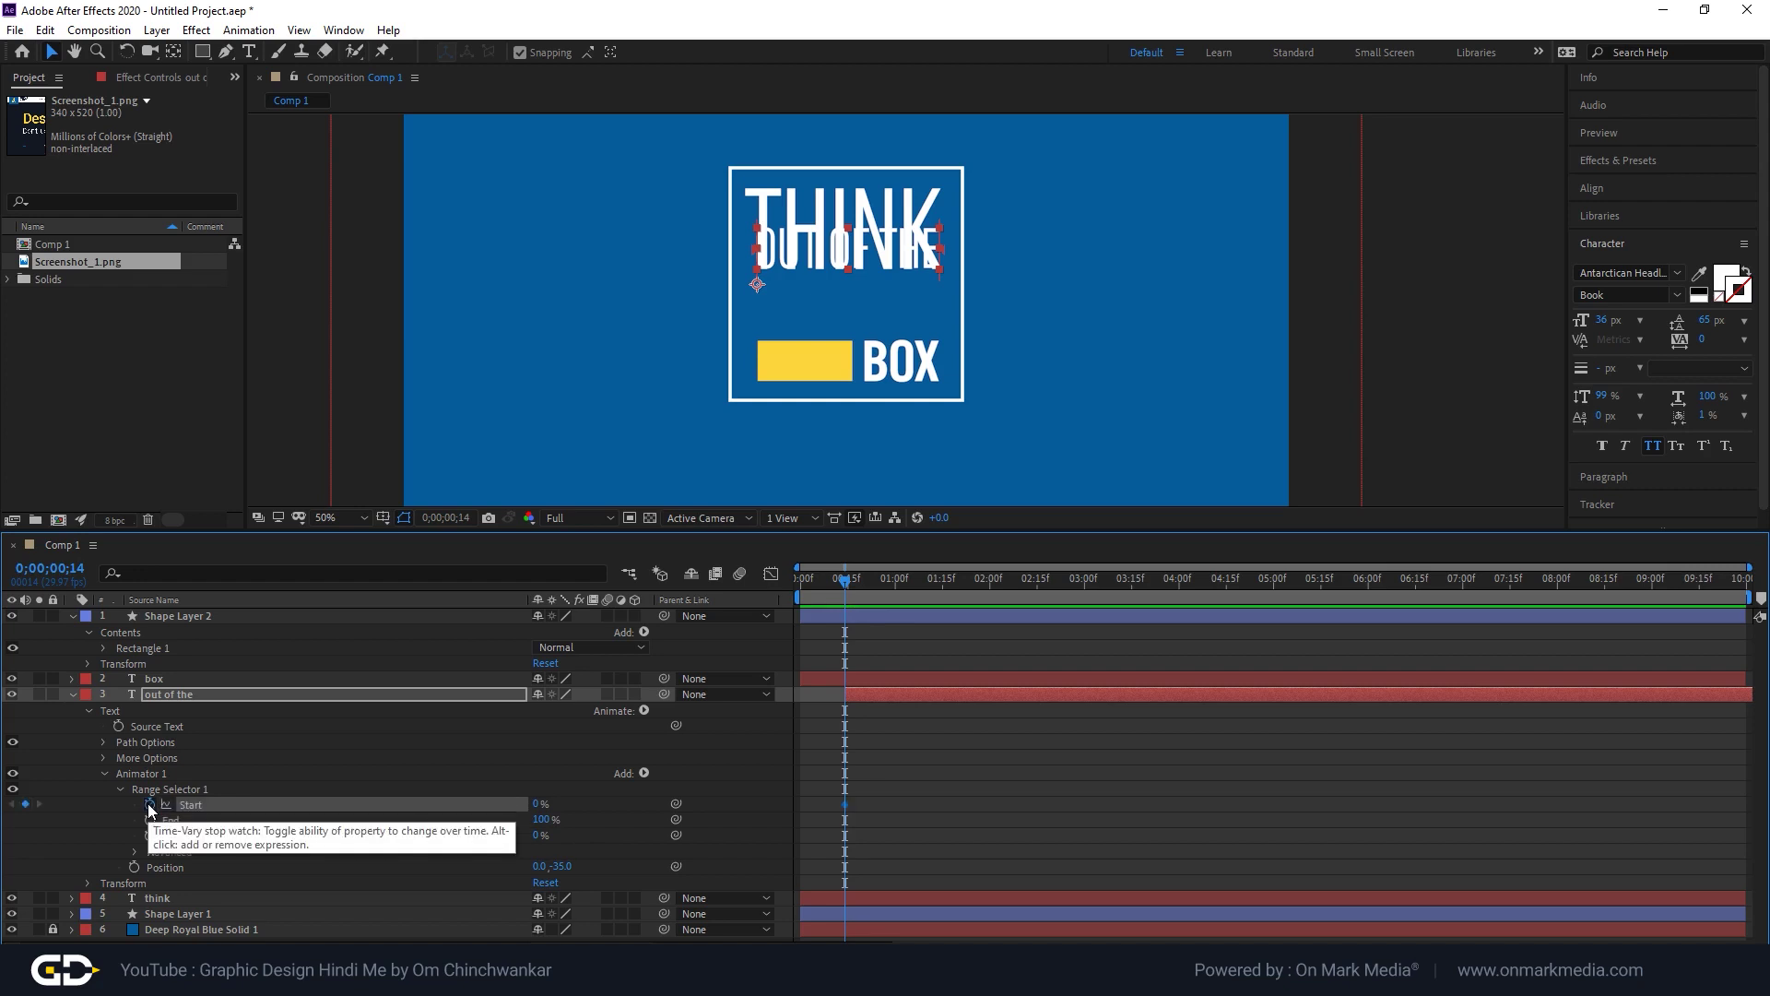
left_click_drag(848, 579, 874, 581)
left_click_drag(540, 804, 675, 801)
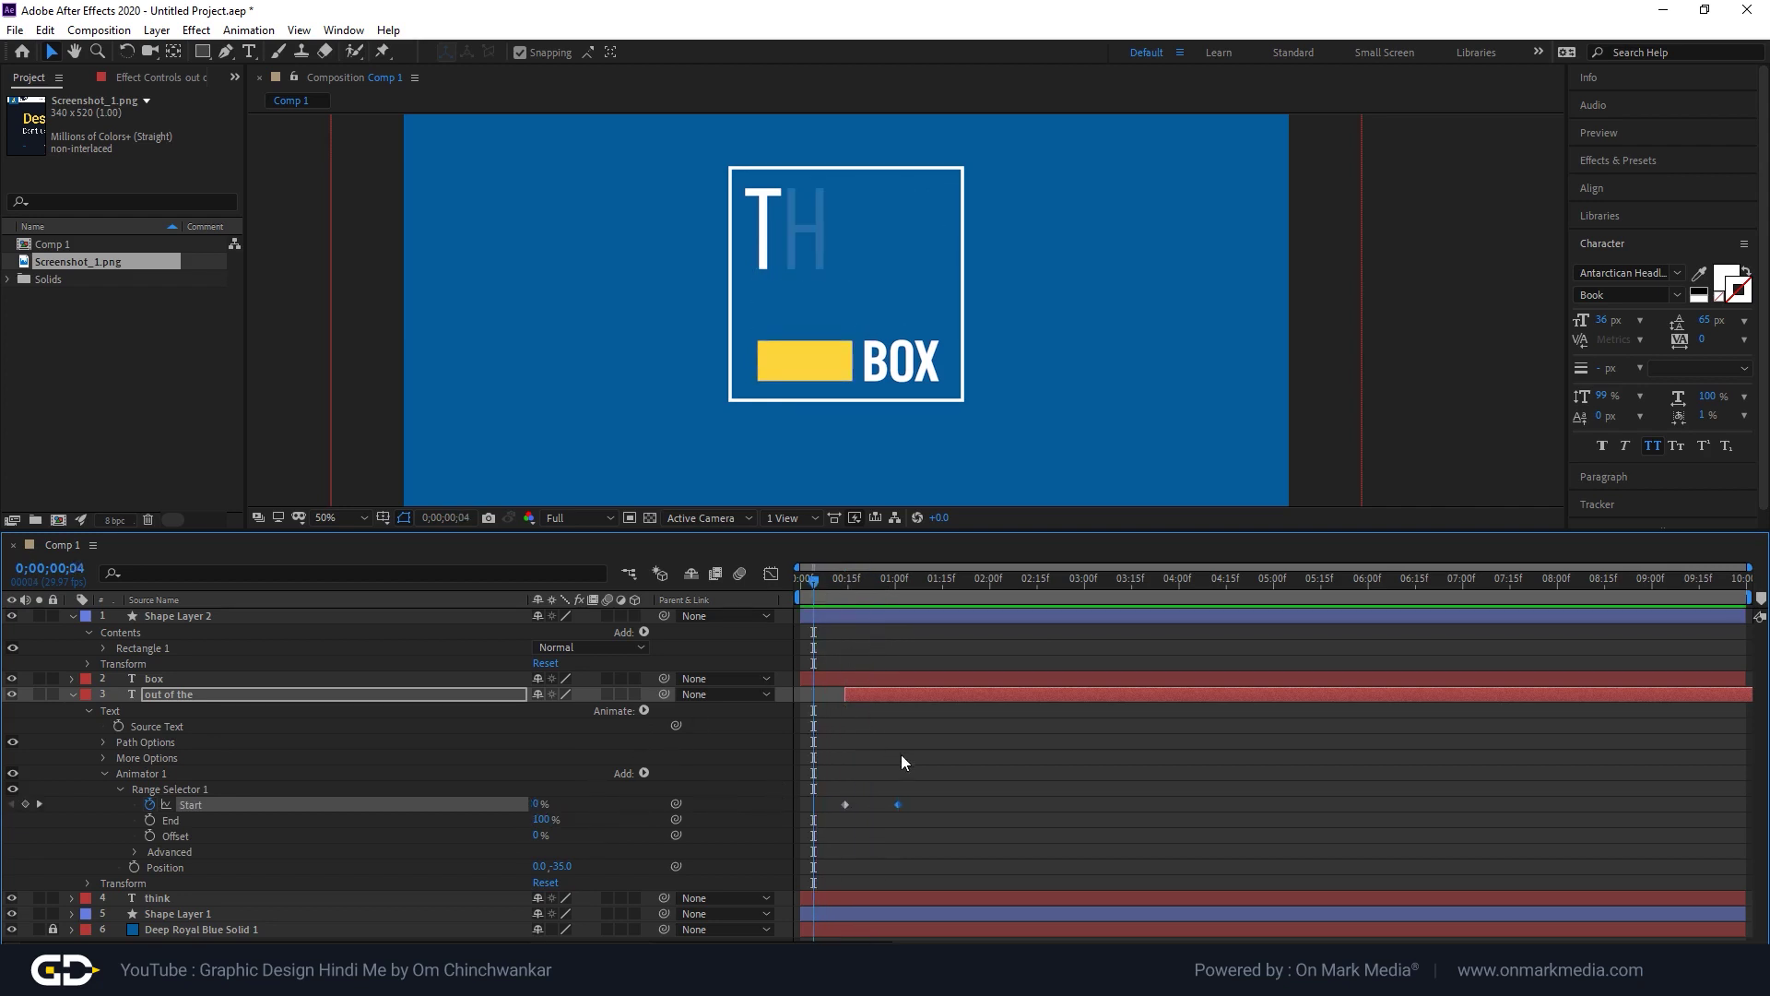
left_click_drag(938, 774, 831, 826)
key("F9")
key("space")
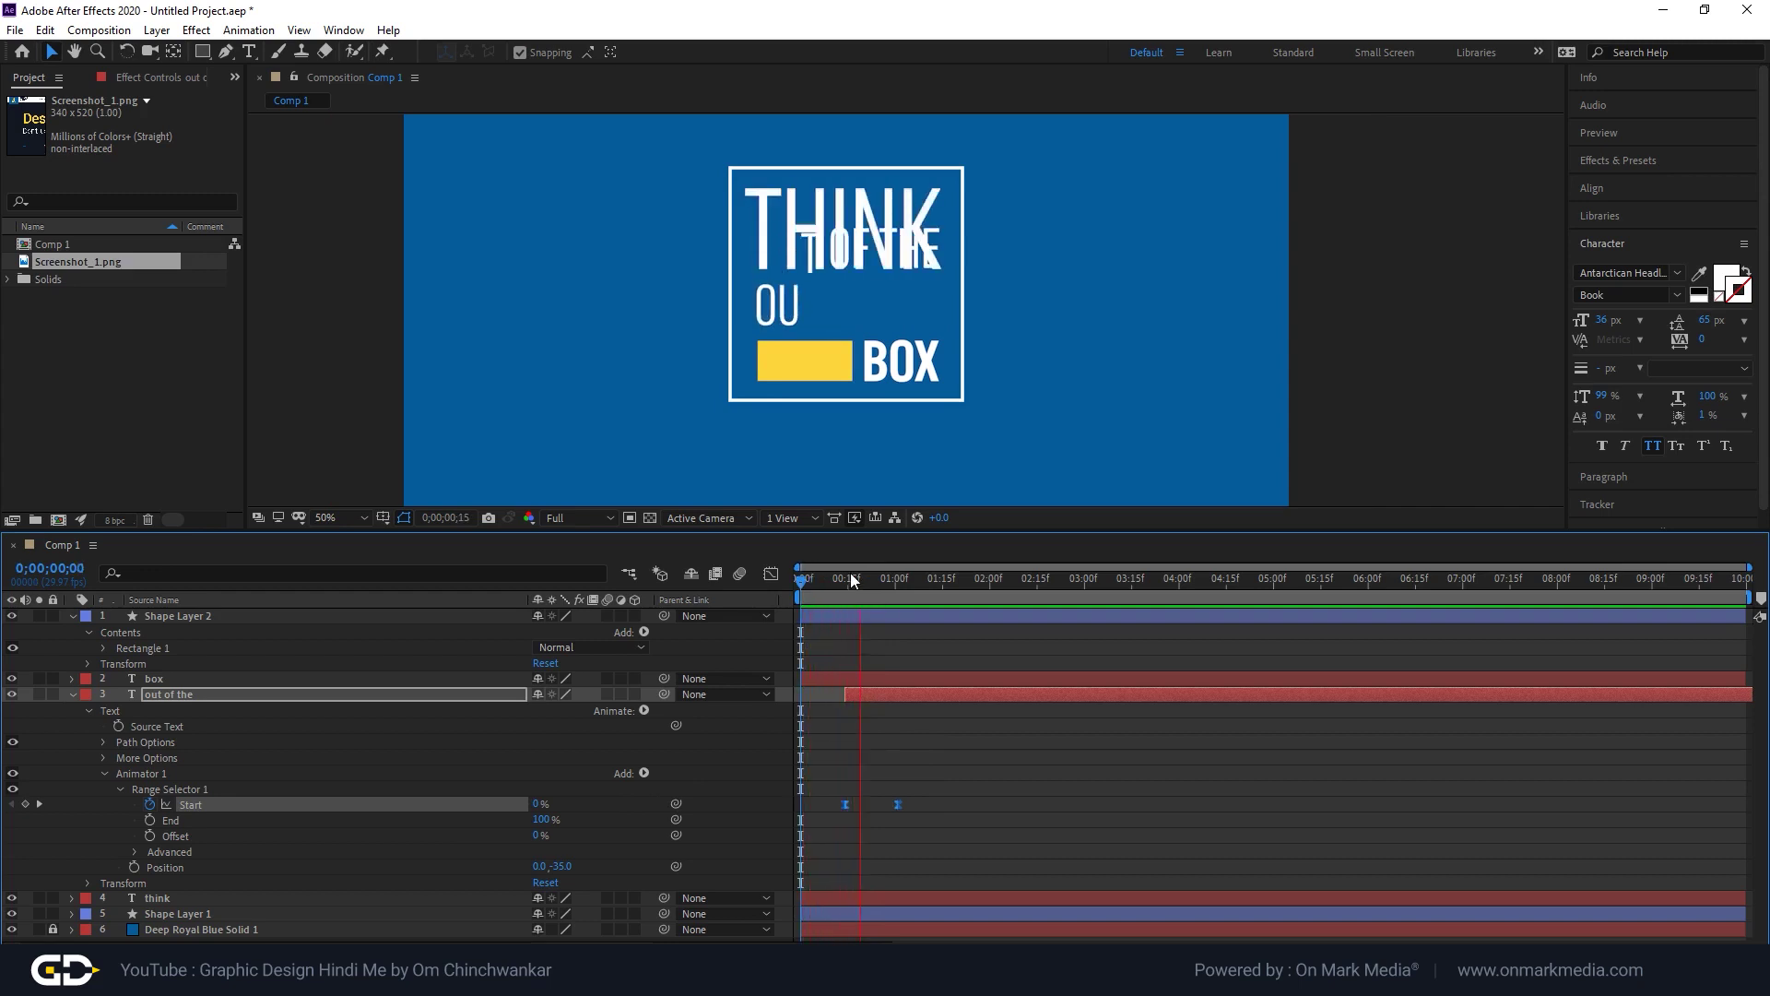
Draw a rectangular mask around the final position of the "out of the" line on its layer and preview the masked reveal.
left_click(845, 579)
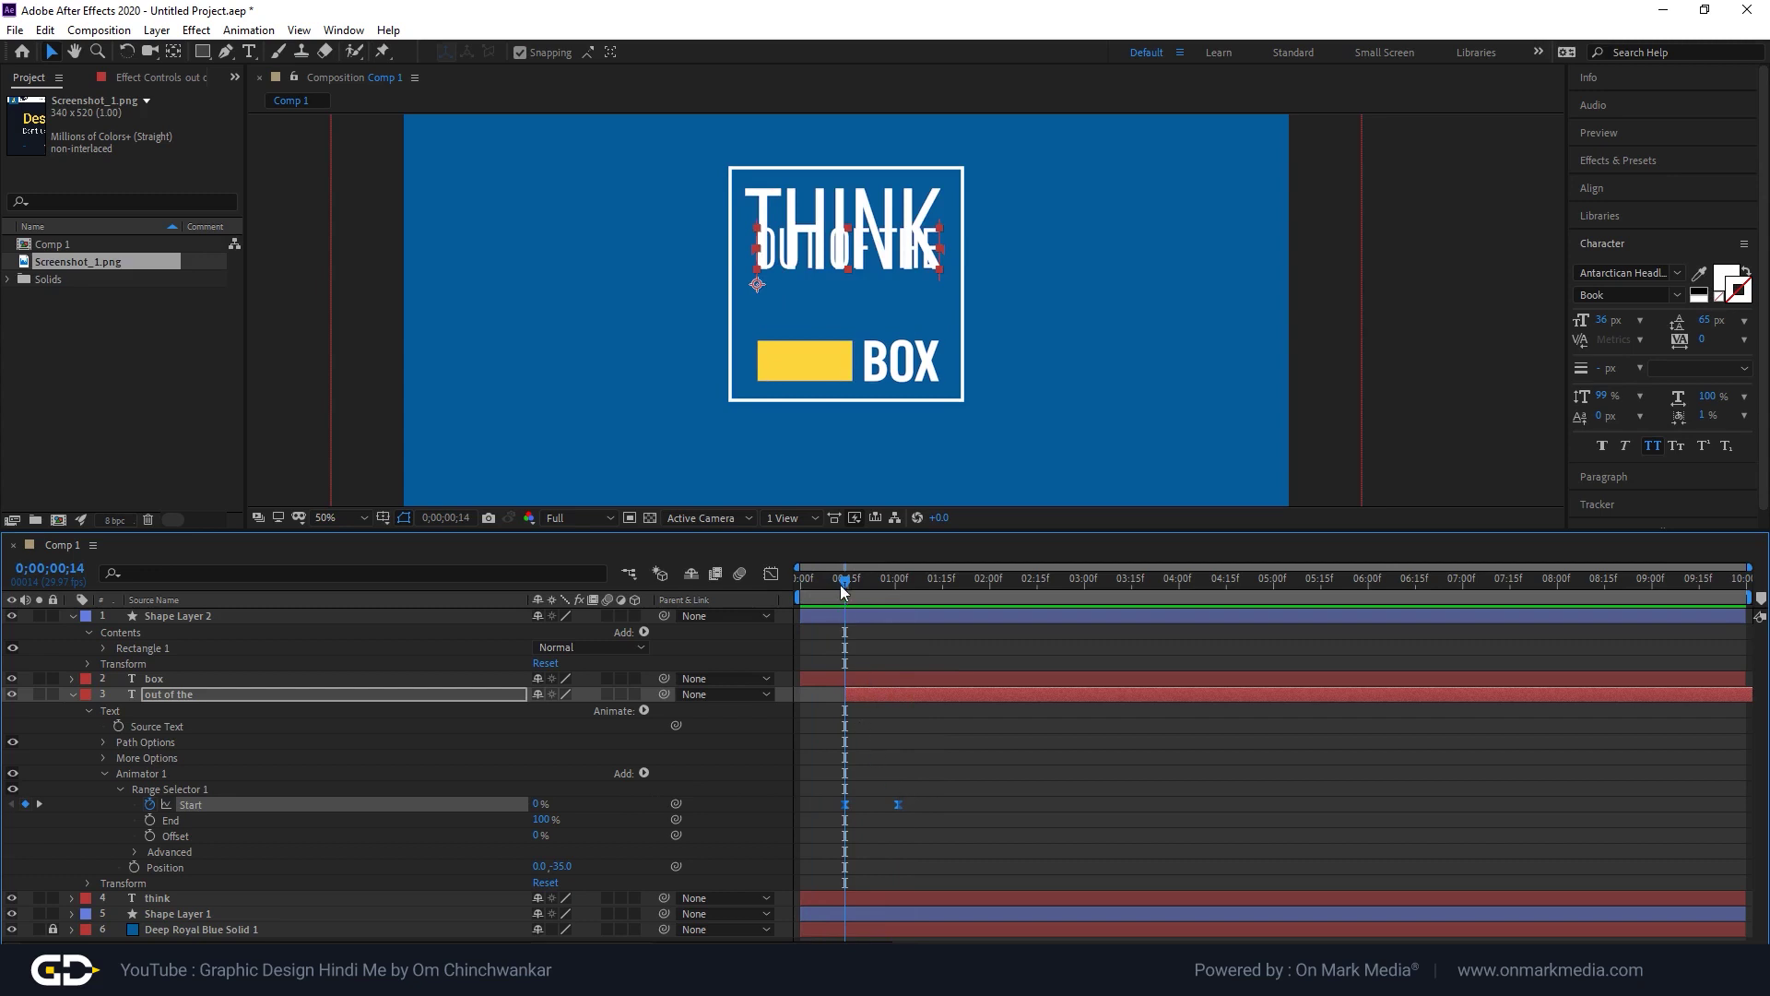
mouse_move(850, 587)
left_mouse_down()
mouse_move(811, 588)
mouse_move(876, 589)
mouse_move(845, 591)
left_mouse_up()
left_click(201, 52)
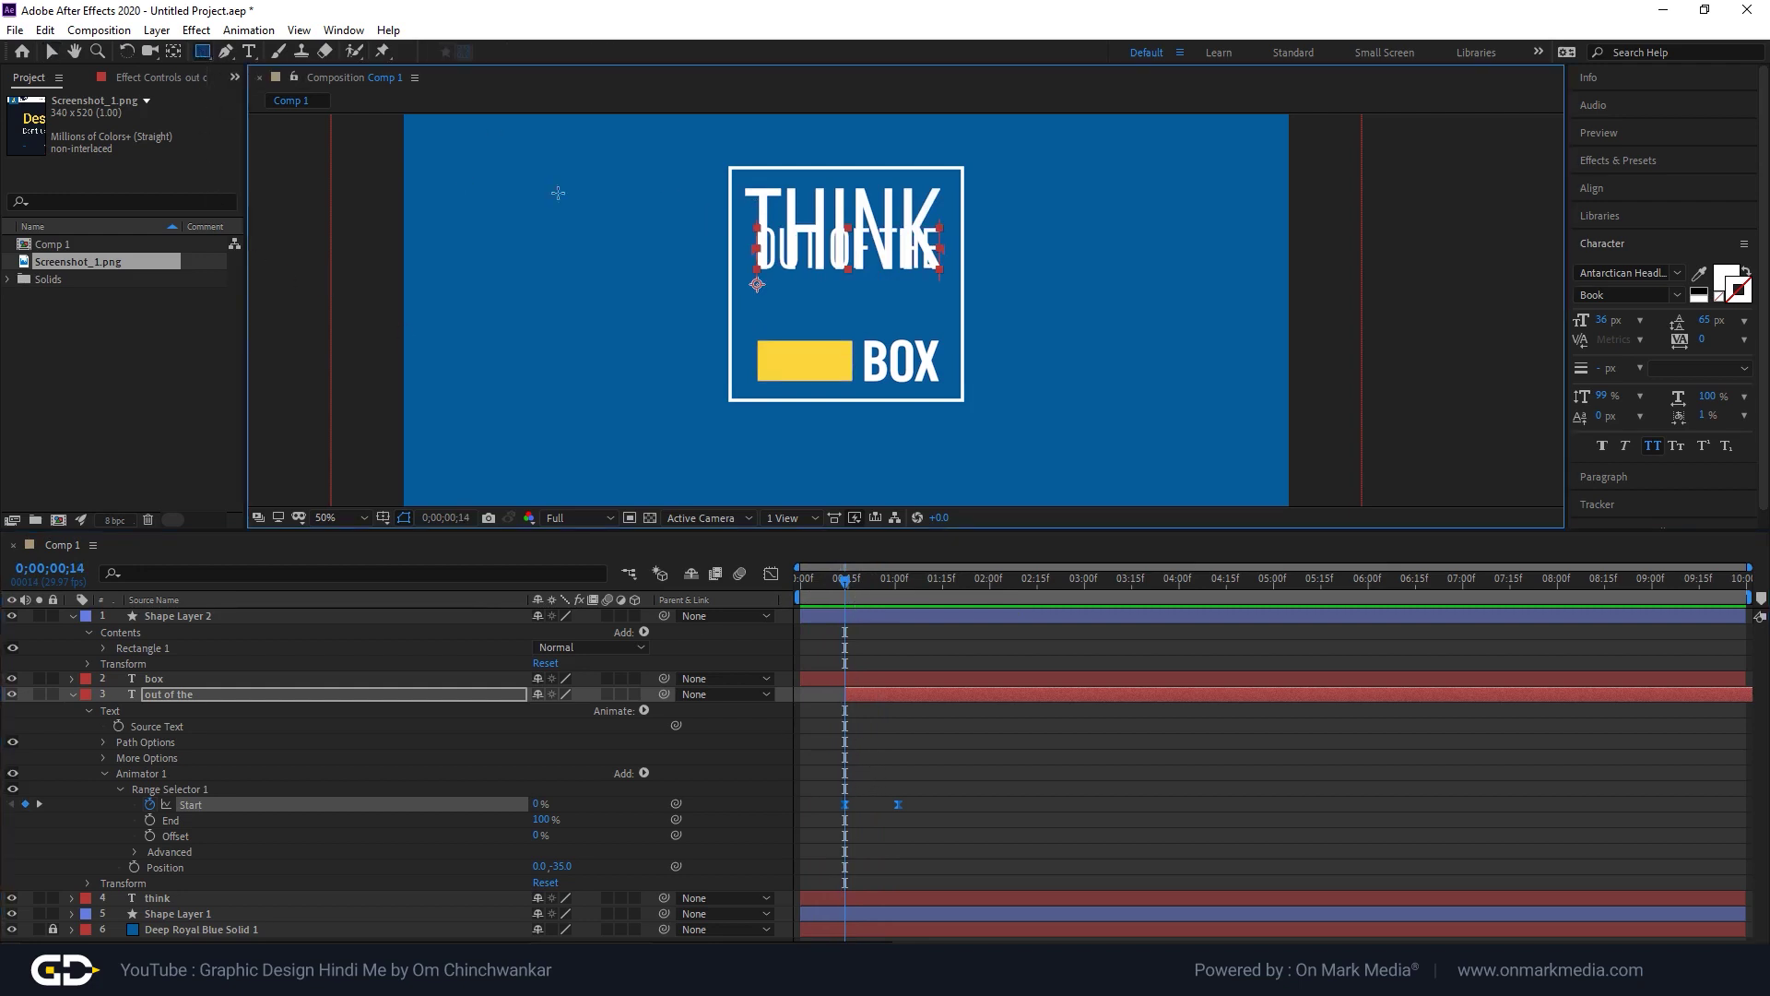
left_click_drag(950, 269, 747, 331)
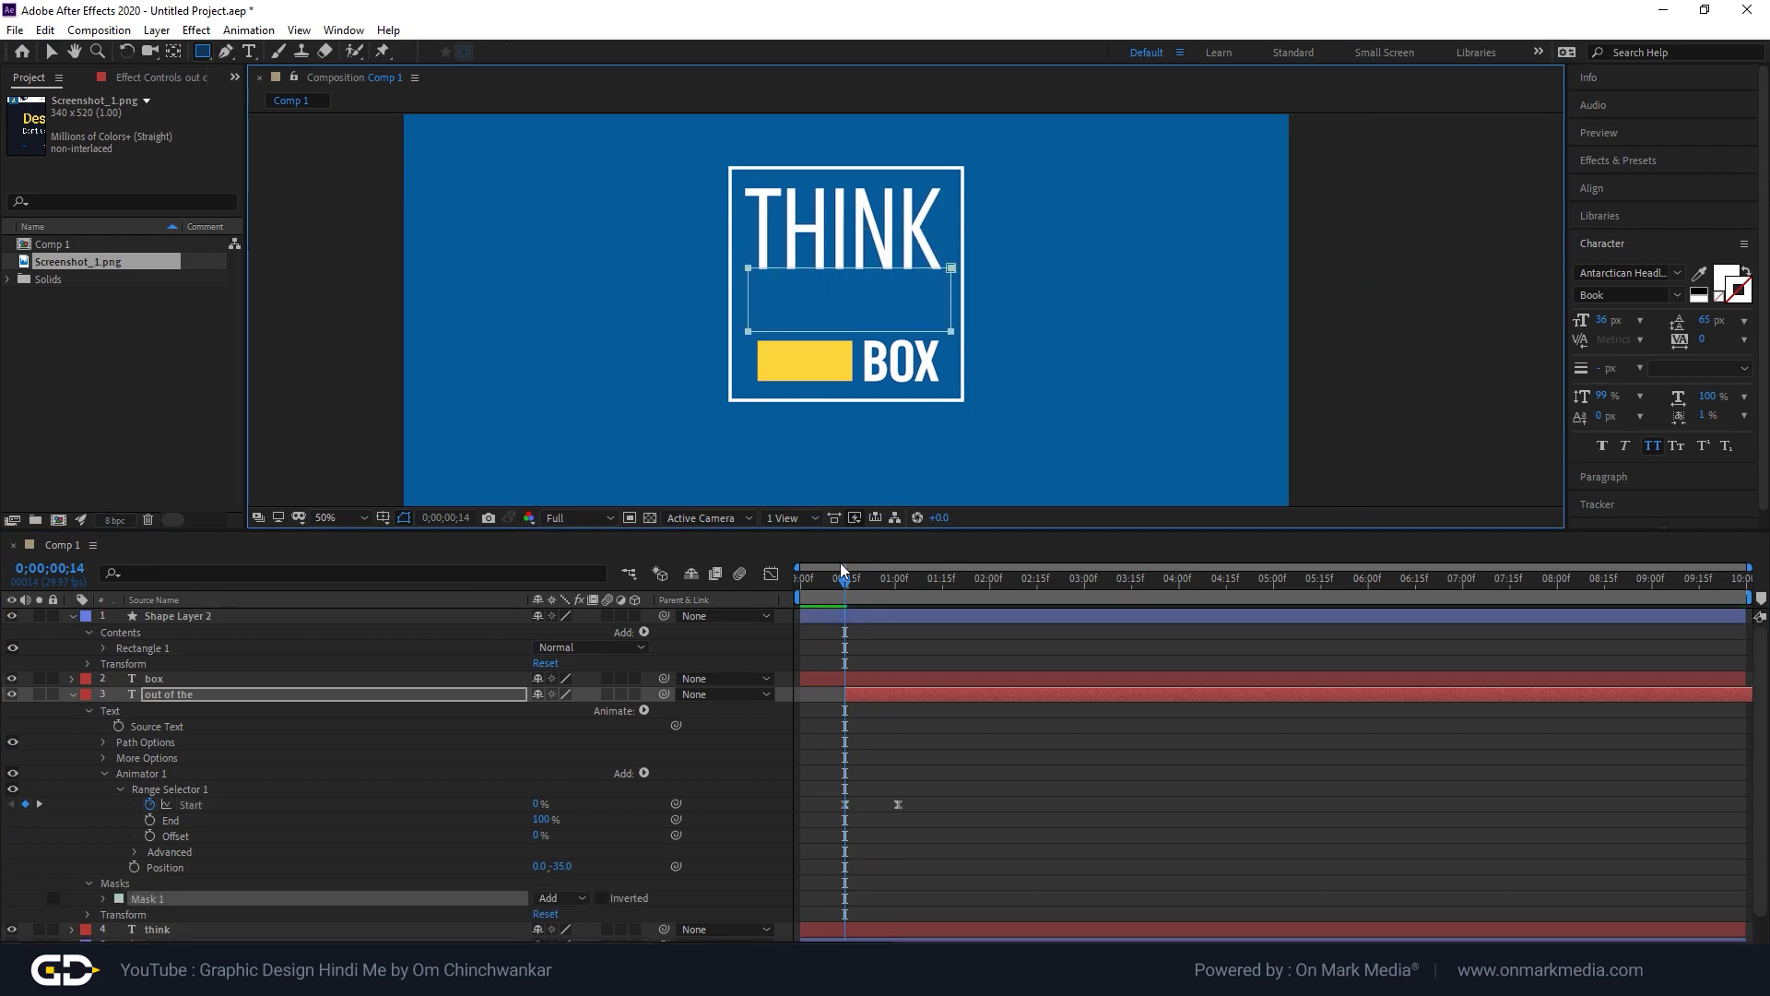
mouse_move(849, 588)
left_mouse_down()
mouse_move(896, 588)
mouse_move(824, 594)
mouse_move(910, 599)
mouse_move(835, 610)
left_mouse_up()
key("space")
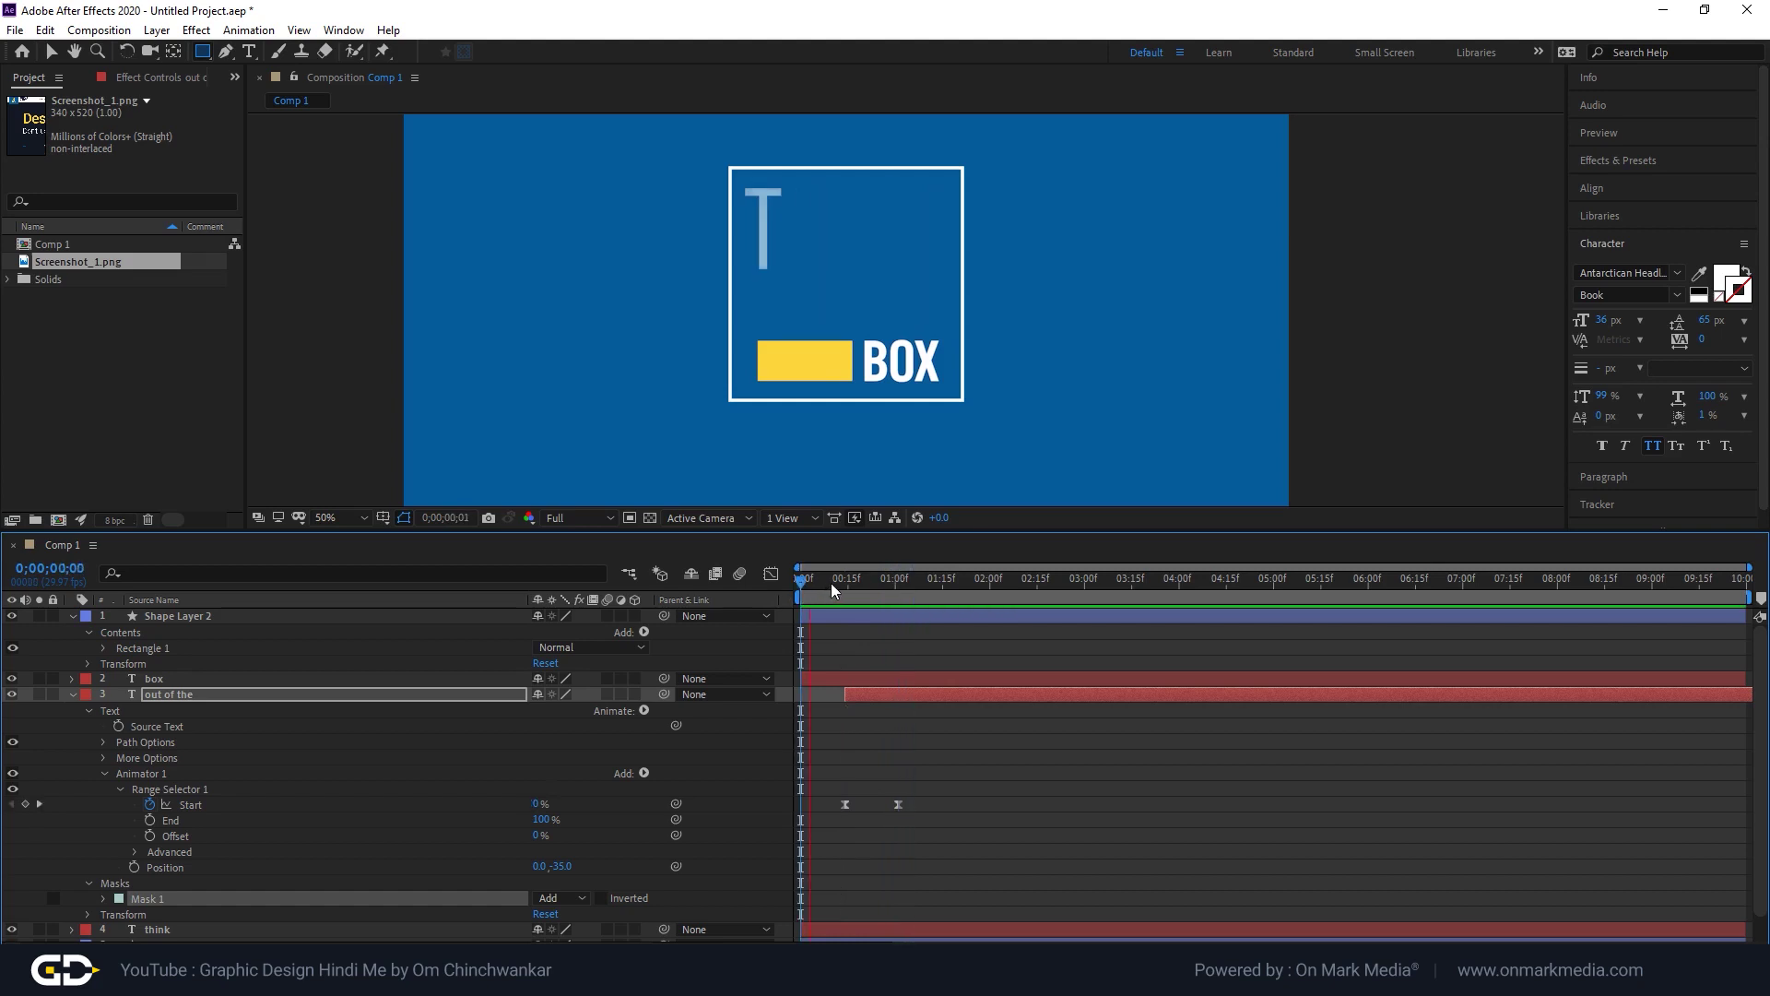
mouse_move(890, 597)
left_mouse_down()
mouse_move(841, 590)
mouse_move(896, 589)
left_mouse_up()
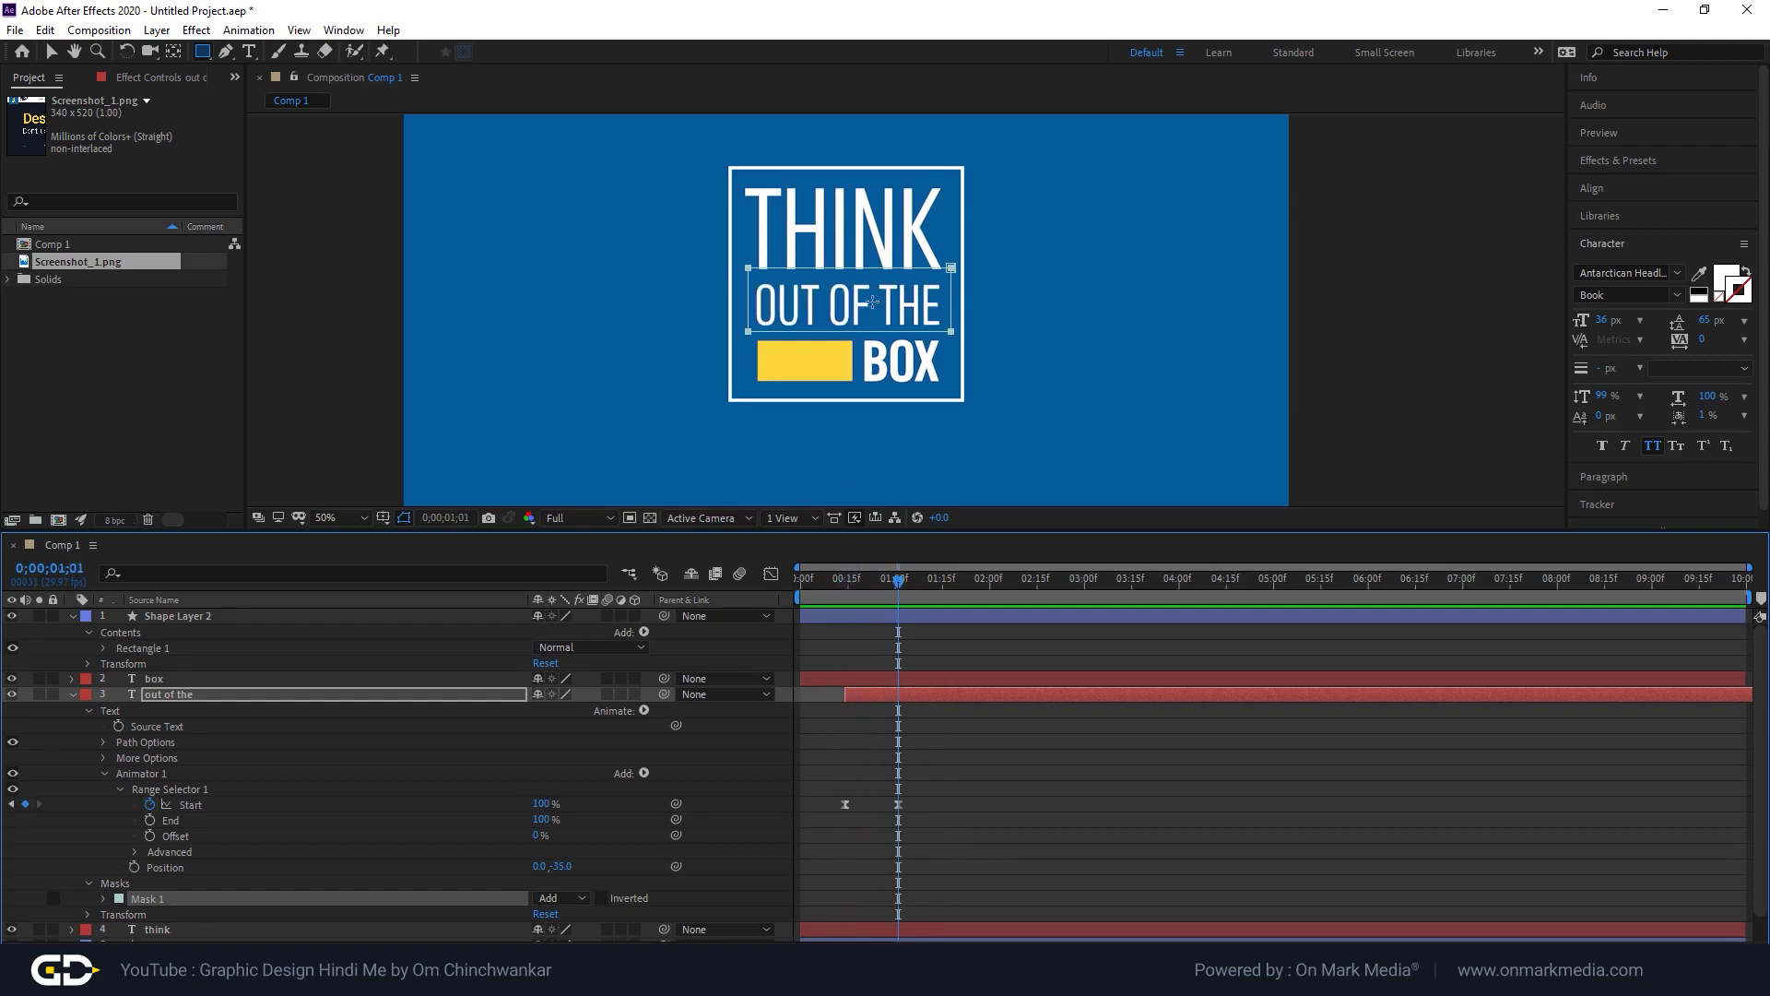
left_click(51, 53)
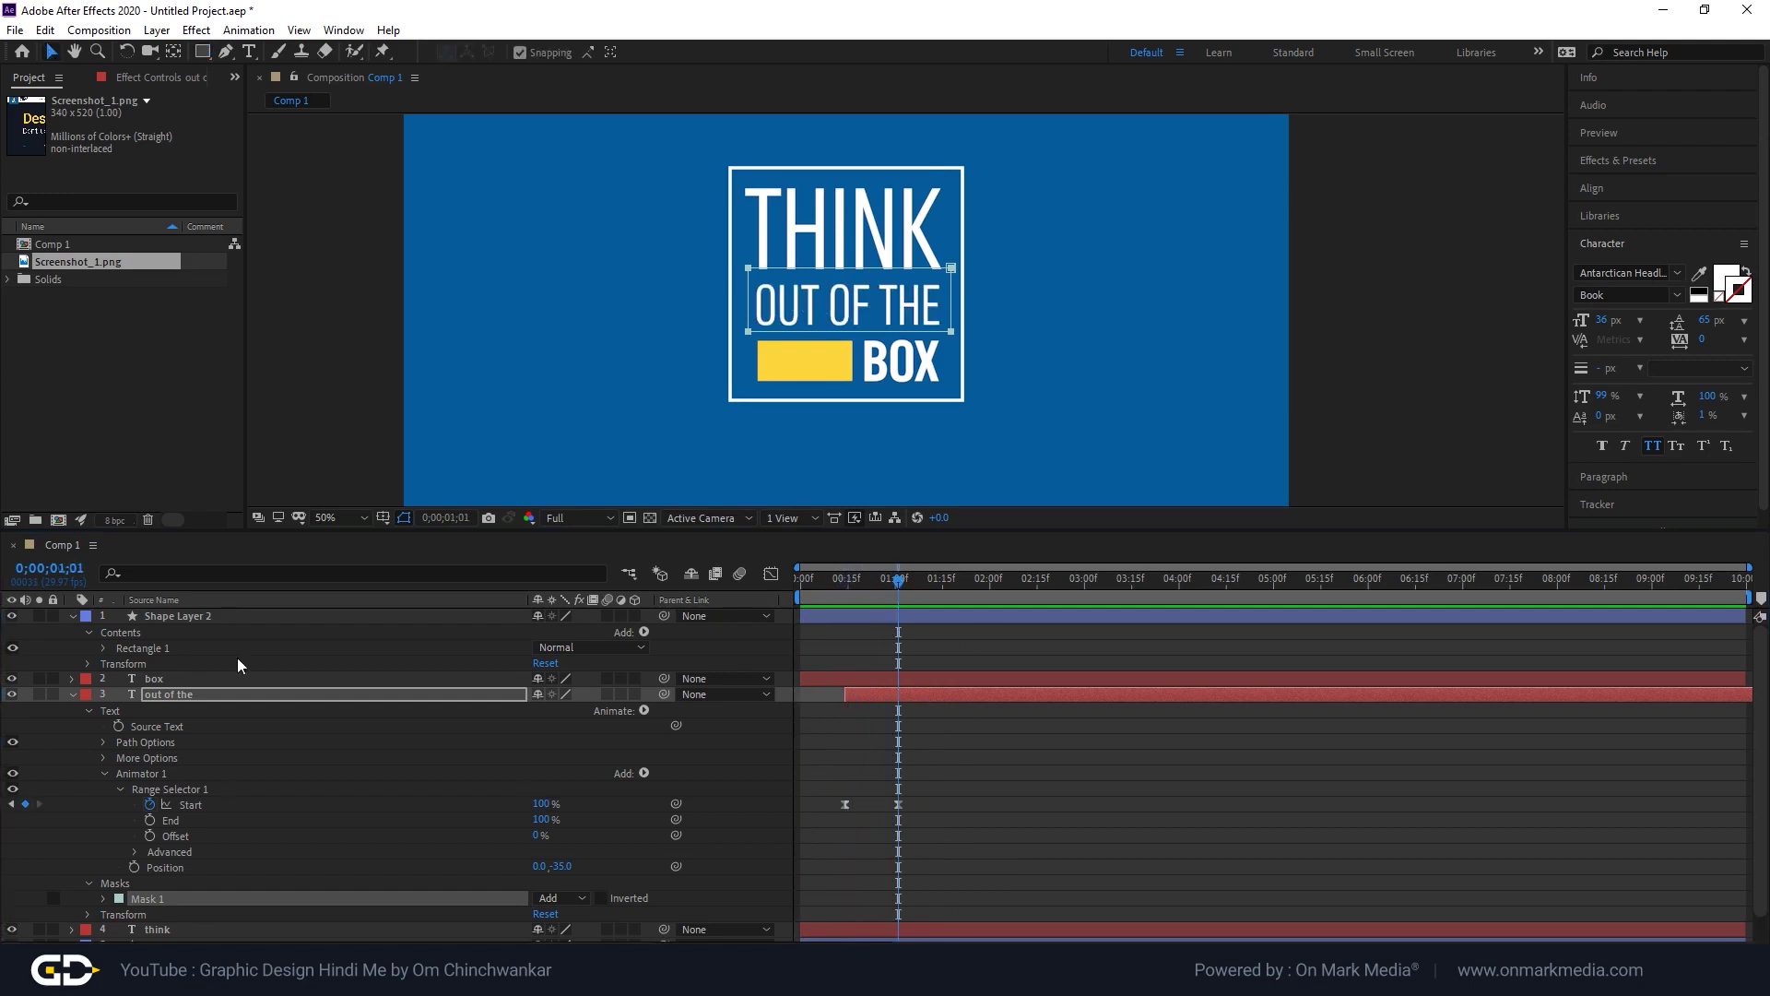
Set the "out of the" range selector's advanced Based On option to Words and preview the word-by-word reveal.
left_click(136, 852)
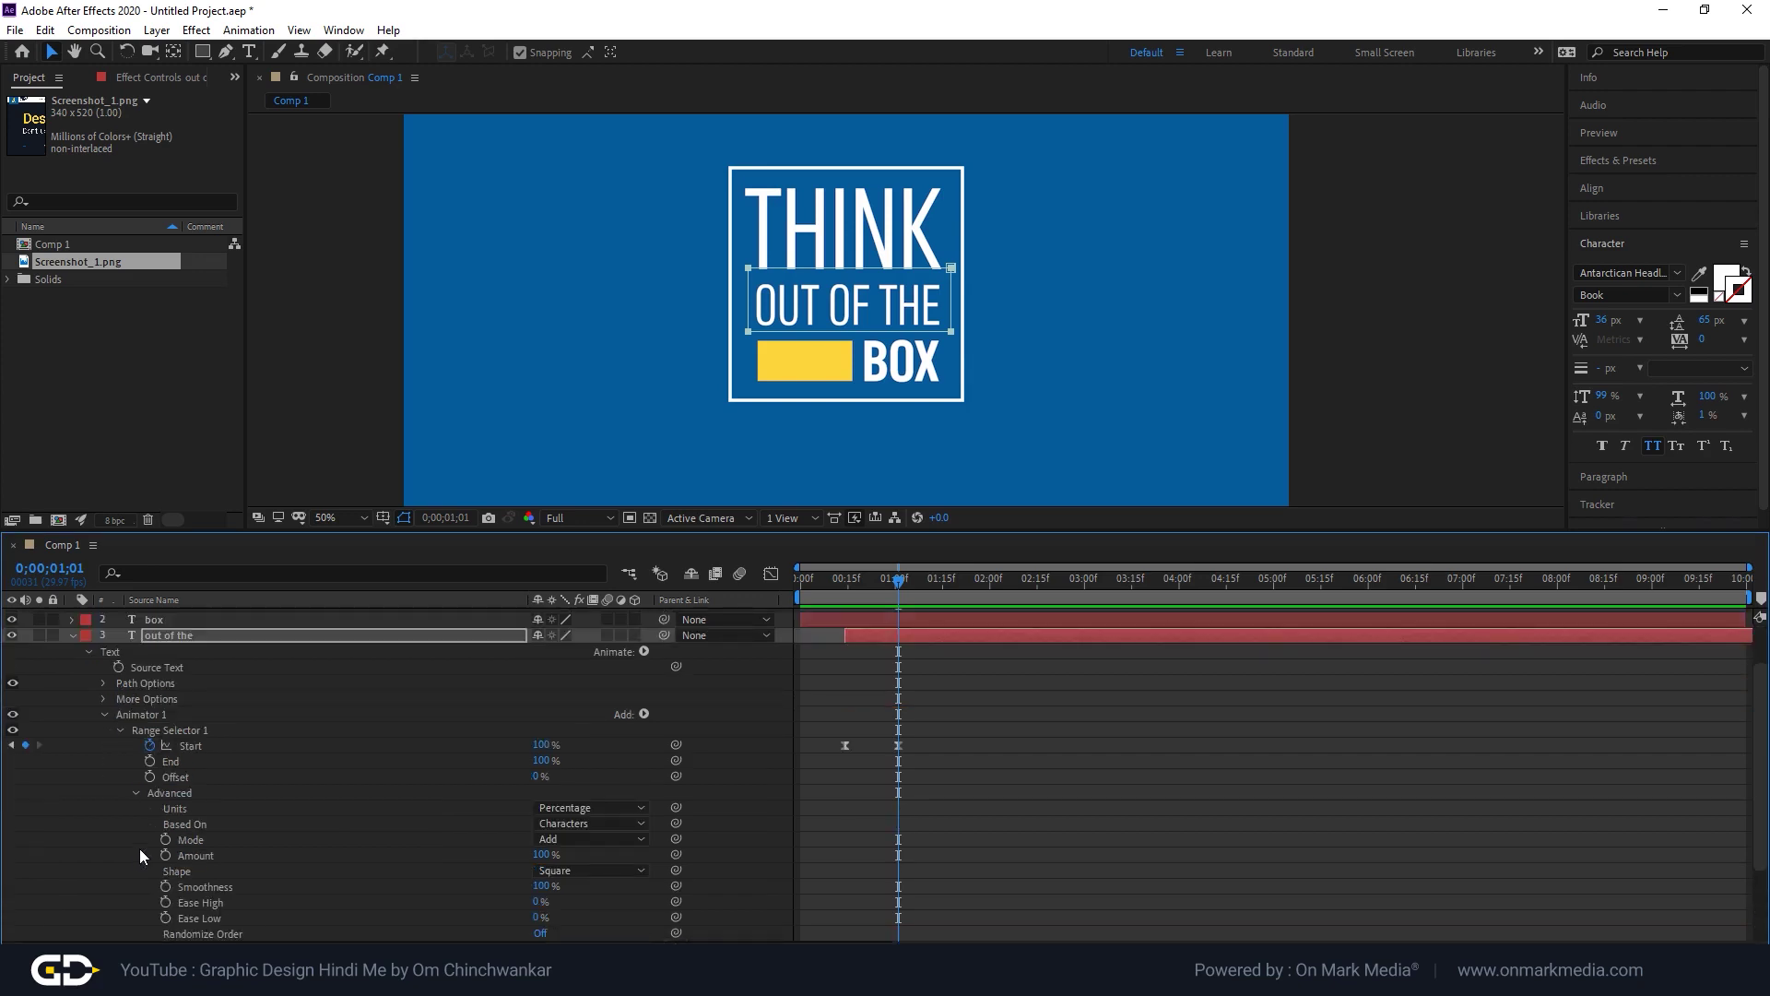
left_click(643, 823)
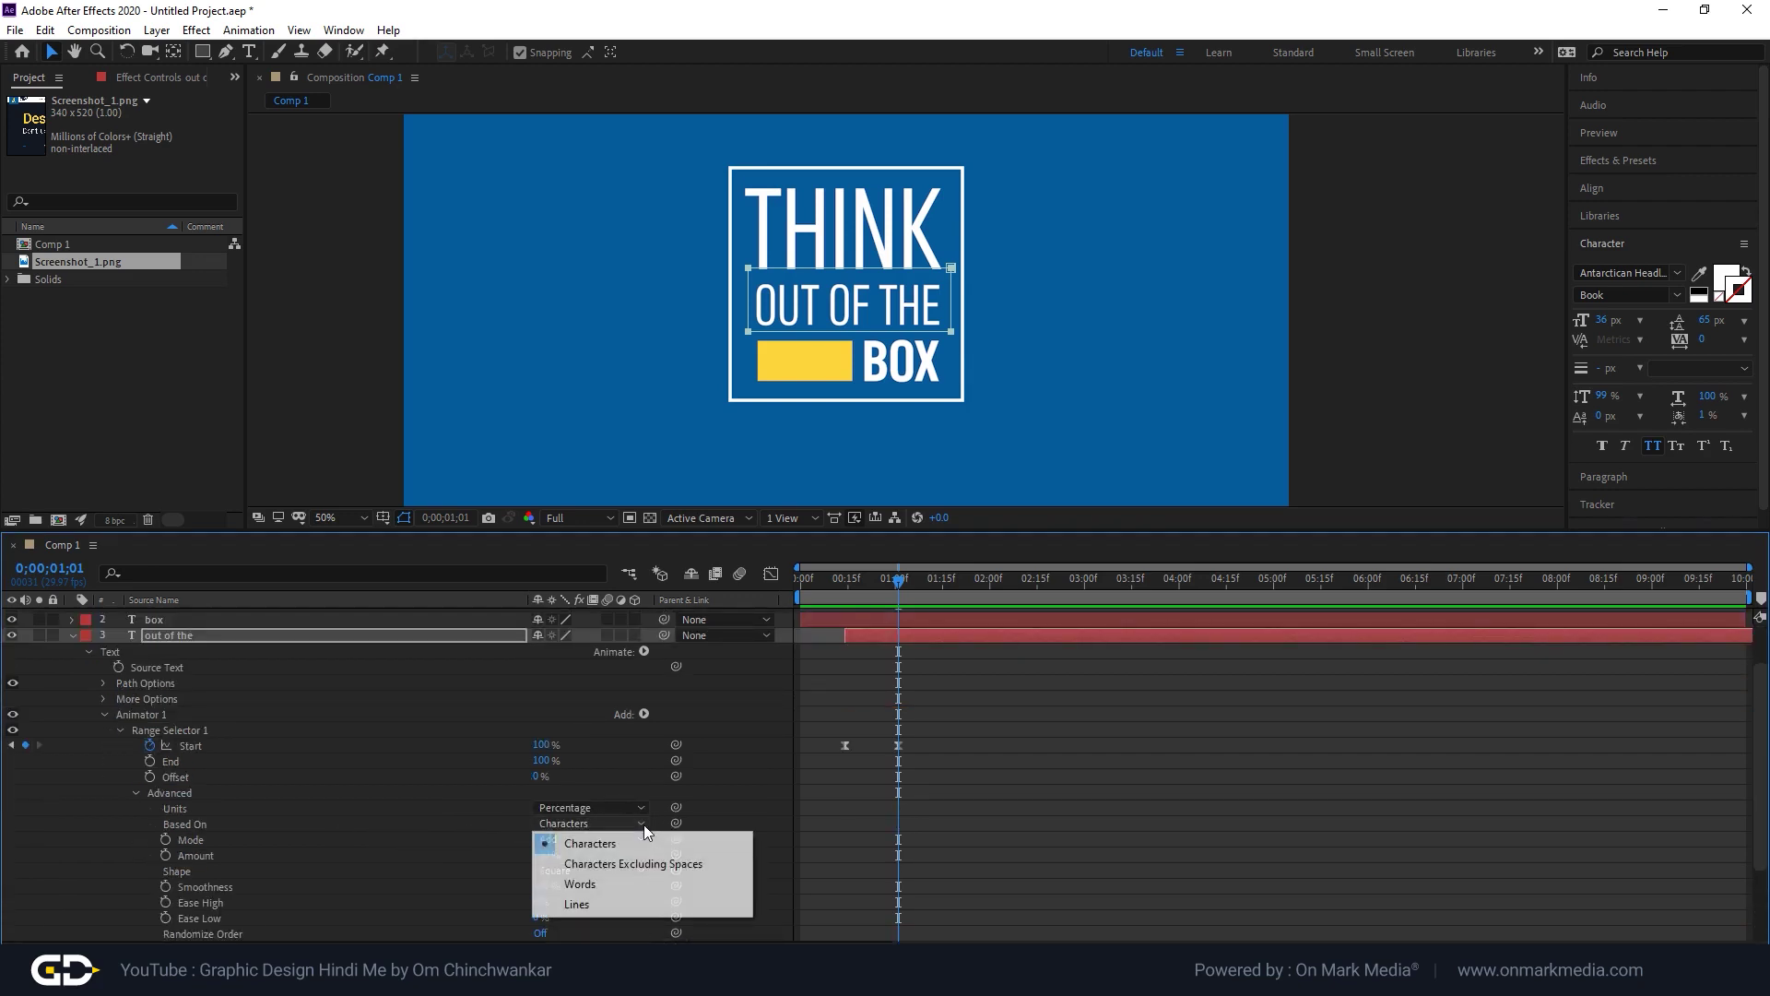
left_click(594, 887)
left_click_drag(891, 579, 905, 612)
key("space")
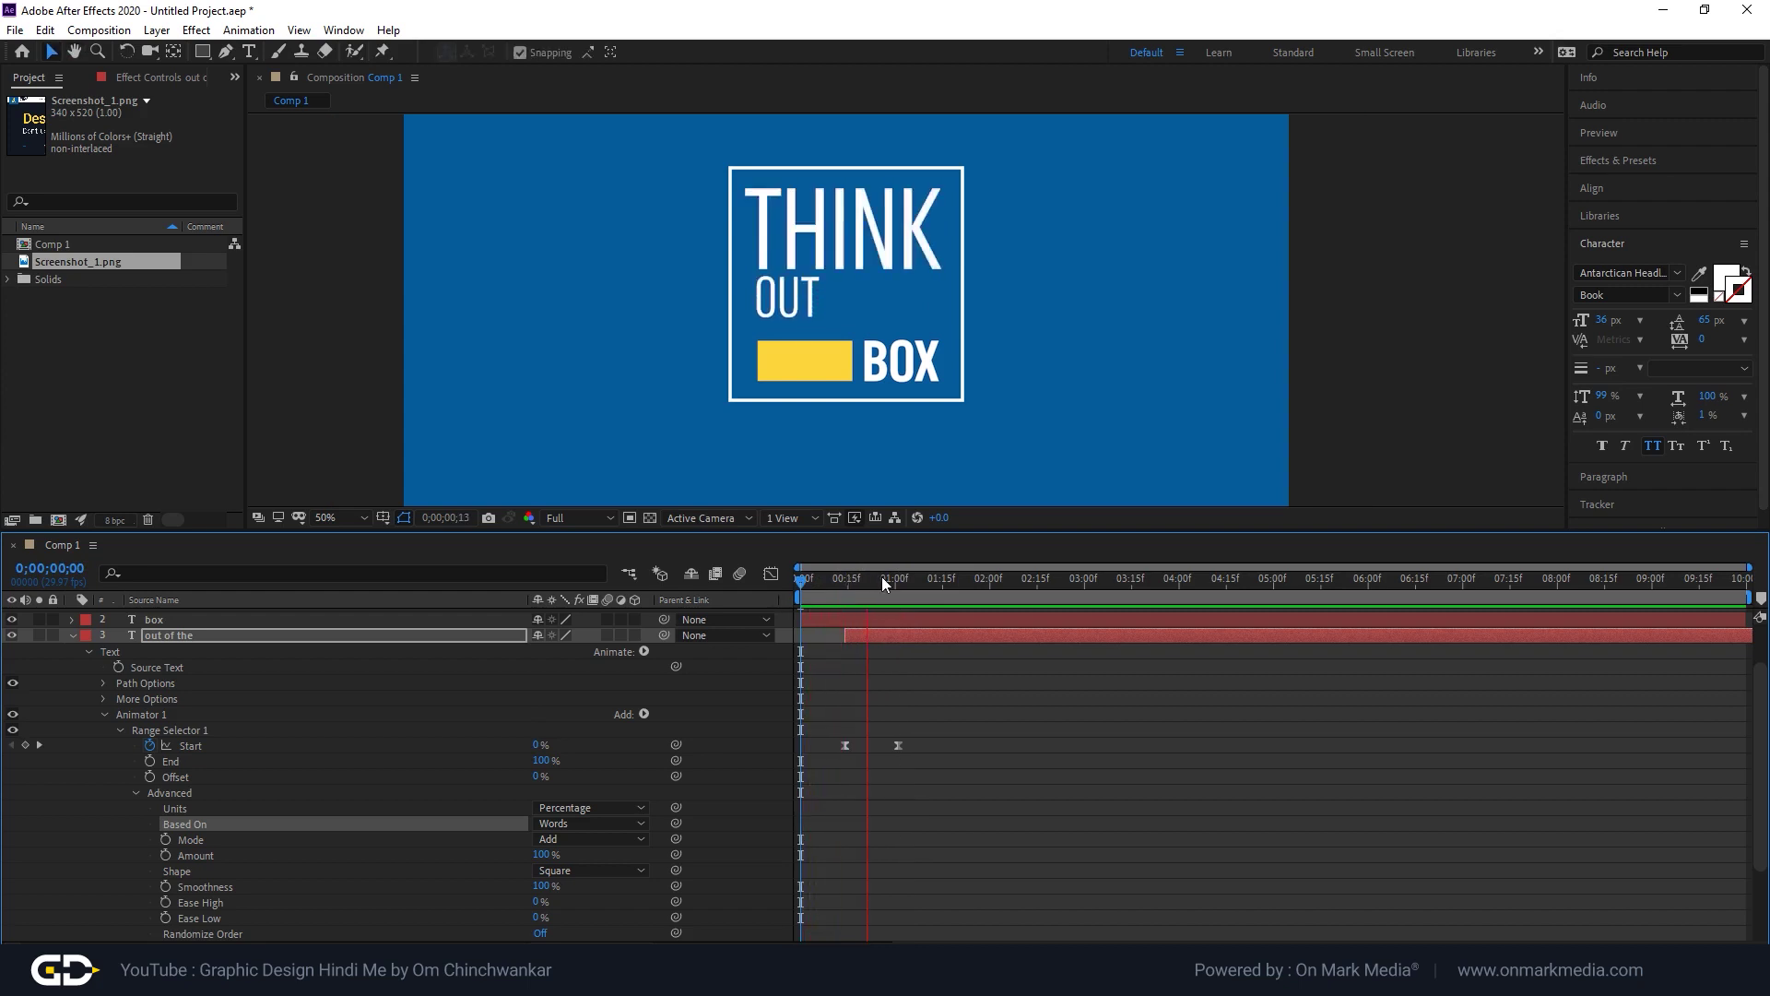
mouse_move(888, 577)
left_mouse_down()
mouse_move(855, 574)
mouse_move(857, 590)
mouse_move(898, 588)
left_mouse_up()
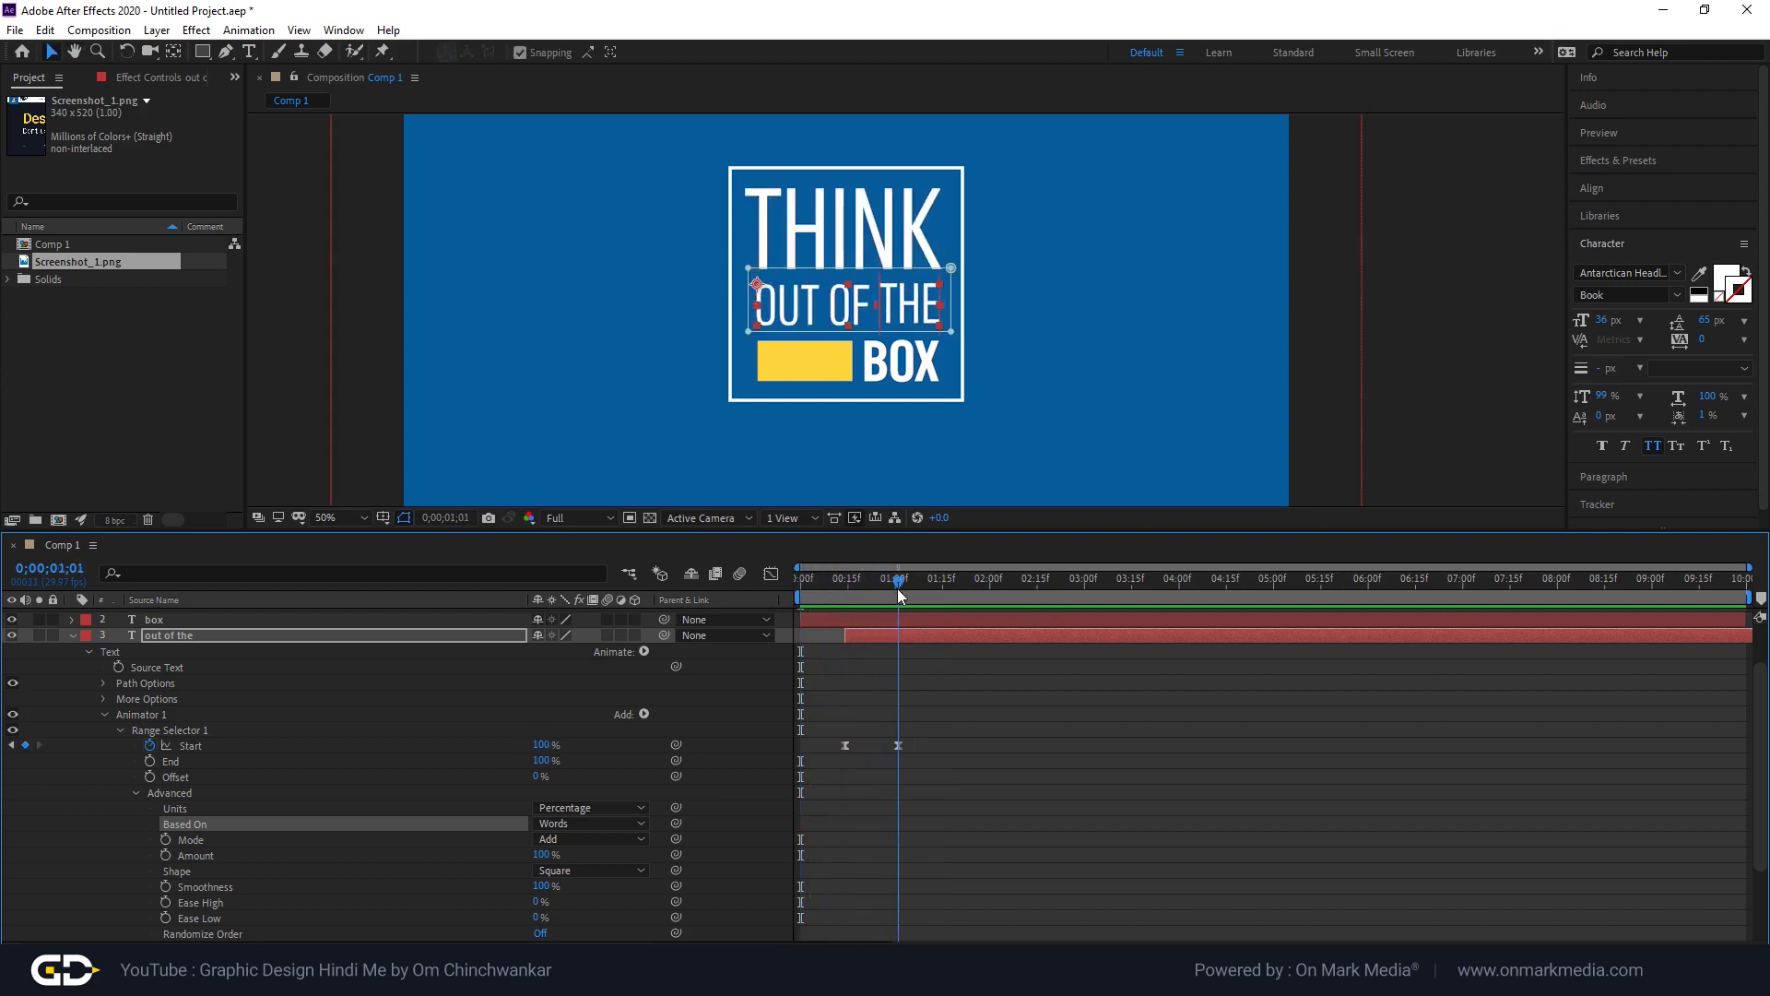
left_click(640, 824)
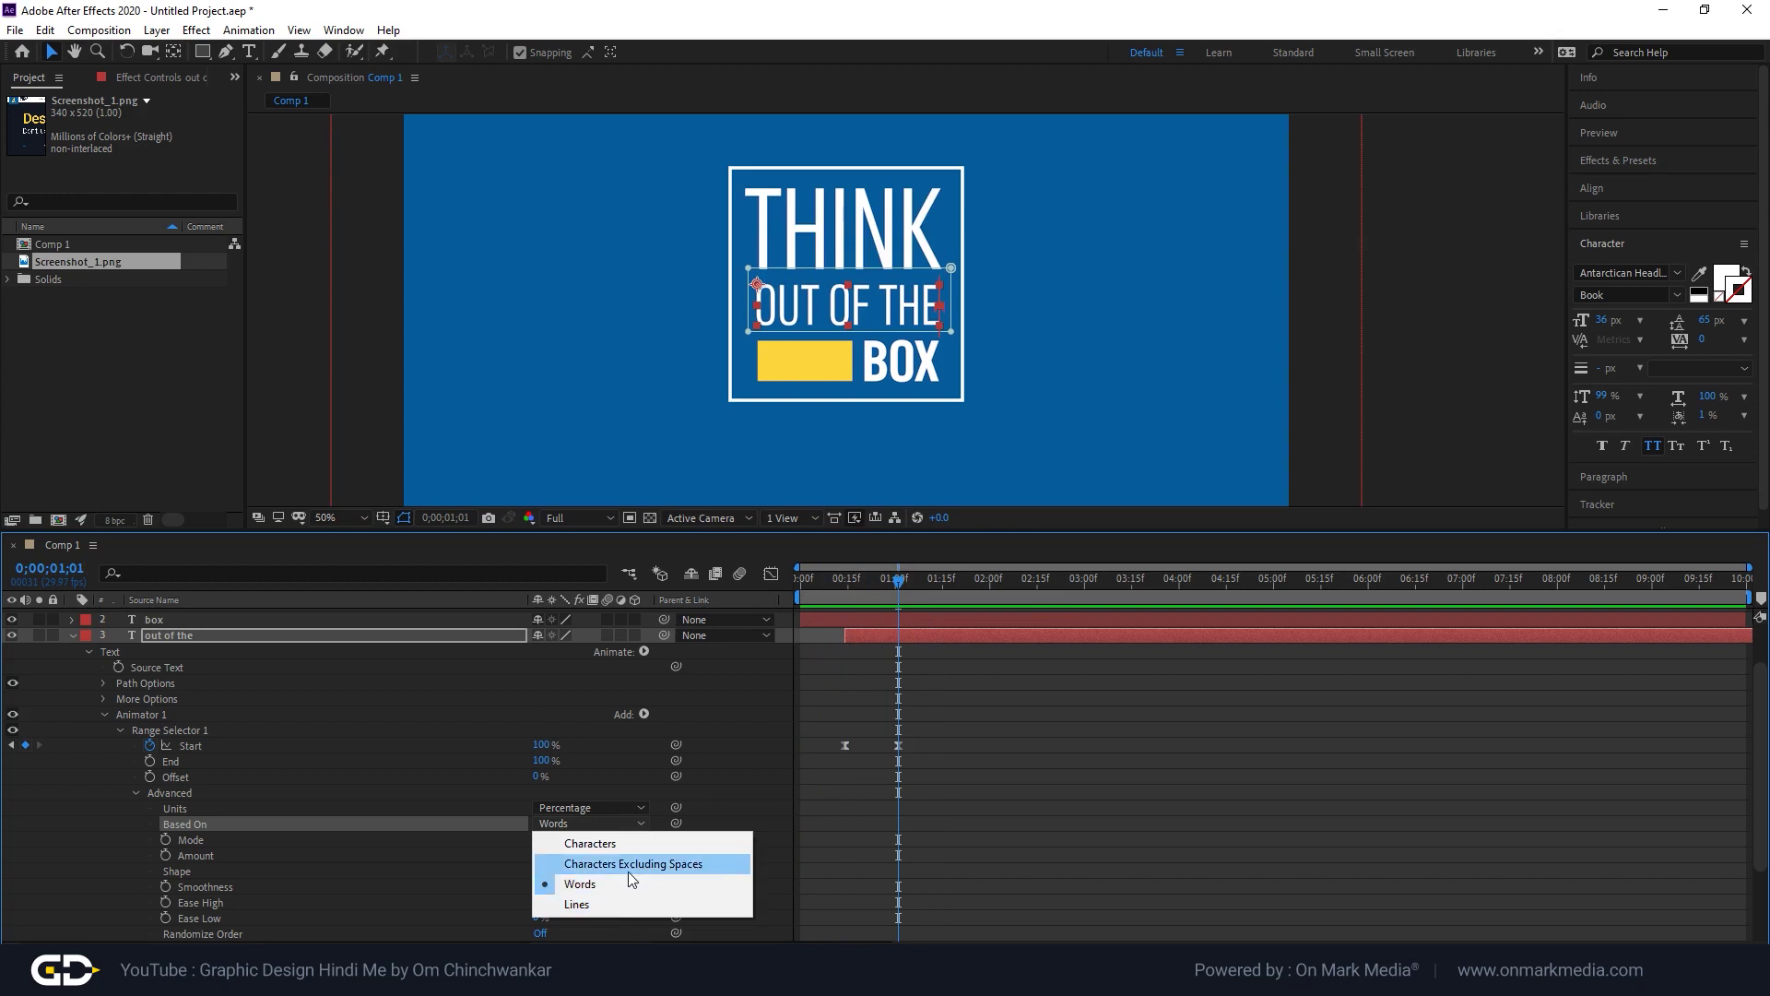
mouse_move(878, 583)
left_mouse_down()
mouse_move(802, 577)
mouse_move(892, 604)
left_mouse_up()
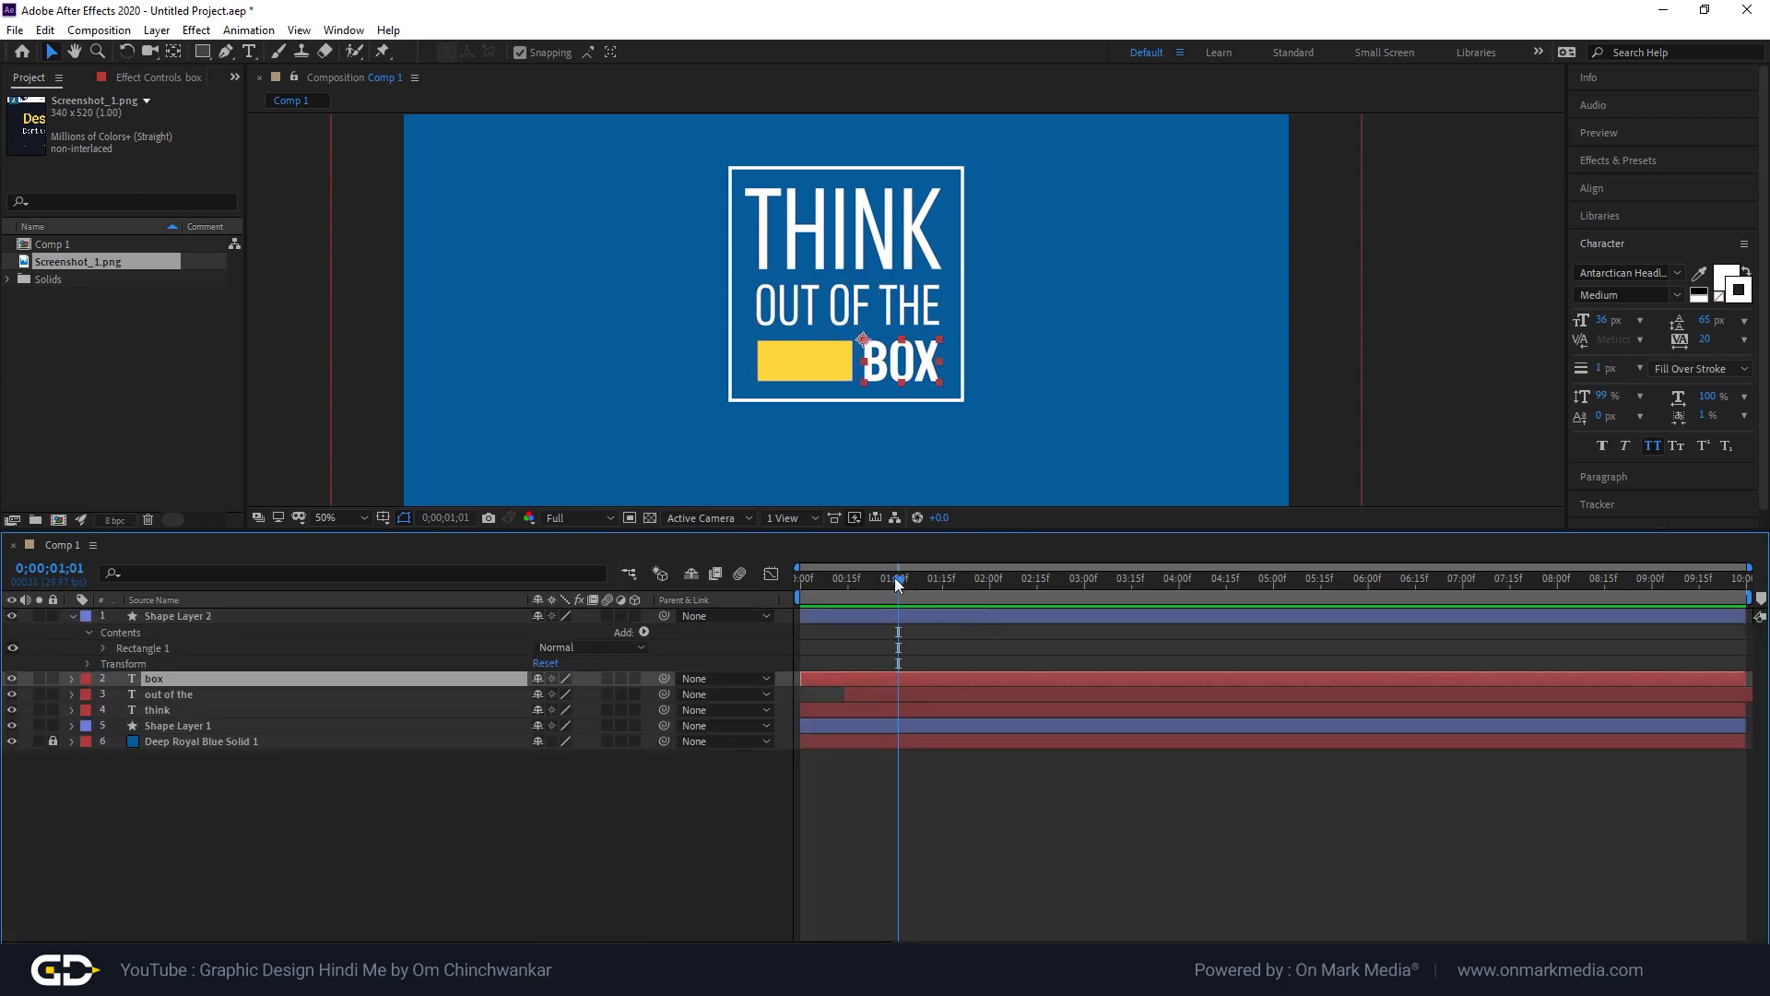
At 0;00;01;02, add a Position text animator to the "box" layer with Position 0, 47 and the range selector's End at 0%.
mouse_move(894, 577)
left_mouse_down()
mouse_move(746, 599)
mouse_move(906, 590)
left_mouse_up()
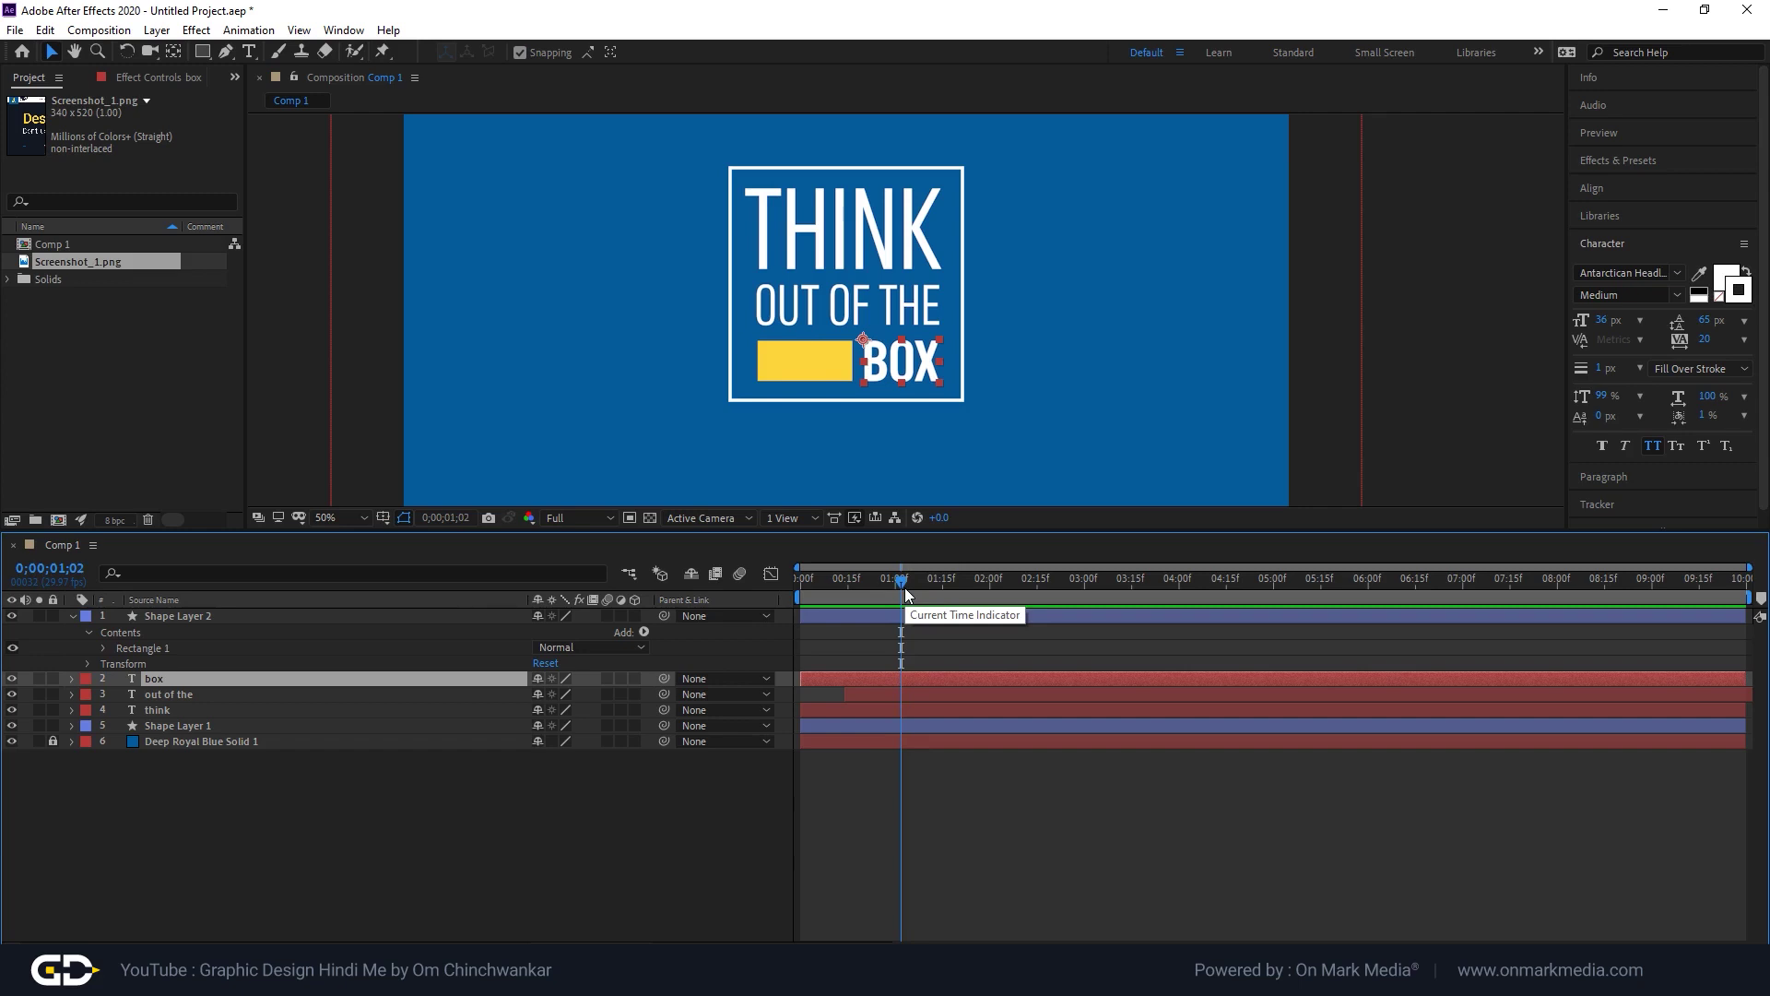
left_click(71, 678)
left_click(389, 695)
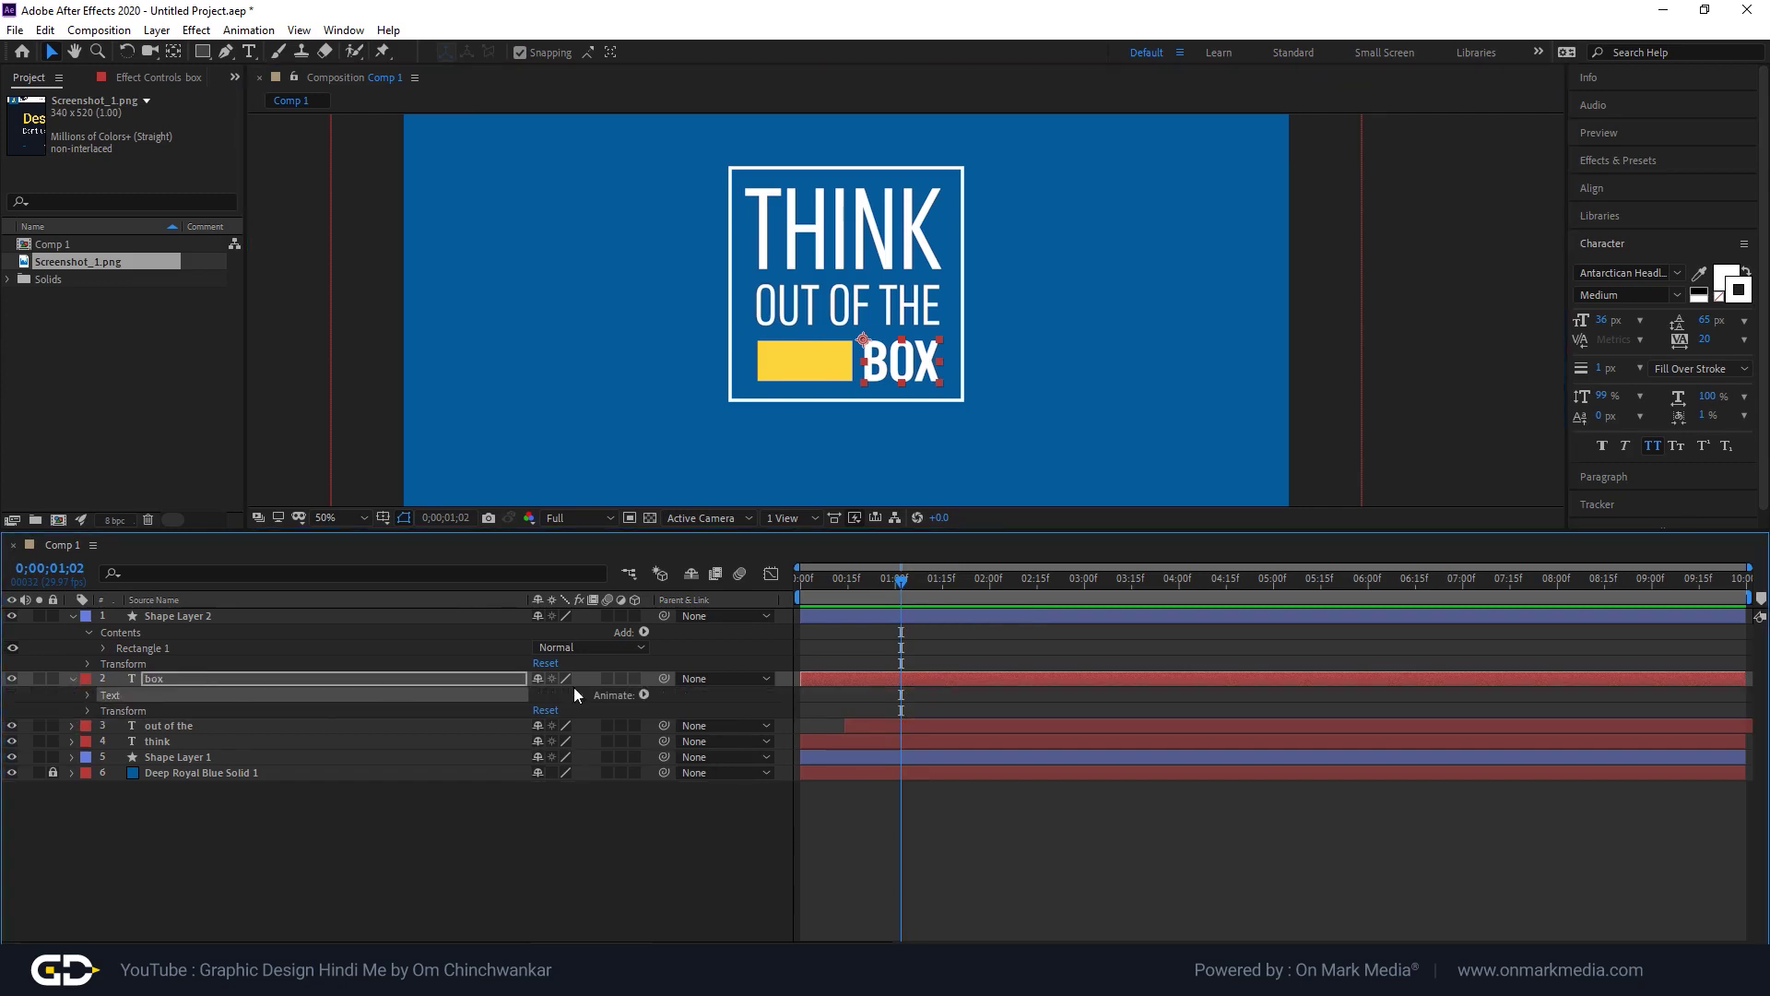
left_click(645, 695)
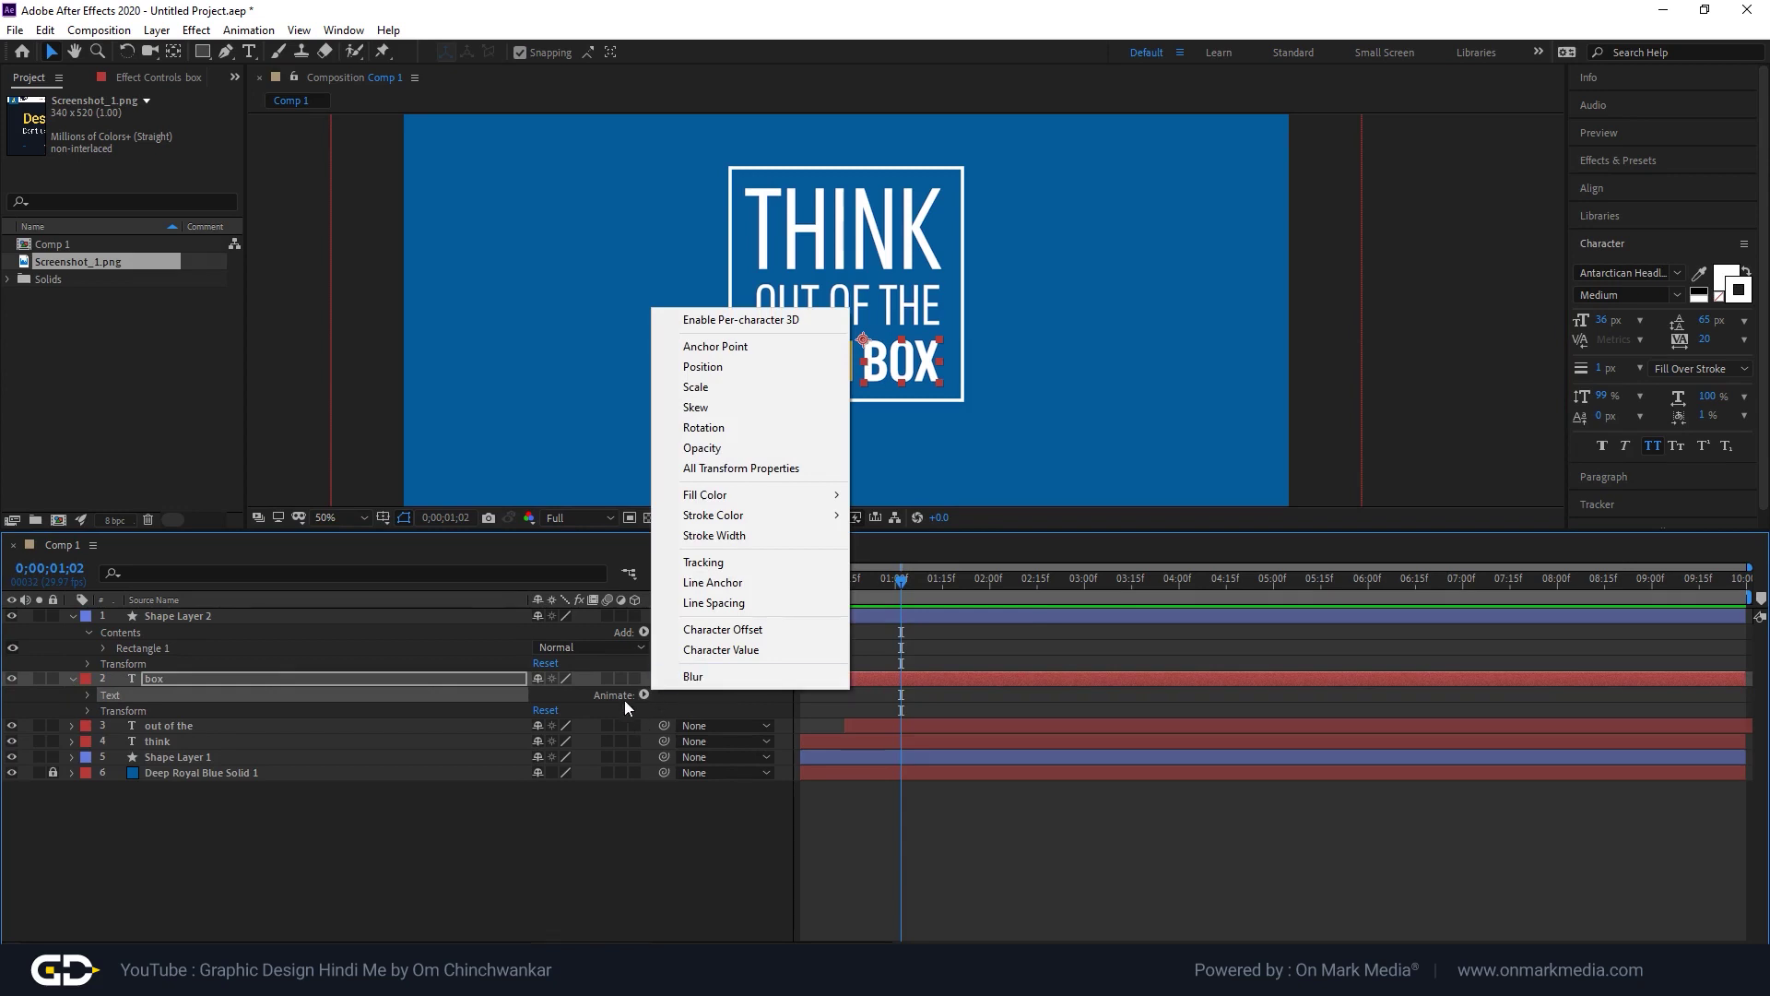
left_click(732, 369)
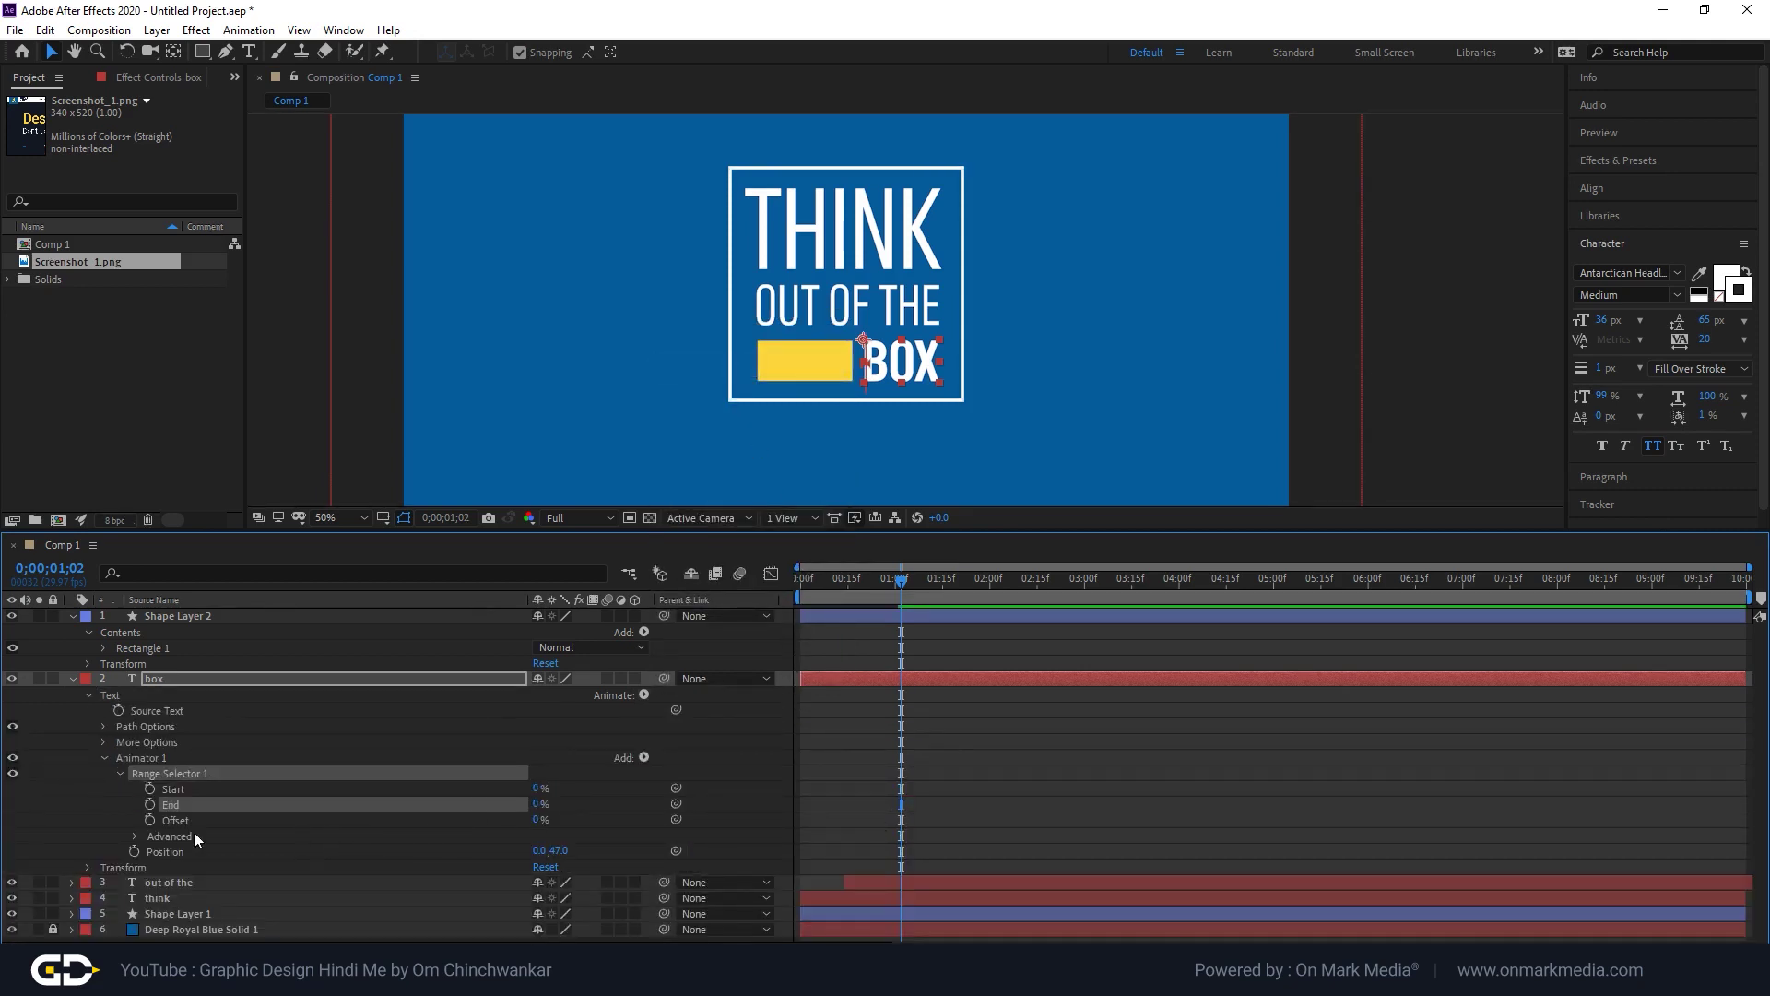
Keyframe the "box" range selector's End from 0% at 0;00;01;02 to a higher value at about 0;00;01;15, and preview the animation.
left_click(150, 804)
left_click_drag(907, 581, 942, 581)
left_click_drag(538, 804, 660, 793)
key("space")
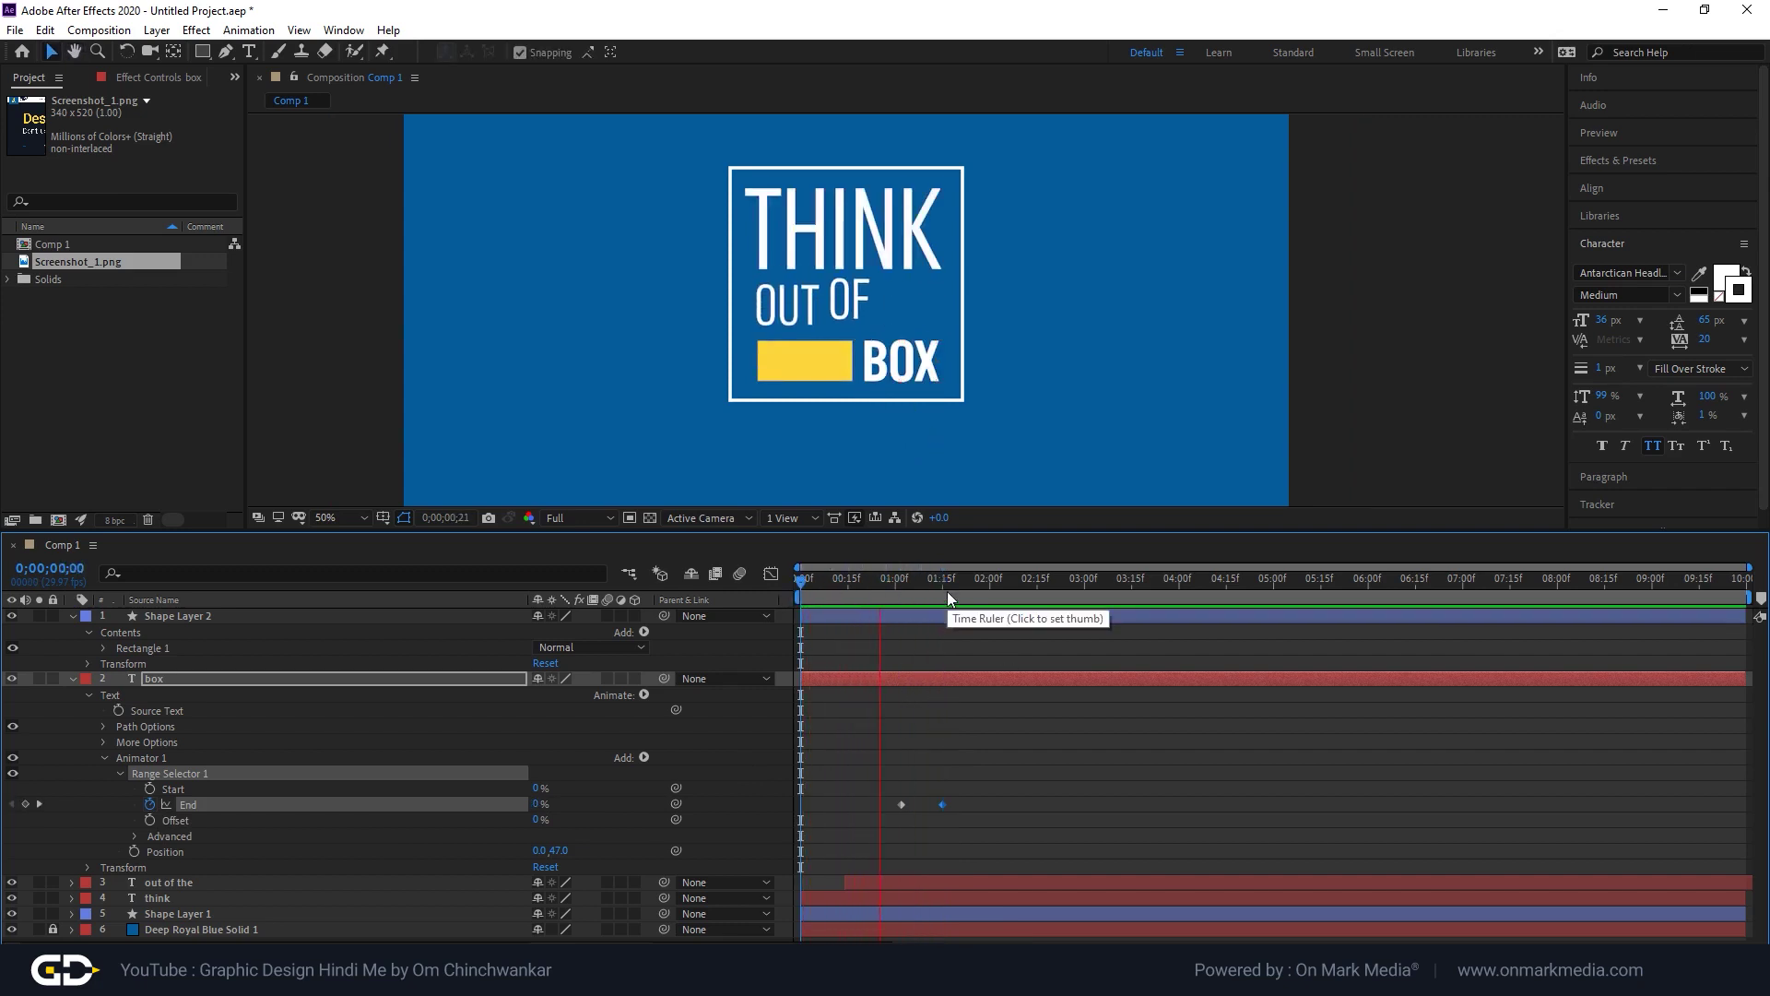
Shift the "box" range selector's two End keyframes later, with the last at about 0;00;03;20, and go to 0;00;03;19.
left_click(899, 590)
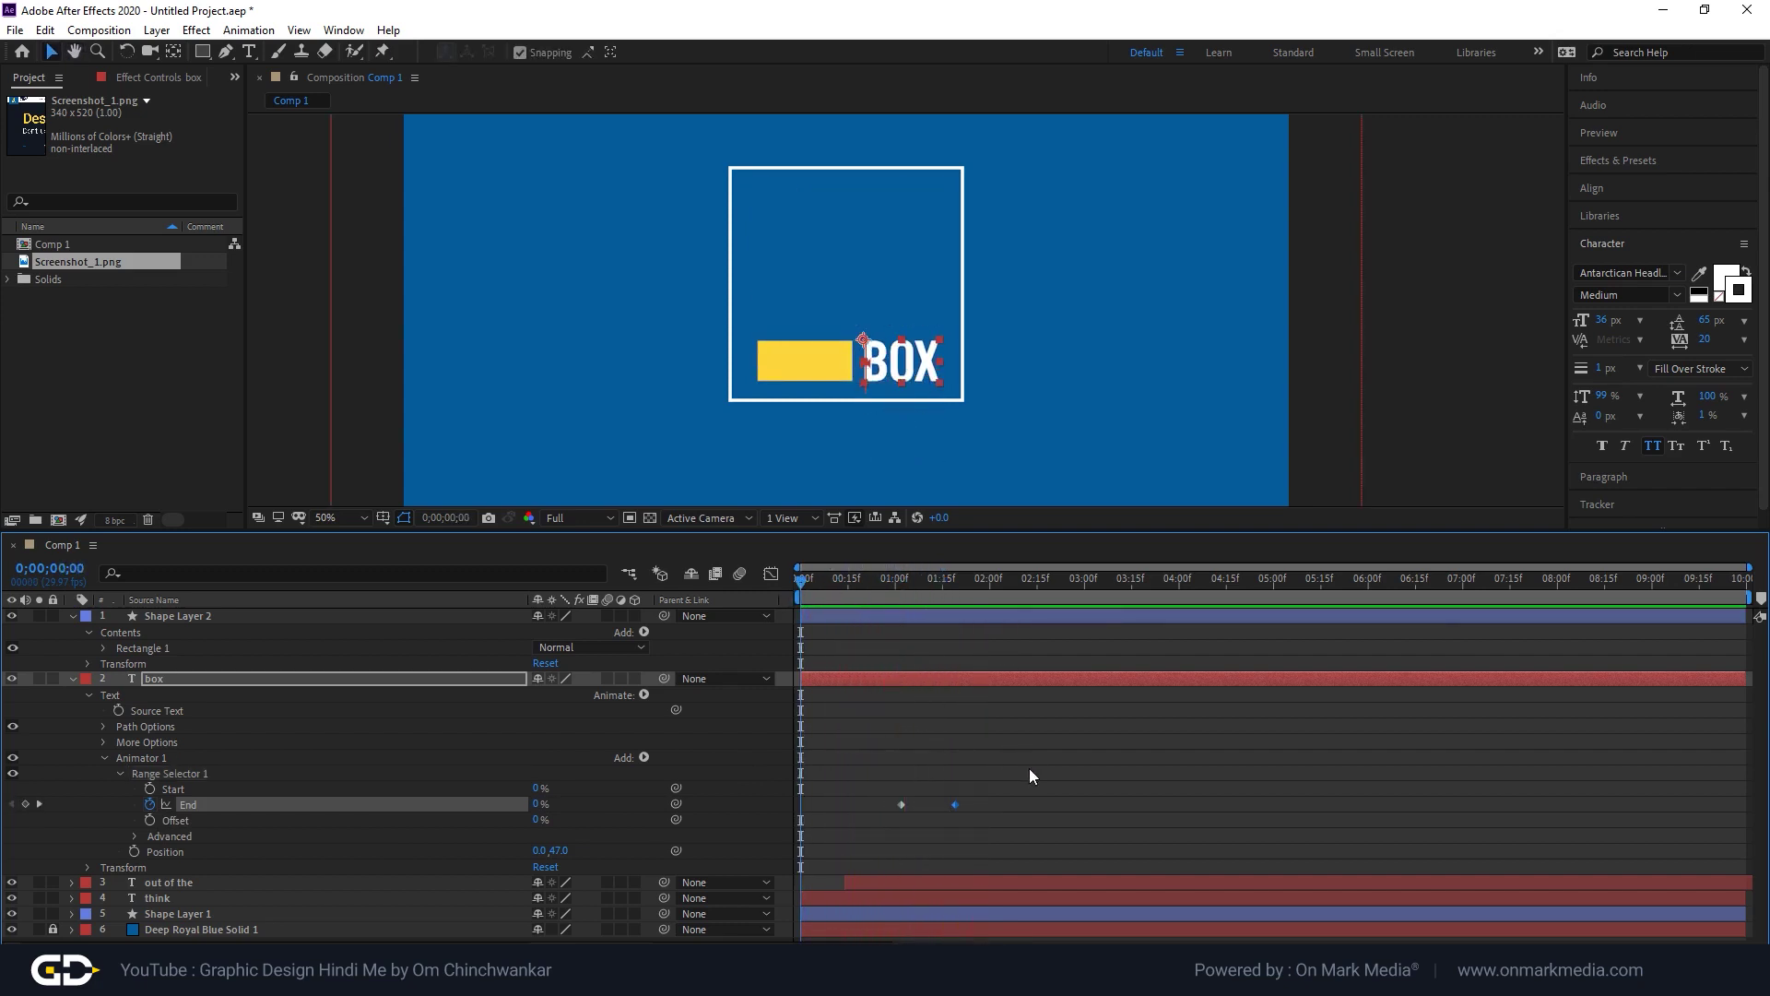
left_click_drag(1017, 788, 1095, 802)
left_click_drag(802, 590, 1145, 645)
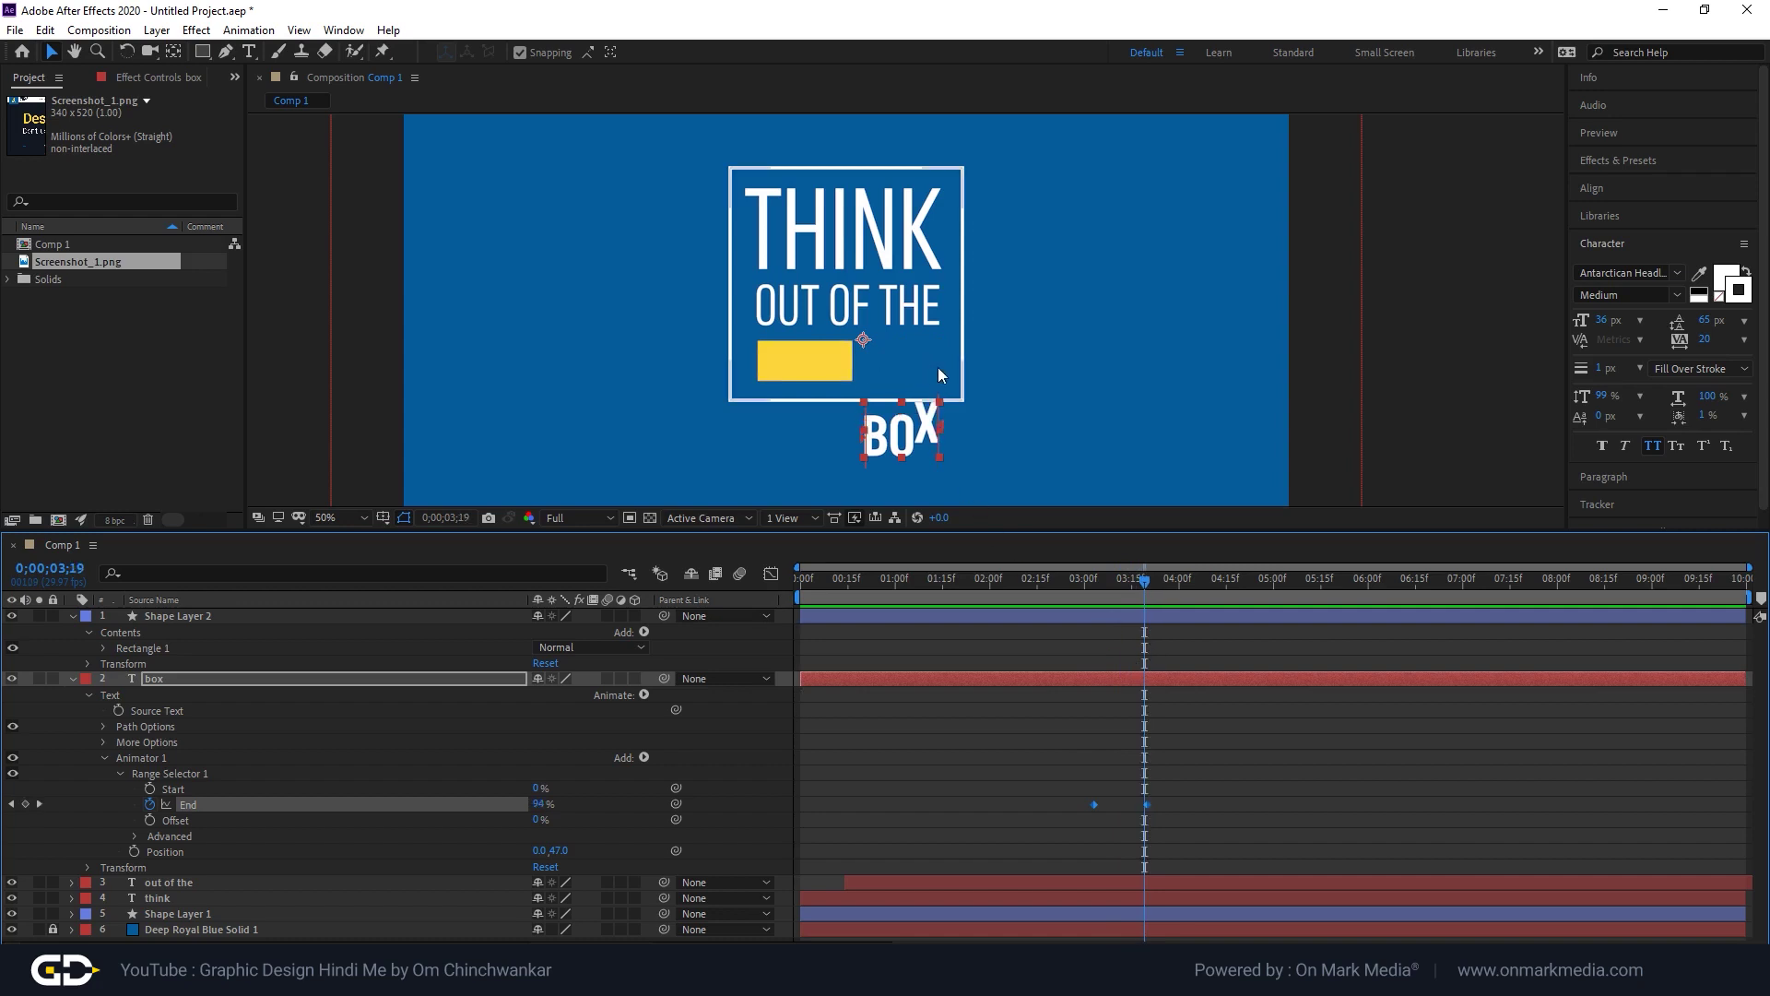
Keyframe the yellow rectangle's Scale at 0;00;03;19, unlink its proportions, and set the width scale to 425.8% at 0;00;04;03.
left_click(785, 348)
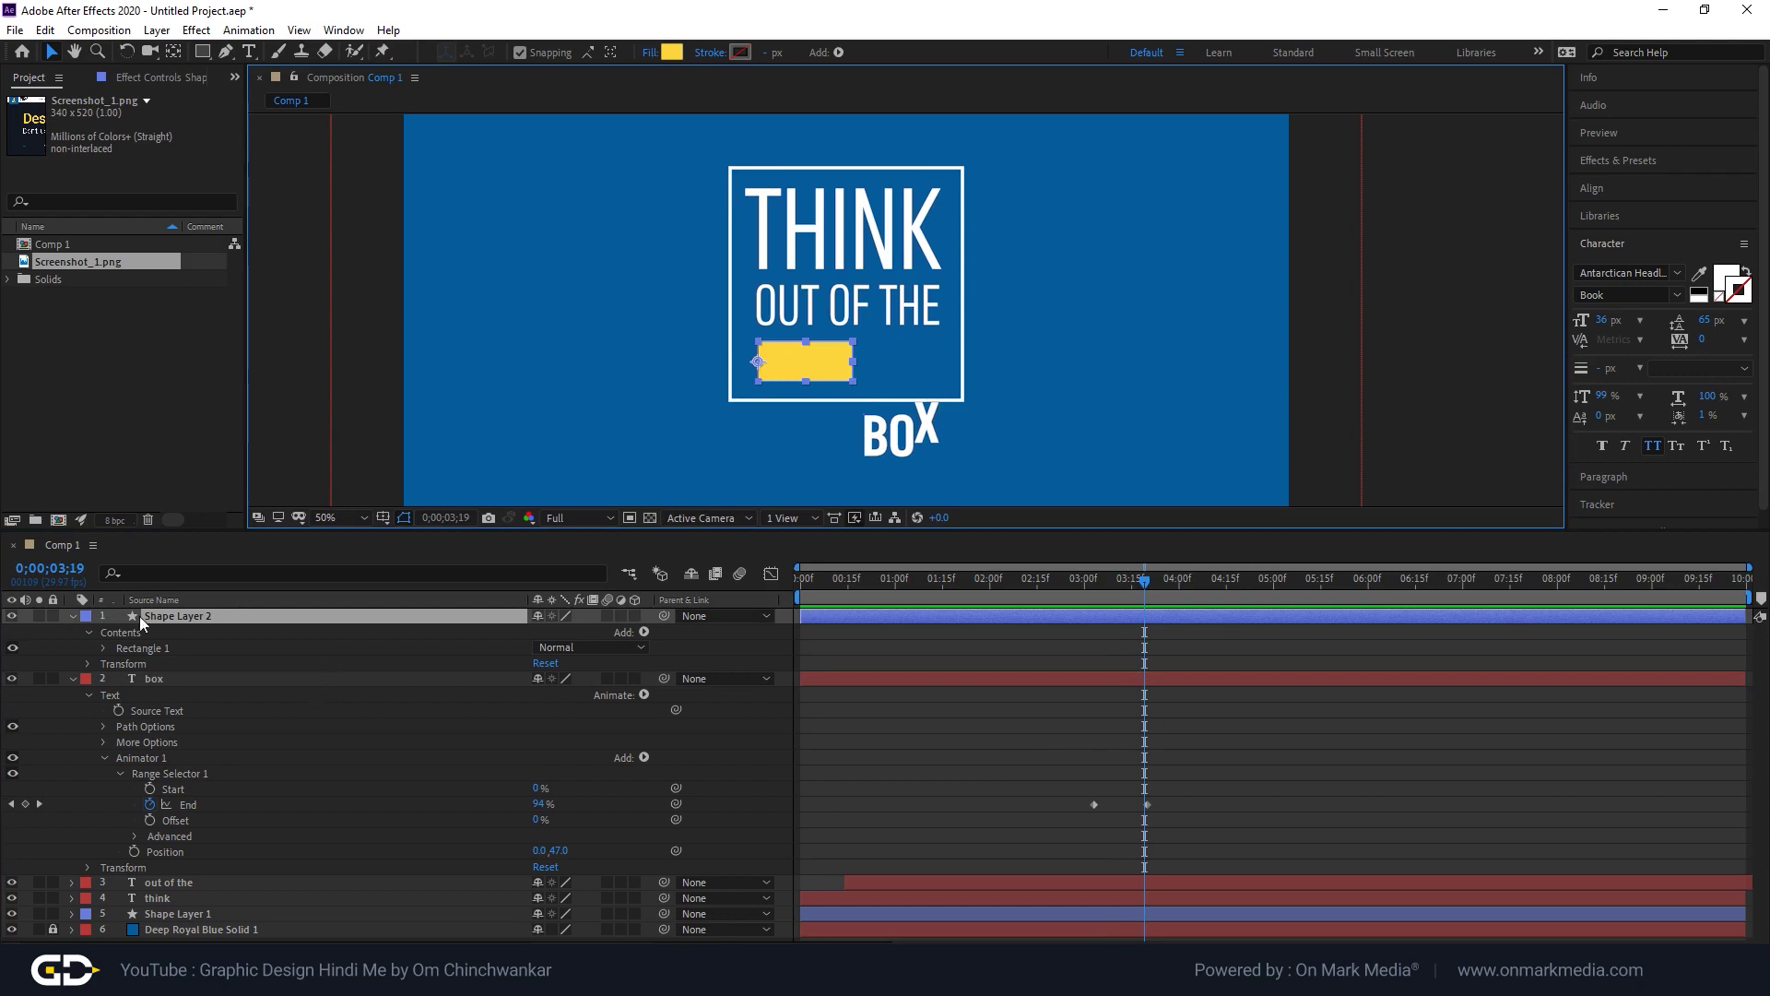
left_click(88, 663)
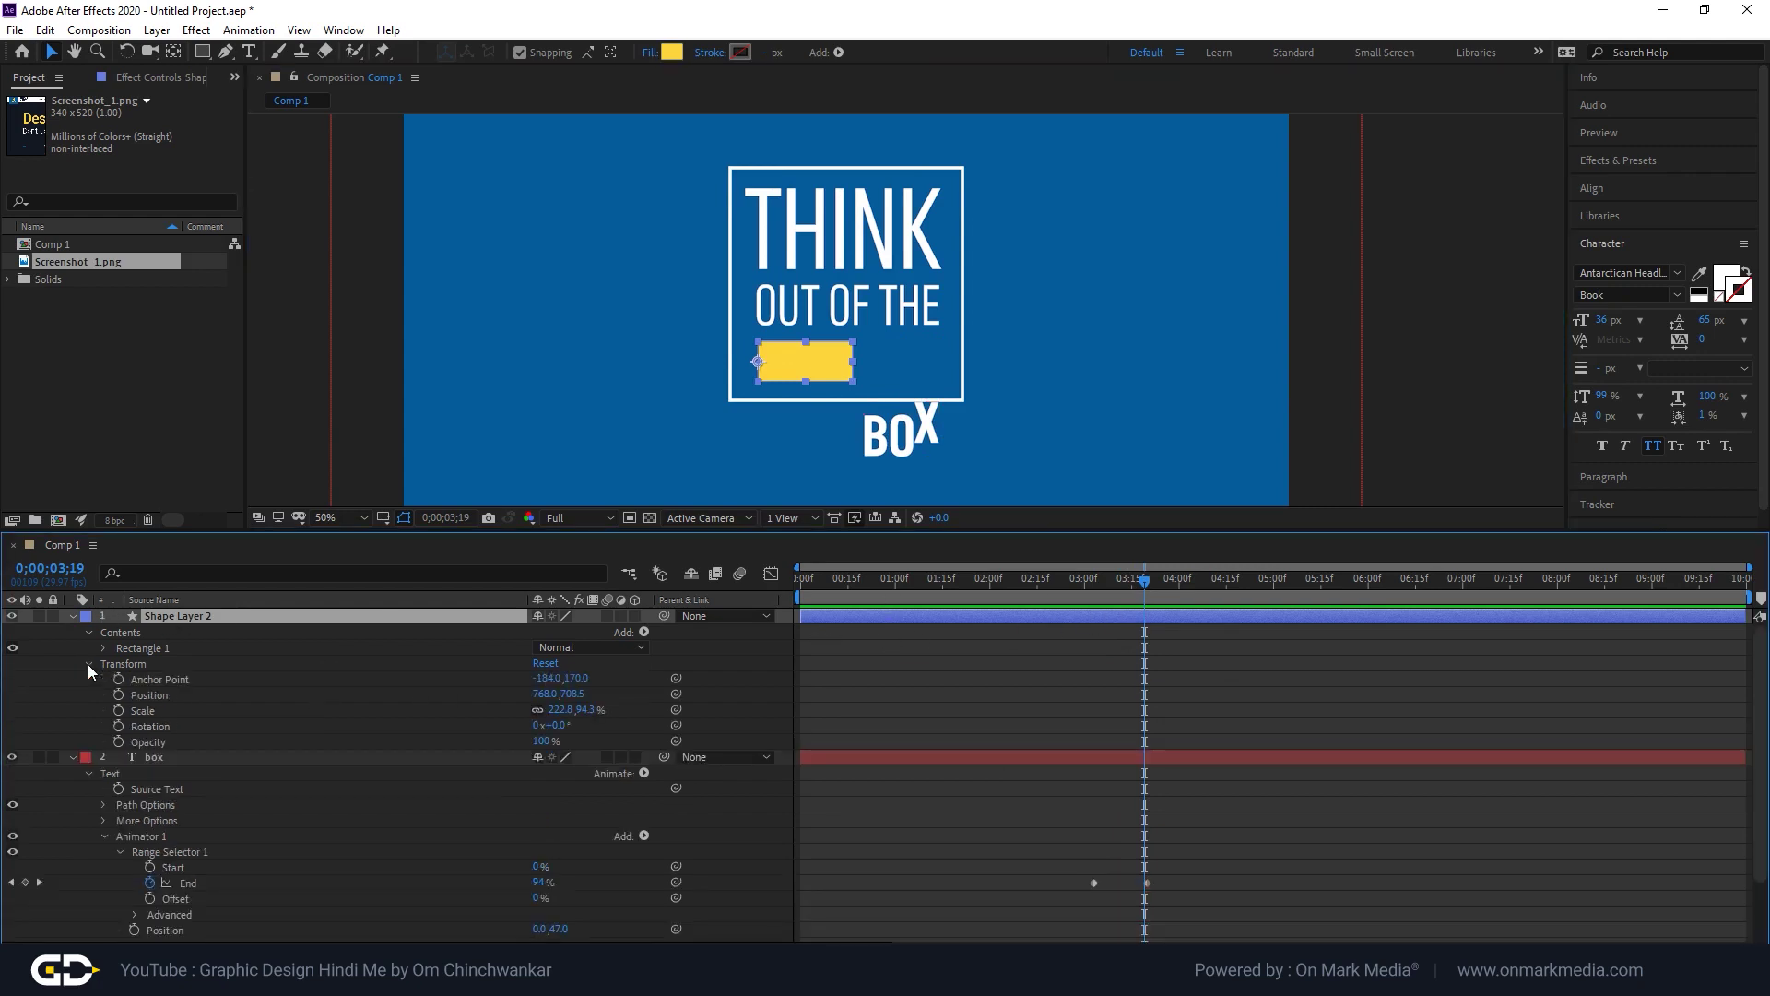
left_click(118, 709)
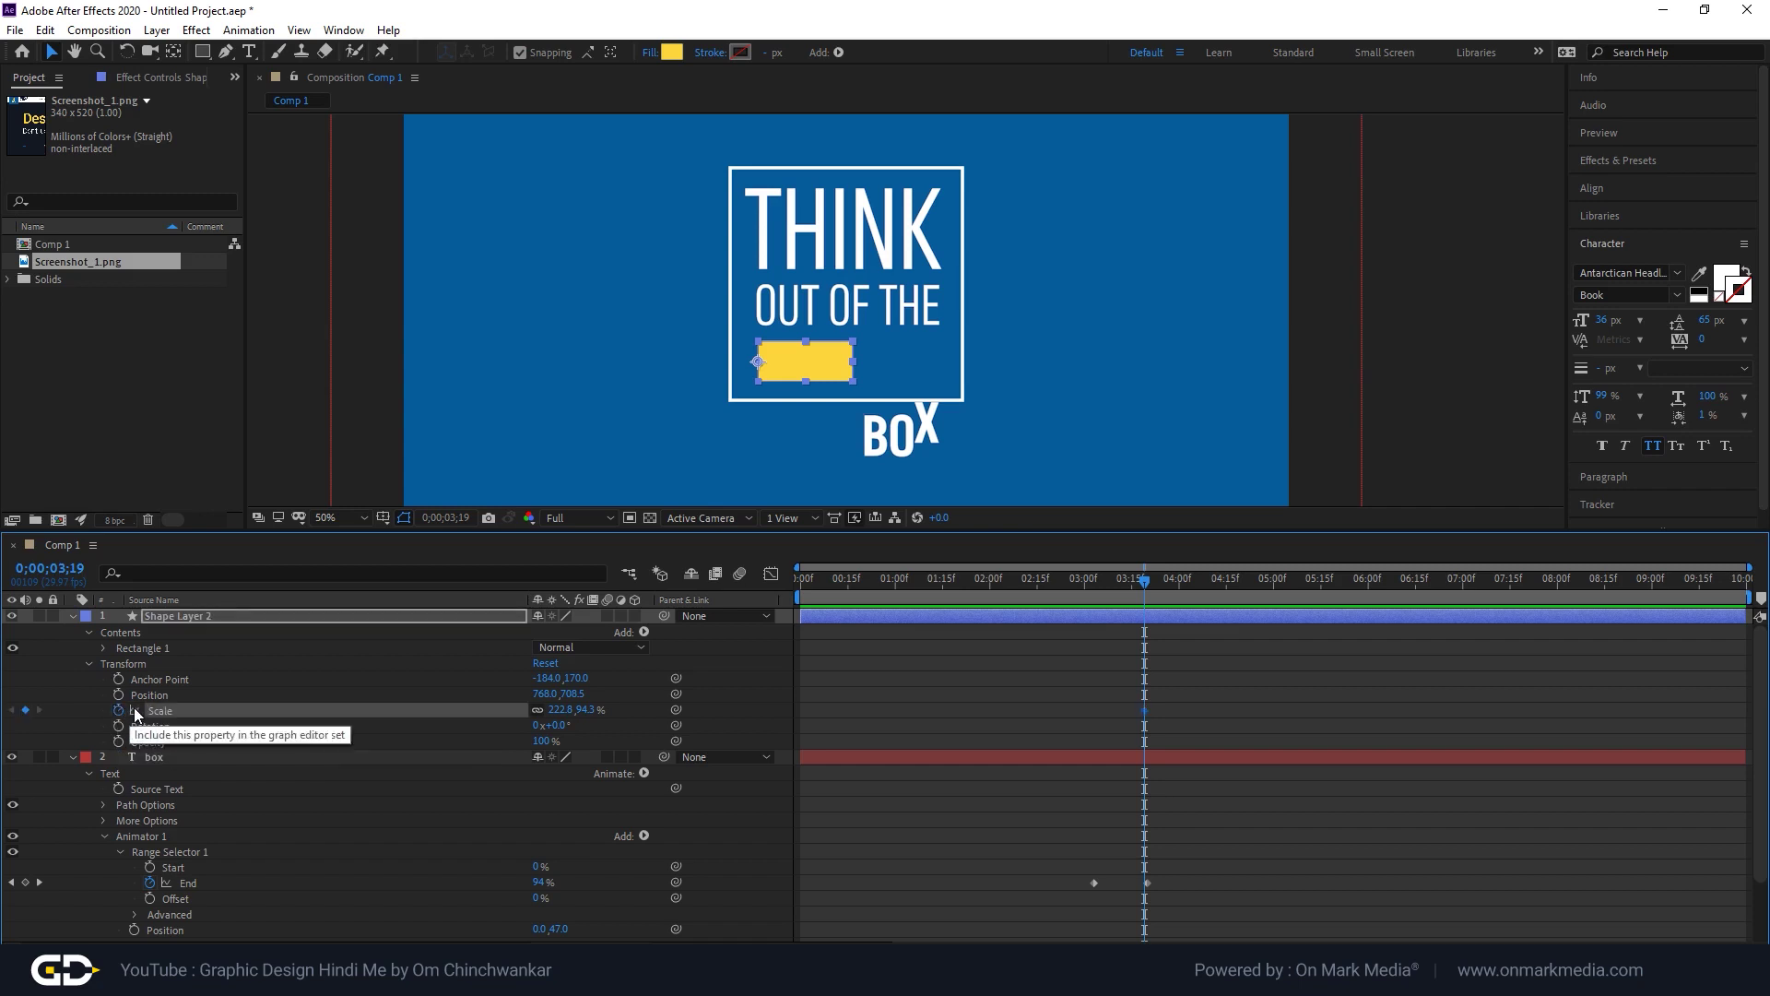
left_click(537, 710)
left_click(1189, 584)
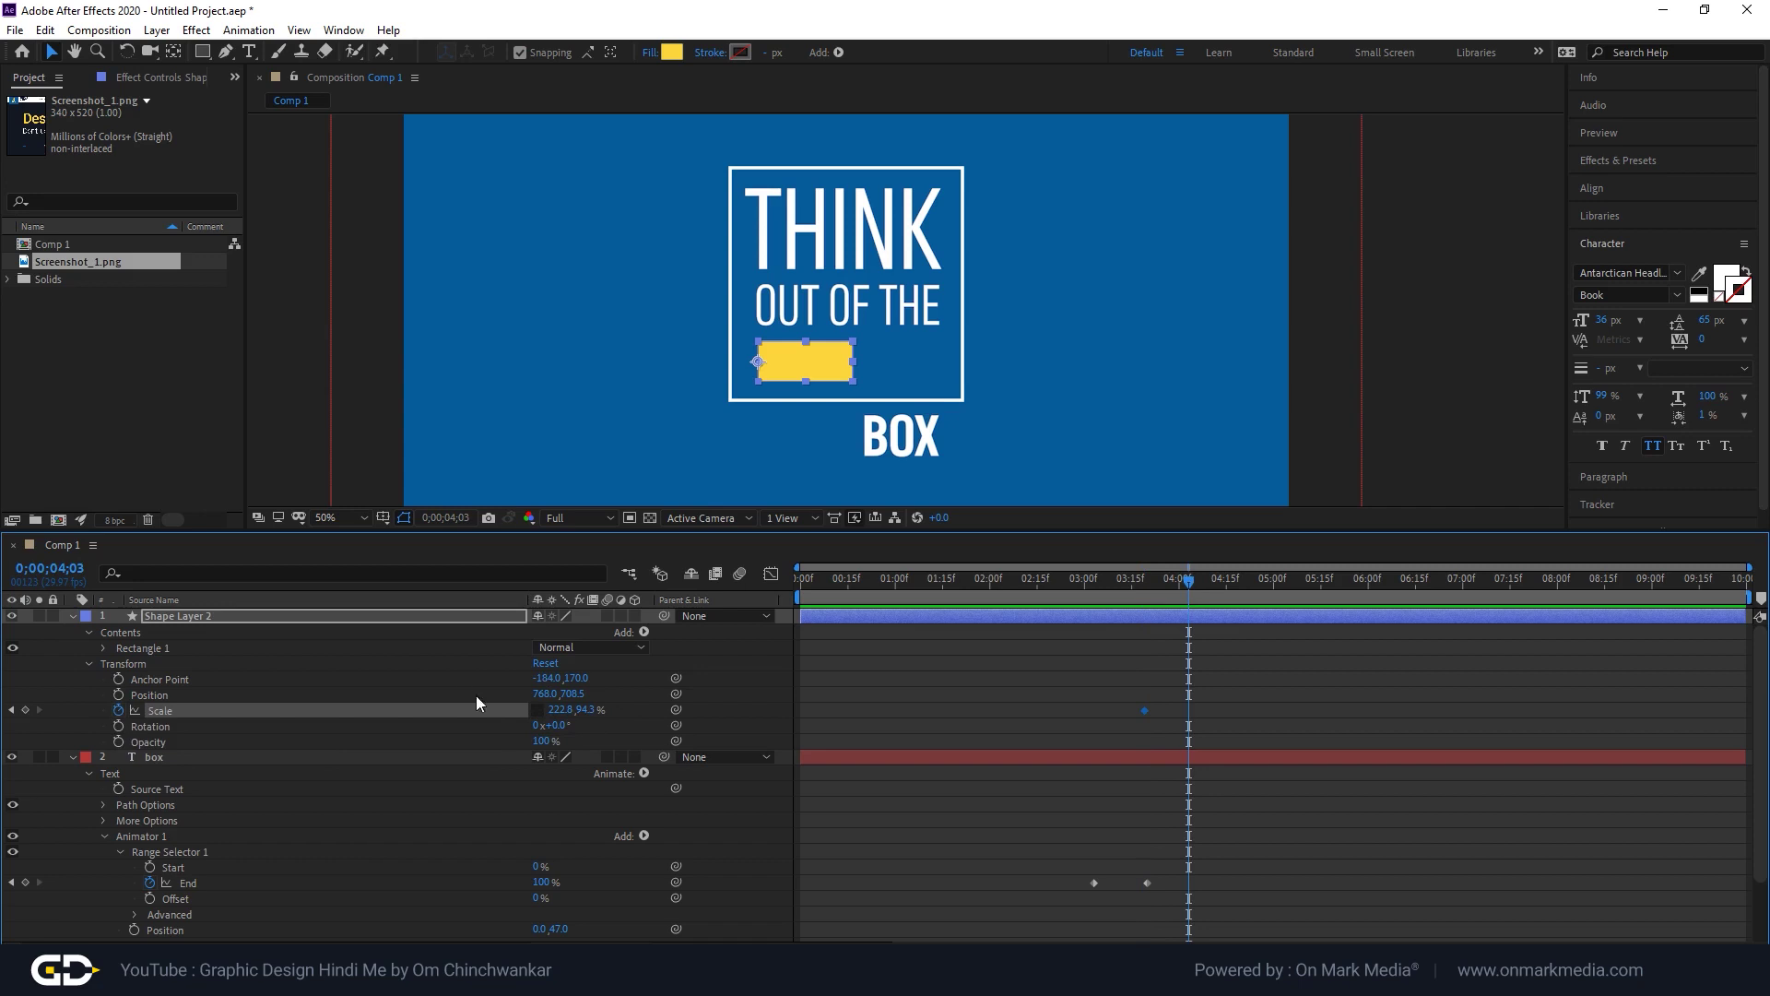
left_click_drag(583, 710, 768, 731)
key("ctrl+z")
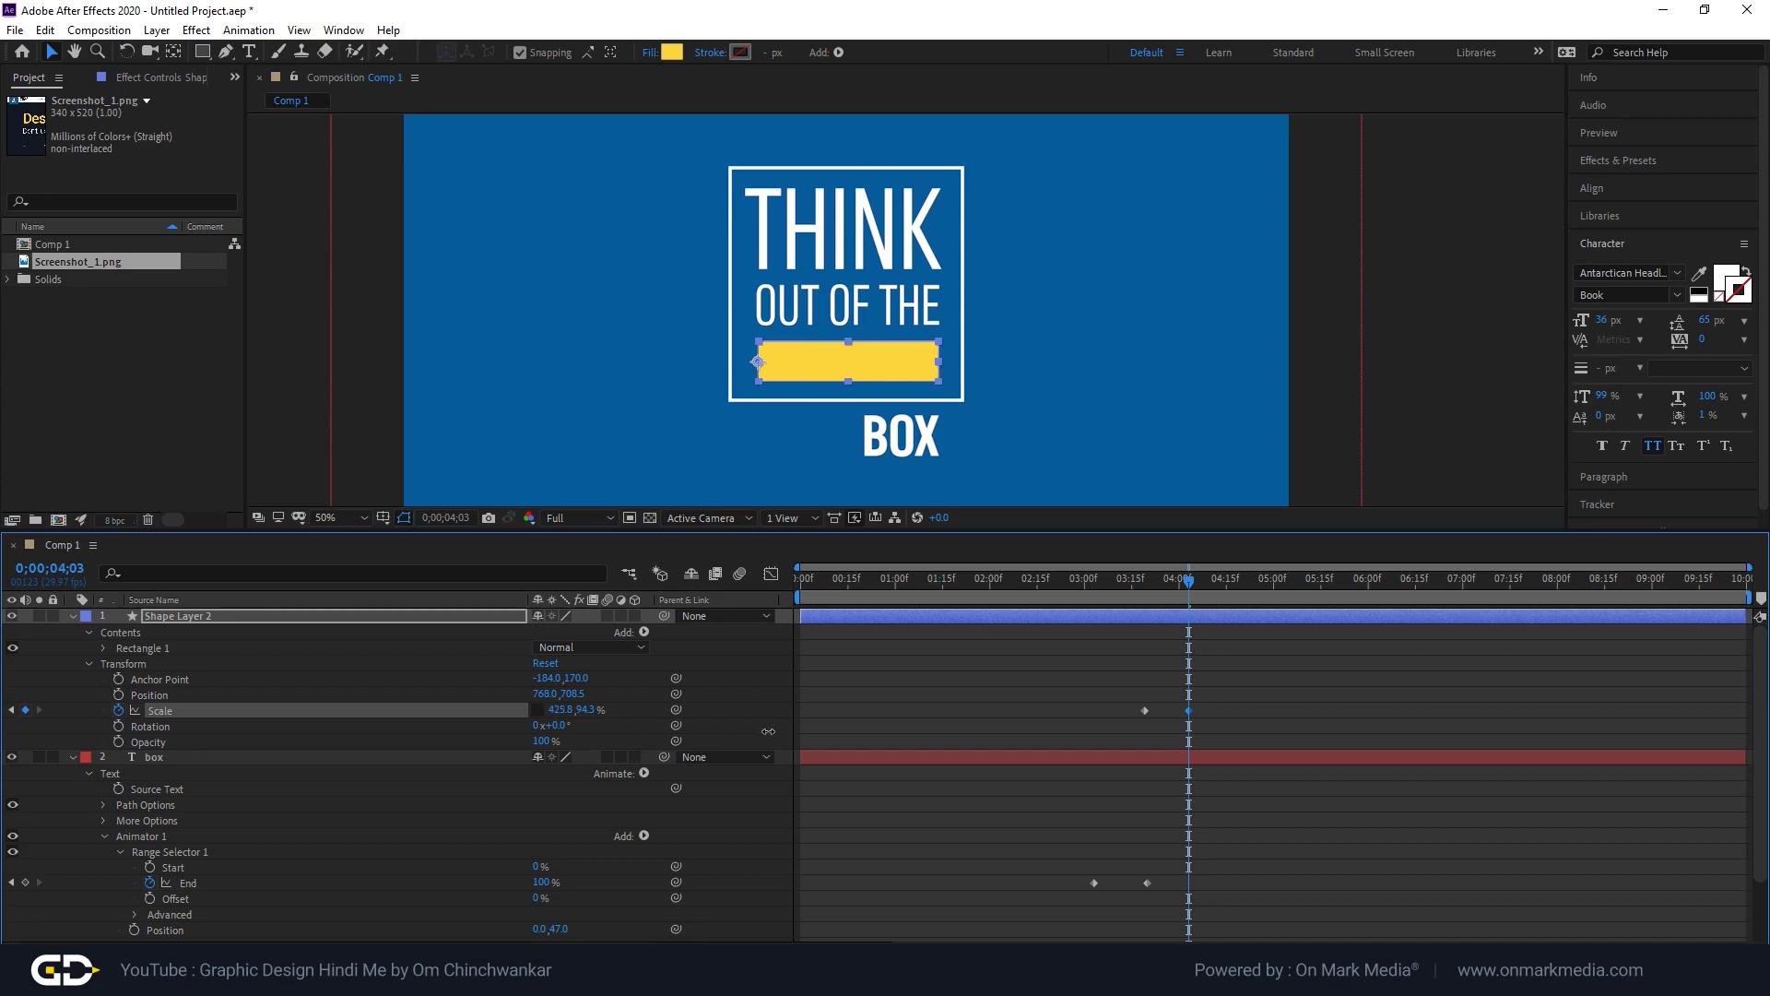
Apply Easy Ease Out to the yellow rectangle's two Scale keyframes, shift them slightly earlier, and preview the stretch.
left_click_drag(1098, 661, 1148, 706)
right_click(1147, 710)
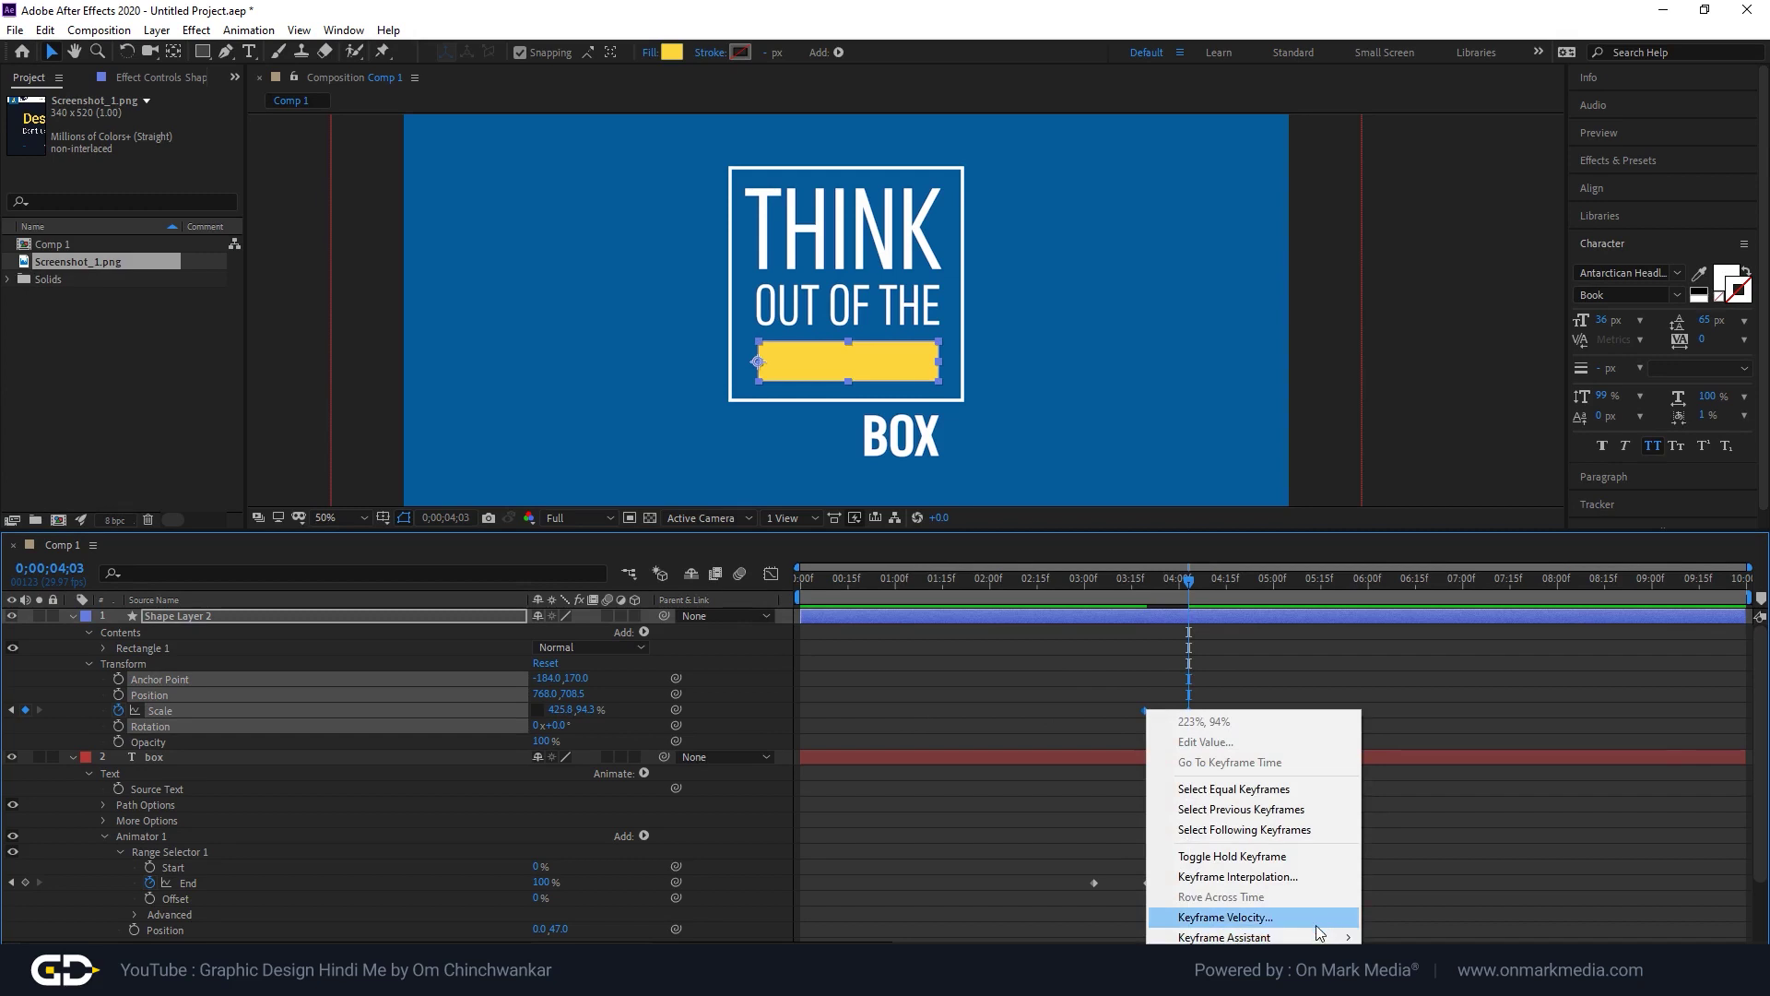
mouse_move(1338, 936)
left_click(1464, 861)
mouse_move(1124, 682)
left_mouse_down()
mouse_move(1213, 730)
mouse_move(1114, 723)
mouse_move(1095, 618)
mouse_move(1114, 612)
left_mouse_up()
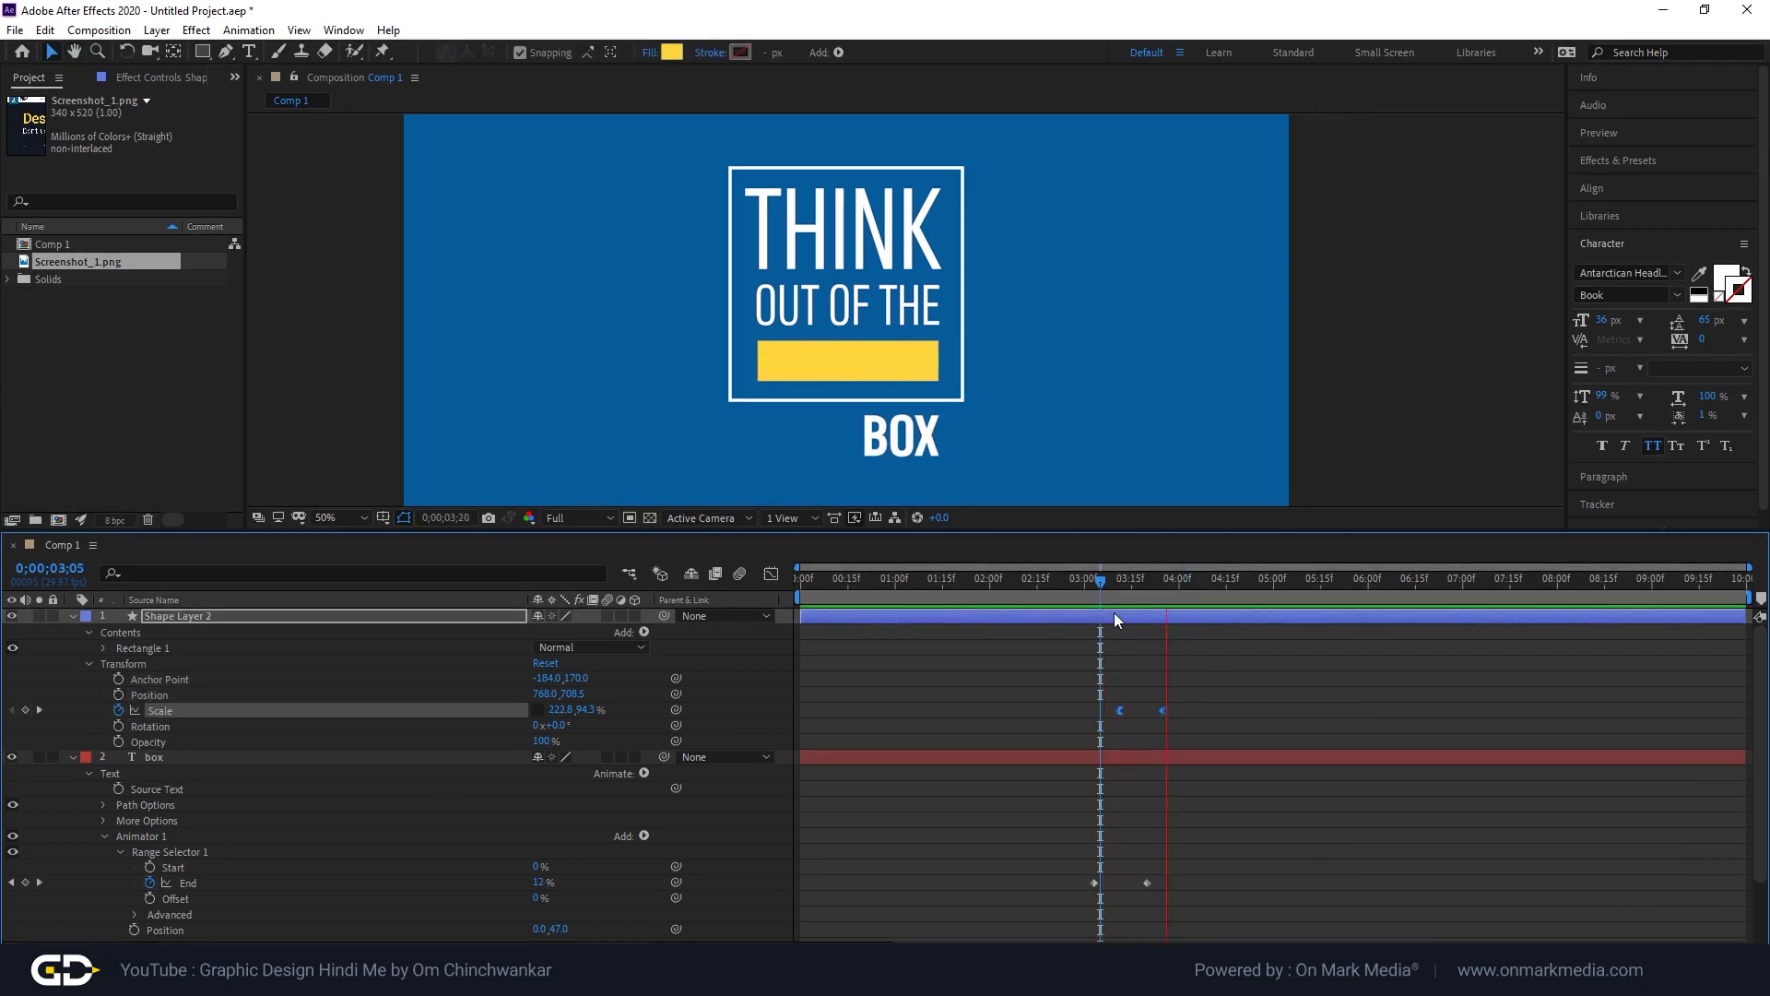
Move the rectangle's Scale keyframes earlier to nearly match the "box" End keyframes, and preview the animation from the start.
left_click(1027, 583)
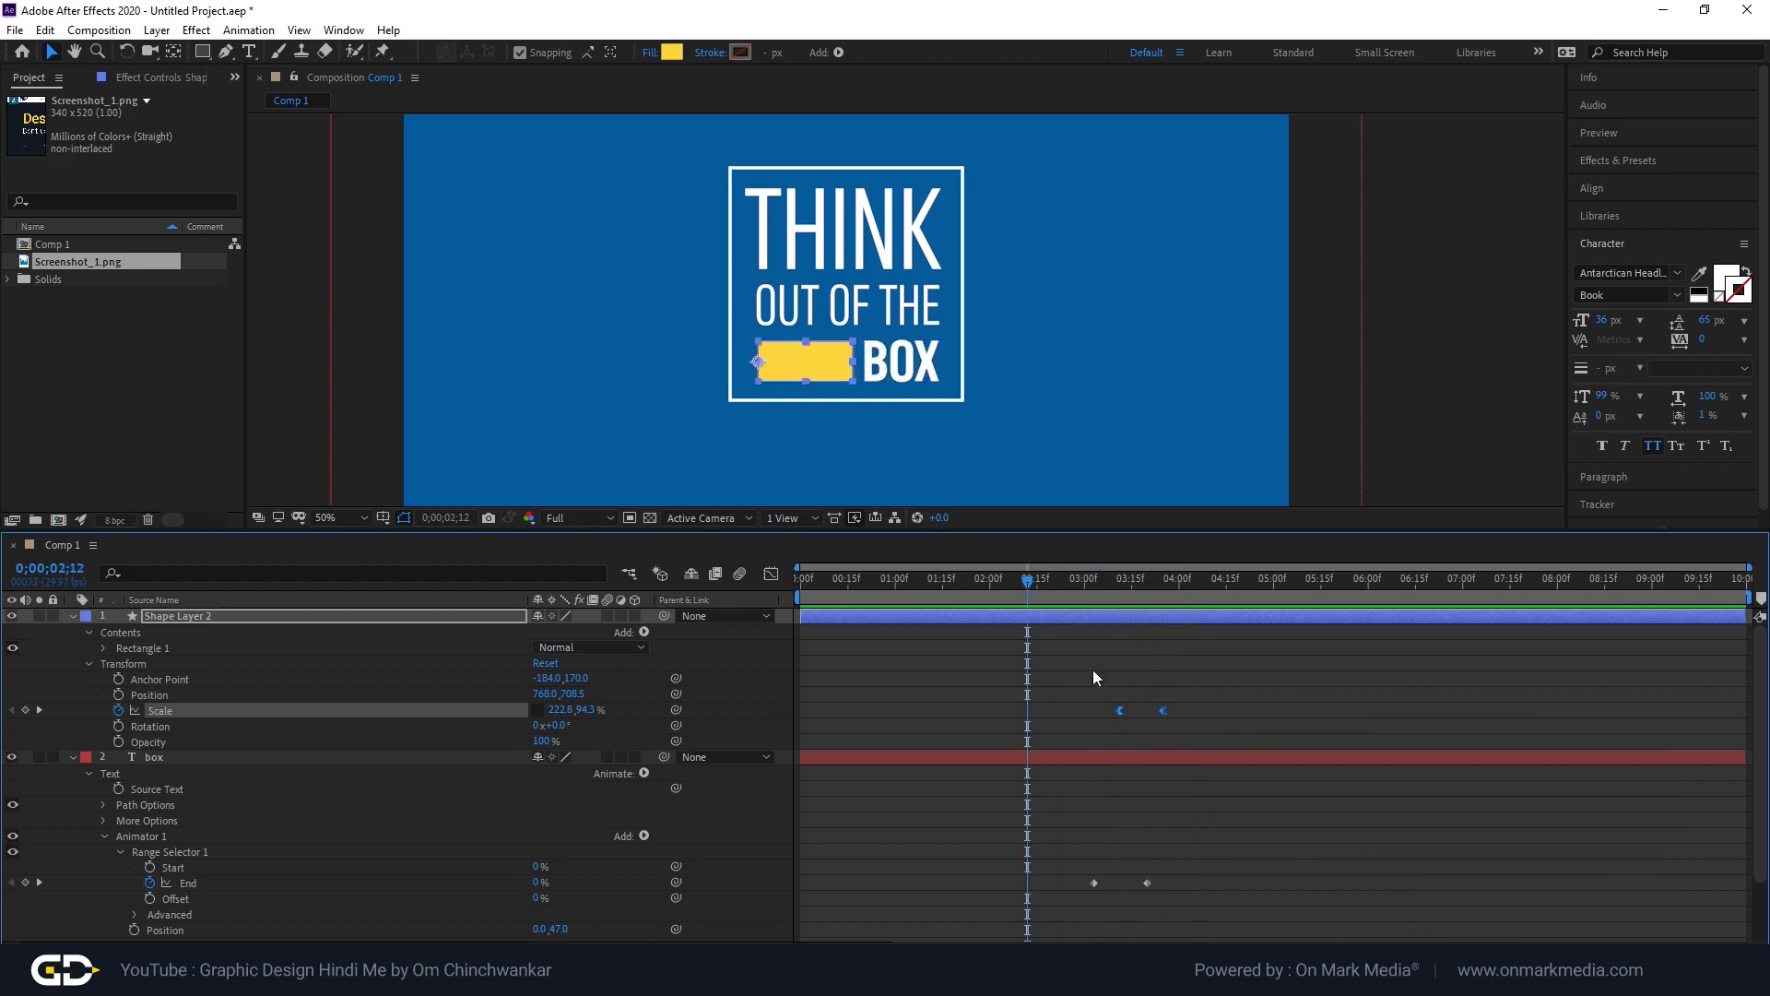
left_click_drag(1118, 712, 1098, 712)
key("space")
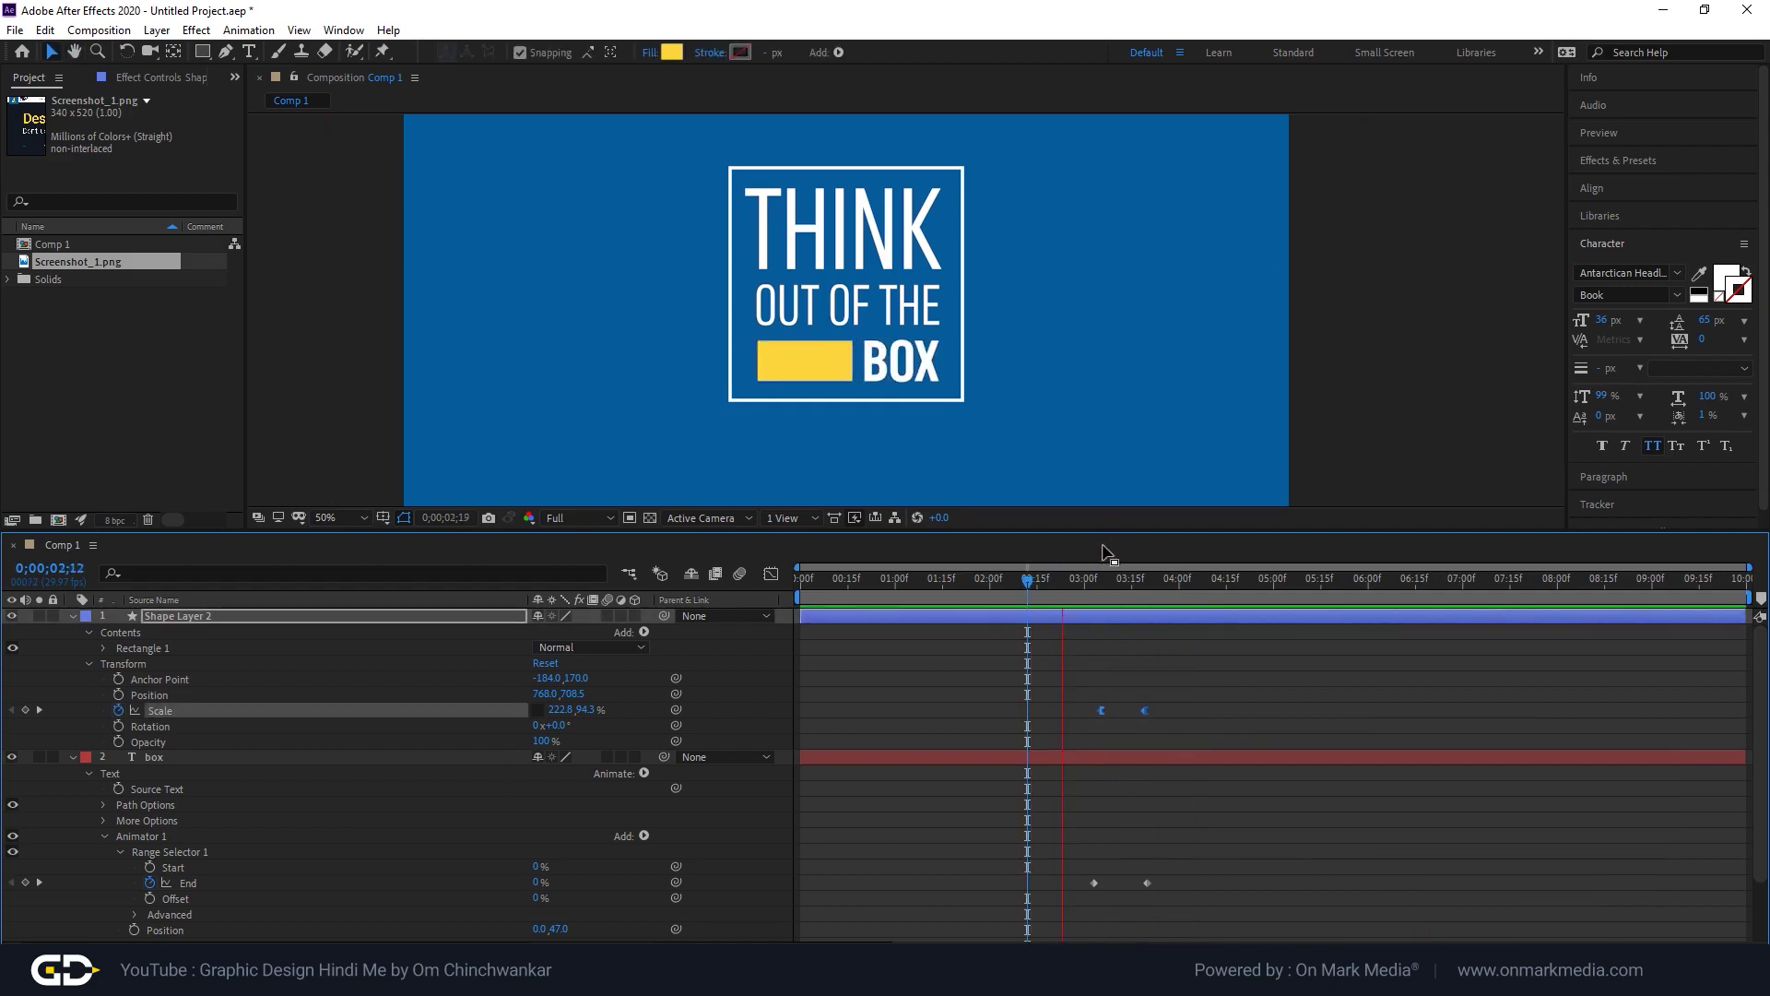
left_click_drag(1109, 588, 655, 608)
key("space")
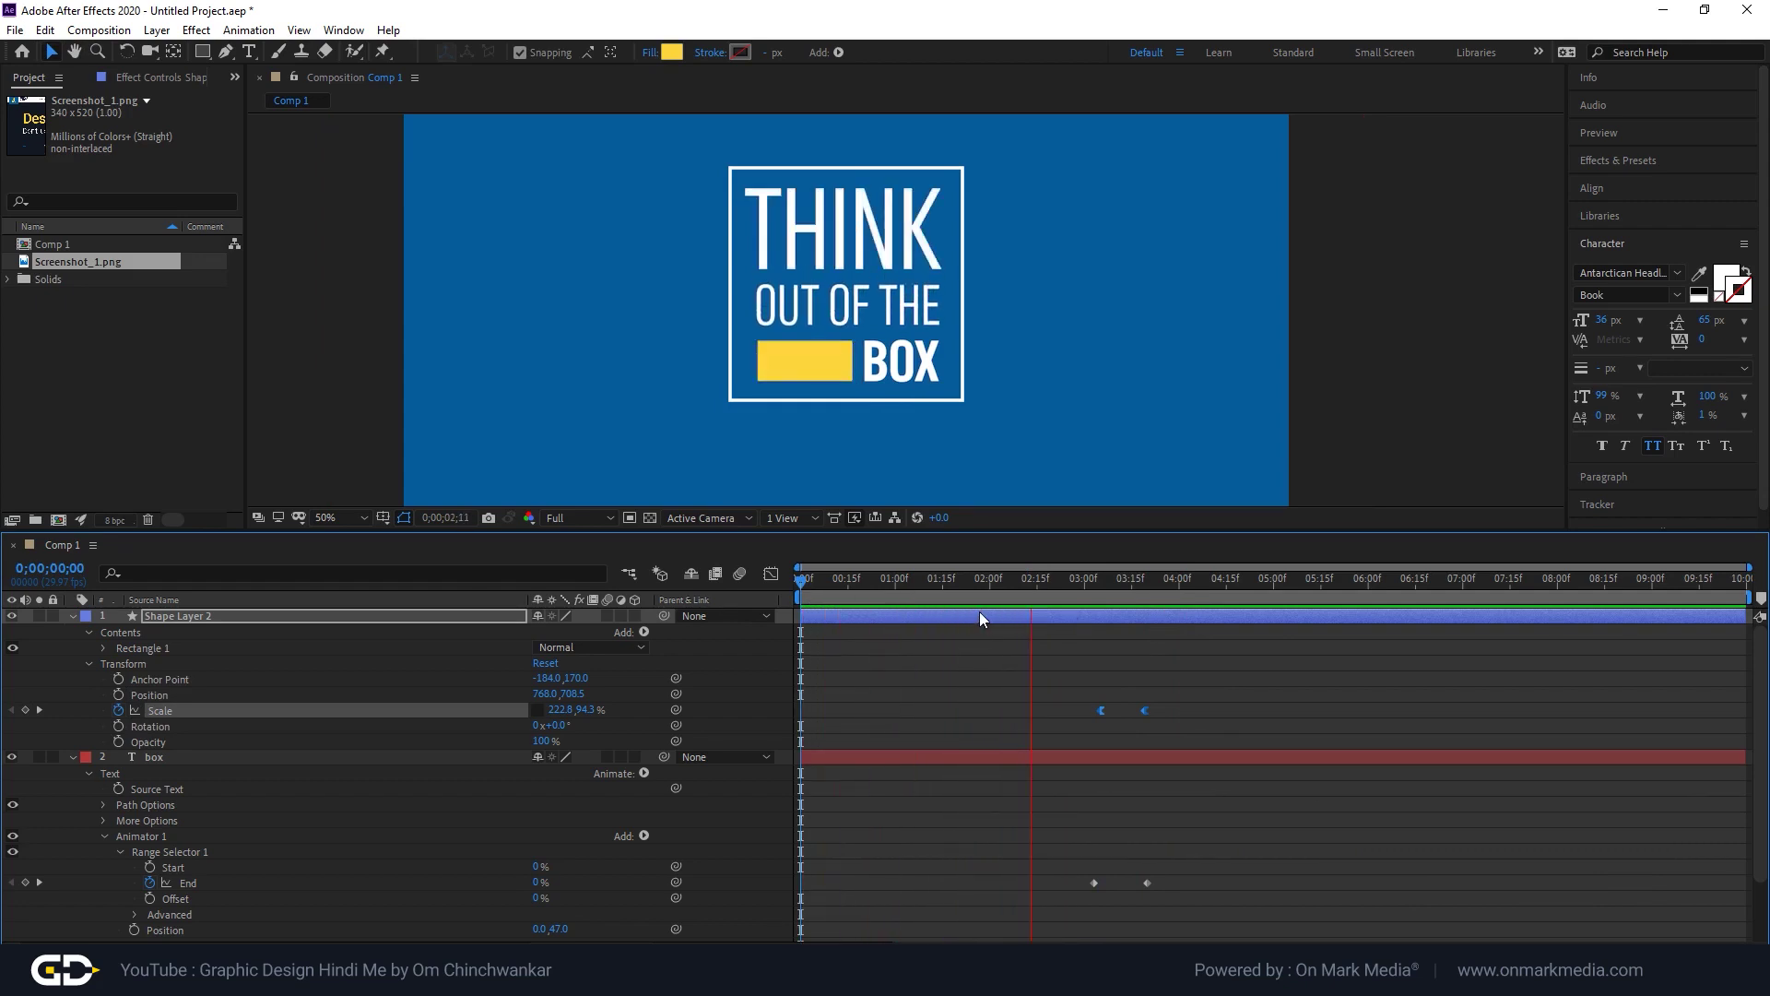
key("space")
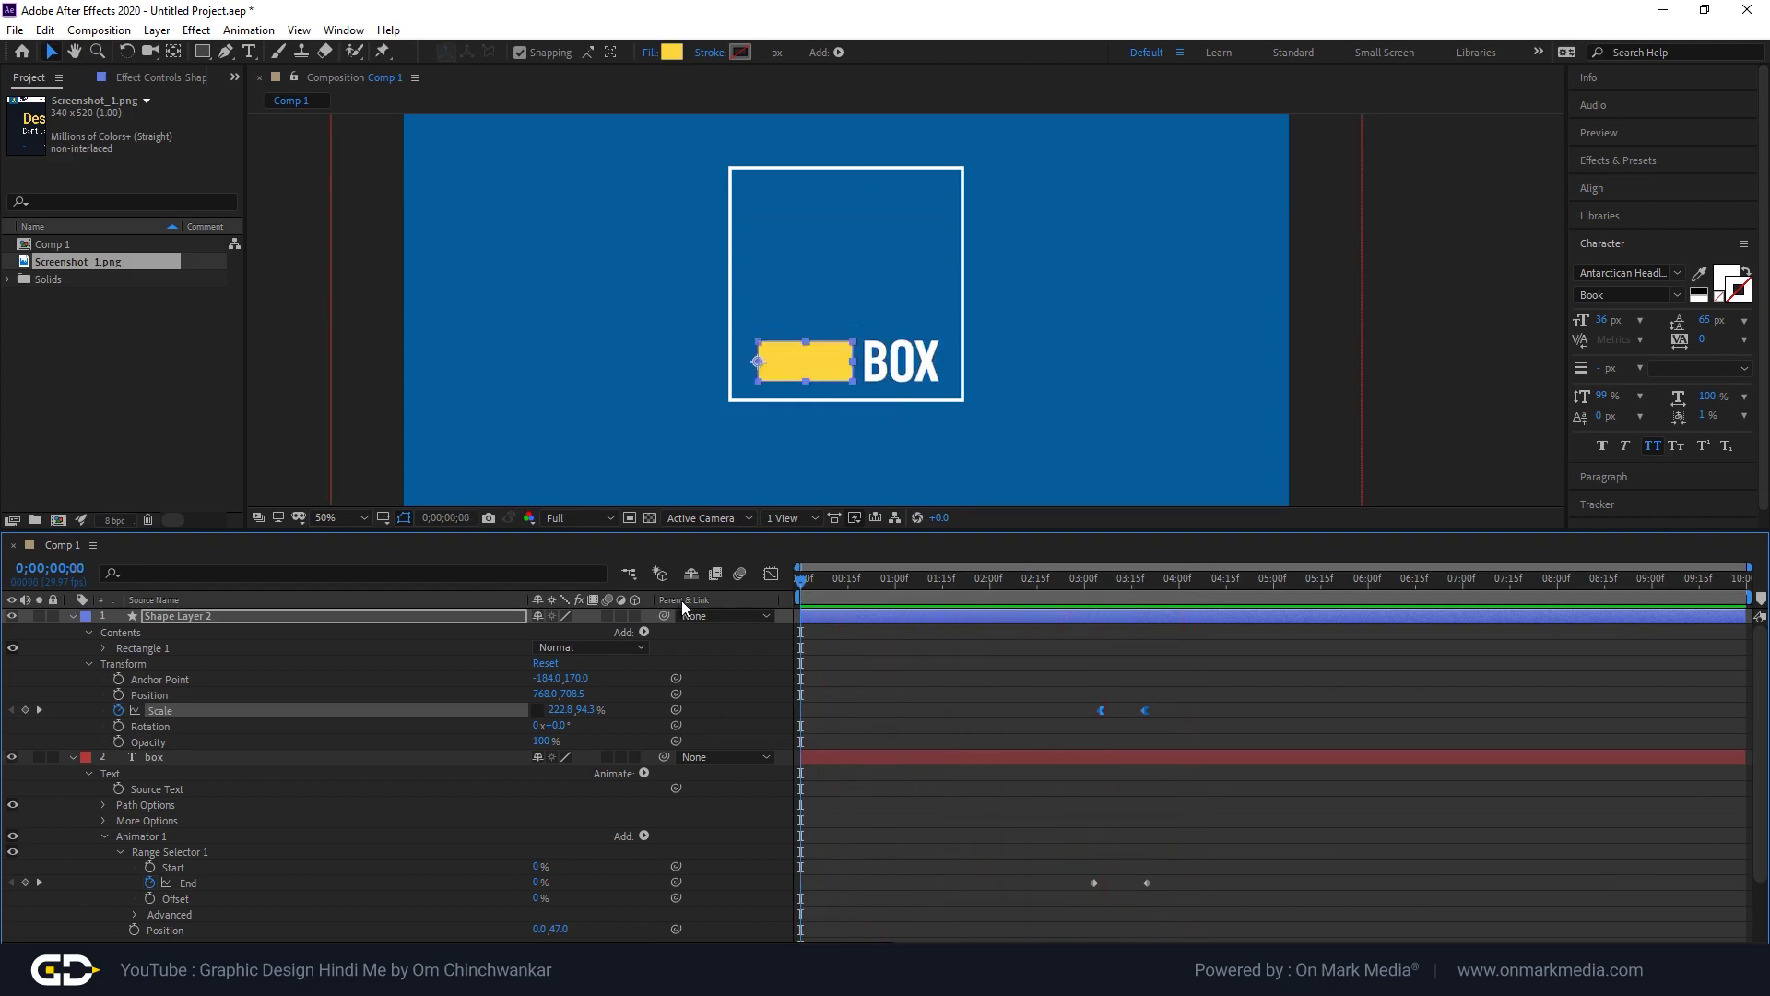
Move the rectangle's Scale keyframes and the "box" End keyframes together to start at about 0;00;01;12, and check the timing.
left_click_drag(1062, 670, 1198, 742)
left_click_drag(1206, 834, 1033, 884)
key("space")
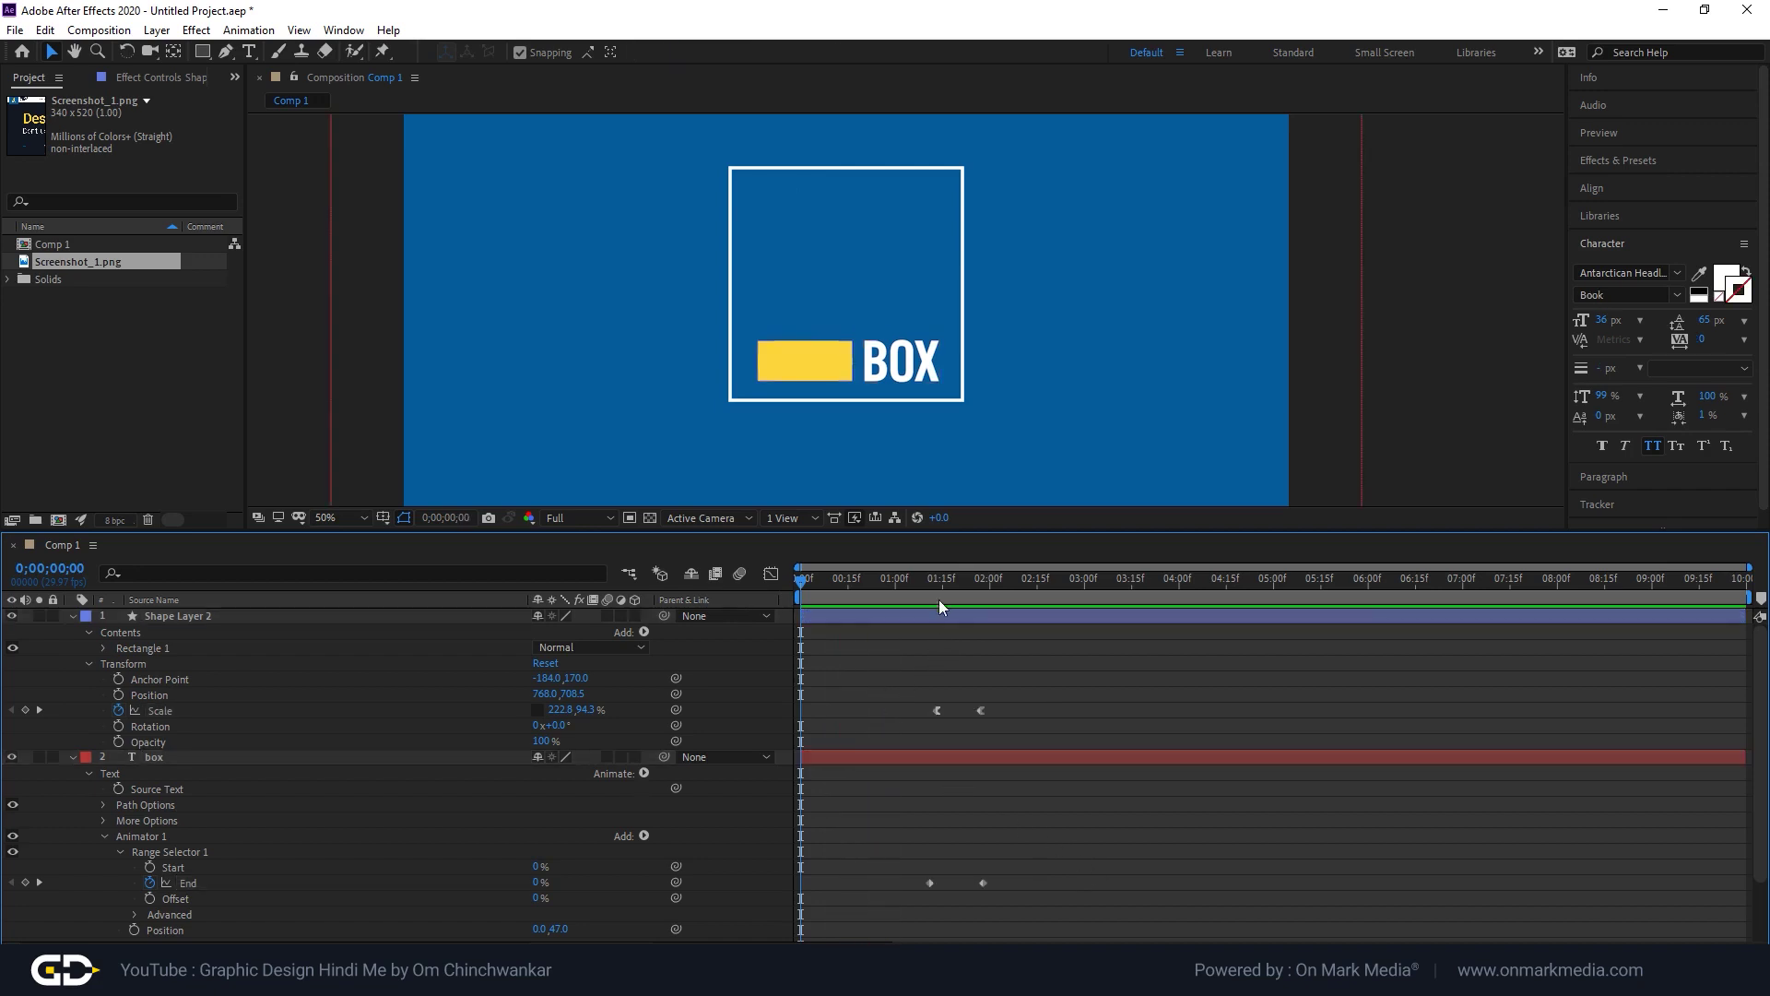
left_click(940, 587)
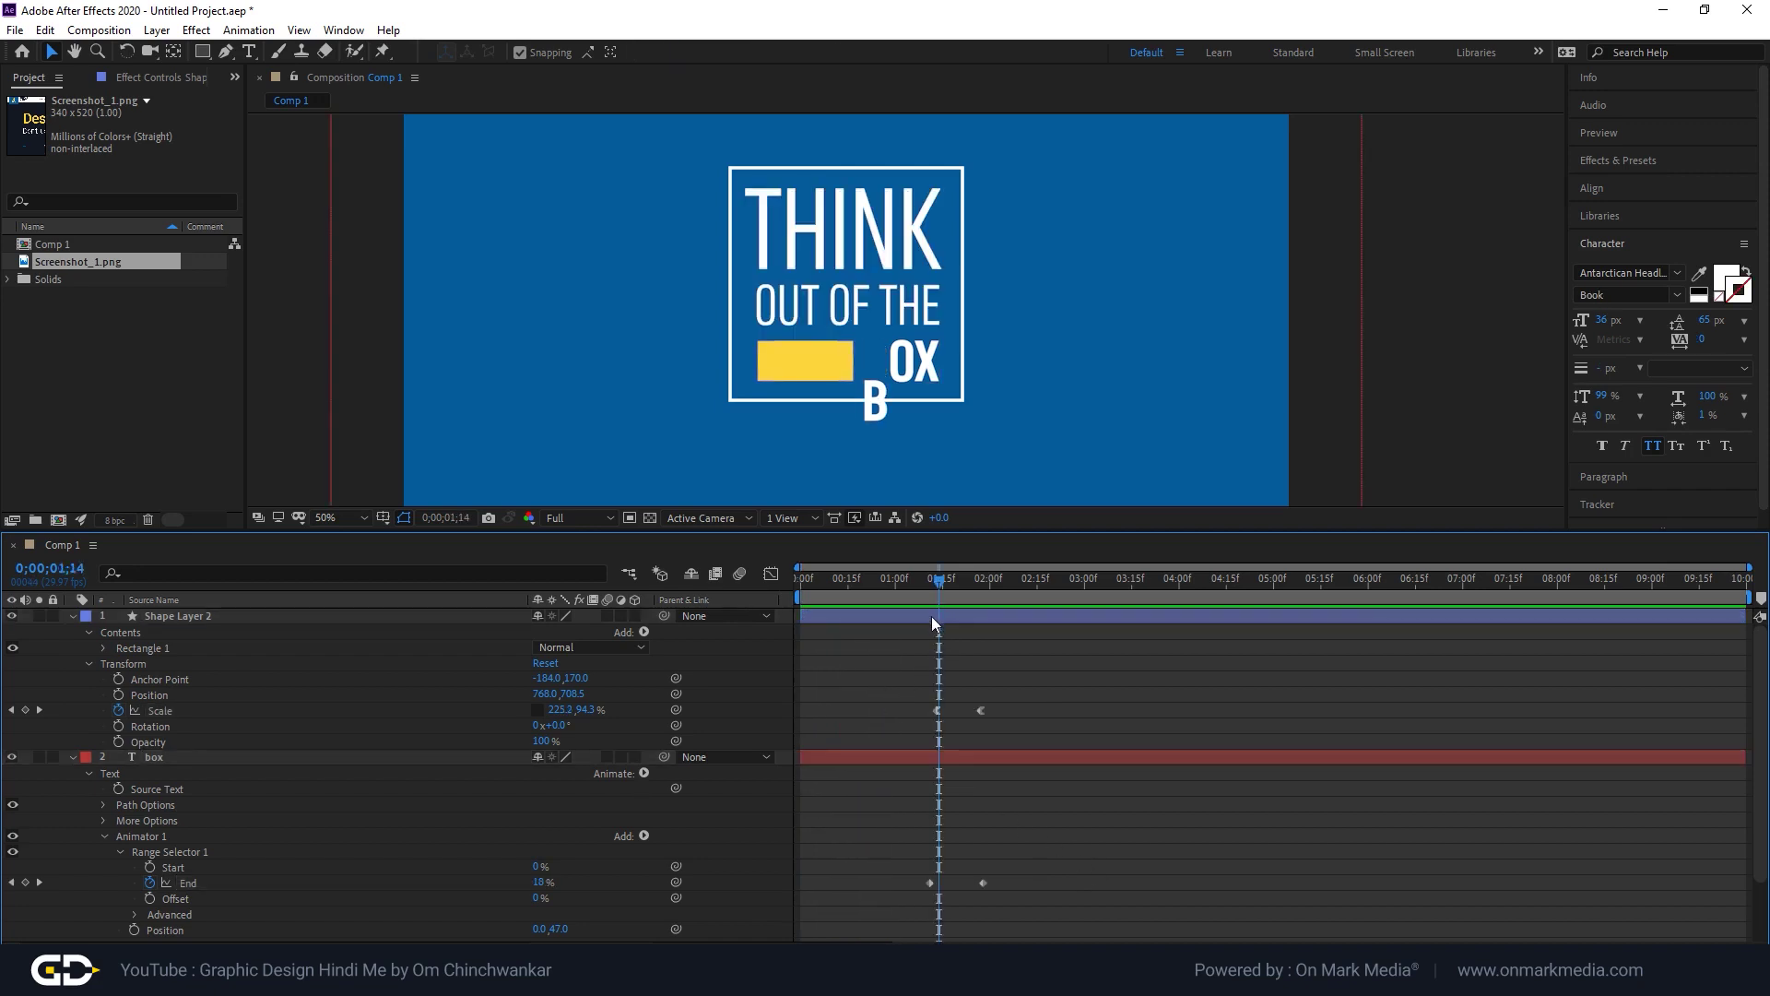
left_click(932, 587)
left_click(938, 616)
left_click_drag(937, 579, 754, 595)
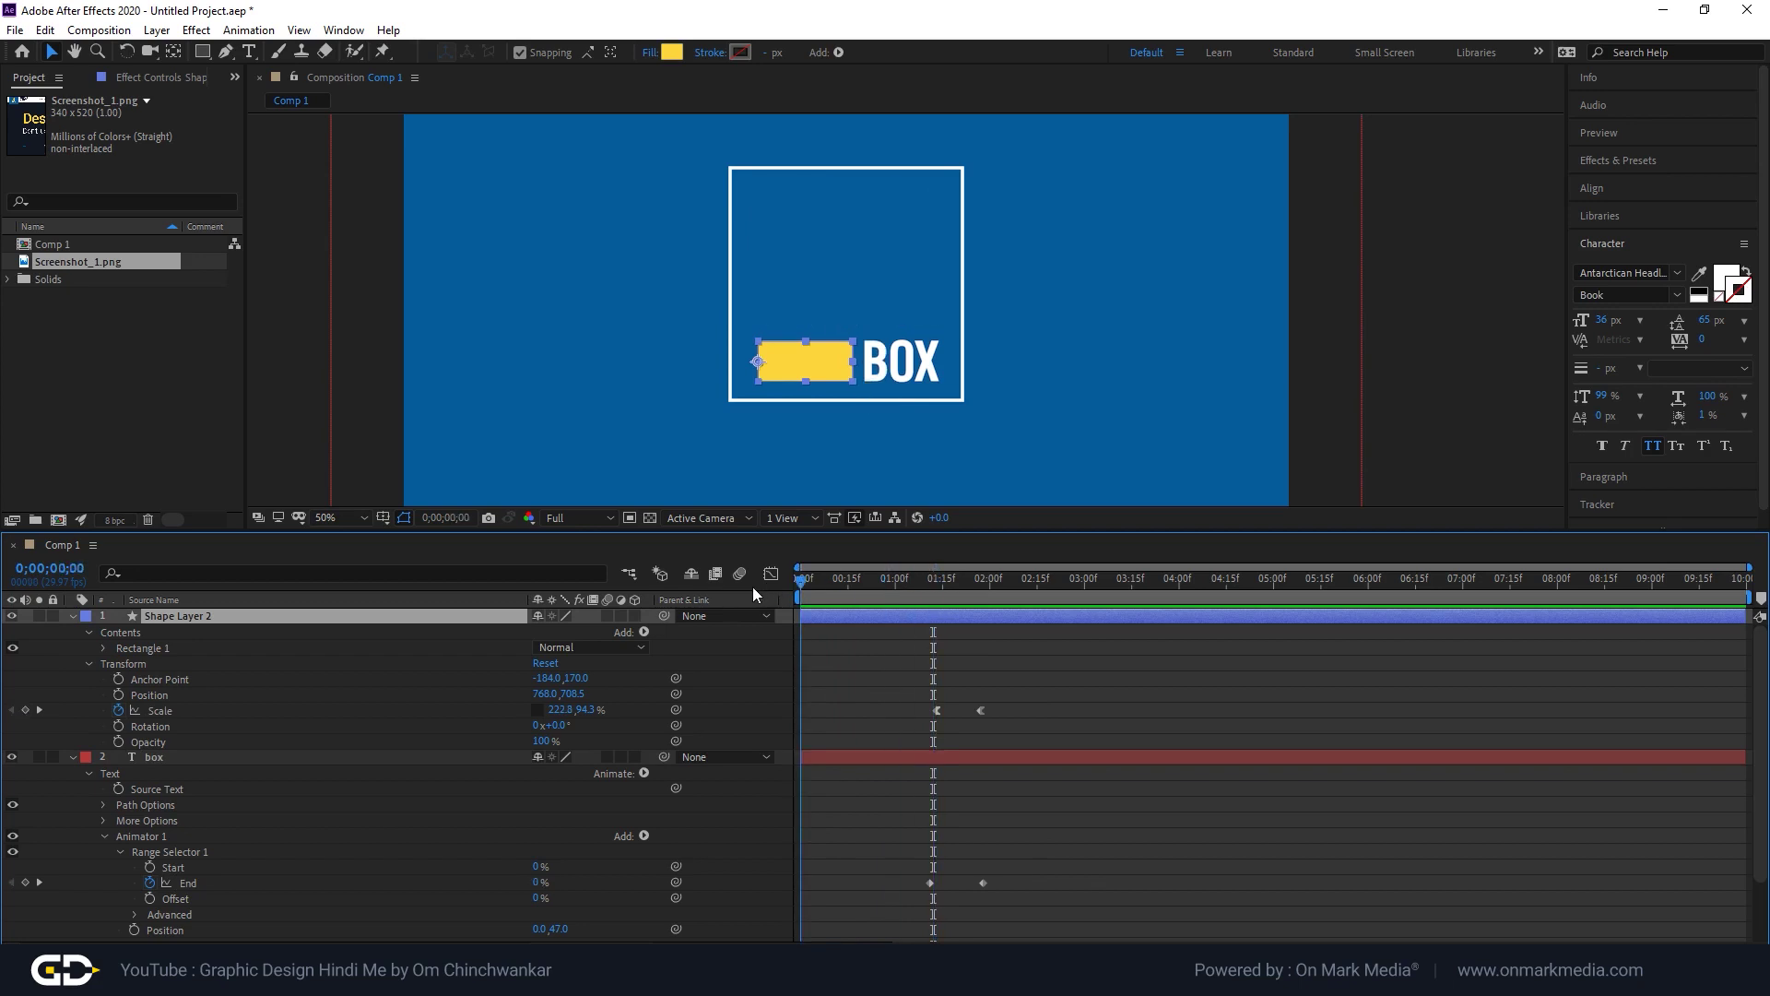
Add Scale keyframes to the yellow rectangle at 0;00;00;00 and 0;00;00;14, setting the first one's width scale to 10.8%.
left_click(826, 731)
left_click(25, 710)
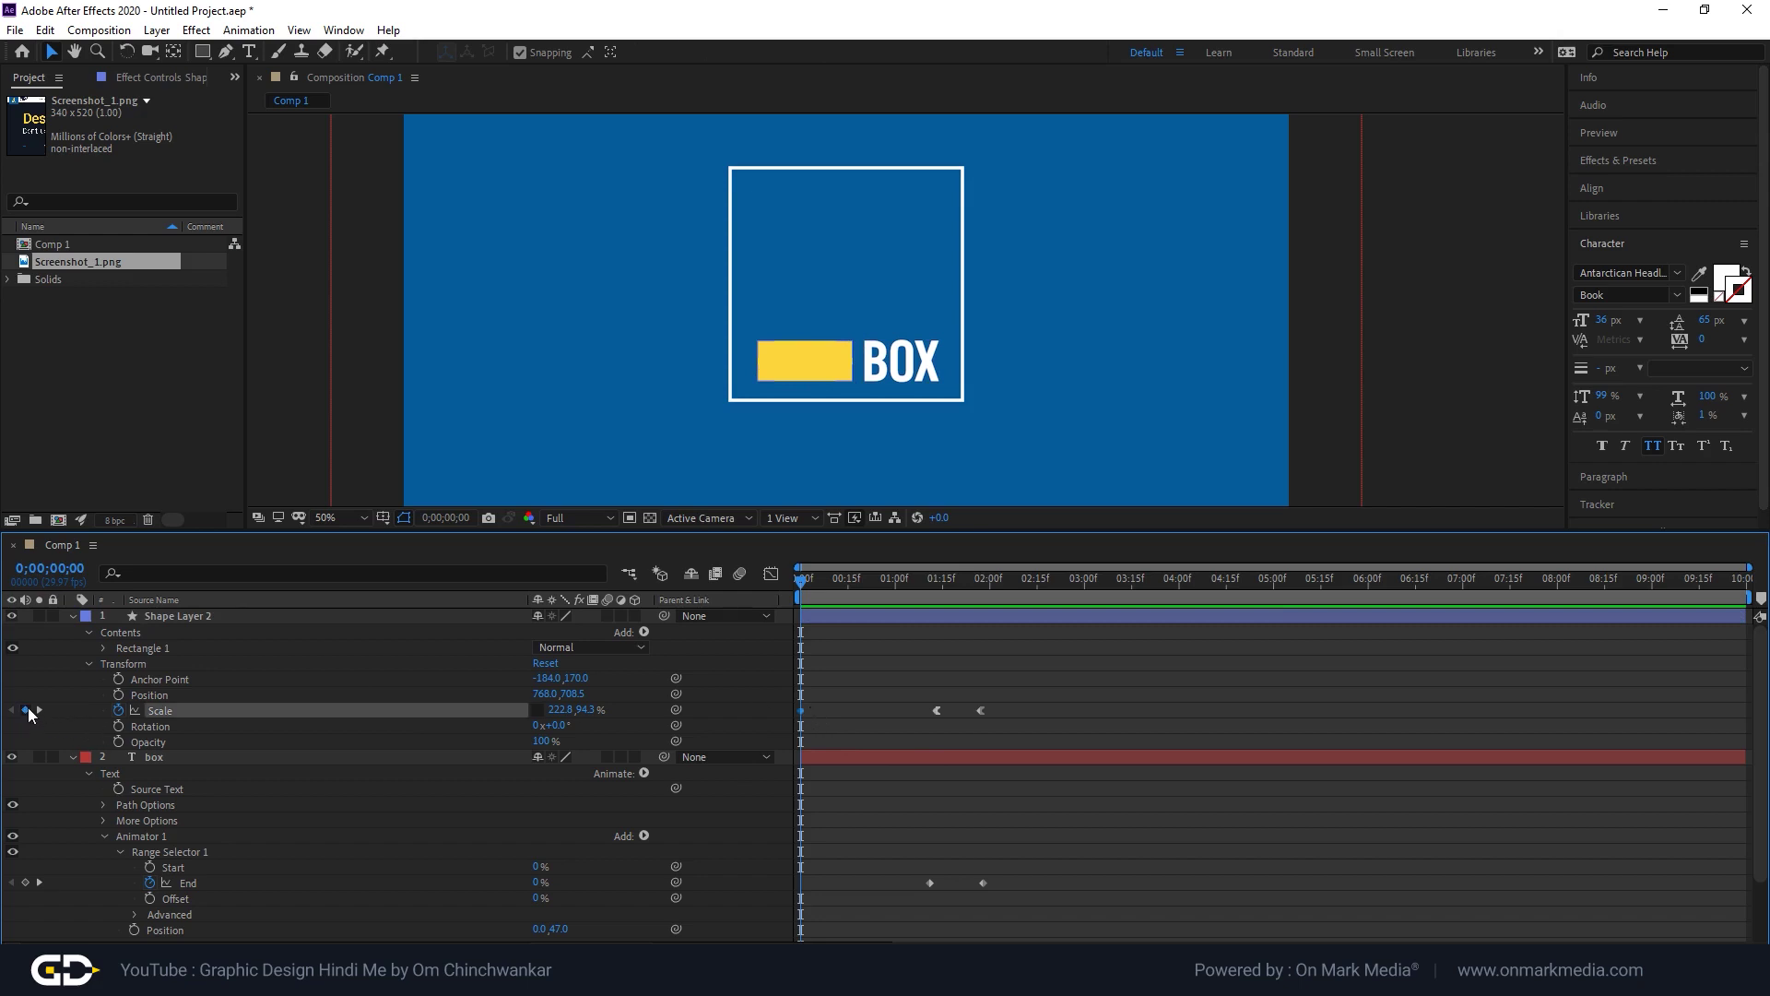
left_click_drag(799, 586, 832, 583)
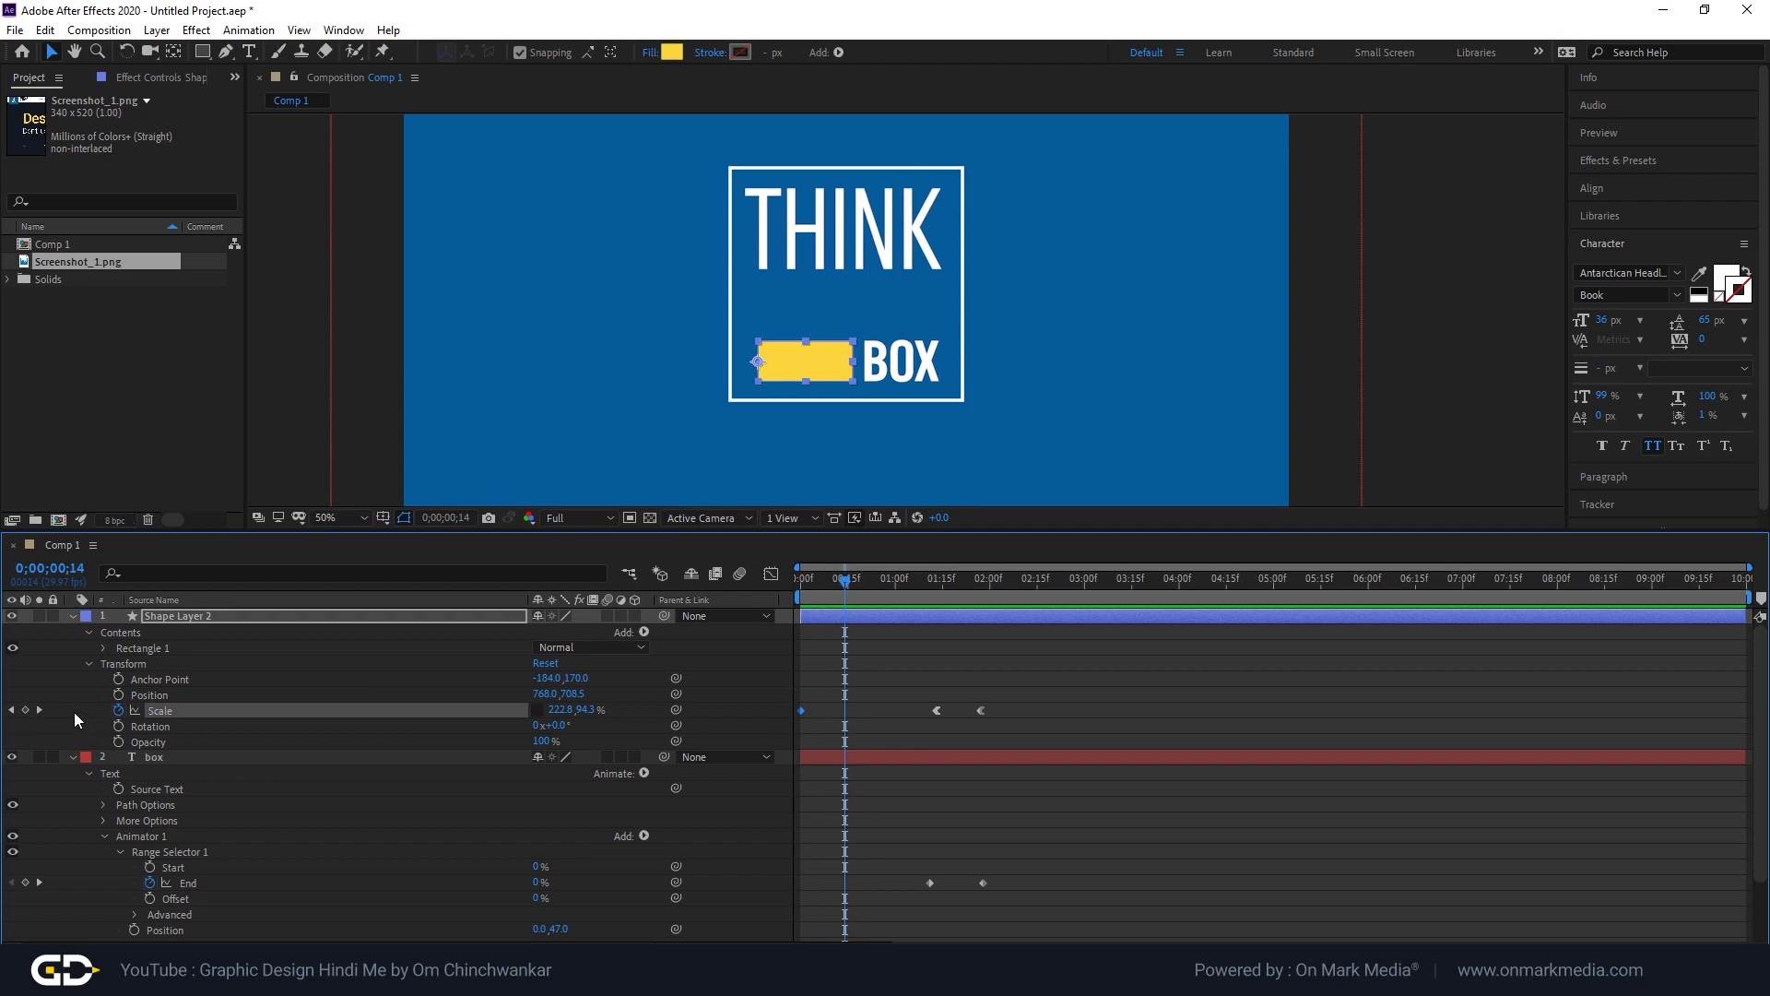
left_click_drag(821, 579, 782, 586)
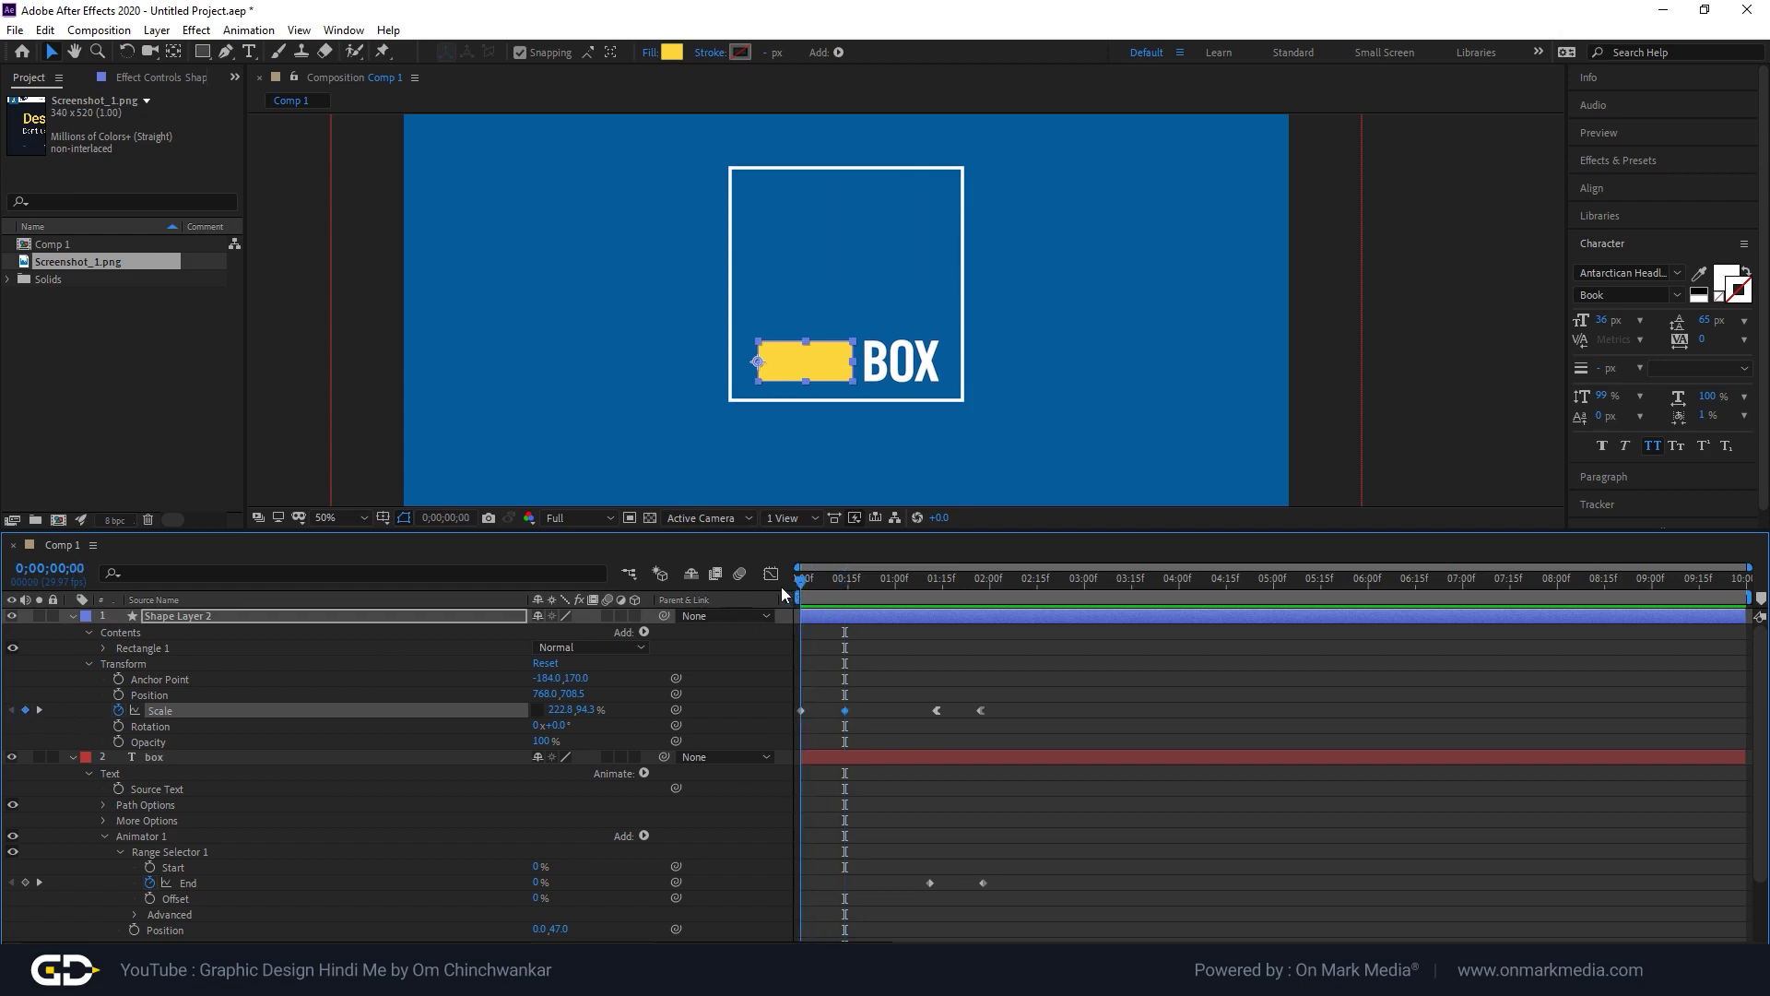
left_click_drag(586, 714, 412, 761)
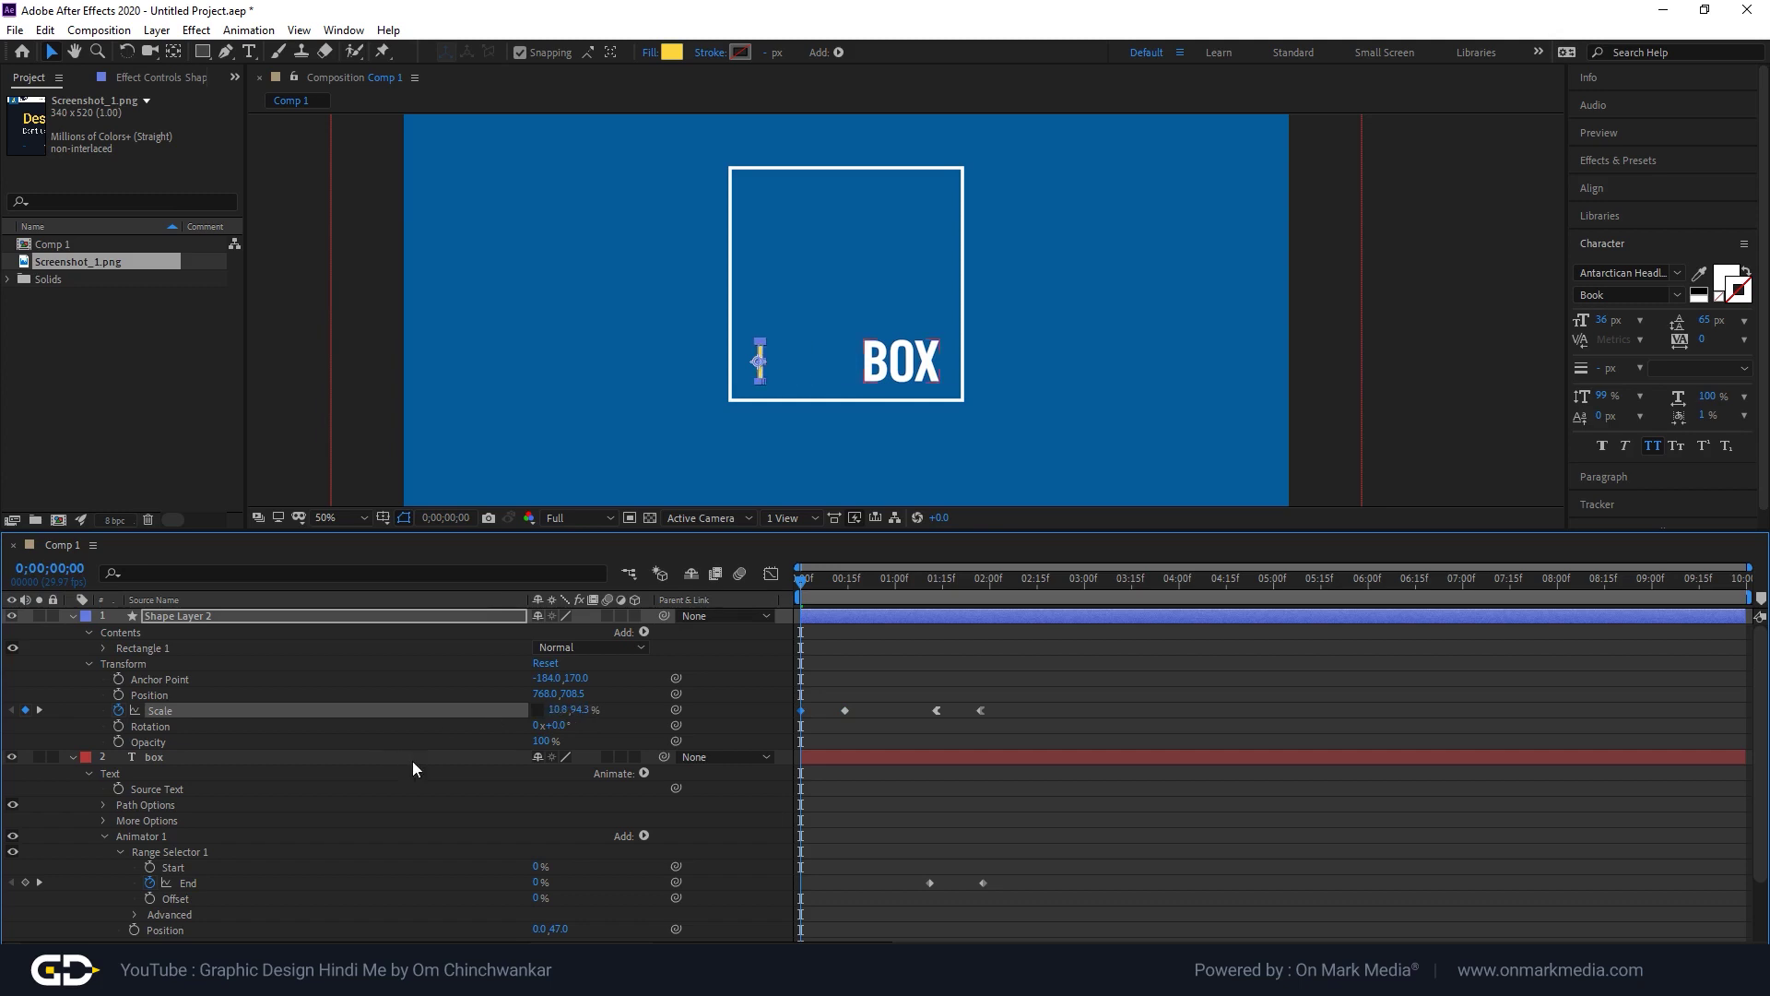
Apply Easy Ease In to the yellow rectangle's first two Scale keyframes and preview the full animation.
left_click_drag(861, 679, 783, 724)
right_click(843, 711)
mouse_move(950, 939)
left_click(1170, 843)
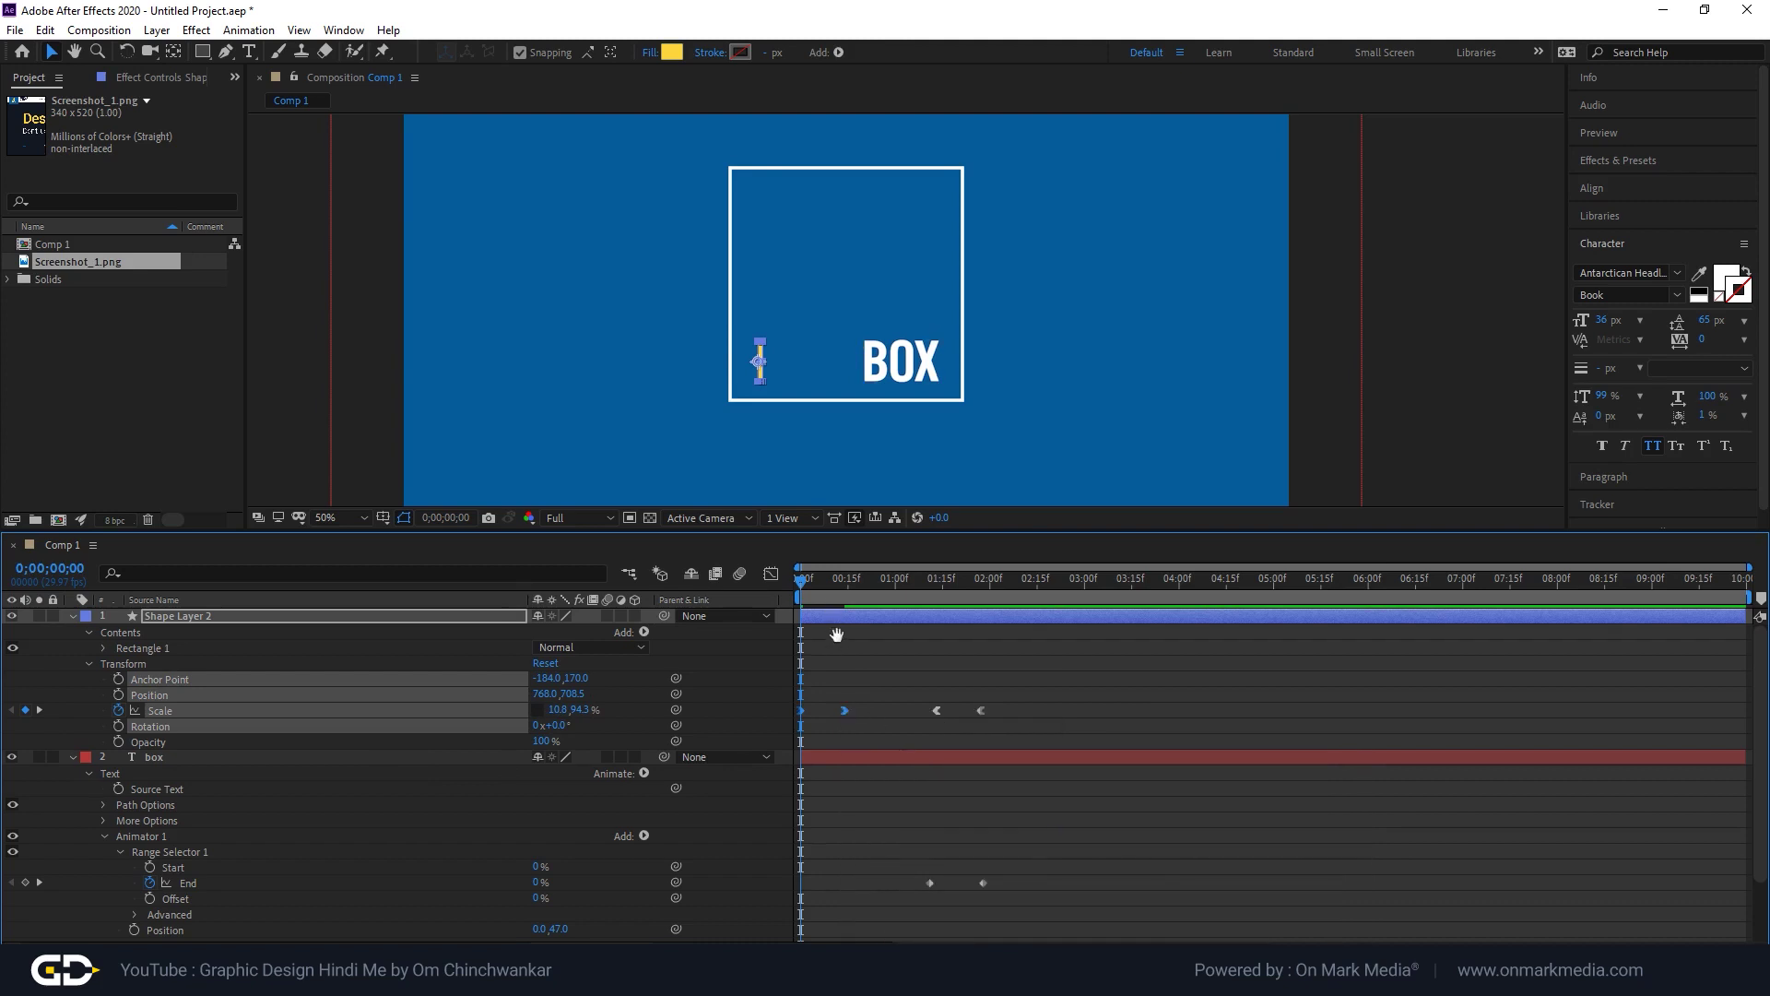
key("space")
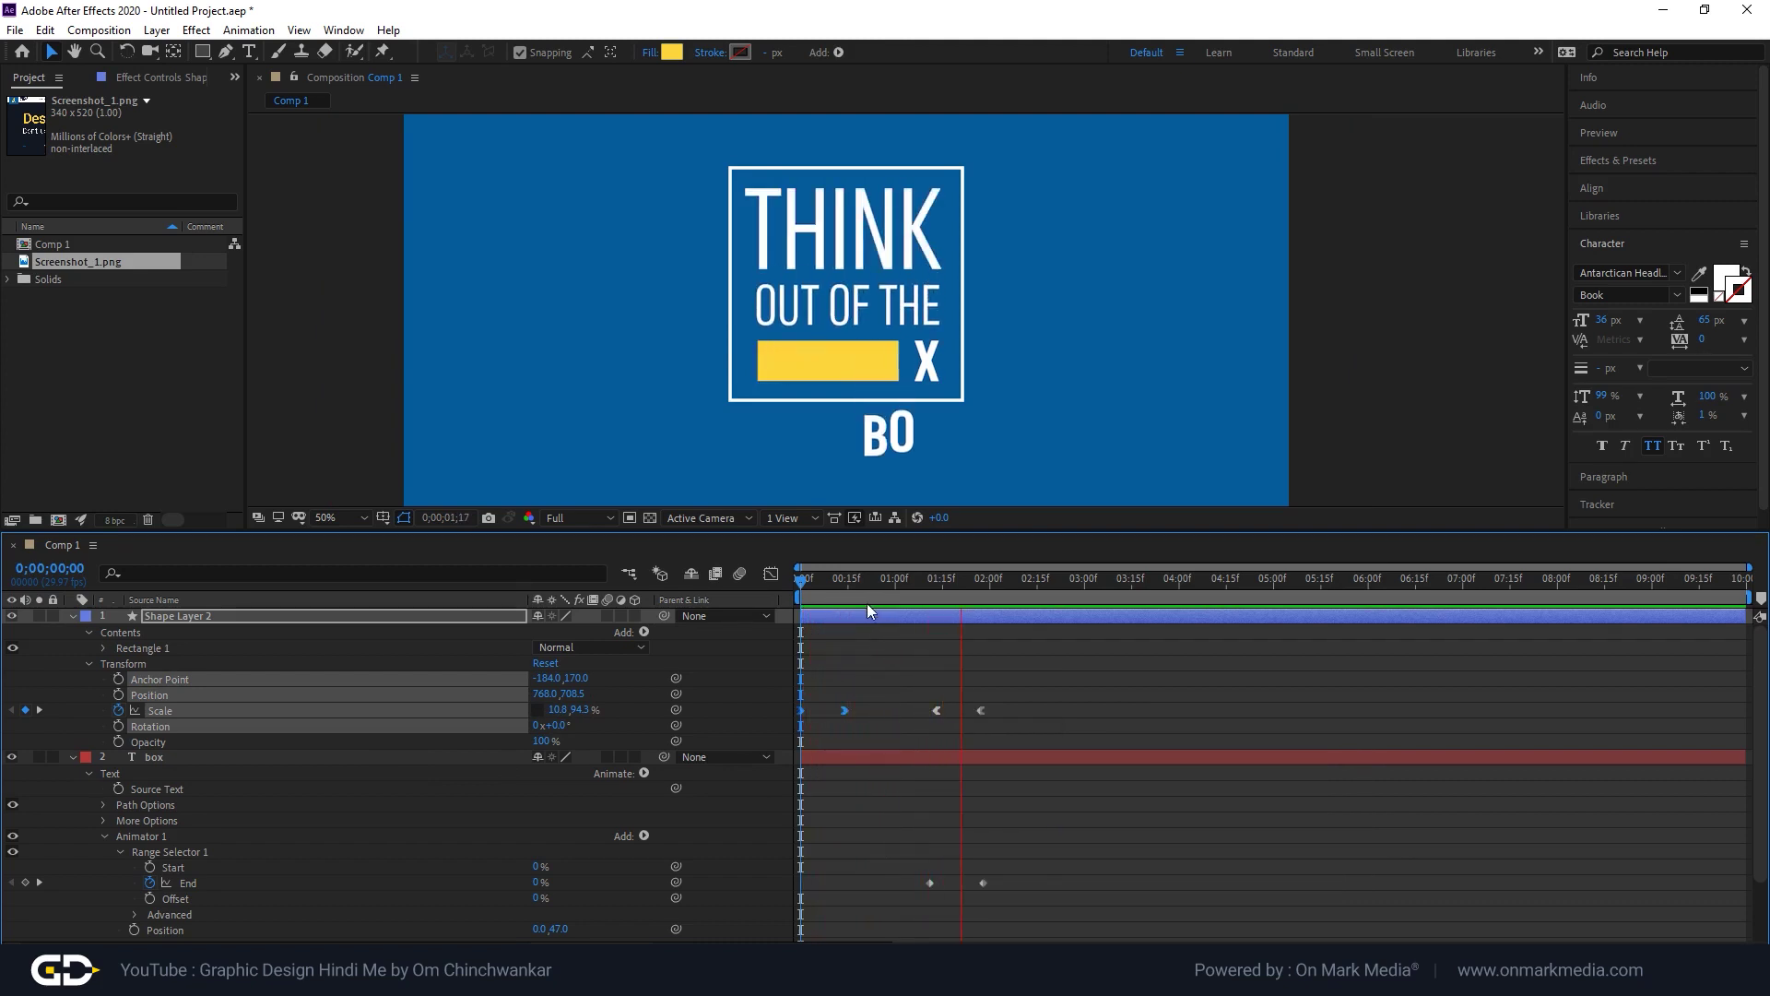
key("space")
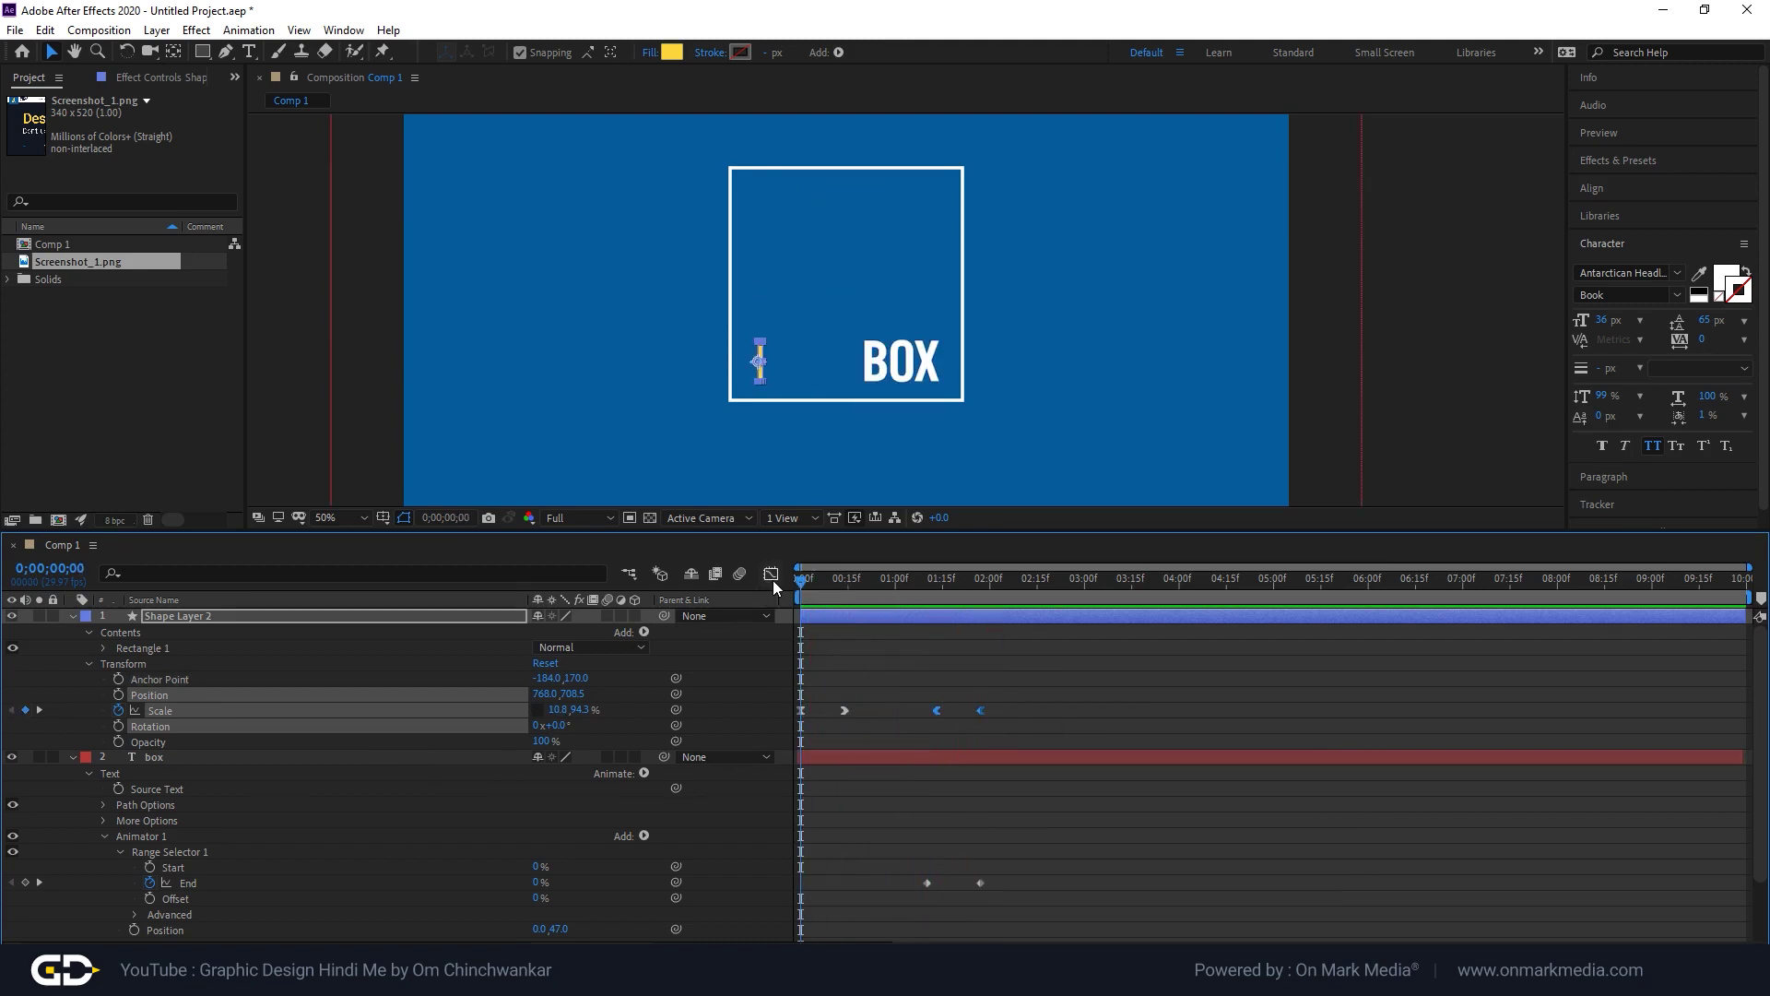